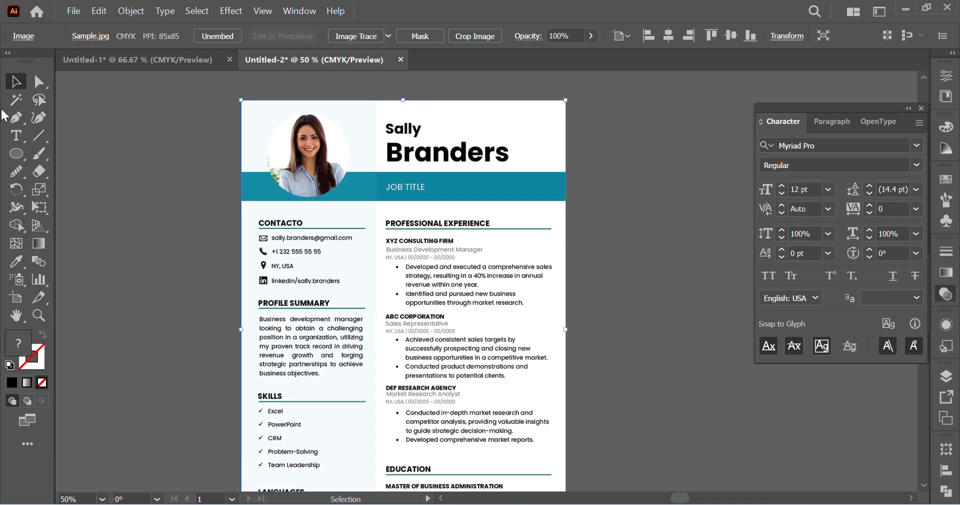
Step: Draw a small square with the Rectangle tool on the empty canvas beside the resume image
{"action": "left_click", "coordinate": [17, 153]}
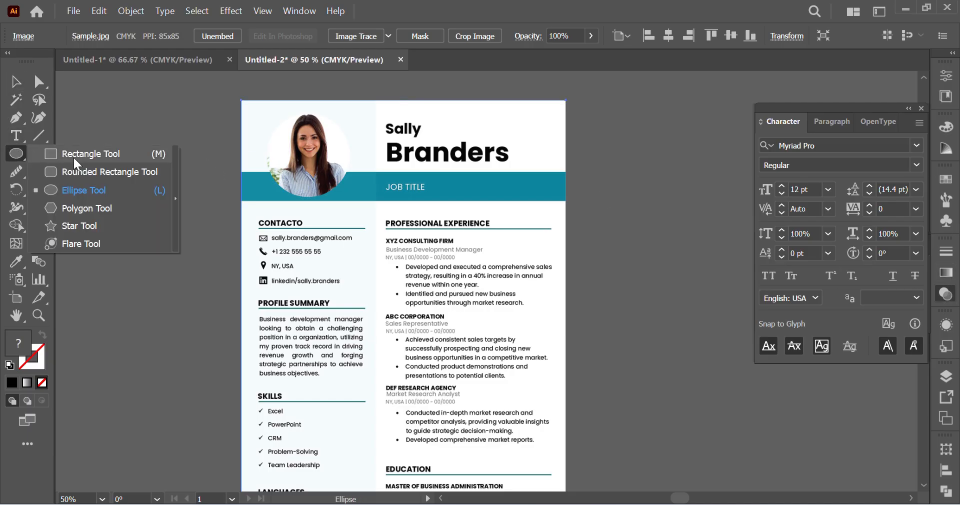
{"action": "left_click", "coordinate": [92, 155]}
{"action": "left_click", "coordinate": [282, 163], "text": "ctrl"}
{"action": "left_click", "coordinate": [525, 261], "text": "ctrl"}
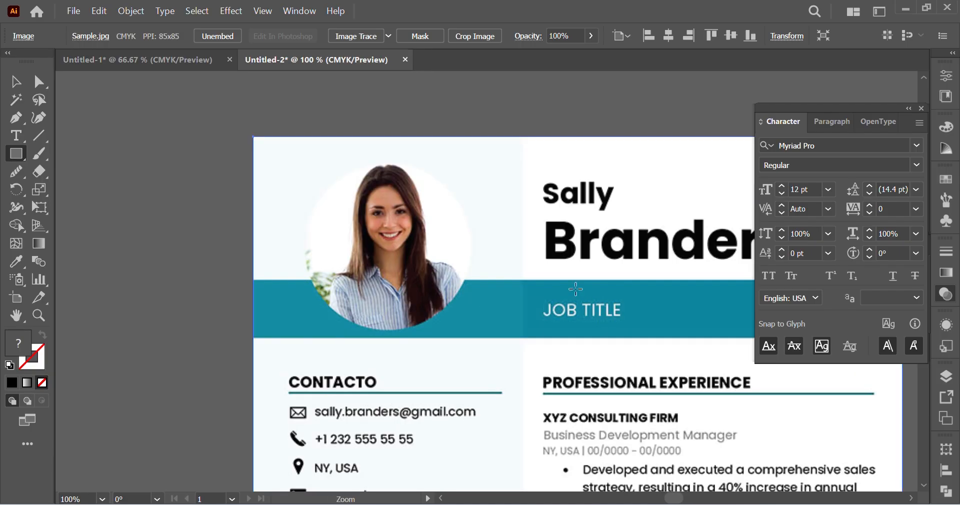
{"action": "left_click_drag", "start_coordinate": [140, 162], "coordinate": [169, 191]}
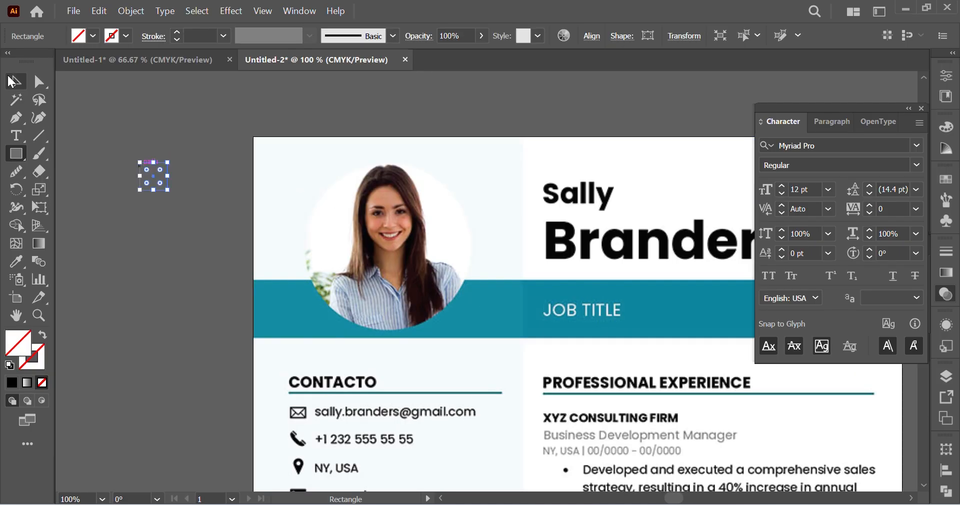
Step: Fill the small square with the teal sampled from the resume's header band
{"action": "left_click", "coordinate": [15, 81]}
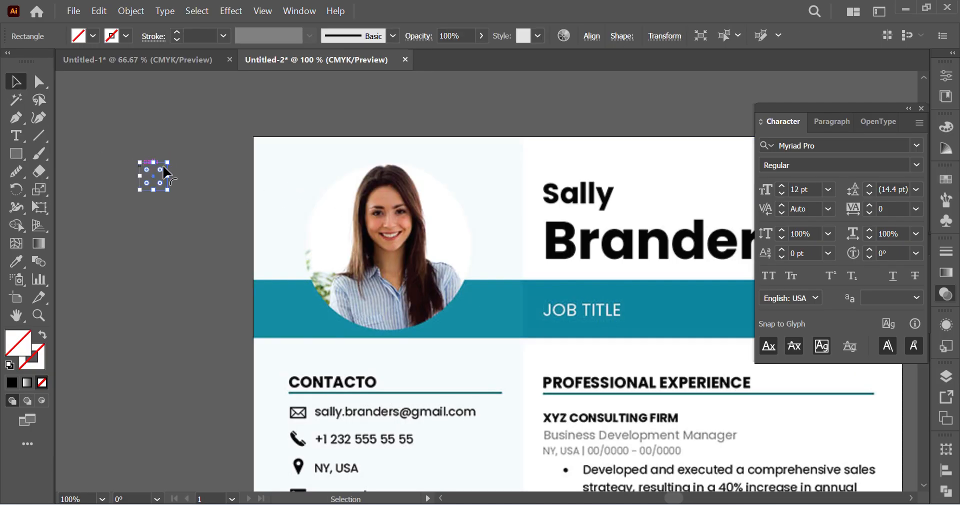
{"action": "left_click", "coordinate": [15, 261]}
{"action": "left_click", "coordinate": [680, 303]}
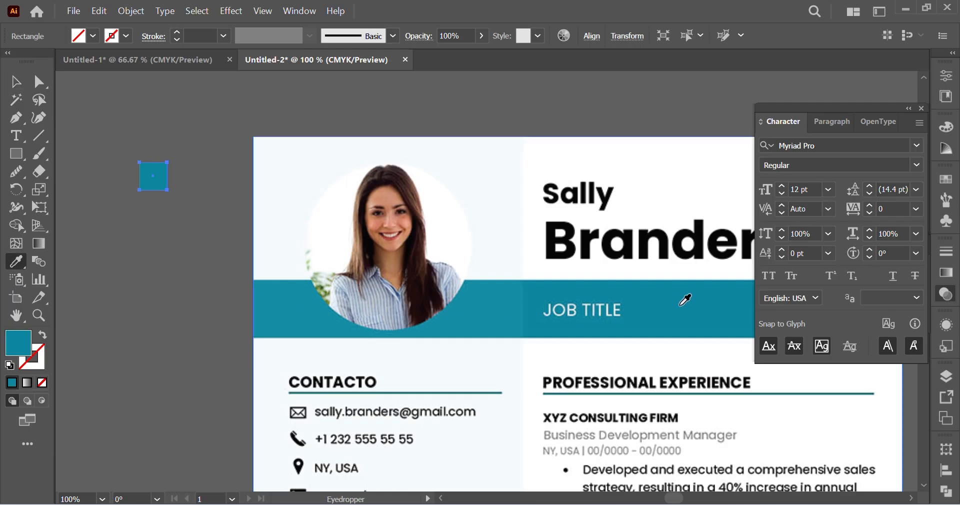
{"action": "key", "text": "v"}
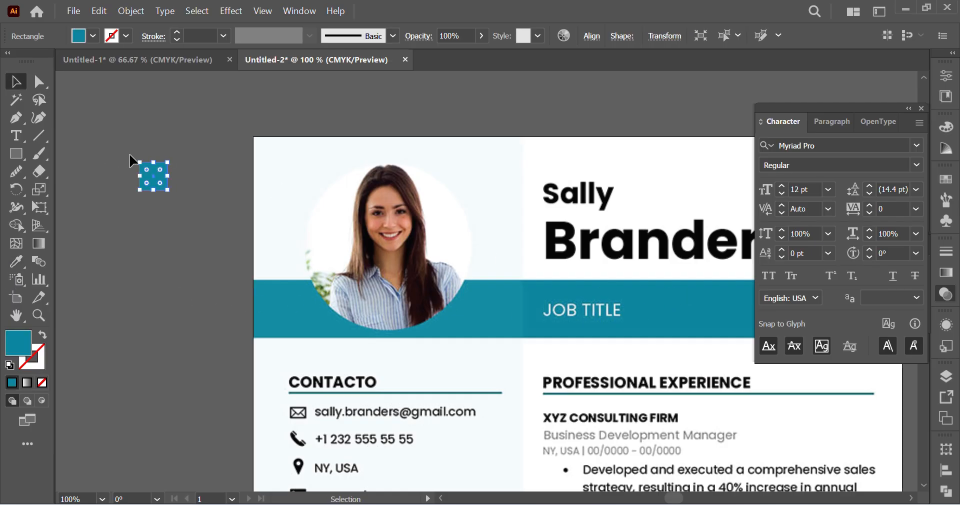
Step: Duplicate the teal square beside itself and fill the copy with the black sampled from the large surname heading
{"action": "left_click", "coordinate": [201, 231]}
{"action": "left_click_drag", "start_coordinate": [162, 181], "coordinate": [200, 179]}
{"action": "left_click", "coordinate": [16, 262]}
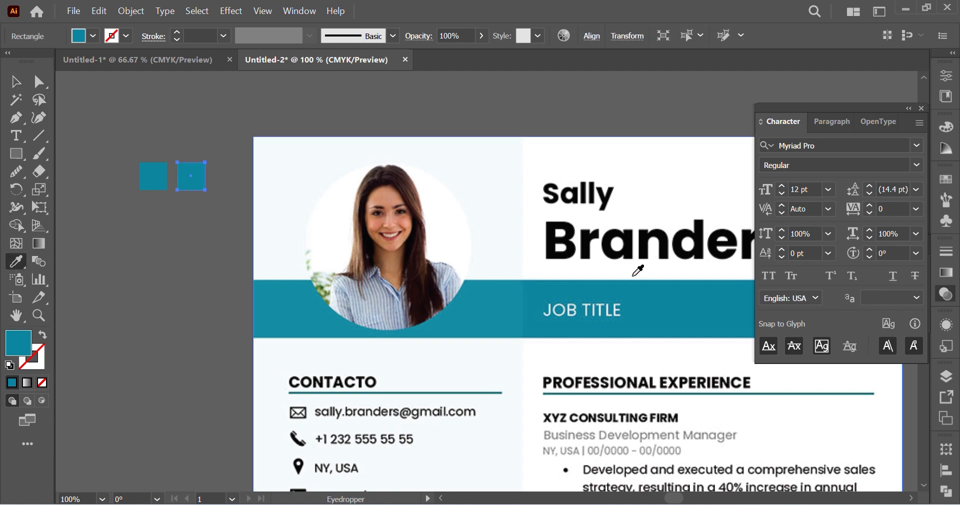
{"action": "left_click", "coordinate": [628, 246]}
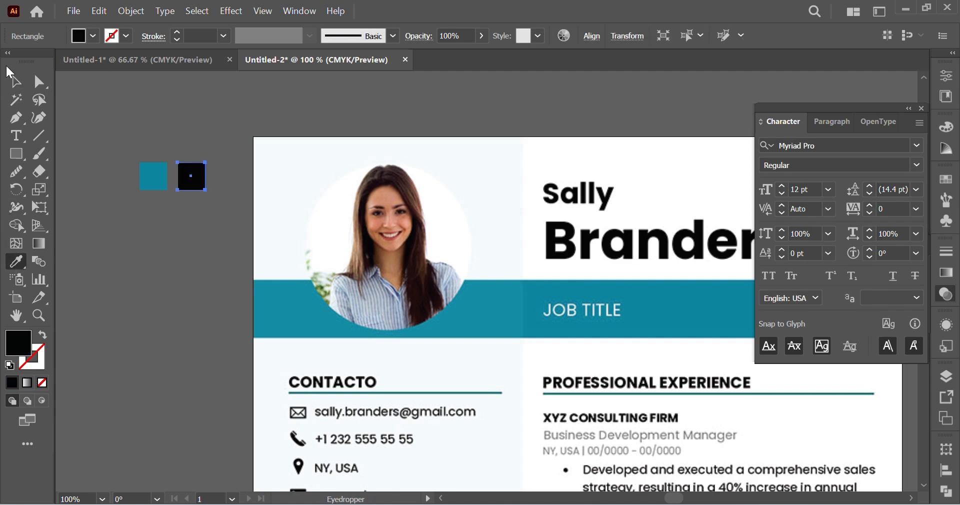
{"action": "left_click", "coordinate": [15, 81]}
{"action": "left_click", "coordinate": [202, 311]}
Step: Set the resume image's opacity to 40% and lock the image as a tracing reference
{"action": "scroll", "coordinate": [320, 300], "scroll_direction": "right", "scroll_amount": 3}
{"action": "scroll", "coordinate": [440, 282], "scroll_direction": "down", "scroll_amount": 3}
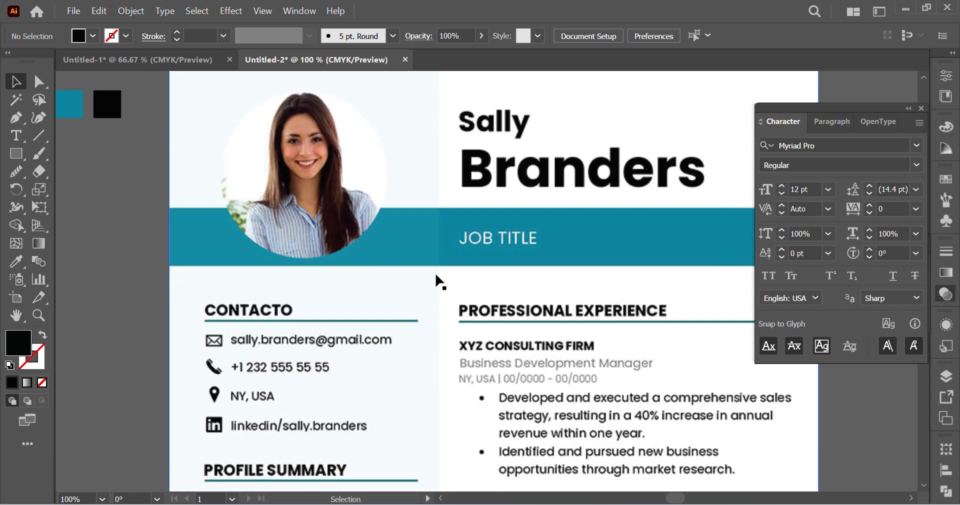
{"action": "key", "text": "ctrl+minus"}
{"action": "key", "text": "ctrl+minus"}
{"action": "scroll", "coordinate": [440, 282], "scroll_direction": "down", "scroll_amount": 3}
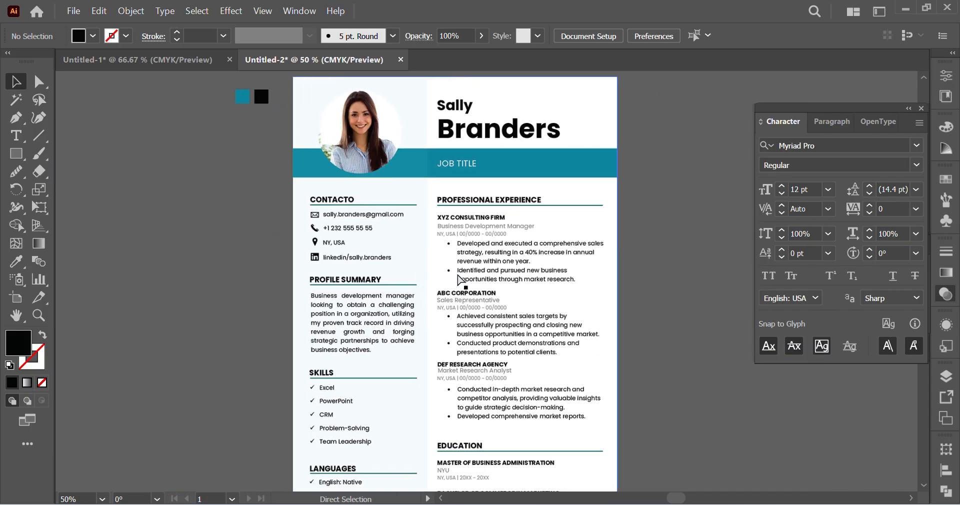
{"action": "scroll", "coordinate": [460, 280], "scroll_direction": "right", "scroll_amount": 2}
{"action": "key", "text": "ctrl+minus"}
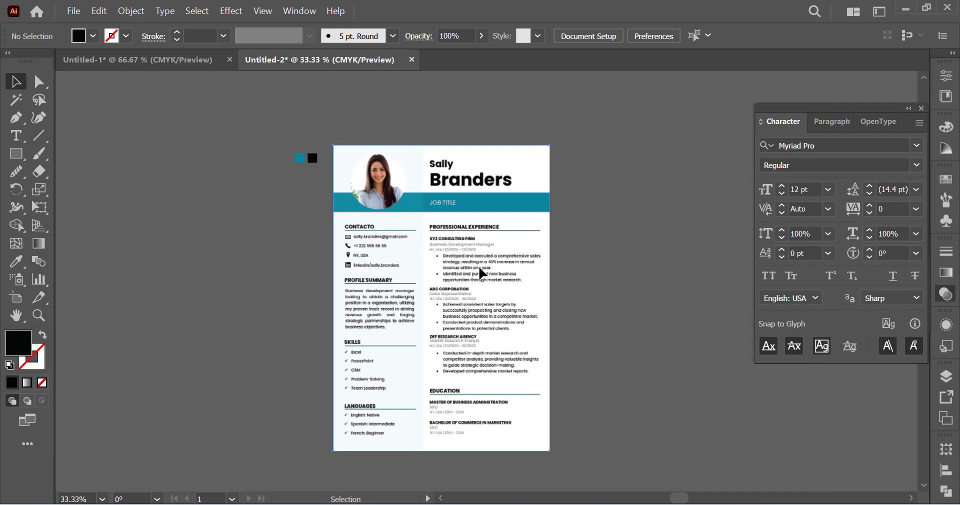
{"action": "left_click", "coordinate": [482, 273]}
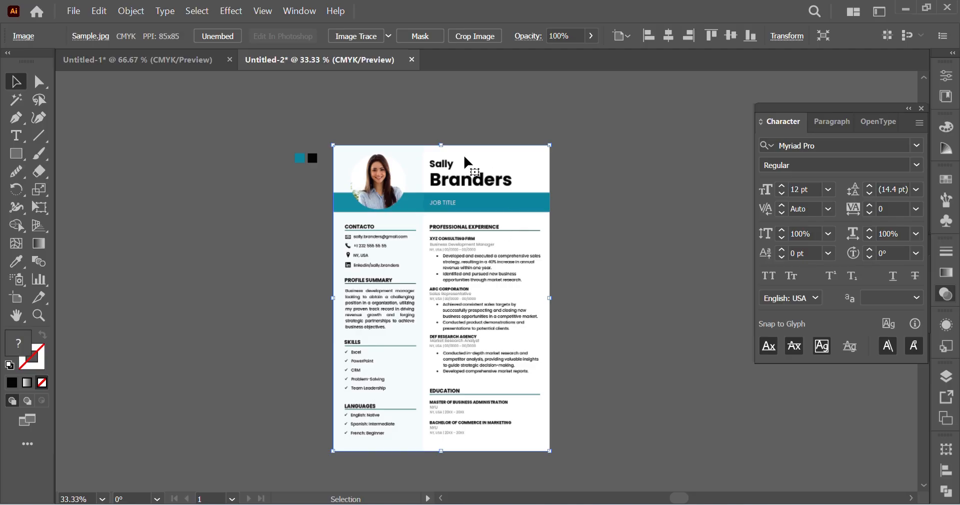
{"action": "left_click", "coordinate": [948, 299]}
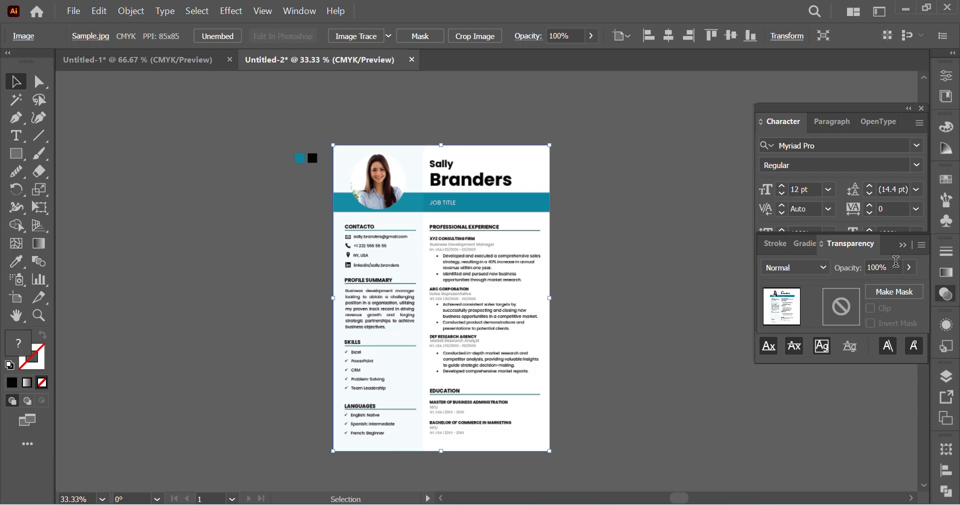
{"action": "left_click", "coordinate": [896, 261]}
{"action": "type", "text": "50"}
{"action": "key", "text": "Return"}
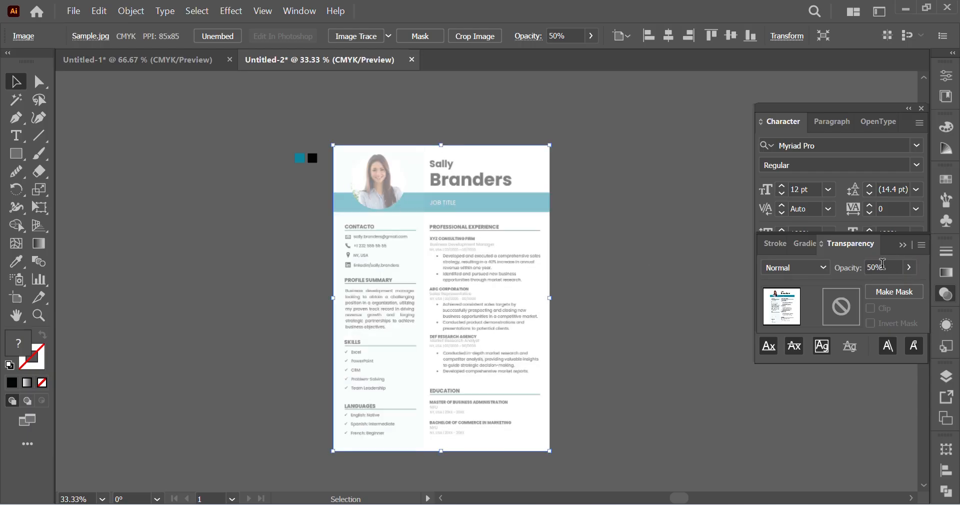
{"action": "left_click", "coordinate": [882, 264]}
{"action": "type", "text": "40"}
{"action": "key", "text": "Return"}
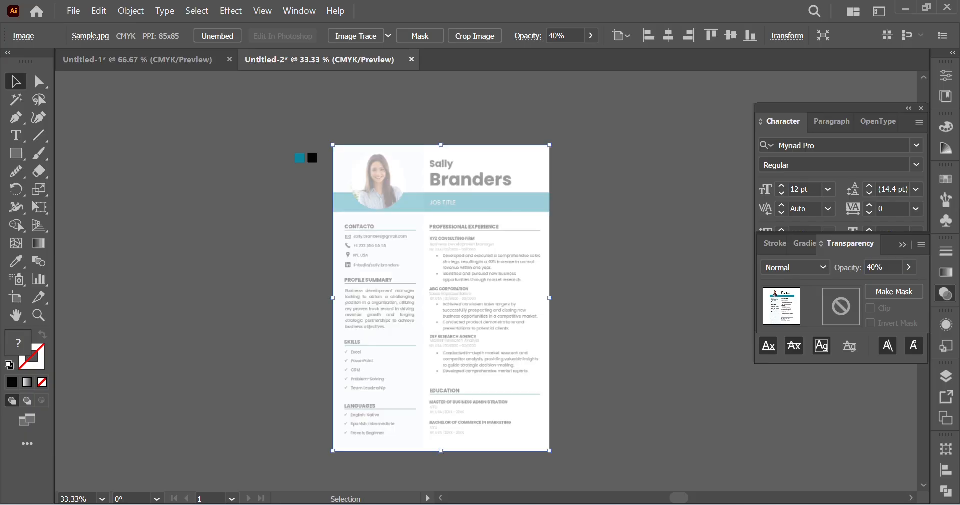
{"action": "key", "text": "ctrl"}
{"action": "key", "text": "ctrl+2"}
Step: Add a point text with the sample person's first name over the faded first name in the header
{"action": "key", "text": "ctrl+space"}
{"action": "left_click", "coordinate": [458, 248], "text": "ctrl"}
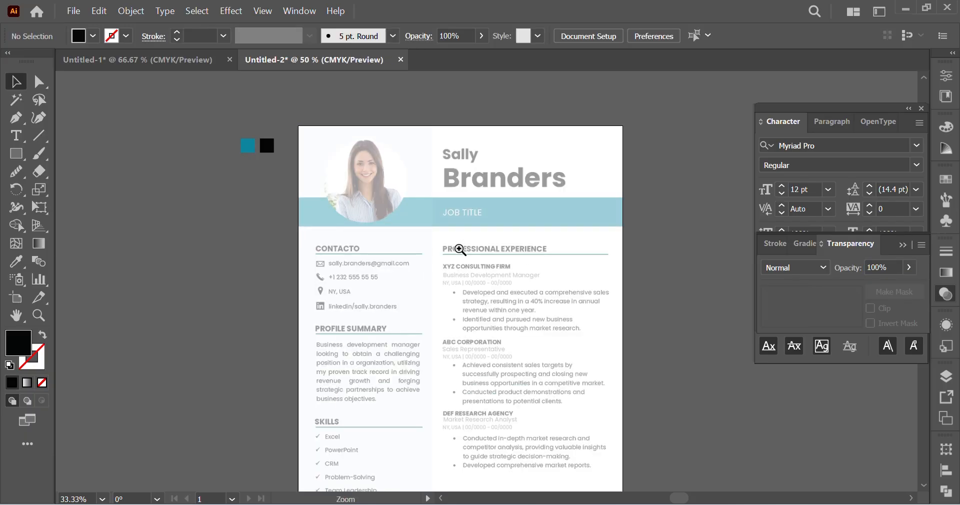
{"action": "scroll", "coordinate": [516, 236], "scroll_direction": "down", "scroll_amount": 1}
{"action": "scroll", "coordinate": [503, 233], "scroll_direction": "right", "scroll_amount": 1}
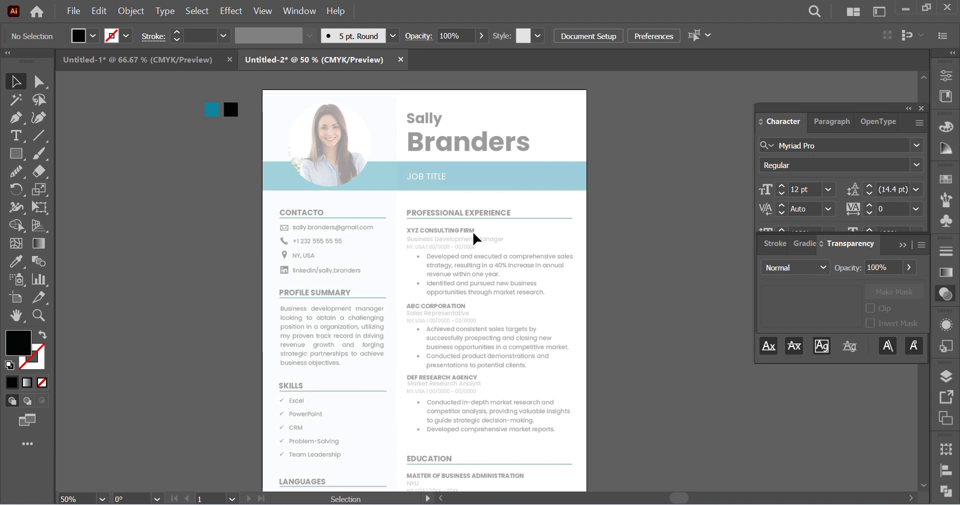
{"action": "key", "text": "ctrl+space"}
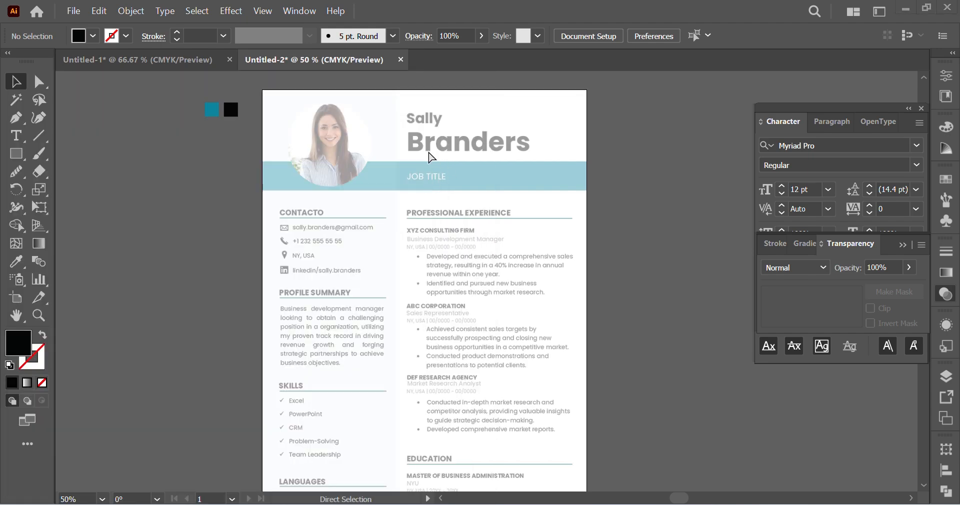
{"action": "left_click", "coordinate": [429, 163], "text": "ctrl"}
{"action": "left_click", "coordinate": [518, 353], "text": "ctrl"}
{"action": "left_click", "coordinate": [505, 289], "text": "ctrl"}
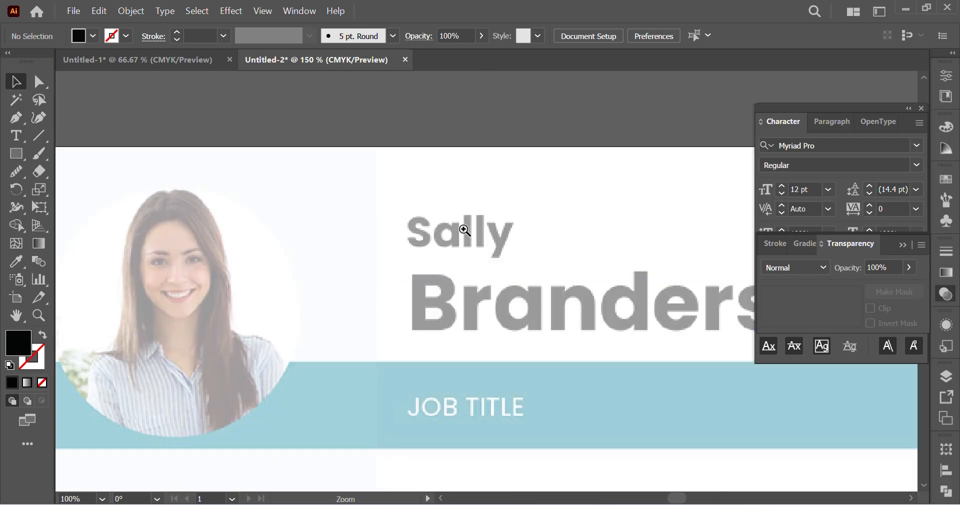
{"action": "left_click", "coordinate": [18, 136]}
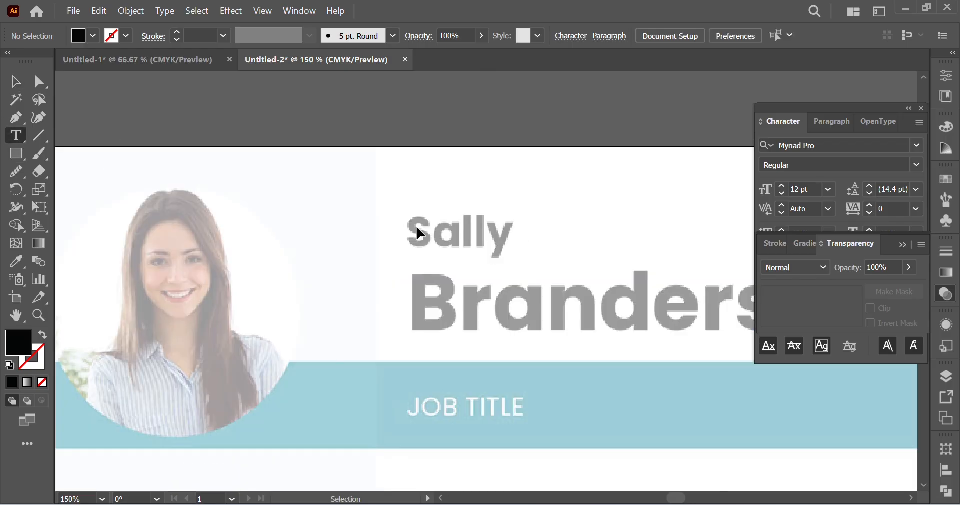
{"action": "scroll", "coordinate": [413, 224], "scroll_direction": "right", "scroll_amount": 2}
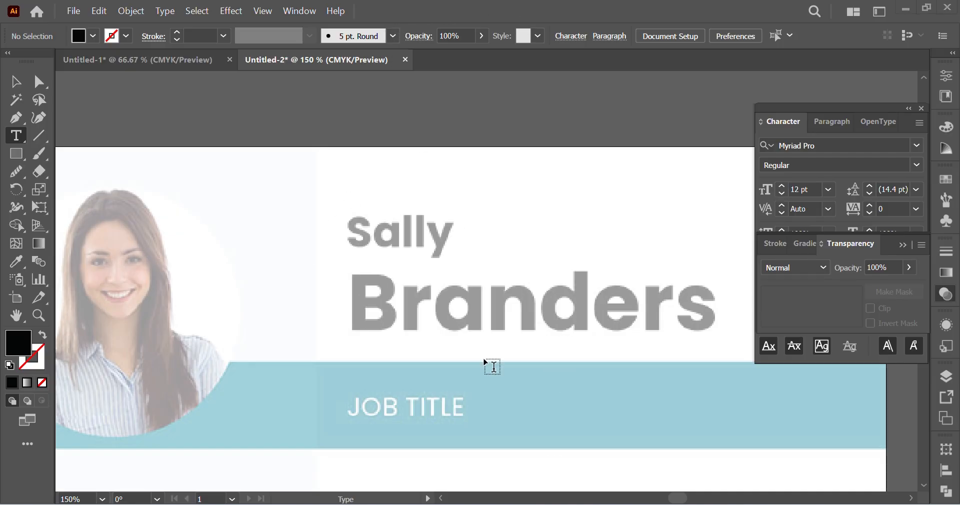
{"action": "key", "text": "ctrl+plus"}
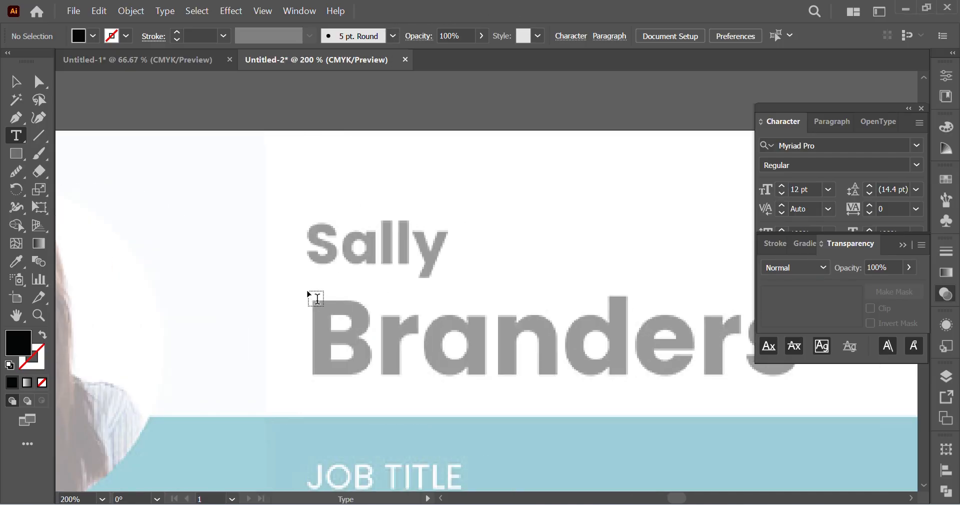
{"action": "left_click", "coordinate": [306, 253]}
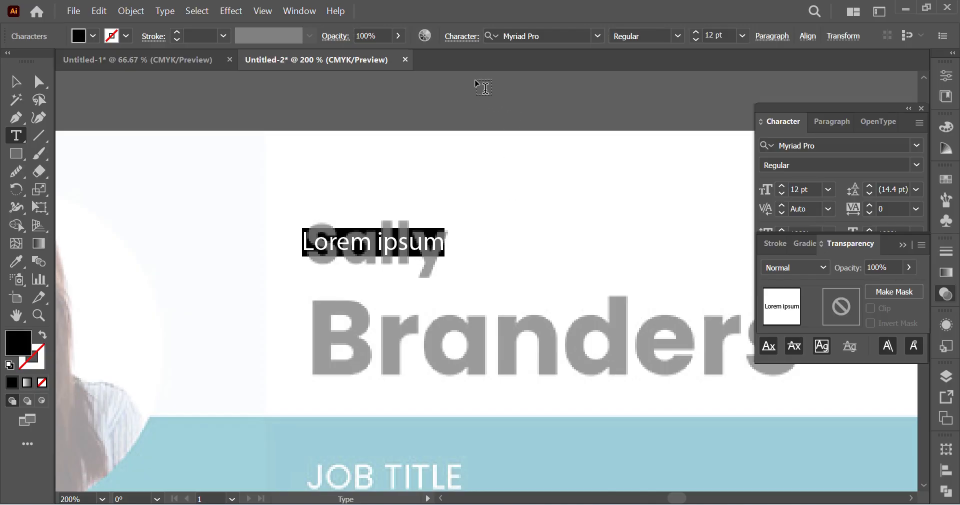
{"action": "key", "text": "ctrl+t"}
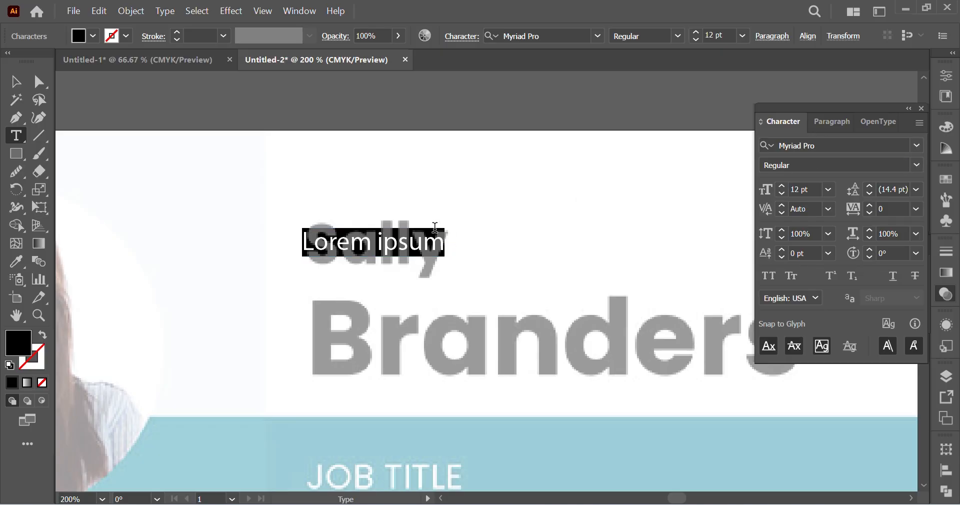
{"action": "type", "text": "S"}
{"action": "key", "text": "BackSpace"}
{"action": "type", "text": "S"}
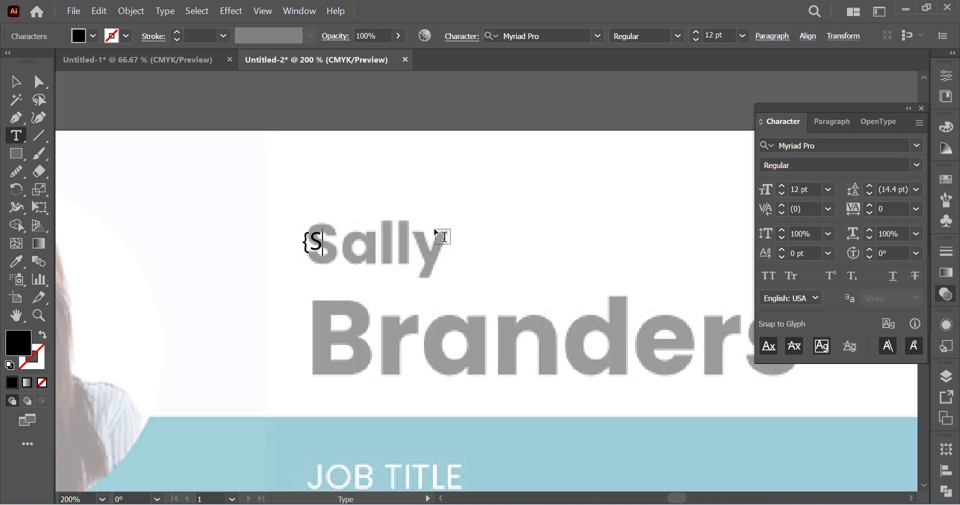
{"action": "key", "text": "BackSpace"}
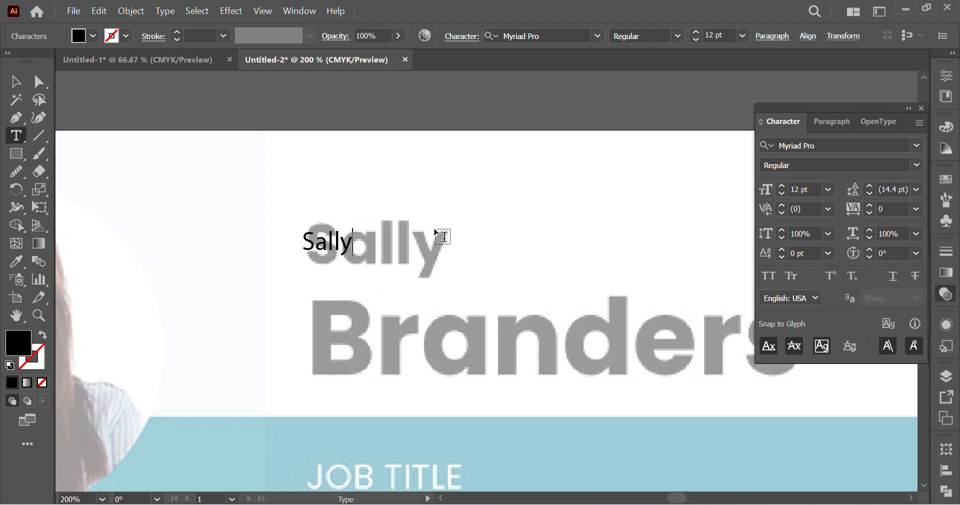
Step: Scale the first-name text to about 24 pt and place it directly above the faded first name, aligned with its start
{"action": "left_click", "coordinate": [16, 82]}
{"action": "left_click_drag", "start_coordinate": [352, 246], "coordinate": [420, 199]}
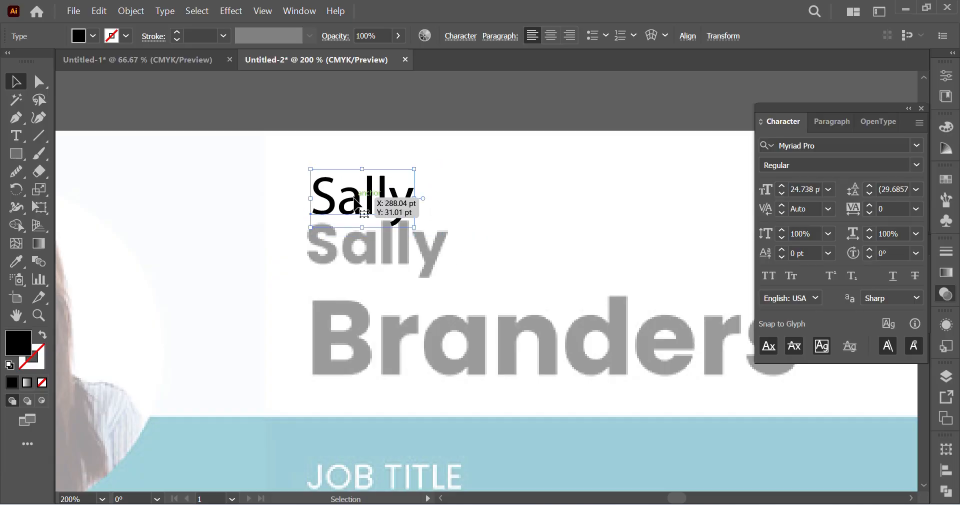
{"action": "left_click_drag", "start_coordinate": [355, 202], "coordinate": [355, 196]}
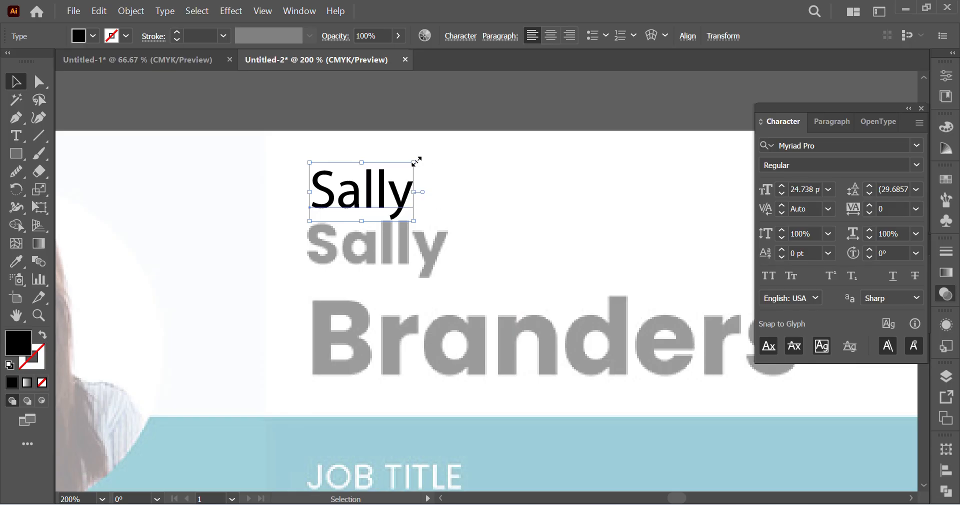
{"action": "mouse_move", "coordinate": [414, 192]}
{"action": "left_mouse_down"}
{"action": "mouse_move", "coordinate": [453, 195]}
{"action": "mouse_move", "coordinate": [390, 203]}
{"action": "mouse_move", "coordinate": [451, 199]}
{"action": "mouse_move", "coordinate": [376, 195]}
{"action": "mouse_move", "coordinate": [427, 195]}
{"action": "mouse_move", "coordinate": [384, 202]}
{"action": "mouse_move", "coordinate": [412, 201]}
{"action": "left_mouse_up"}
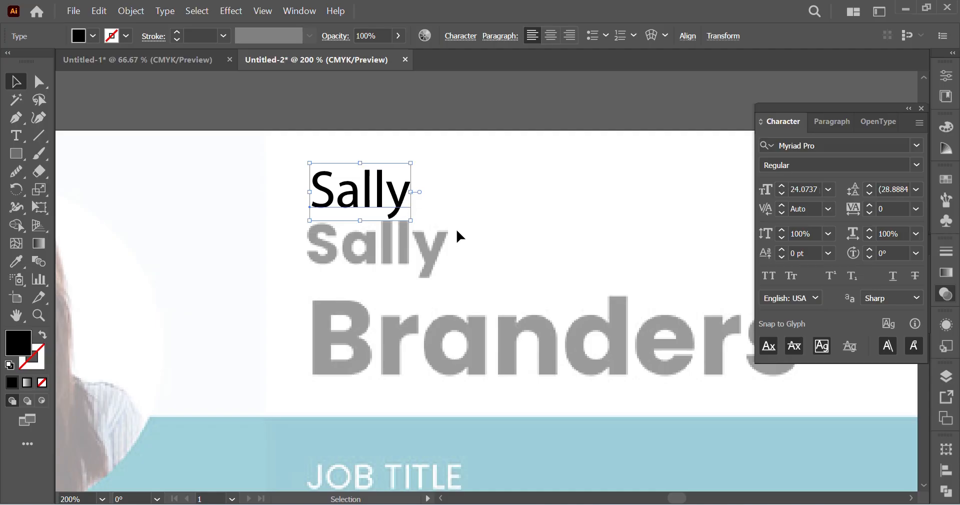
Step: Browse the available fonts and preview them on the first-name text for a match with the faded heading
{"action": "scroll", "coordinate": [465, 208], "scroll_direction": "left", "scroll_amount": 2}
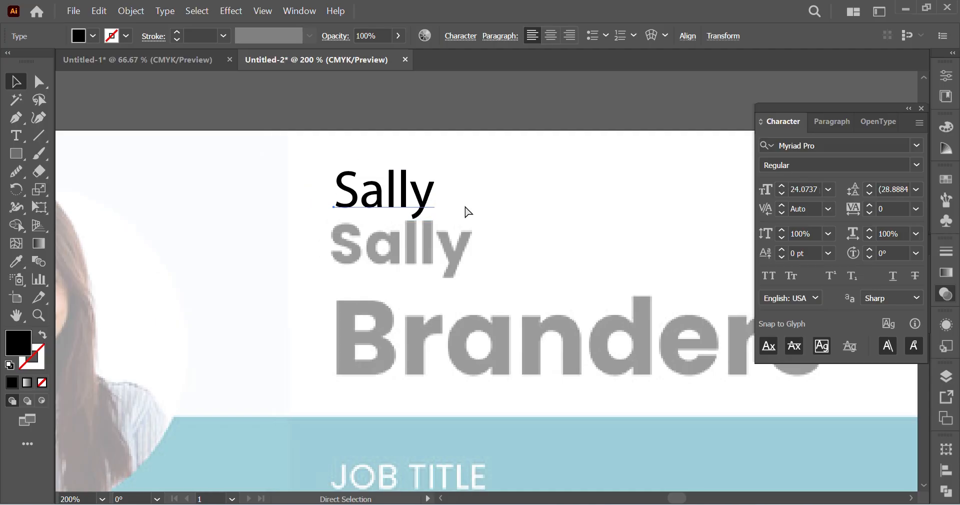
{"action": "scroll", "coordinate": [465, 209], "scroll_direction": "right", "scroll_amount": 2}
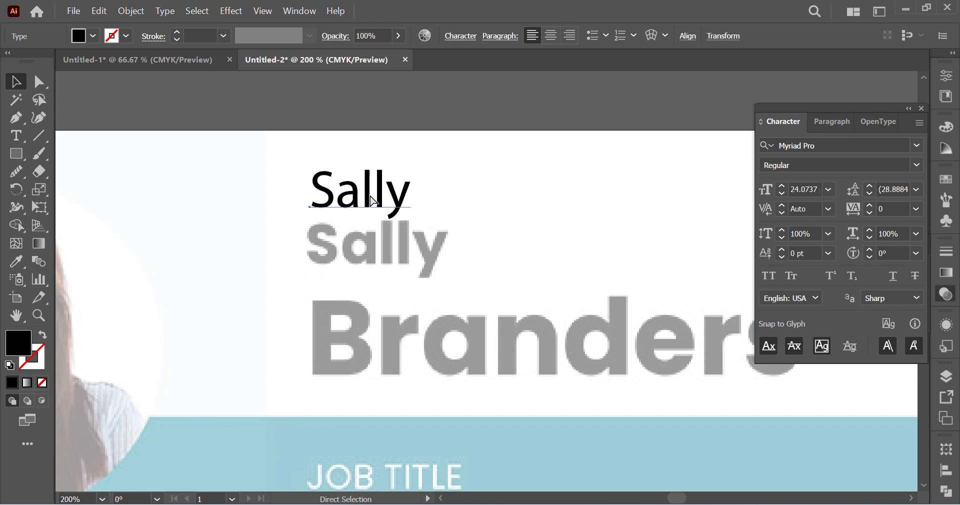
{"action": "key", "text": "ctrl+t"}
{"action": "key", "text": "ctrl+t"}
{"action": "left_click", "coordinate": [833, 147]}
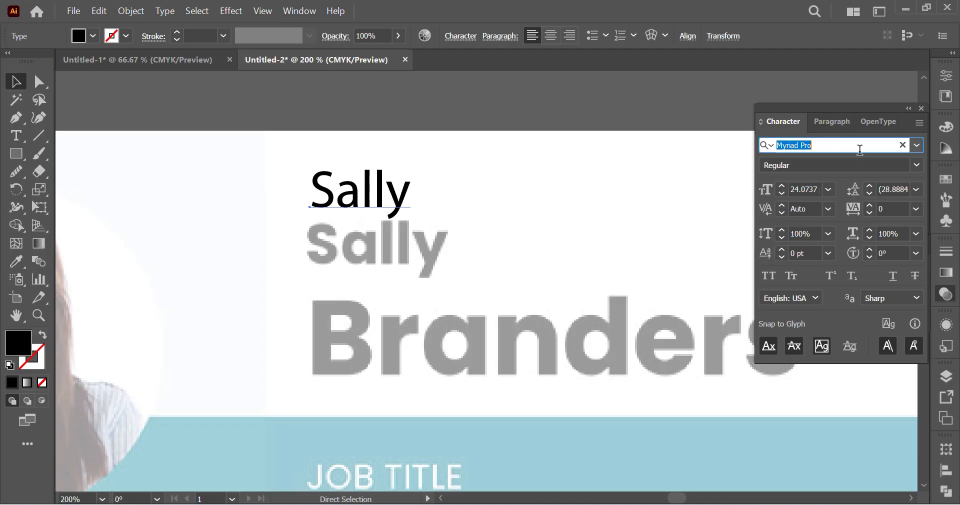
{"action": "left_click", "coordinate": [917, 146]}
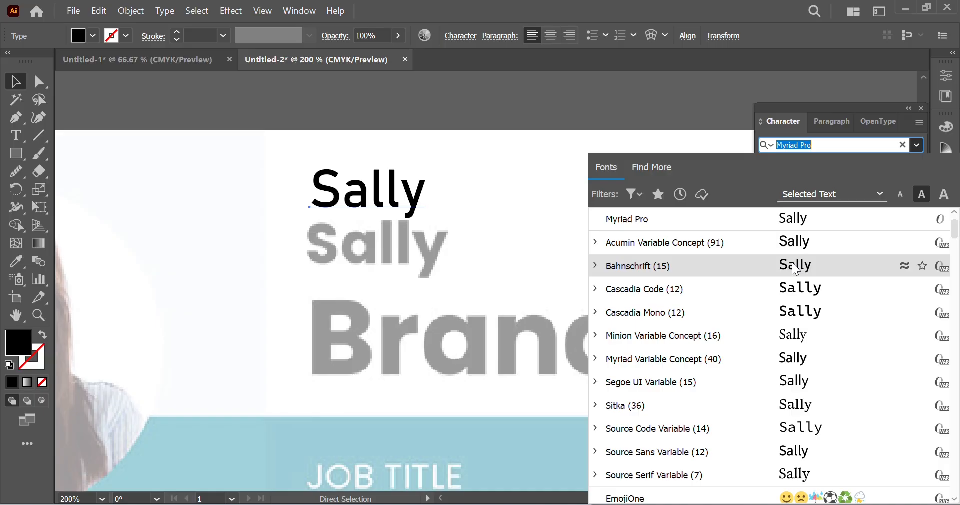
{"action": "key", "text": "Escape"}
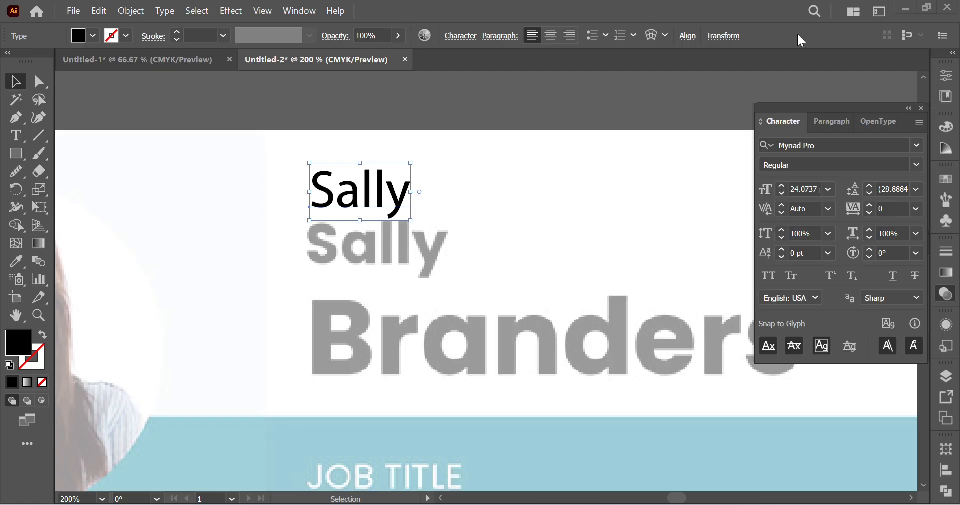
{"action": "key", "text": "Escape"}
{"action": "key", "text": "ctrl+t"}
{"action": "key", "text": "Escape"}
{"action": "mouse_move", "coordinate": [520, 504]}
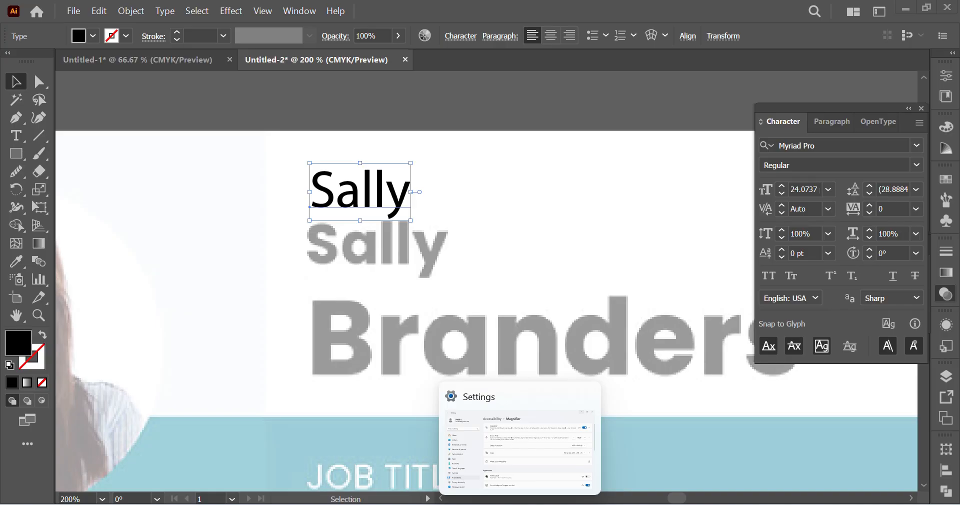
{"action": "left_click", "coordinate": [524, 475]}
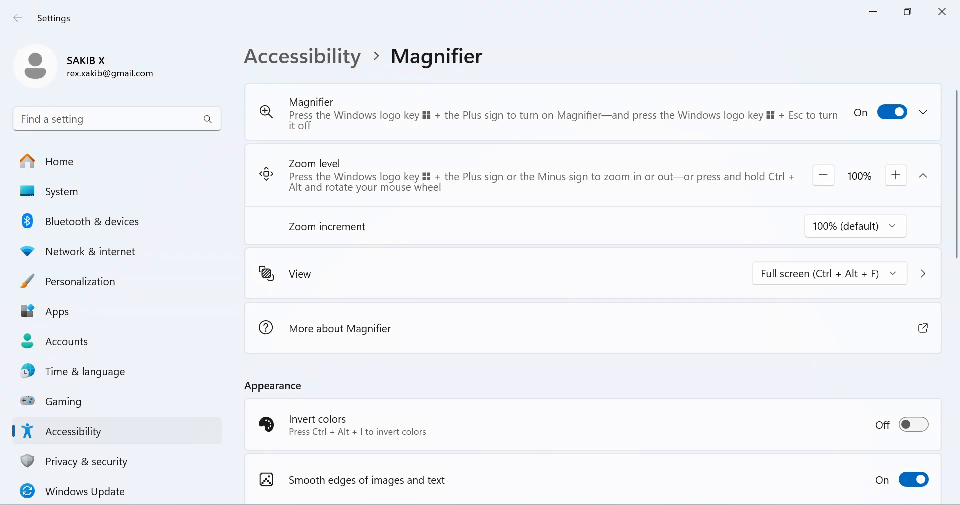
{"action": "left_click", "coordinate": [372, 504]}
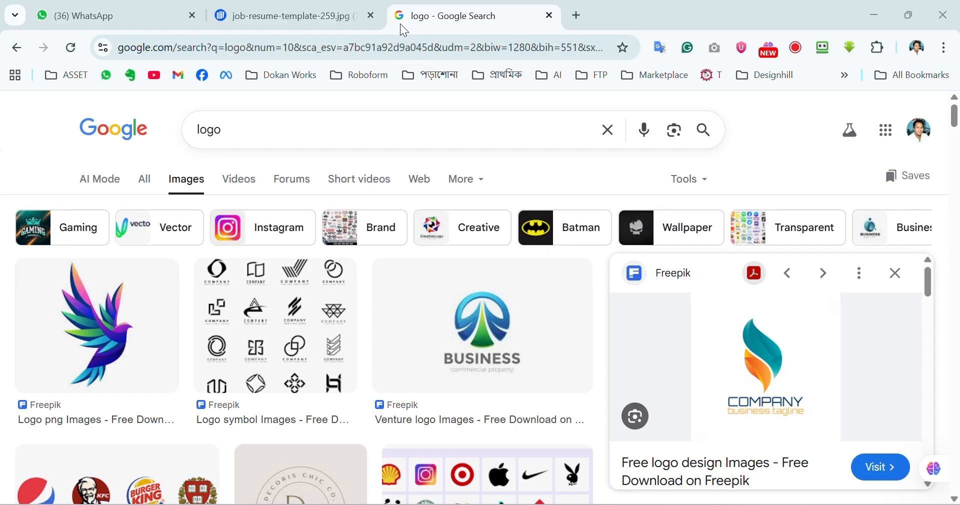
{"action": "left_click", "coordinate": [874, 12]}
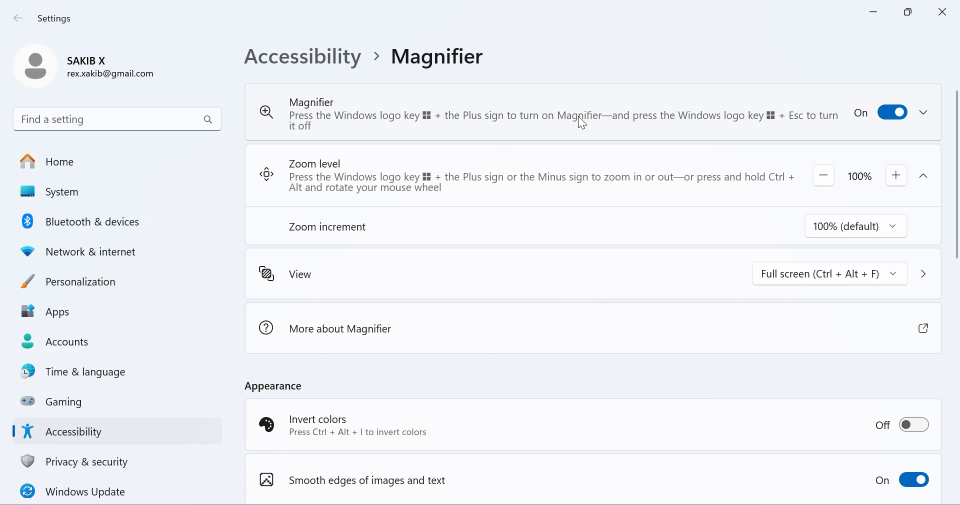
{"action": "left_click", "coordinate": [942, 12]}
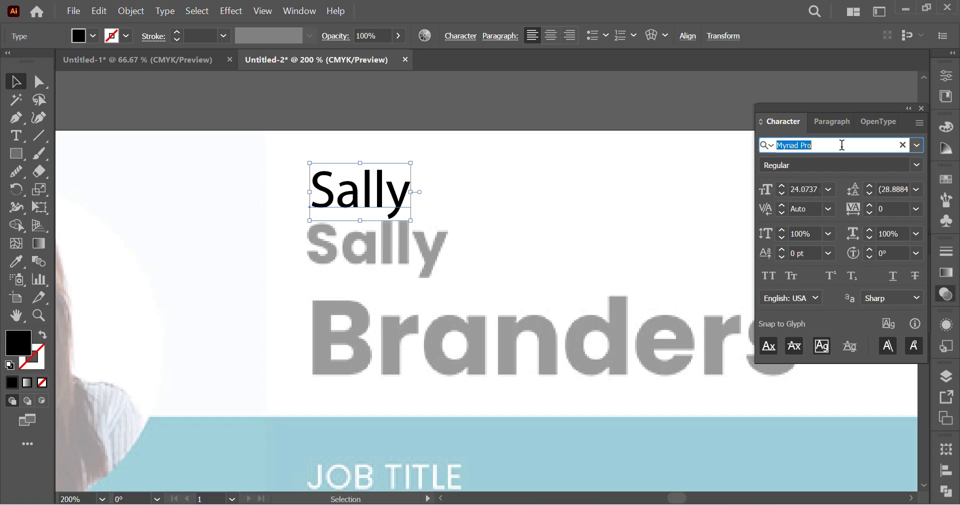
Step: Preview fonts from the font list on the first-name text and apply Arial
{"action": "left_click", "coordinate": [916, 145]}
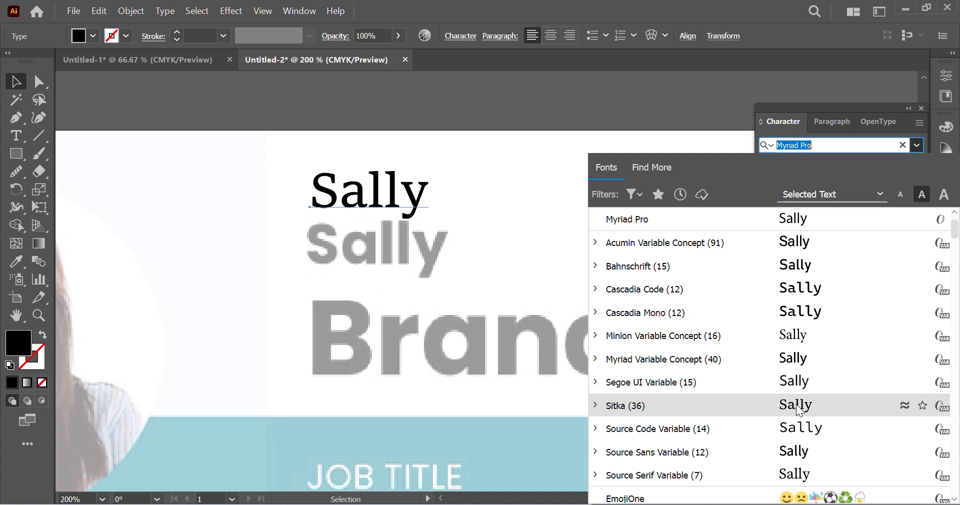
{"action": "left_click", "coordinate": [831, 143]}
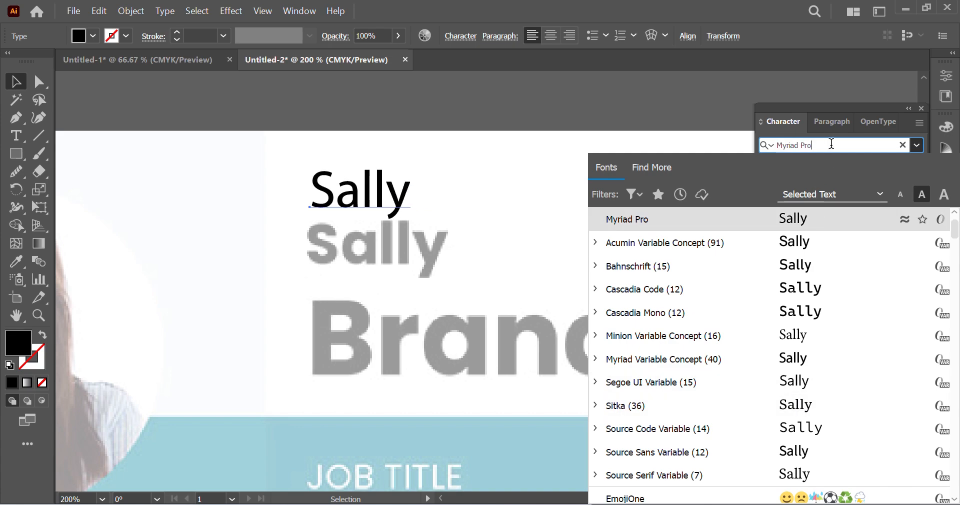
{"action": "key", "text": "Down"}
{"action": "key", "text": "Down"}
{"action": "key", "text": "Down"}
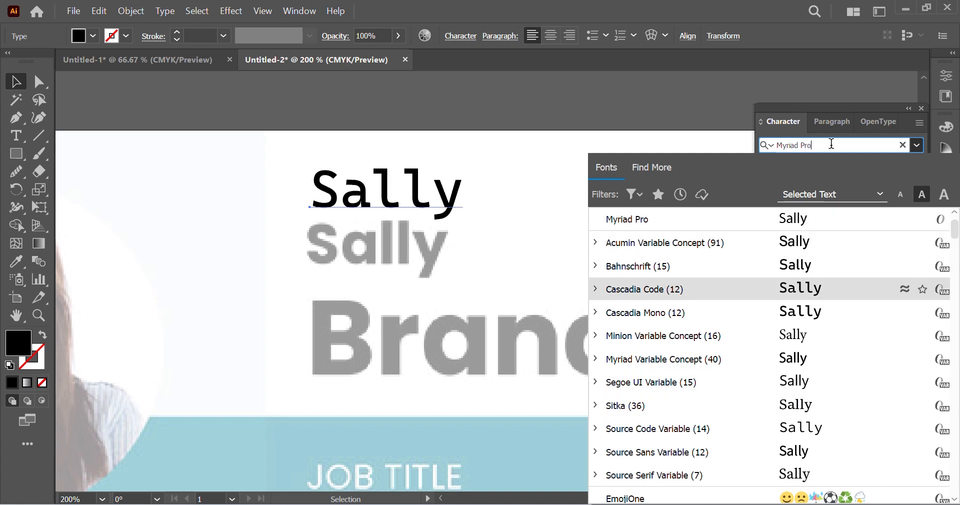
{"action": "key", "text": "Down"}
{"action": "key", "text": "Down"}
{"action": "key", "text": "Down"}
{"action": "key", "text": "Down"}
{"action": "key", "text": "Down"}
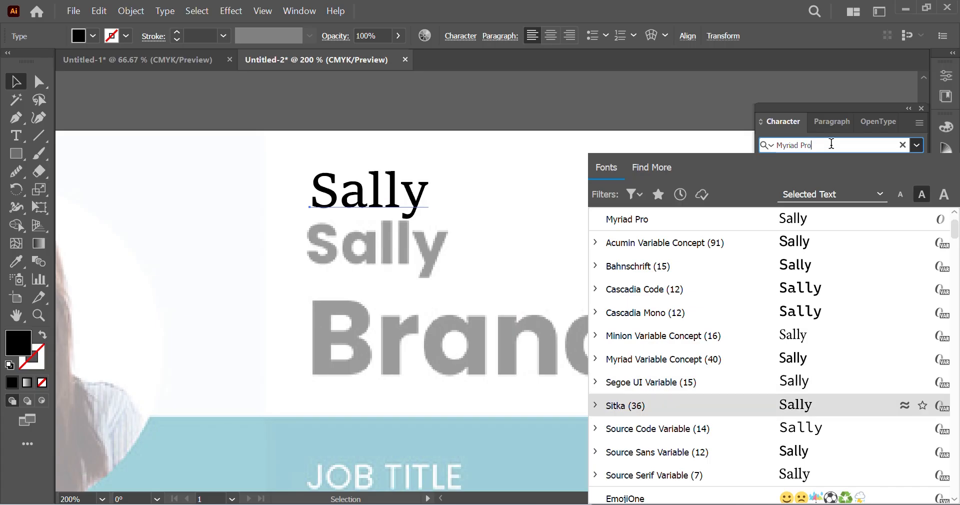
{"action": "key", "text": "Up"}
{"action": "key", "text": "Down"}
{"action": "key", "text": "Down"}
{"action": "key", "text": "Down"}
{"action": "key", "text": "Down"}
{"action": "key", "text": "Down"}
{"action": "key", "text": "Down"}
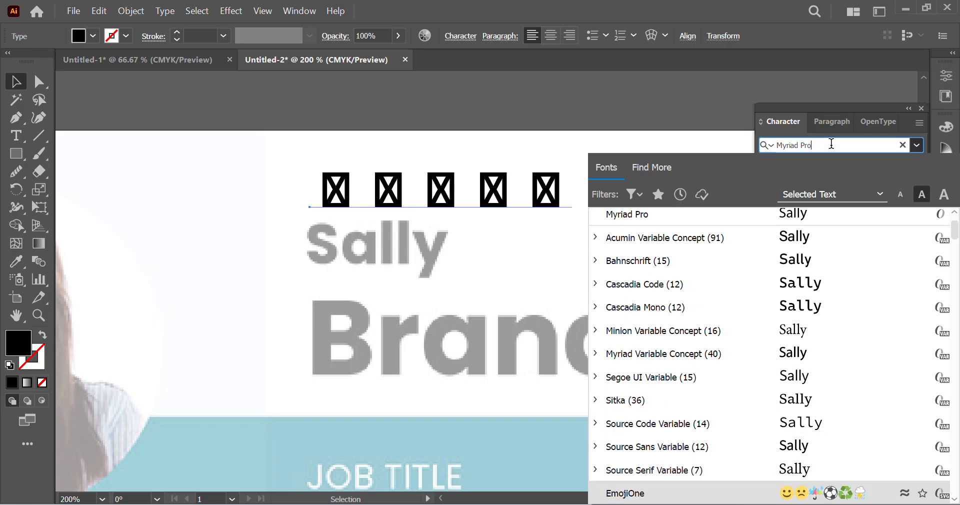
{"action": "key", "text": "Down"}
{"action": "key", "text": "Down"}
{"action": "key", "text": "Down"}
{"action": "key", "text": "Down"}
{"action": "key", "text": "Down"}
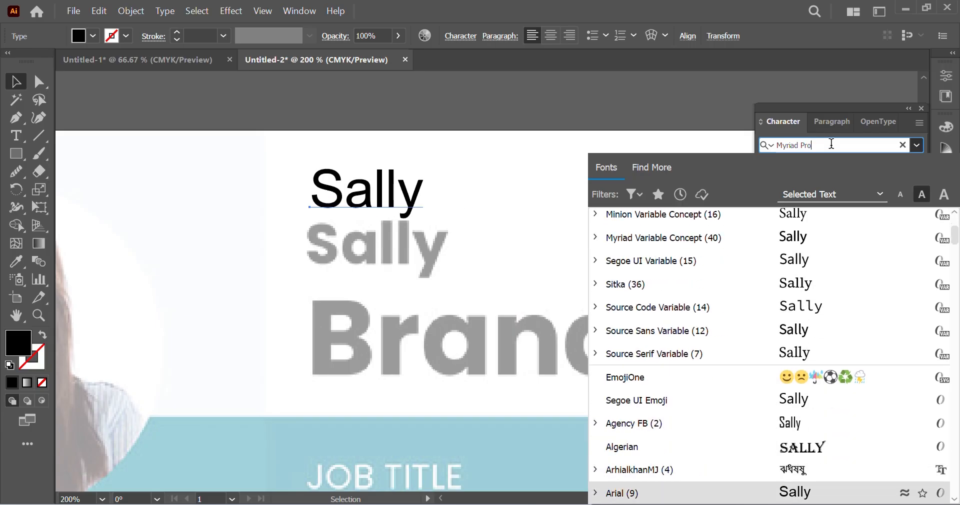
{"action": "key", "text": "Up"}
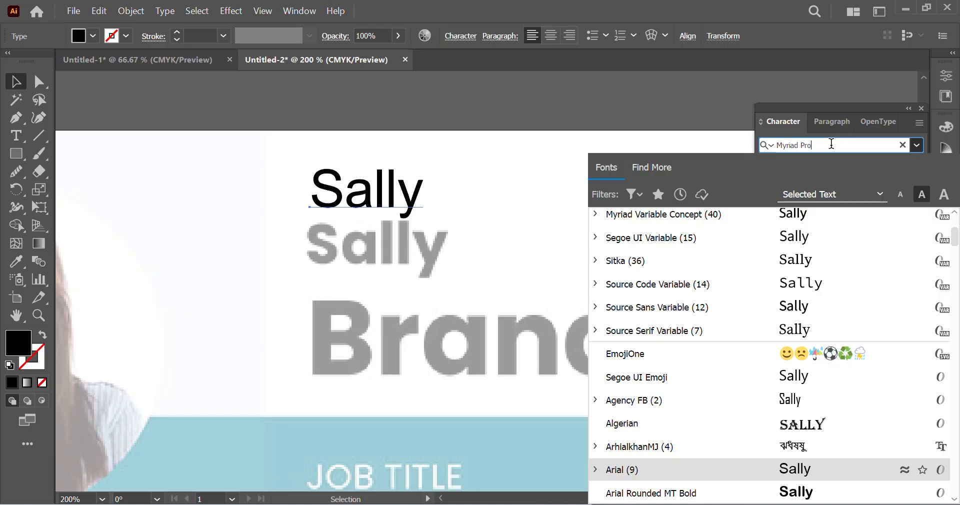
{"action": "key", "text": "Return"}
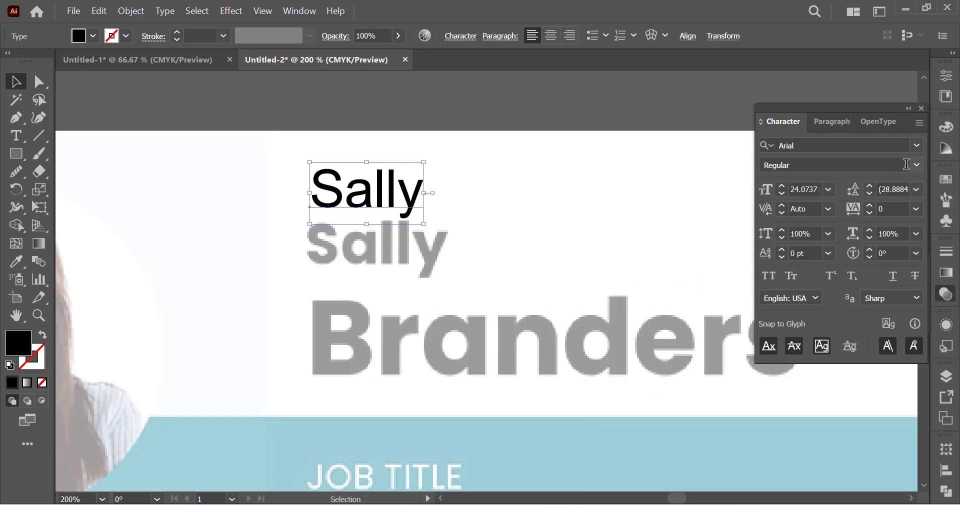
Step: Set the first-name text's font style to Bold
{"action": "left_click", "coordinate": [918, 163]}
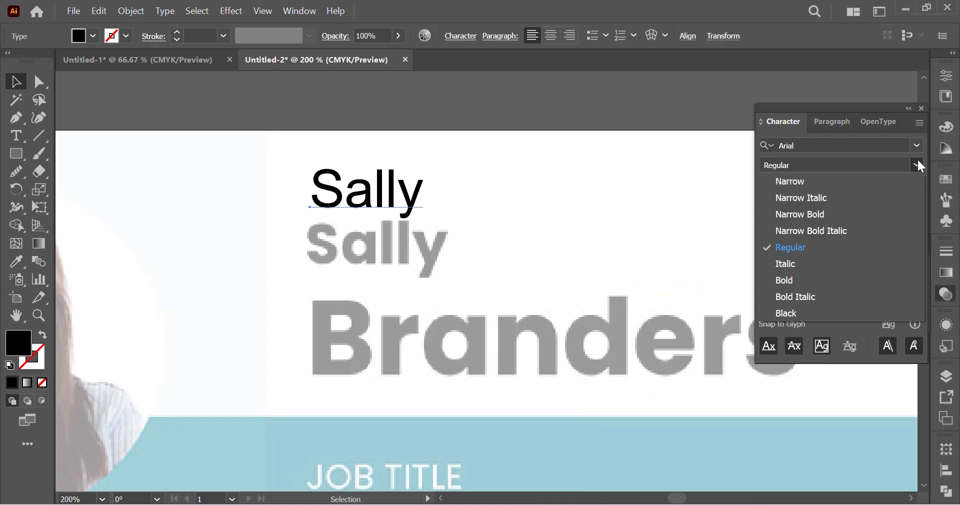
{"action": "left_click", "coordinate": [796, 277]}
{"action": "left_click", "coordinate": [505, 195]}
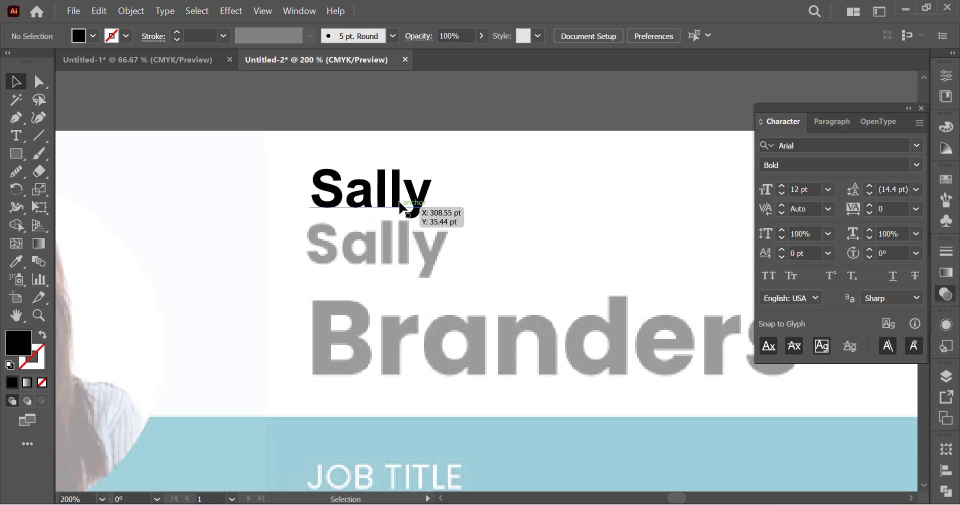
Step: Move the first-name text onto the faded first name and enlarge it to about 28 pt to match
{"action": "left_click_drag", "start_coordinate": [419, 209], "coordinate": [448, 256]}
{"action": "left_click_drag", "start_coordinate": [377, 257], "coordinate": [423, 269]}
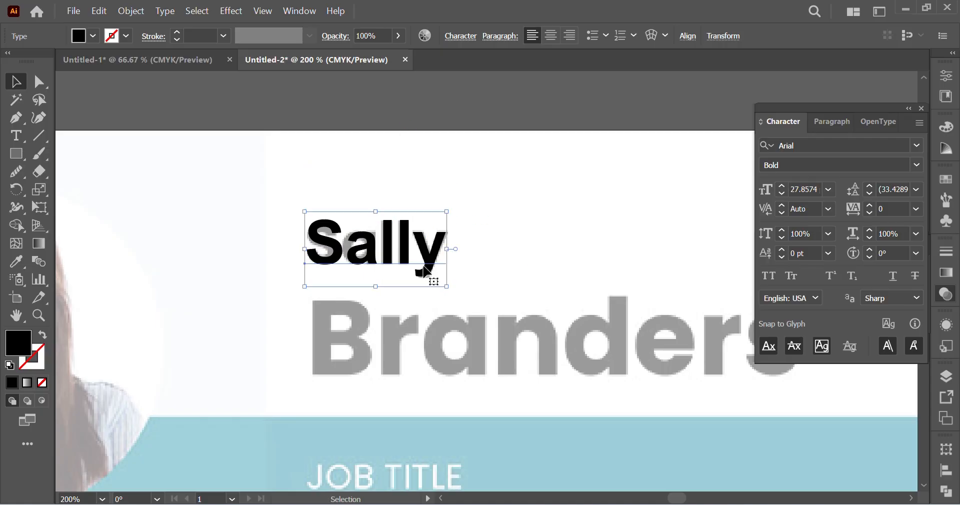
{"action": "left_click", "coordinate": [551, 250]}
Step: Duplicate the first-name text straight down over the faded surname and enlarge the copy to about 38 pt
{"action": "scroll", "coordinate": [550, 247], "scroll_direction": "down", "scroll_amount": 3}
{"action": "left_click_drag", "start_coordinate": [390, 139], "coordinate": [394, 250]}
{"action": "scroll", "coordinate": [488, 249], "scroll_direction": "right", "scroll_amount": 1}
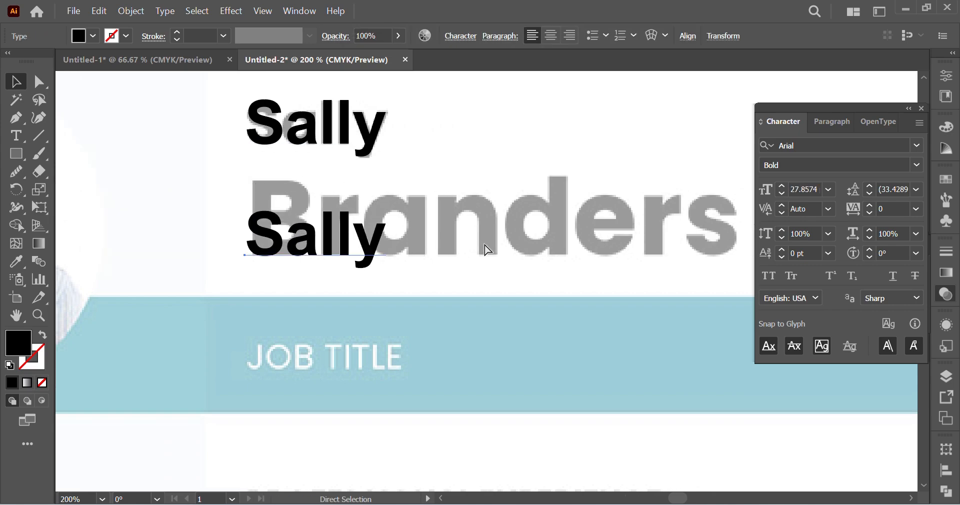
{"action": "scroll", "coordinate": [488, 250], "scroll_direction": "right", "scroll_amount": 2}
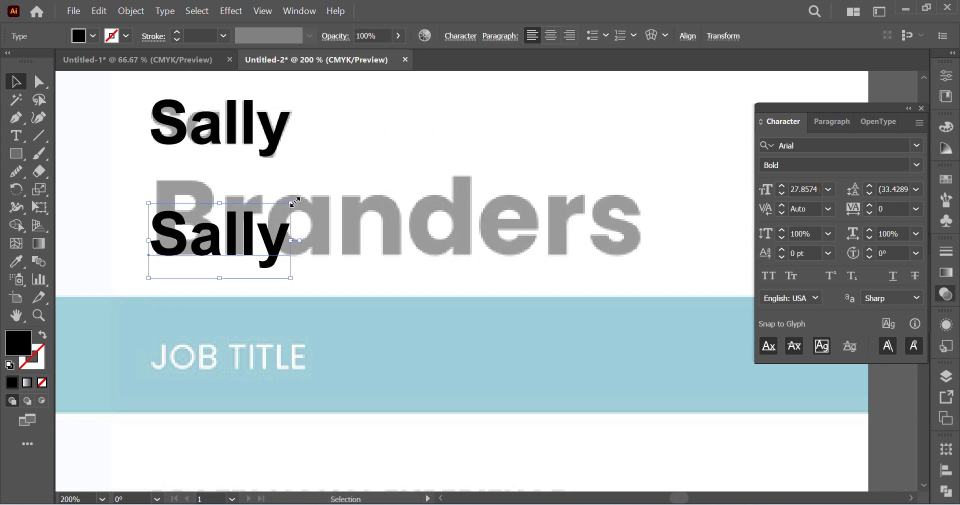
{"action": "left_click_drag", "start_coordinate": [295, 202], "coordinate": [493, 163]}
Step: Replace the wording of the enlarged copy with the sample person's surname
{"action": "double_click", "coordinate": [187, 218]}
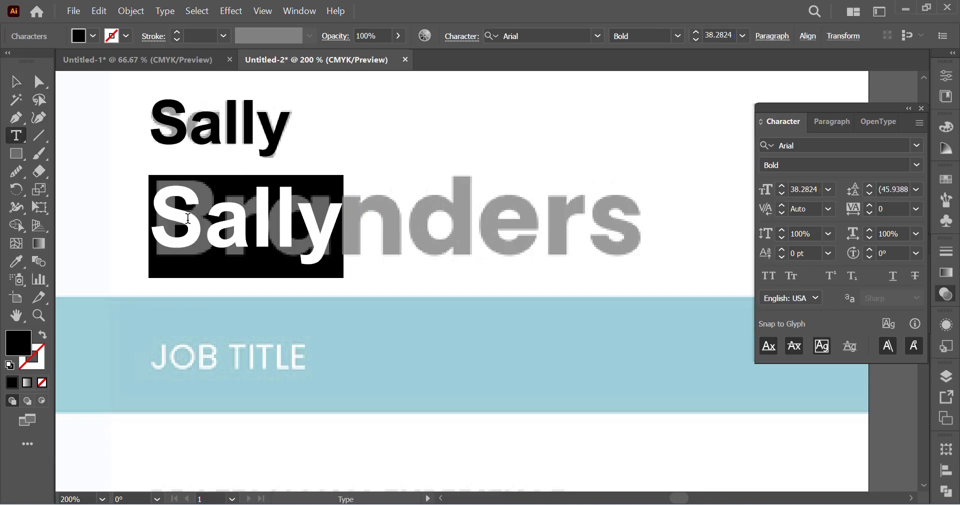
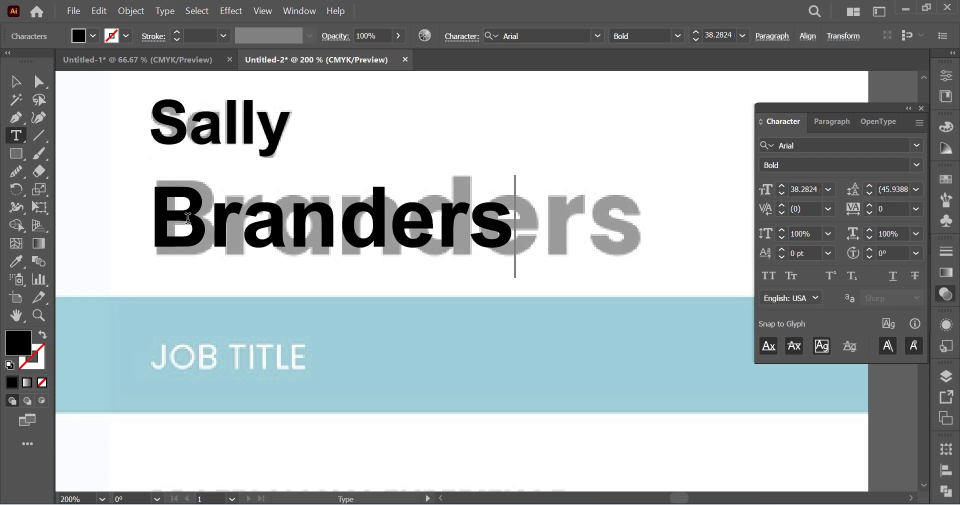
{"action": "left_click", "coordinate": [16, 82]}
Step: Position and scale the surname text so it covers the full width of the faded surname
{"action": "left_click_drag", "start_coordinate": [194, 223], "coordinate": [195, 216]}
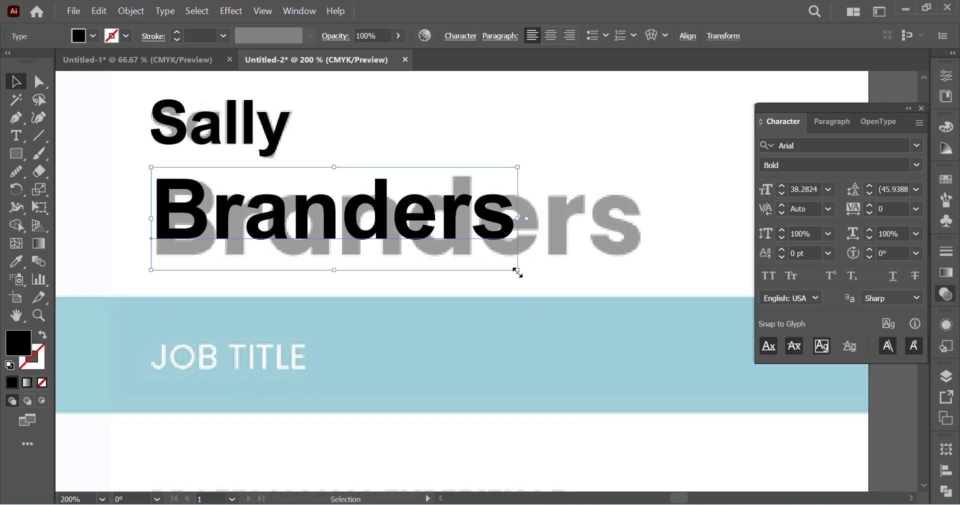
{"action": "left_click_drag", "start_coordinate": [518, 270], "coordinate": [645, 331]}
{"action": "key", "text": "Up"}
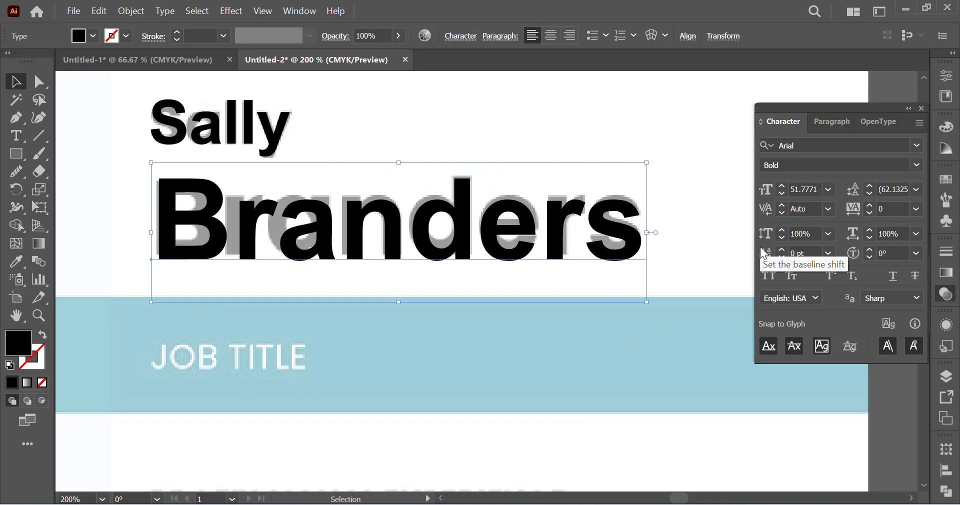
{"action": "key", "text": "Left"}
{"action": "key", "text": "Down"}
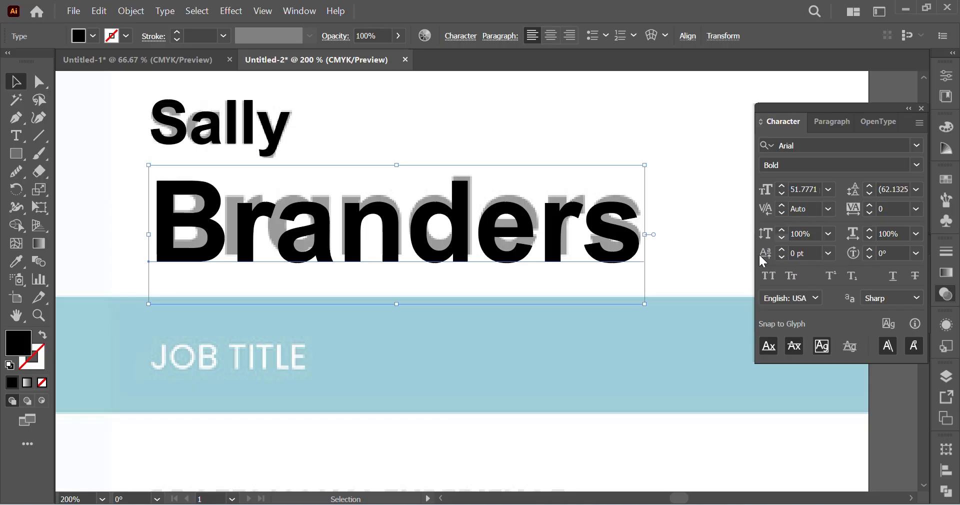
{"action": "left_click_drag", "start_coordinate": [643, 307], "coordinate": [624, 298]}
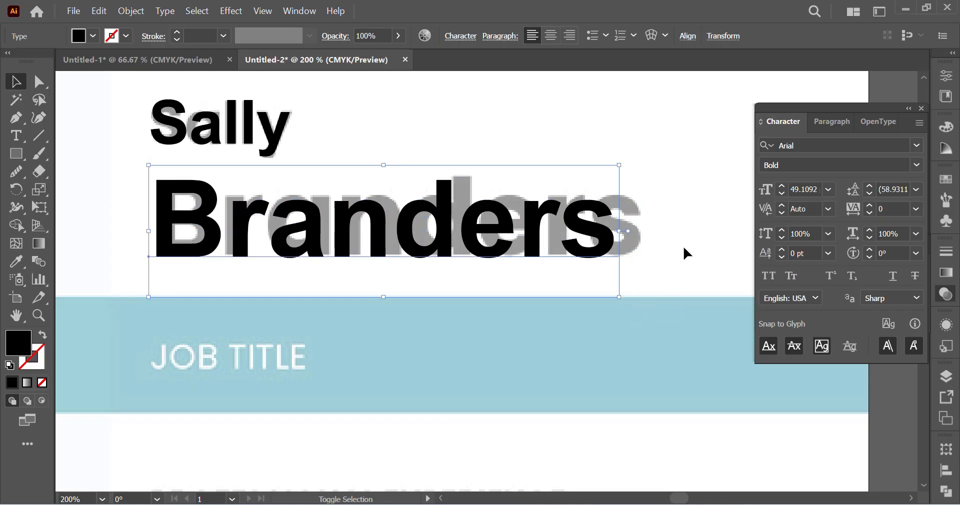
{"action": "left_click_drag", "start_coordinate": [620, 166], "coordinate": [647, 156]}
{"action": "scroll", "coordinate": [505, 239], "scroll_direction": "left", "scroll_amount": 2}
{"action": "left_click", "coordinate": [566, 113]}
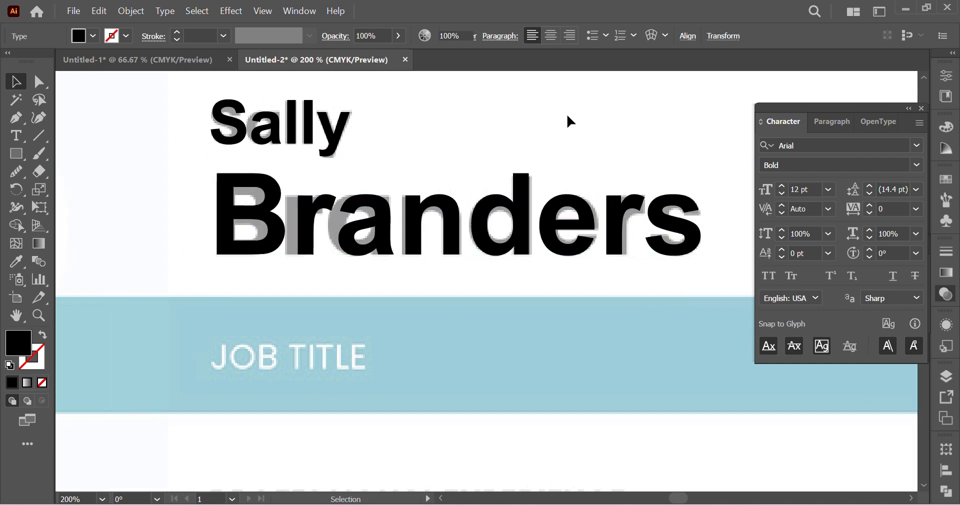
Step: Duplicate the first-name text straight down to just below the faded job title on the blue band
{"action": "key", "text": "ctrl+minus"}
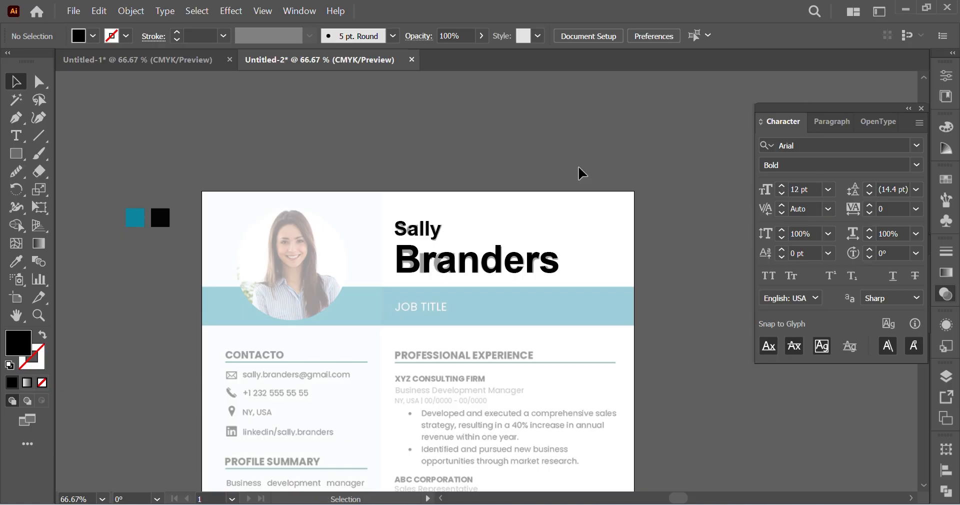
{"action": "scroll", "coordinate": [578, 240], "scroll_direction": "left", "scroll_amount": 3}
{"action": "scroll", "coordinate": [577, 218], "scroll_direction": "down", "scroll_amount": 6}
{"action": "scroll", "coordinate": [534, 188], "scroll_direction": "up", "scroll_amount": 2}
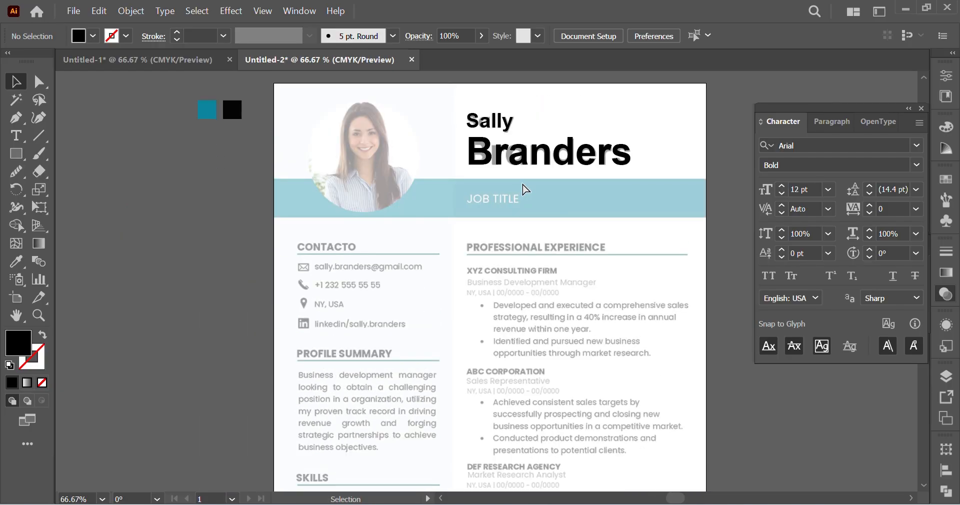
{"action": "key", "text": "ctrl+plus"}
{"action": "left_click_drag", "start_coordinate": [429, 167], "coordinate": [433, 312]}
Step: Replace the wording of the copy below the faded job title with "Job Title"
{"action": "double_click", "coordinate": [433, 311]}
{"action": "double_click", "coordinate": [434, 313]}
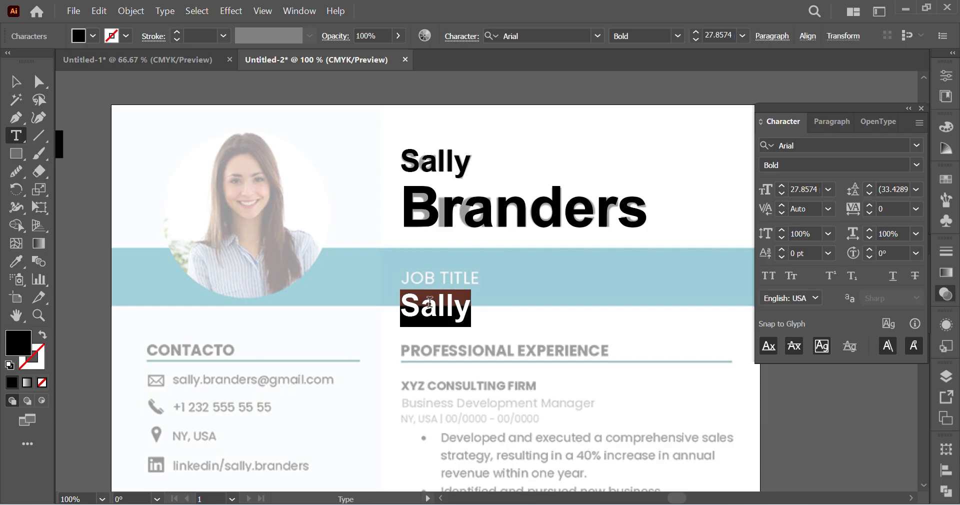
{"action": "type", "text": "Job Title"}
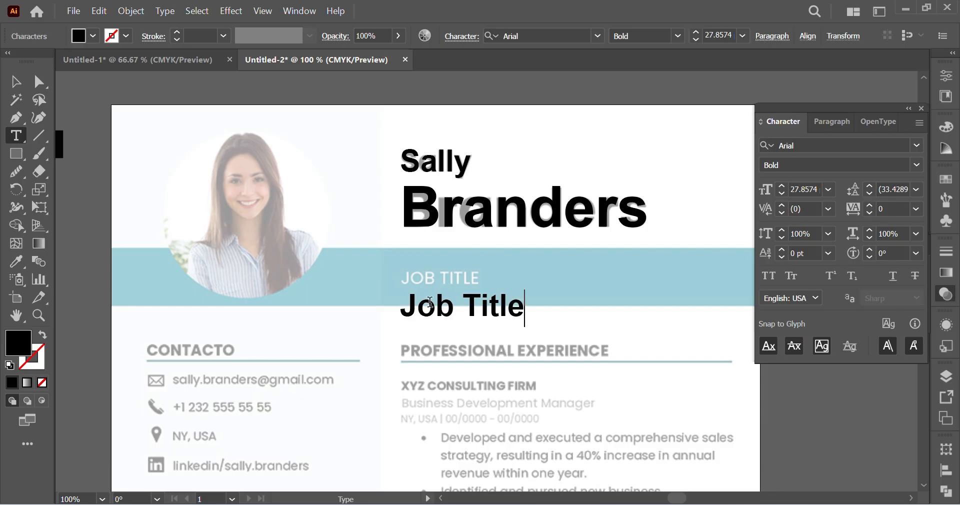
Step: Change the case of the whole job title text to UPPERCASE and finish editing it
{"action": "key", "text": "ctrl+a"}
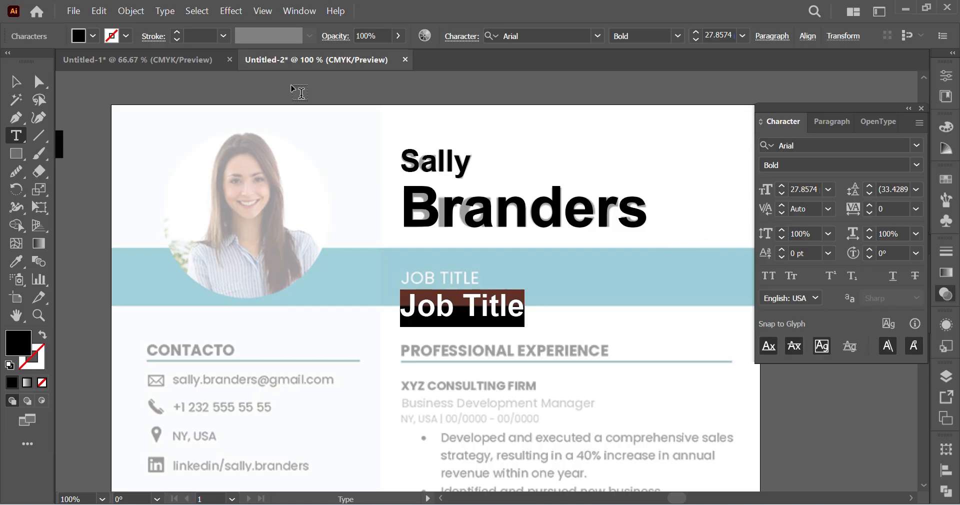
{"action": "left_click", "coordinate": [166, 13]}
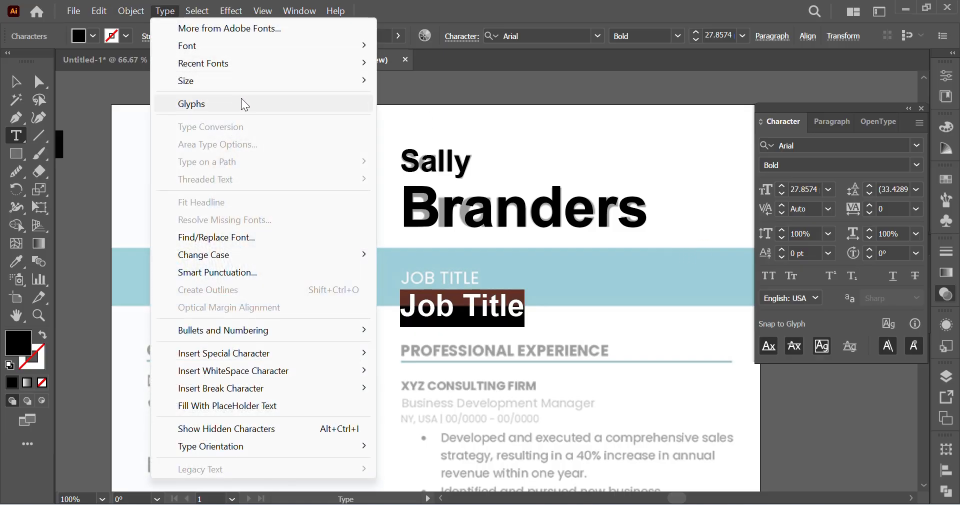
{"action": "mouse_move", "coordinate": [317, 256]}
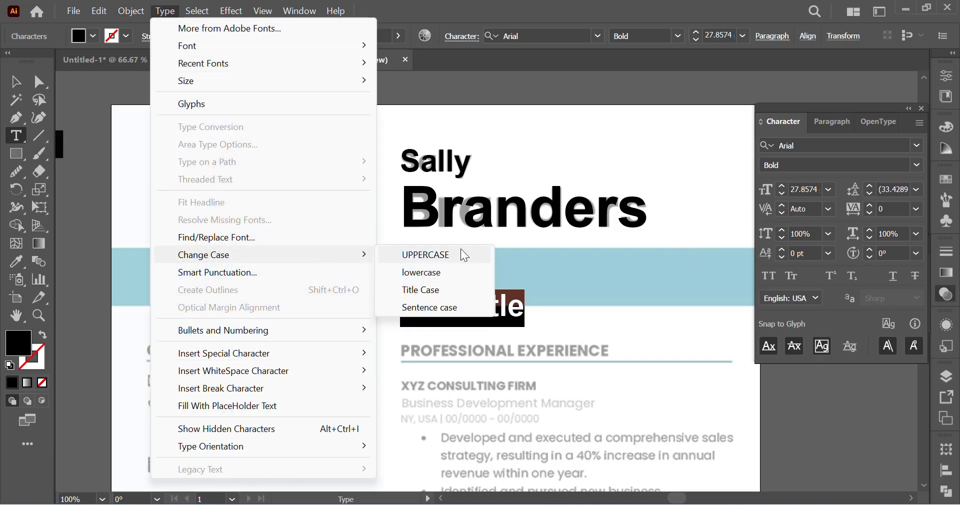
{"action": "left_click", "coordinate": [460, 249]}
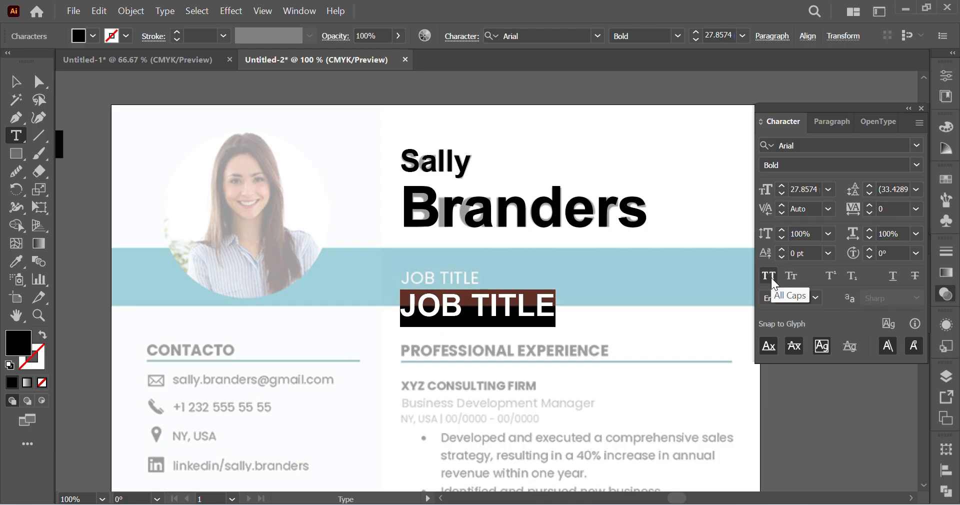
{"action": "left_click", "coordinate": [15, 81]}
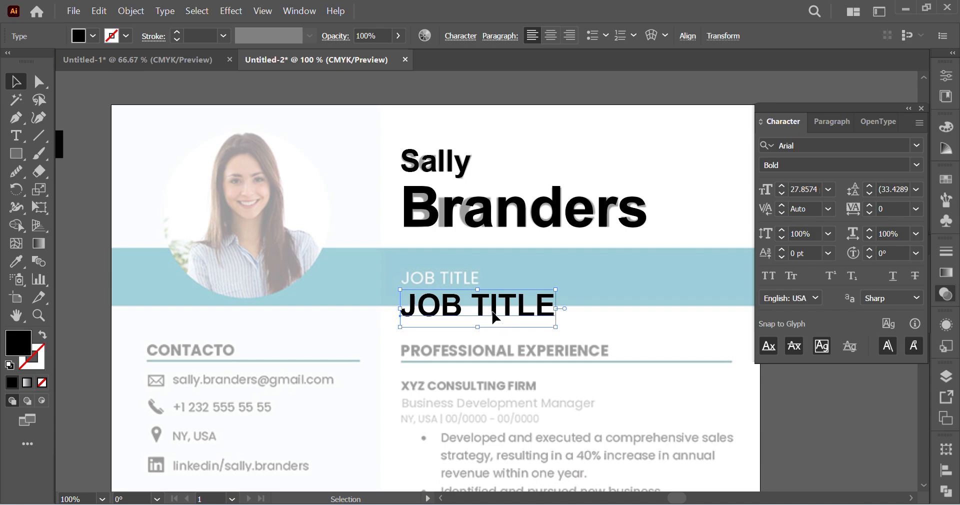
Step: Move the job title text onto the faded job title and scale it down to match the faded title's width
{"action": "left_click_drag", "start_coordinate": [493, 316], "coordinate": [494, 285]}
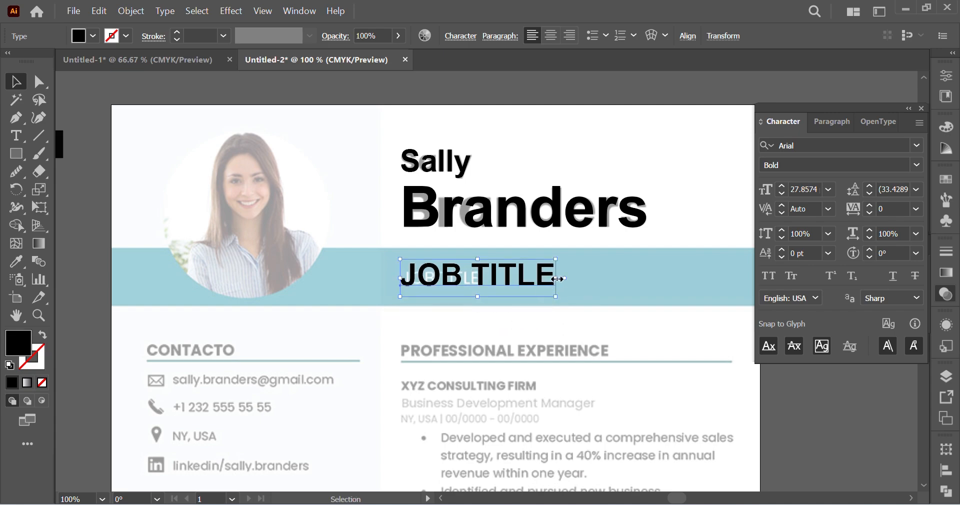
{"action": "left_click_drag", "start_coordinate": [557, 279], "coordinate": [481, 289]}
{"action": "left_click", "coordinate": [461, 283], "text": "ctrl"}
{"action": "left_click", "coordinate": [498, 274], "text": "ctrl"}
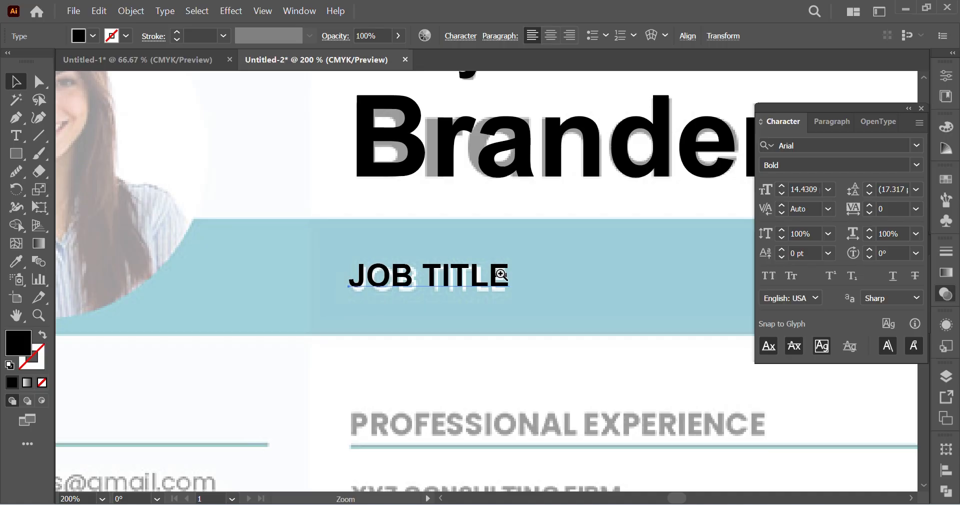
{"action": "left_click", "coordinate": [466, 289], "text": "ctrl"}
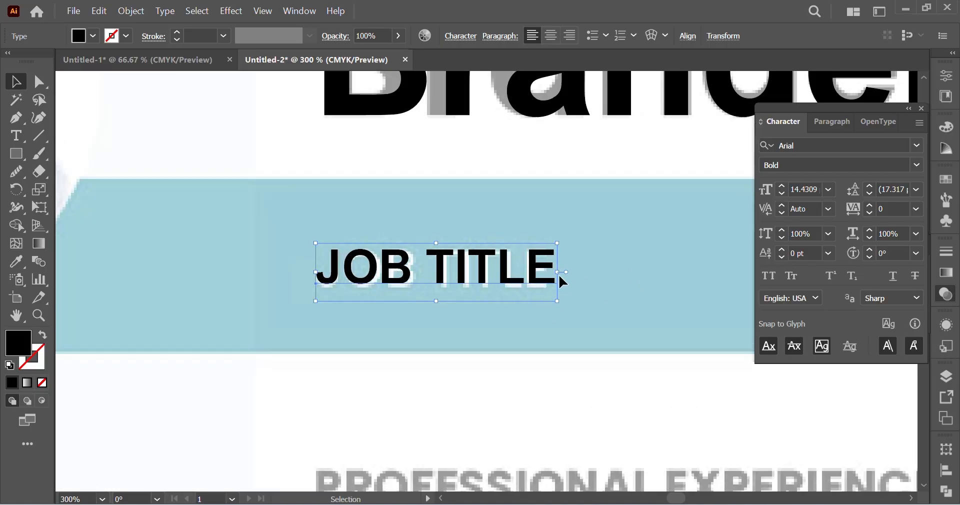
{"action": "left_click_drag", "start_coordinate": [559, 274], "coordinate": [555, 274]}
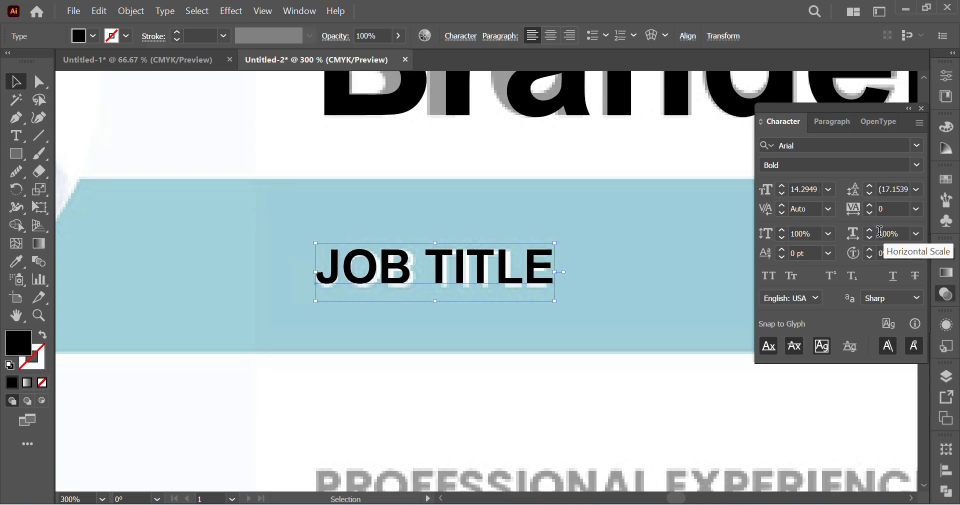
{"action": "left_click_drag", "start_coordinate": [554, 303], "coordinate": [550, 306]}
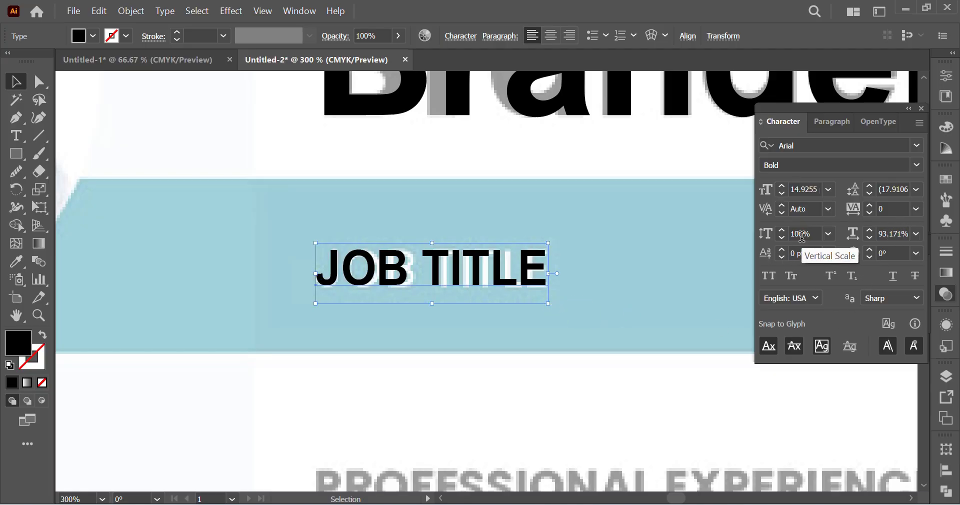
{"action": "key", "text": "ctrl+z"}
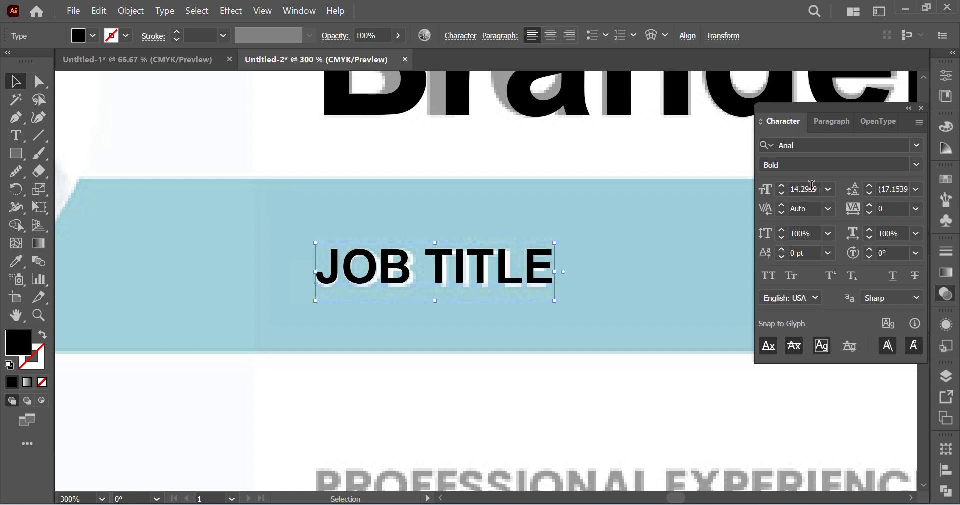
Step: Set the job title's font size to 14 pt
{"action": "left_click", "coordinate": [804, 189]}
{"action": "type", "text": "1"}
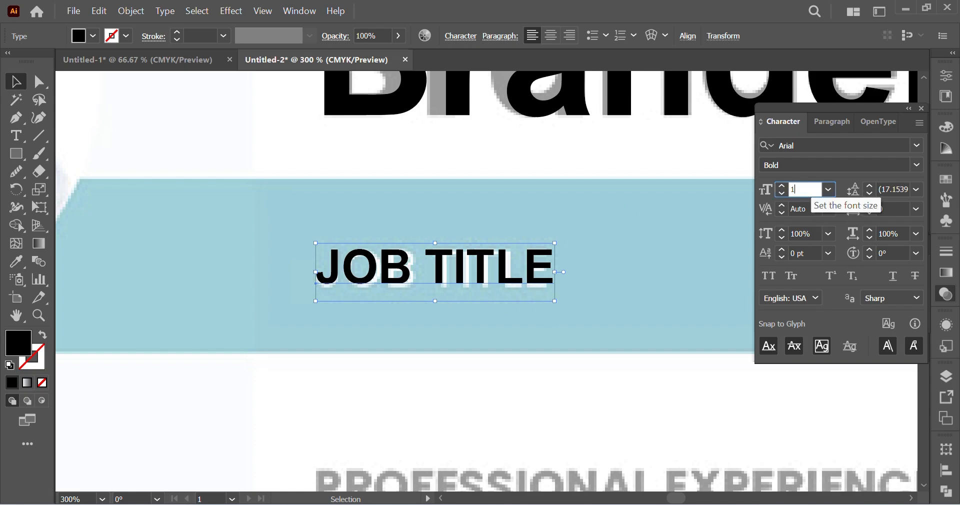
{"action": "type", "text": "4"}
{"action": "key", "text": "Return"}
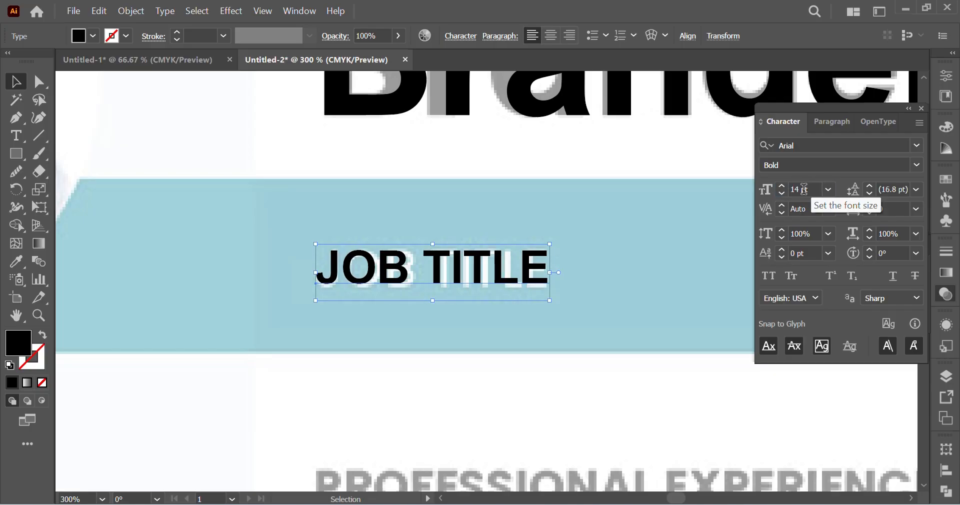
Step: Set the surname text's font size to 52 pt
{"action": "scroll", "coordinate": [681, 208], "scroll_direction": "up", "scroll_amount": 6}
{"action": "left_click", "coordinate": [574, 260]}
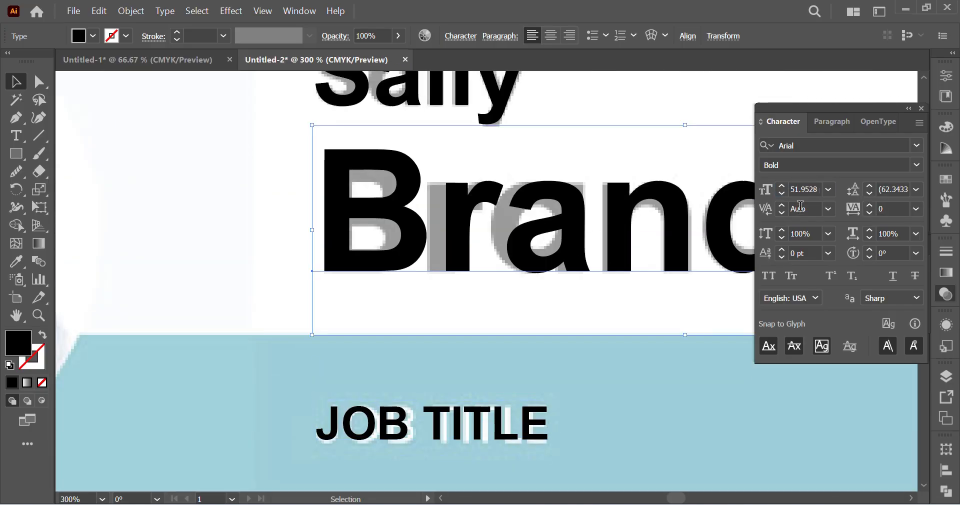
{"action": "left_click", "coordinate": [805, 190]}
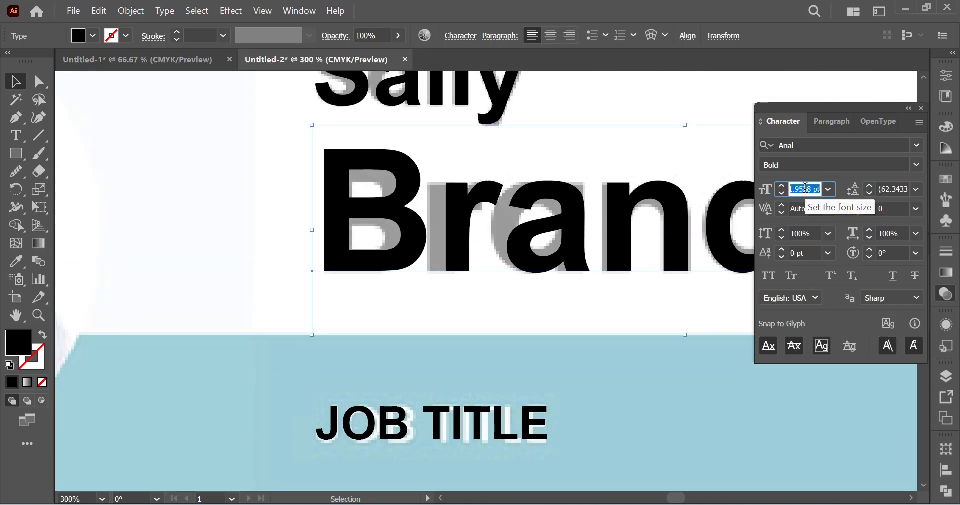
{"action": "type", "text": "52"}
{"action": "key", "text": "Return"}
Step: Set the first-name text's font size to 28 pt and deselect it
{"action": "scroll", "coordinate": [540, 223], "scroll_direction": "up", "scroll_amount": 5}
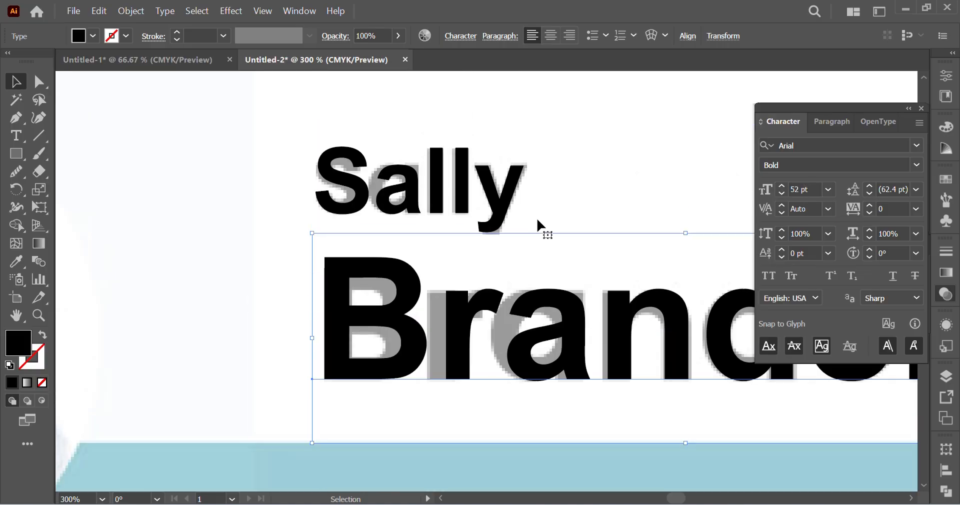
{"action": "left_click", "coordinate": [419, 231]}
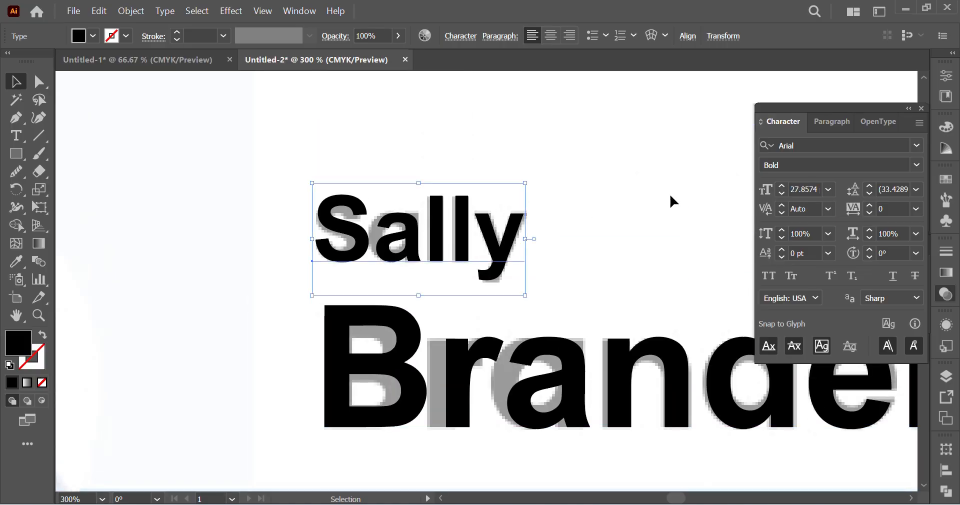
{"action": "left_click", "coordinate": [801, 189]}
{"action": "type", "text": "2"}
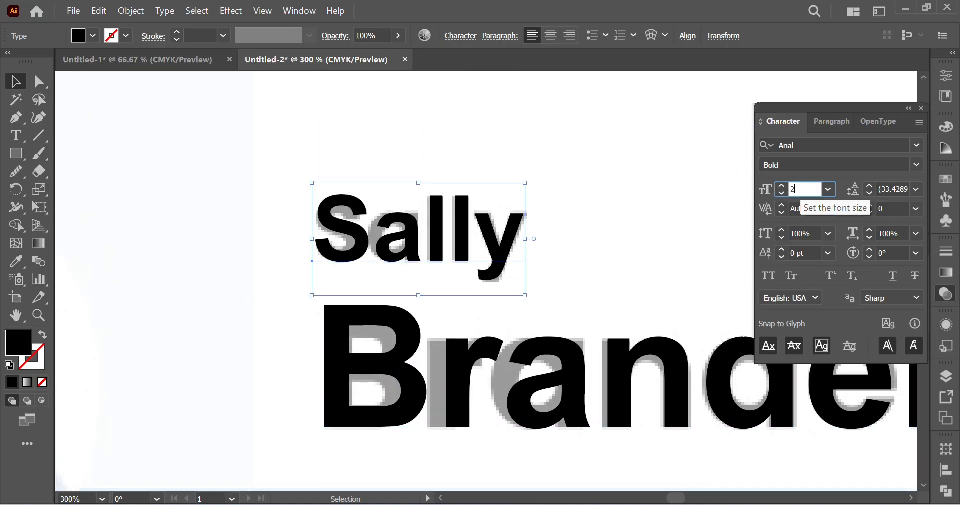
{"action": "type", "text": "8"}
{"action": "key", "text": "Return"}
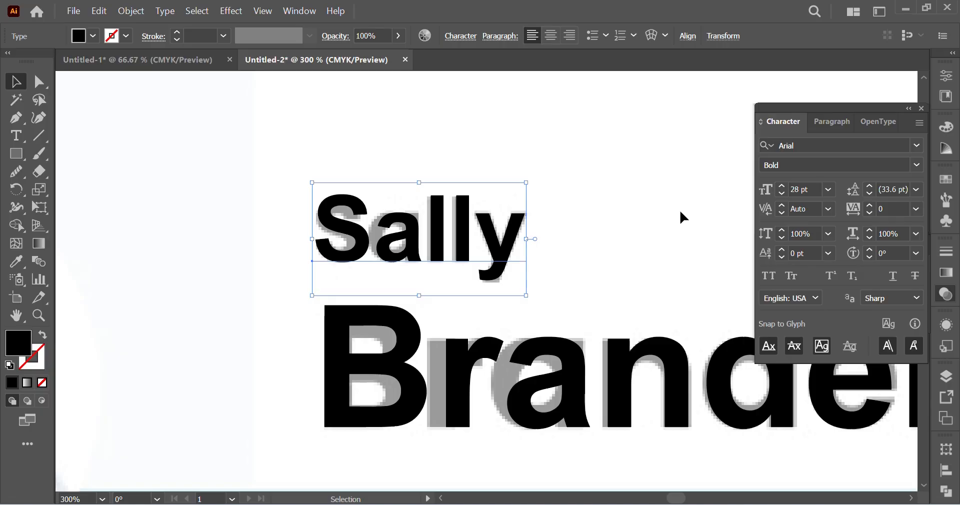
{"action": "left_click", "coordinate": [681, 215]}
Step: Draw a rectangle over the faded blue band across the full page width and fill it with the teal sample square's colour
{"action": "key", "text": "ctrl+minus"}
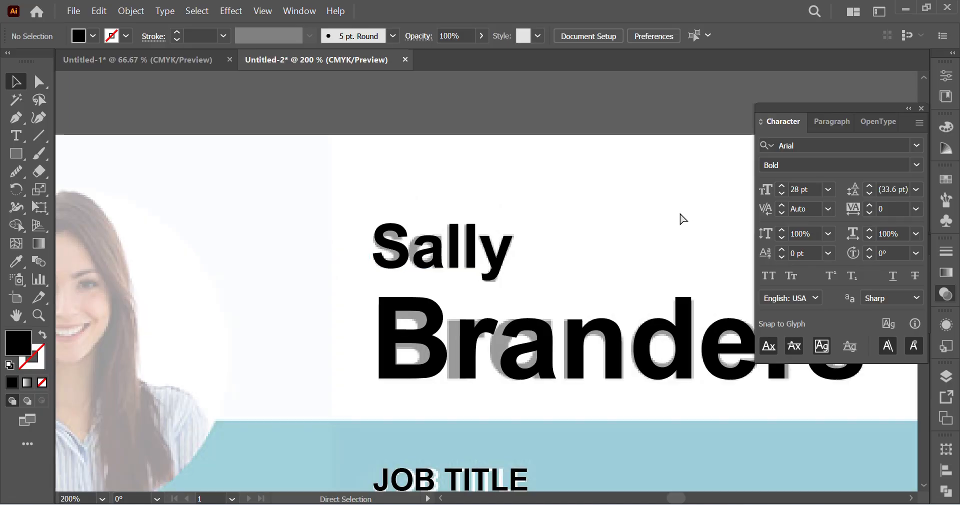
{"action": "key", "text": "ctrl+minus"}
{"action": "key", "text": "ctrl+minus"}
{"action": "key", "text": "ctrl+minus"}
{"action": "scroll", "coordinate": [645, 240], "scroll_direction": "down", "scroll_amount": 3}
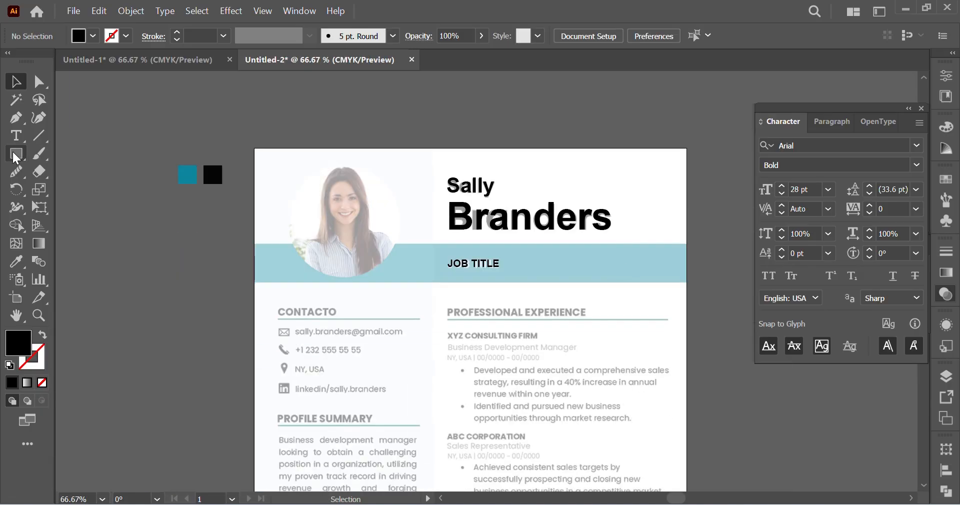
{"action": "left_click", "coordinate": [15, 154]}
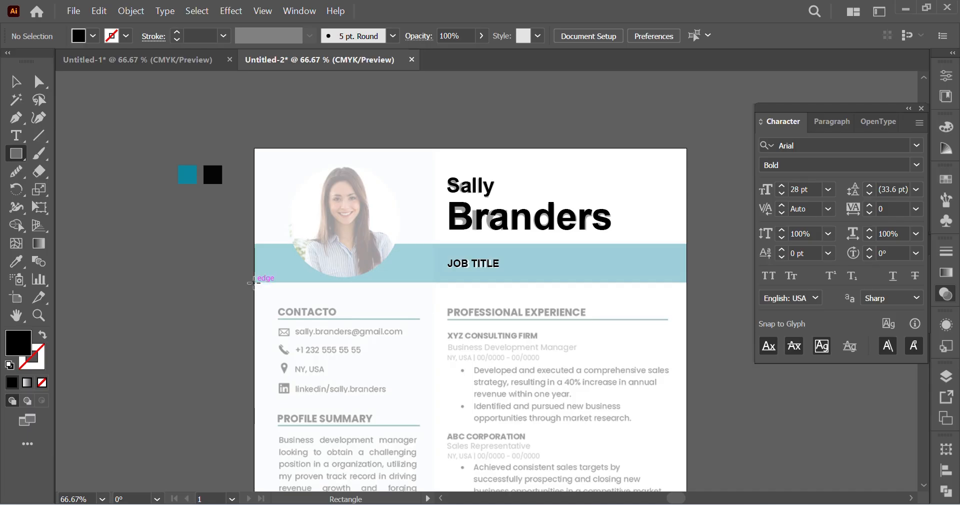
{"action": "mouse_move", "coordinate": [253, 283]}
{"action": "left_mouse_down"}
{"action": "mouse_move", "coordinate": [599, 271]}
{"action": "mouse_move", "coordinate": [713, 250]}
{"action": "mouse_move", "coordinate": [686, 240]}
{"action": "left_mouse_up"}
{"action": "left_click", "coordinate": [16, 261]}
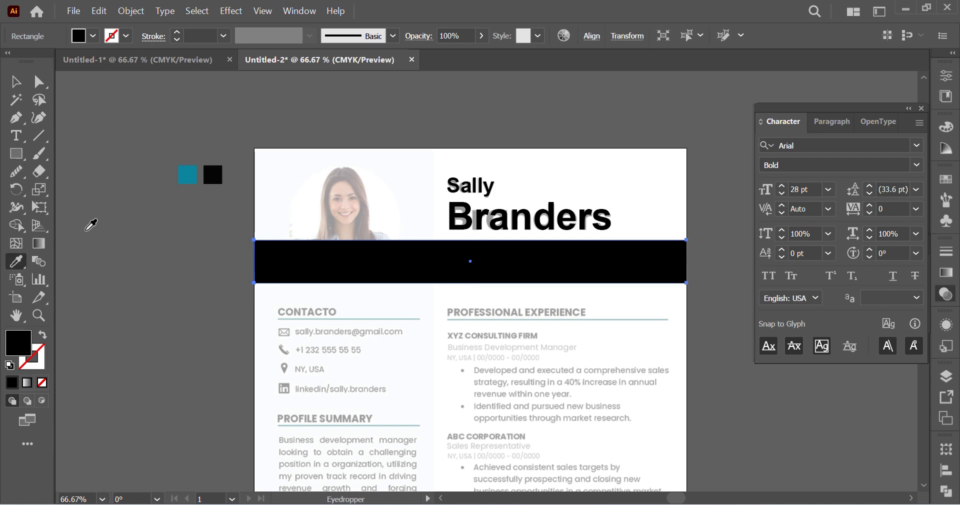
{"action": "left_click", "coordinate": [193, 177]}
{"action": "left_click", "coordinate": [15, 81]}
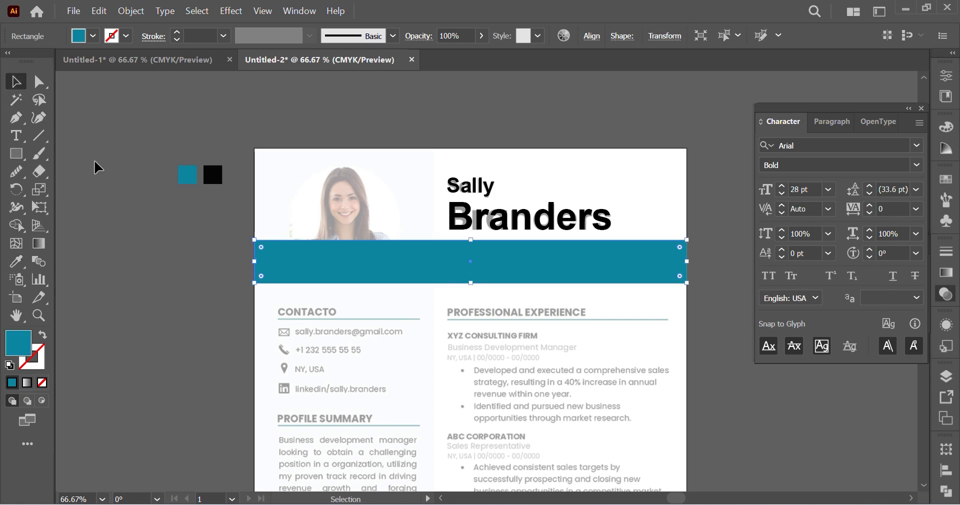
{"action": "left_click", "coordinate": [126, 188]}
Step: Switch to the Untitled-1 document and copy the circular clipped portrait photo
{"action": "left_click", "coordinate": [386, 220], "text": "ctrl"}
{"action": "scroll", "coordinate": [484, 280], "scroll_direction": "right", "scroll_amount": 3}
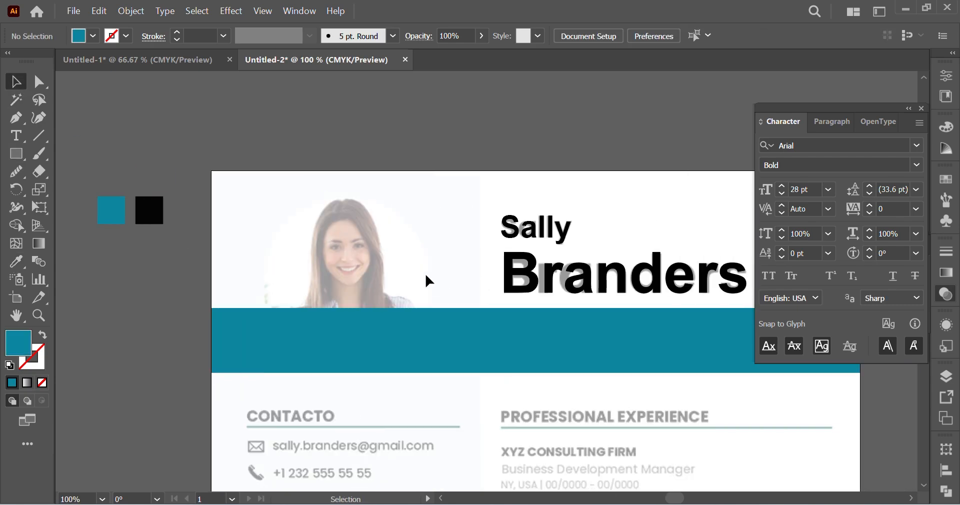
{"action": "scroll", "coordinate": [425, 272], "scroll_direction": "down", "scroll_amount": 2}
{"action": "left_click", "coordinate": [112, 59]}
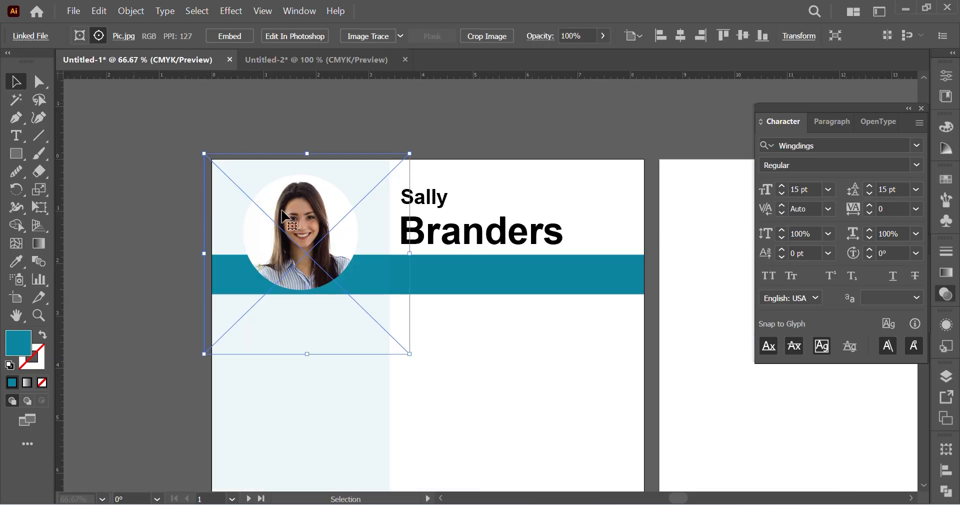
{"action": "left_click", "coordinate": [322, 100]}
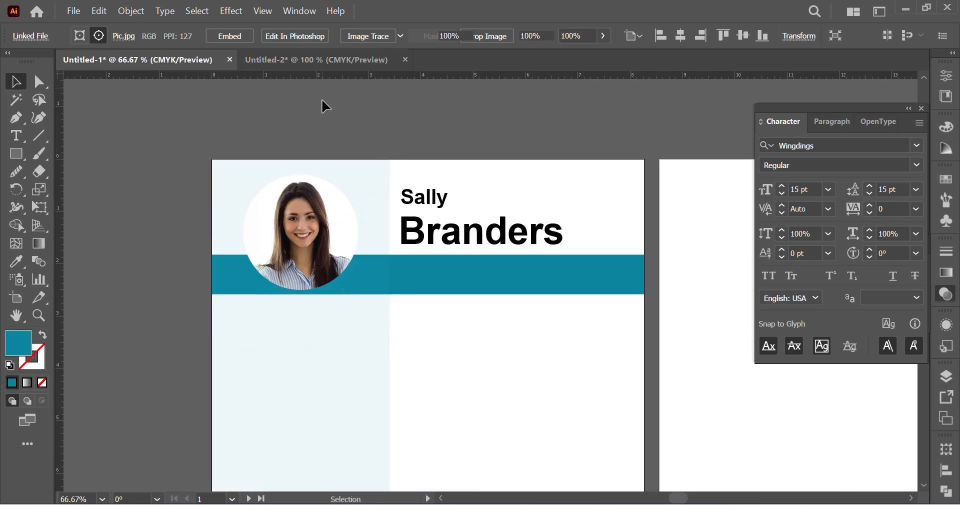
{"action": "left_click", "coordinate": [299, 224]}
{"action": "key", "text": "a"}
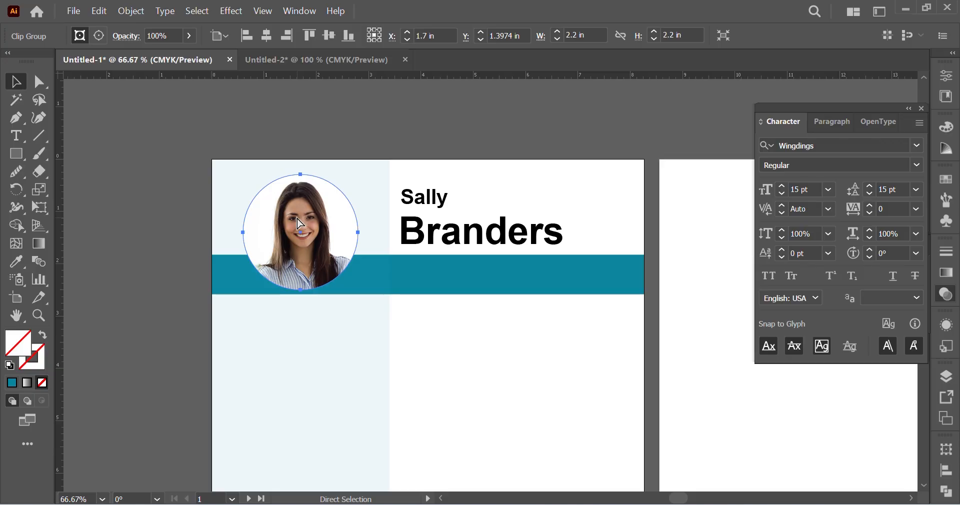
{"action": "key", "text": "v"}
Step: Paste the circular portrait into the Untitled-2 document and position it over the faded photo
{"action": "left_click", "coordinate": [331, 59]}
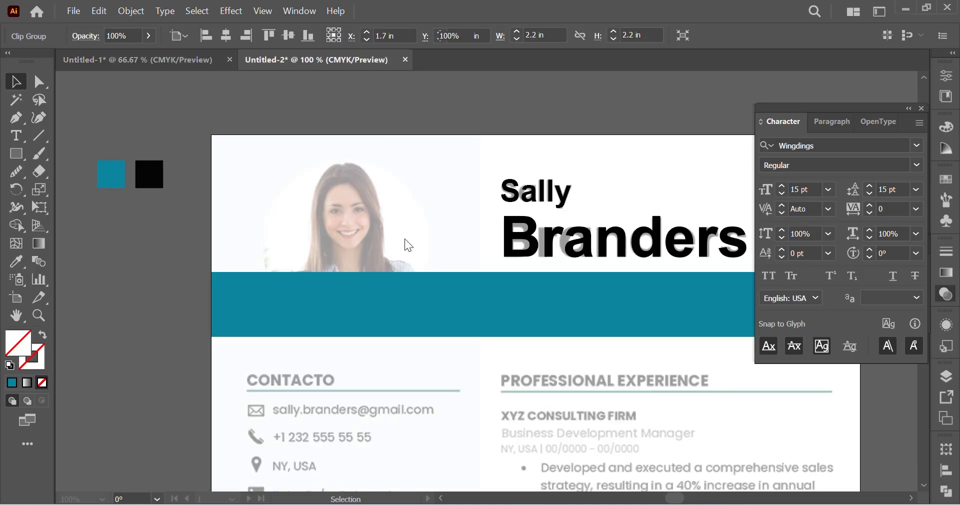
{"action": "key", "text": "ctrl+v"}
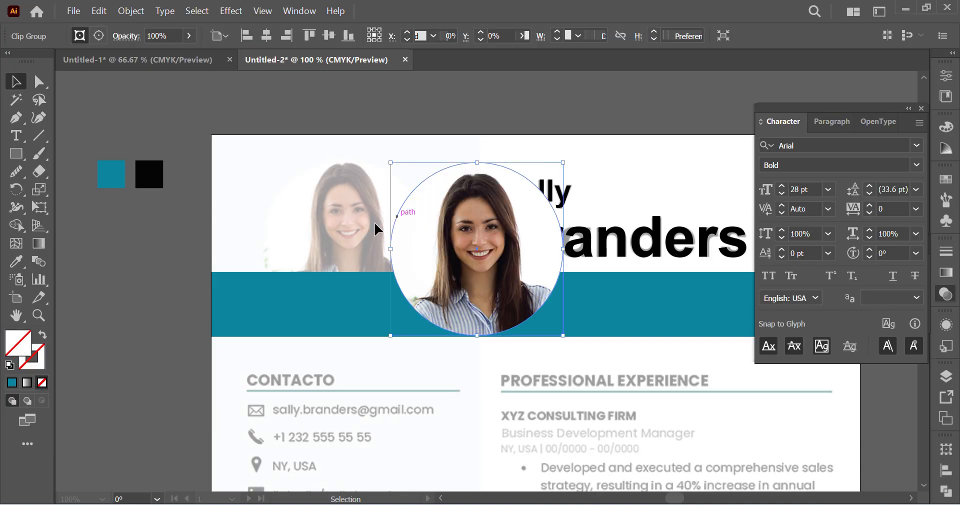
{"action": "left_click_drag", "start_coordinate": [358, 275], "coordinate": [331, 272]}
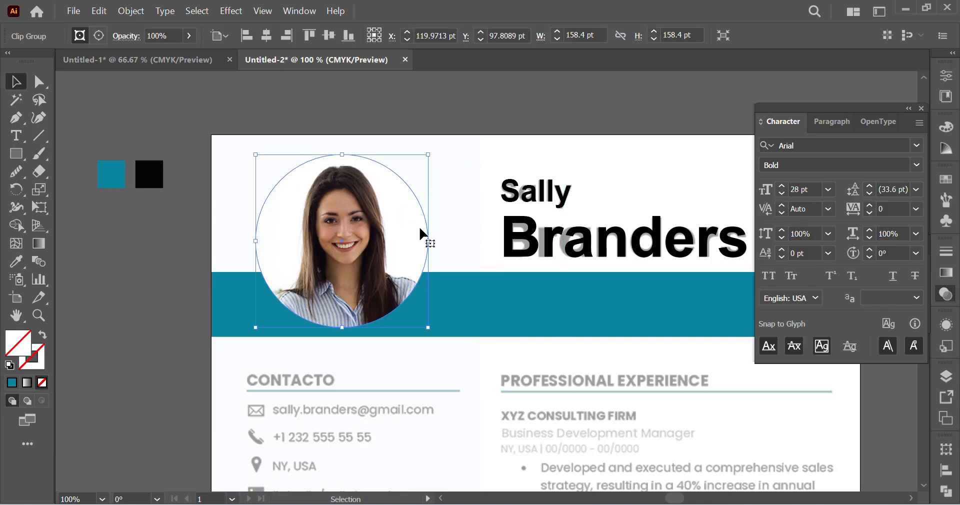
{"action": "left_click", "coordinate": [525, 112]}
{"action": "scroll", "coordinate": [510, 343], "scroll_direction": "down", "scroll_amount": 3}
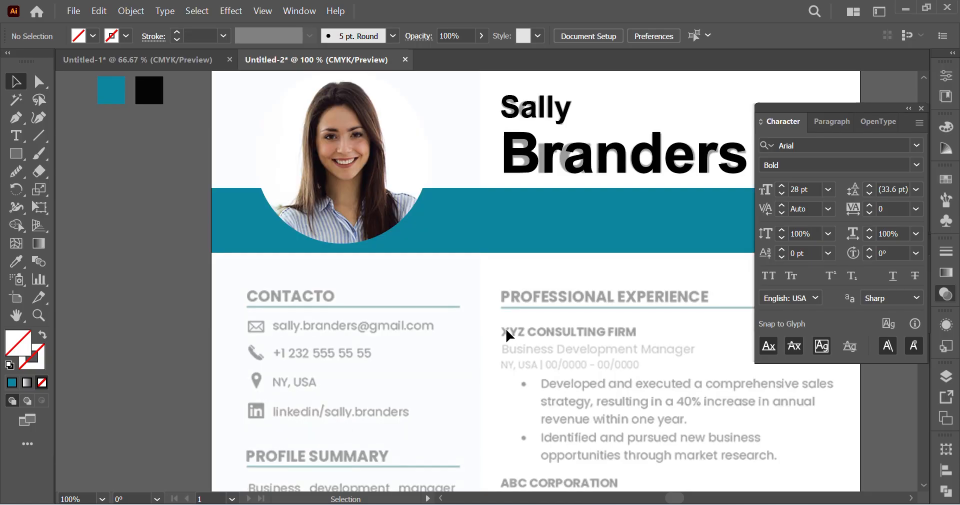
{"action": "left_click", "coordinate": [327, 239]}
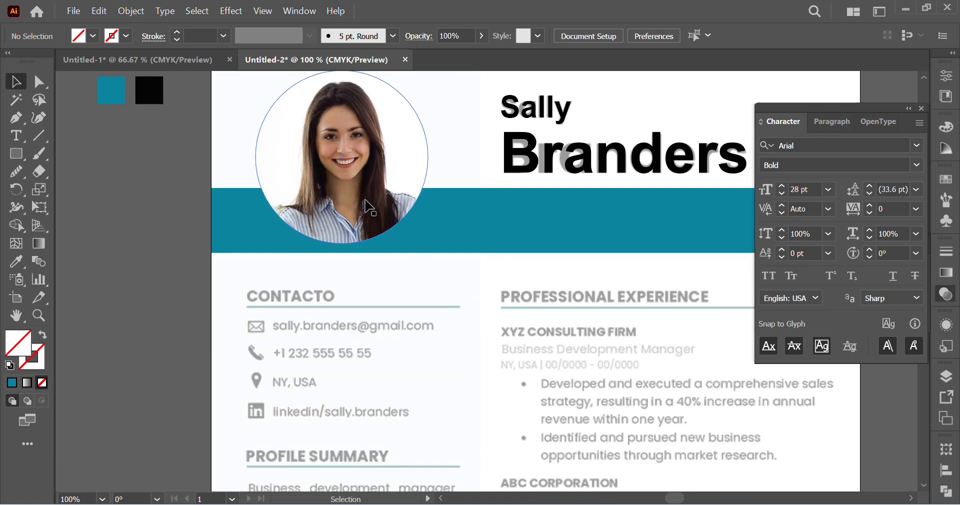
{"action": "left_click", "coordinate": [185, 306]}
Step: Draw a rectangle over the page's left sidebar column, running from the top edge down to the bottom edge of the page
{"action": "key", "text": "ctrl+minus"}
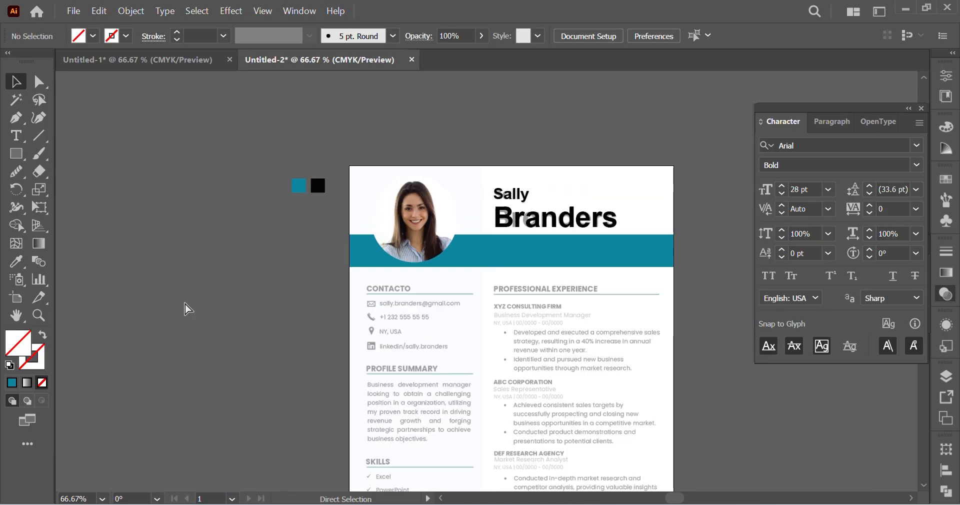
{"action": "scroll", "coordinate": [228, 306], "scroll_direction": "right", "scroll_amount": 3}
{"action": "left_click", "coordinate": [15, 154]}
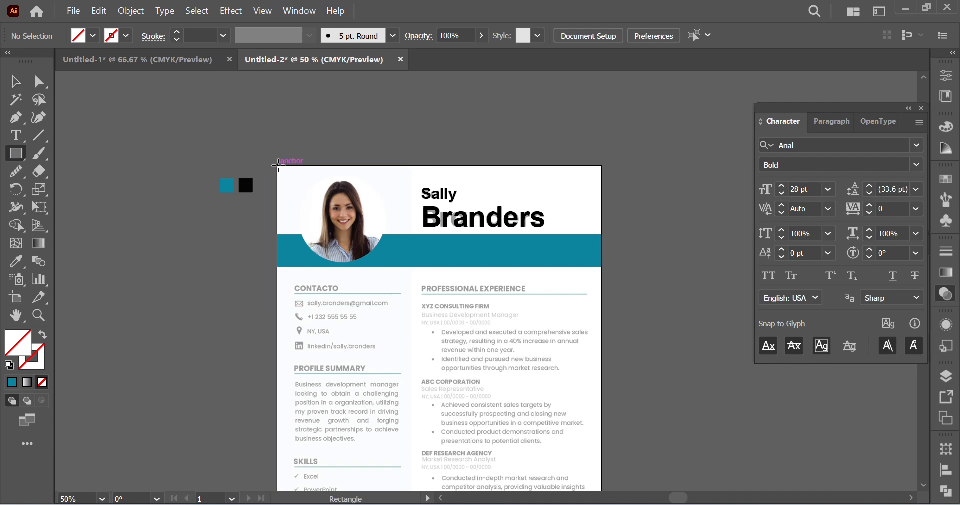
{"action": "mouse_move", "coordinate": [278, 166]}
{"action": "left_mouse_down"}
{"action": "mouse_move", "coordinate": [382, 471]}
{"action": "mouse_move", "coordinate": [408, 473]}
{"action": "left_mouse_up"}
{"action": "scroll", "coordinate": [429, 394], "scroll_direction": "down", "scroll_amount": 3}
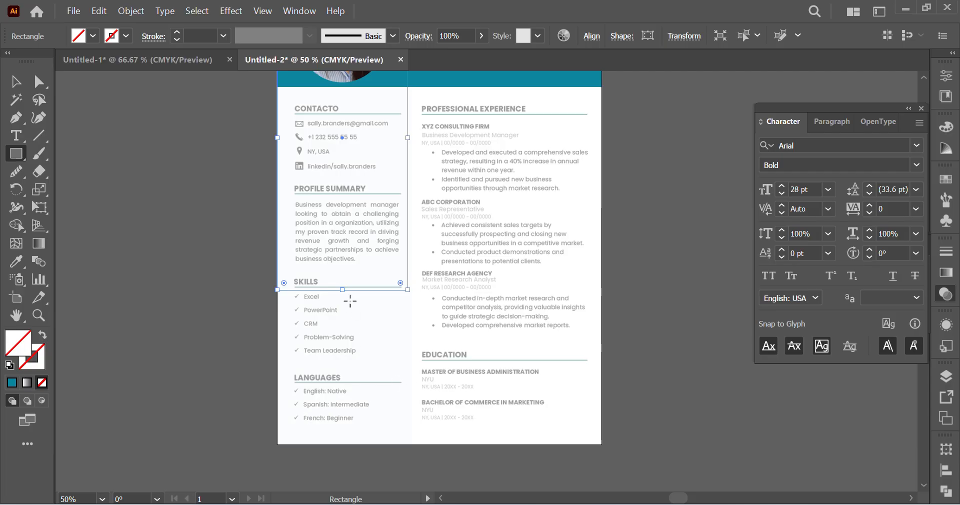
{"action": "left_click_drag", "start_coordinate": [342, 289], "coordinate": [342, 442]}
{"action": "scroll", "coordinate": [521, 339], "scroll_direction": "up", "scroll_amount": 1}
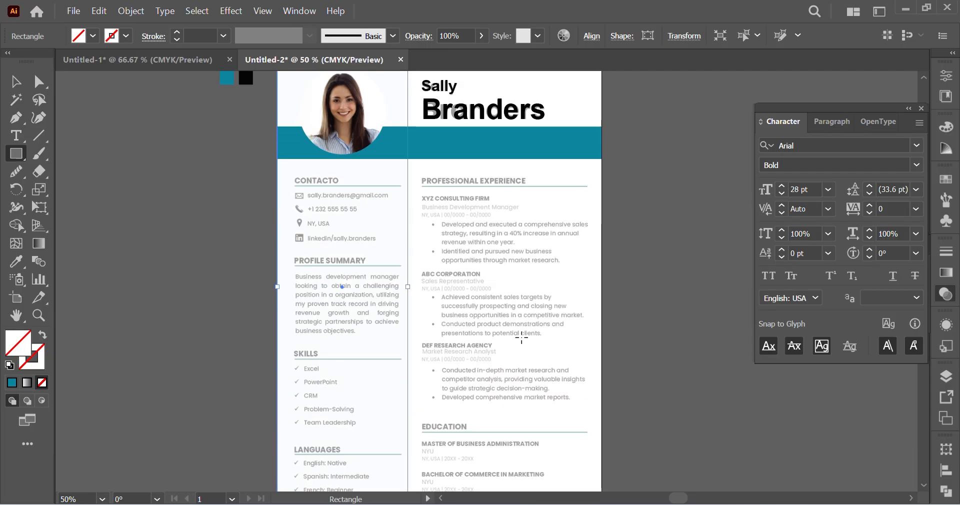
{"action": "scroll", "coordinate": [521, 339], "scroll_direction": "up", "scroll_amount": 1}
Step: Fill the sidebar rectangle with the header band's teal and set its opacity to 10%
{"action": "left_click", "coordinate": [16, 261]}
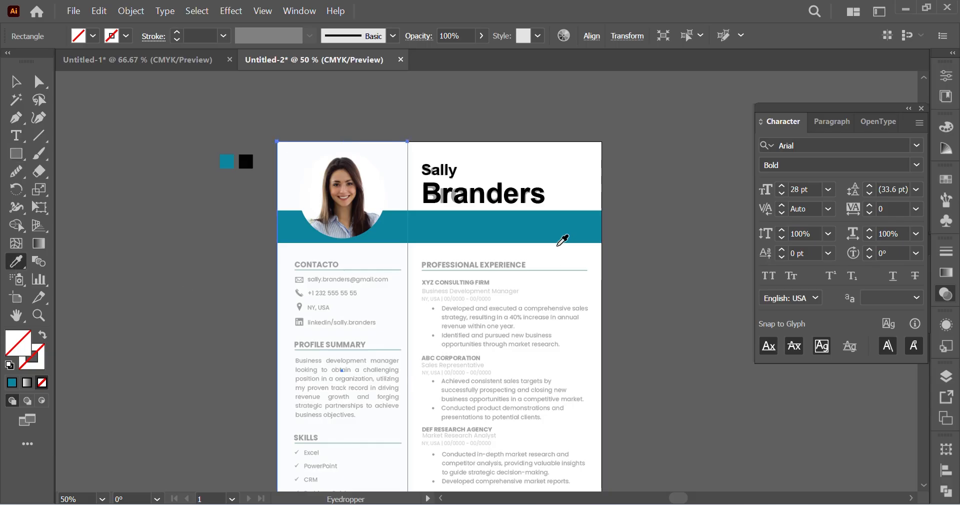
{"action": "left_click", "coordinate": [563, 227]}
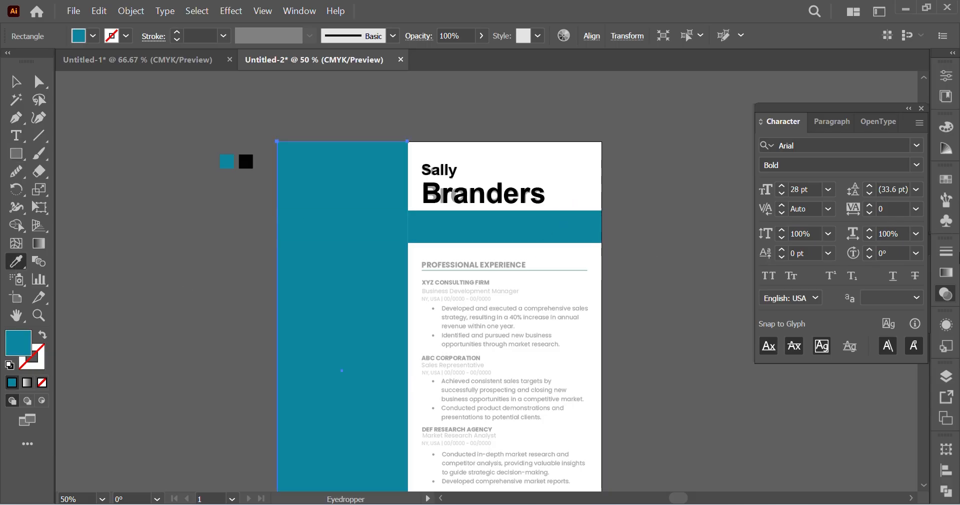
{"action": "left_click", "coordinate": [948, 295]}
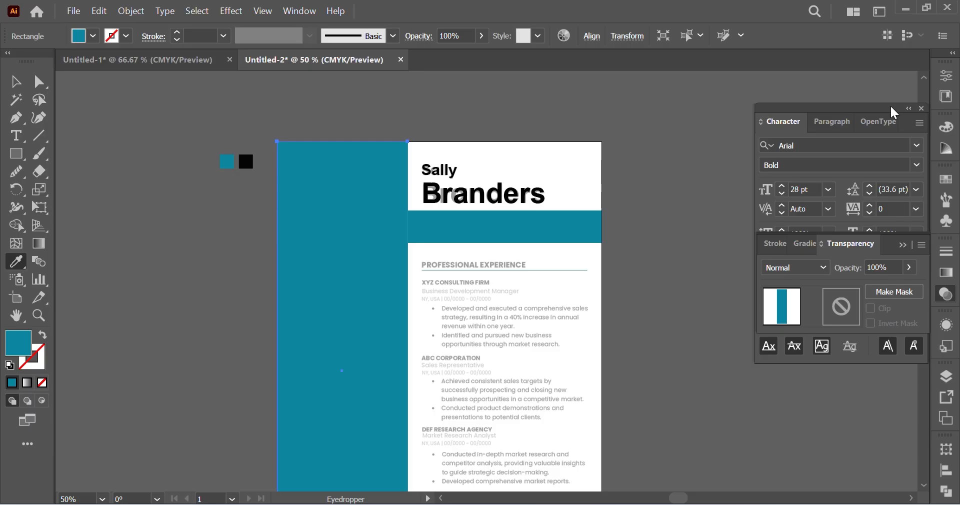
{"action": "left_click", "coordinate": [921, 109]}
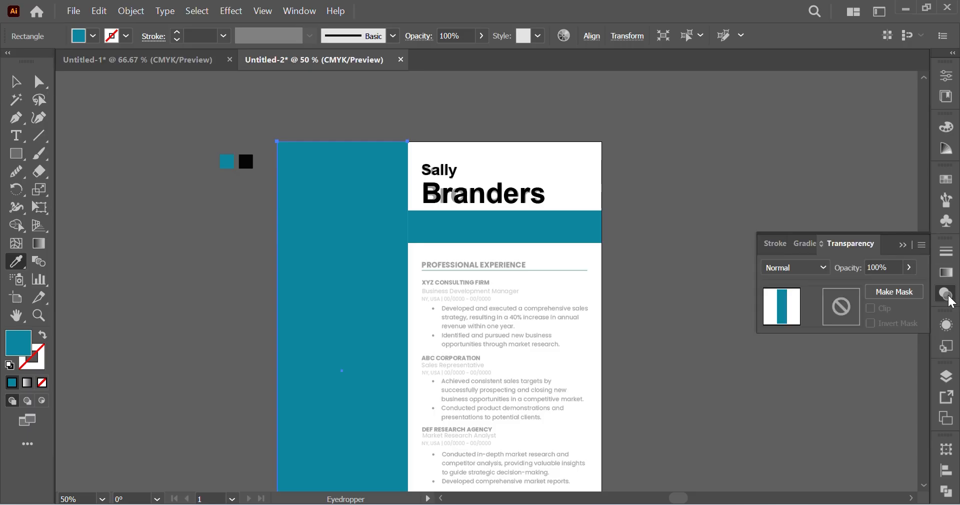
{"action": "type", "text": "10"}
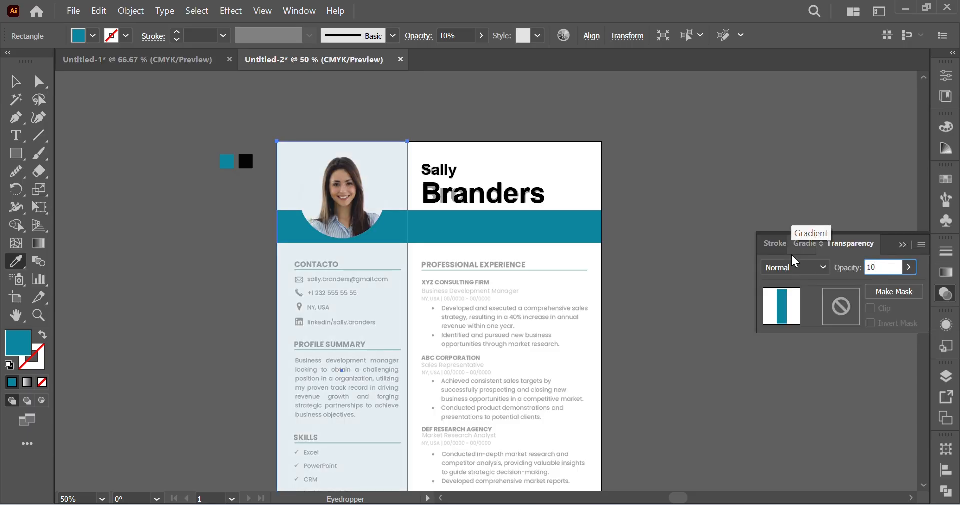
{"action": "key", "text": "Return"}
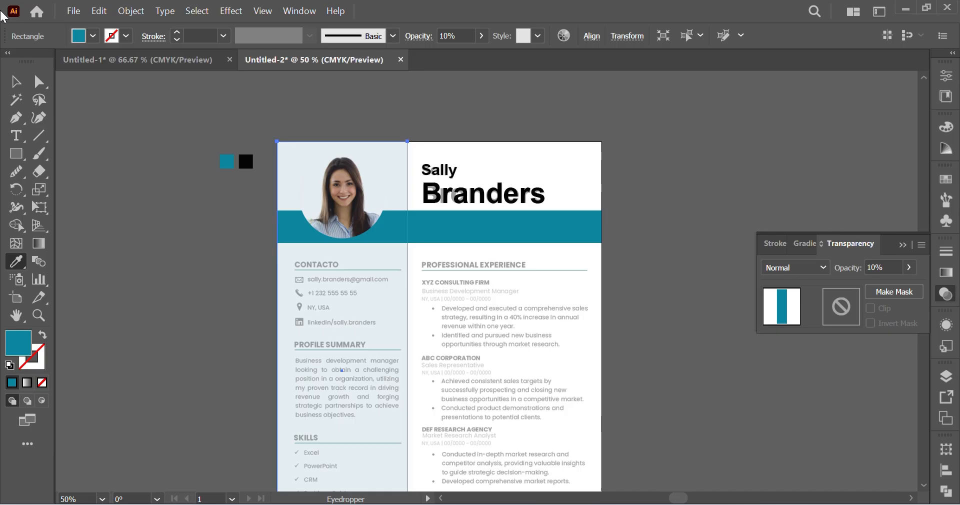
{"action": "left_click", "coordinate": [19, 89]}
{"action": "left_click", "coordinate": [163, 222]}
{"action": "scroll", "coordinate": [500, 250], "scroll_direction": "left", "scroll_amount": 1}
{"action": "scroll", "coordinate": [501, 249], "scroll_direction": "down", "scroll_amount": 1}
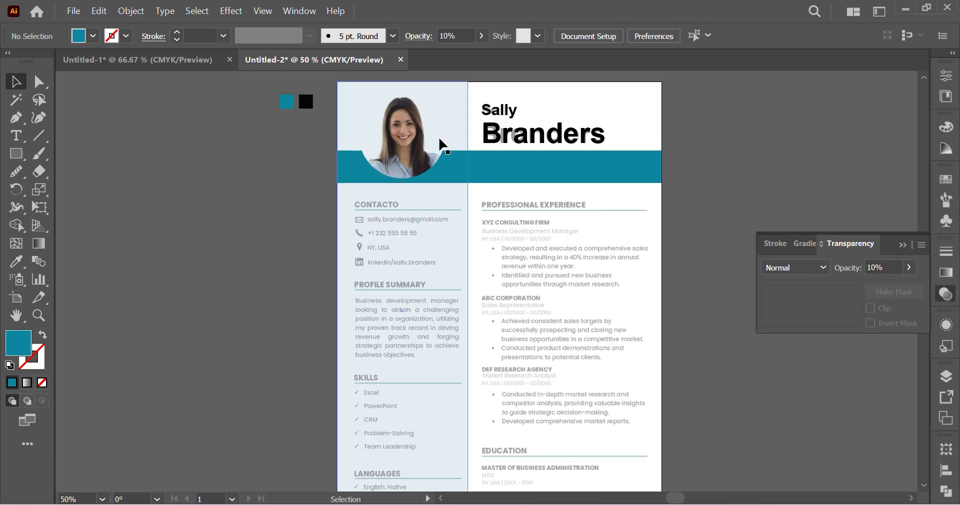
Step: Try hiding the translucent sidebar rectangle
{"action": "left_click", "coordinate": [452, 104]}
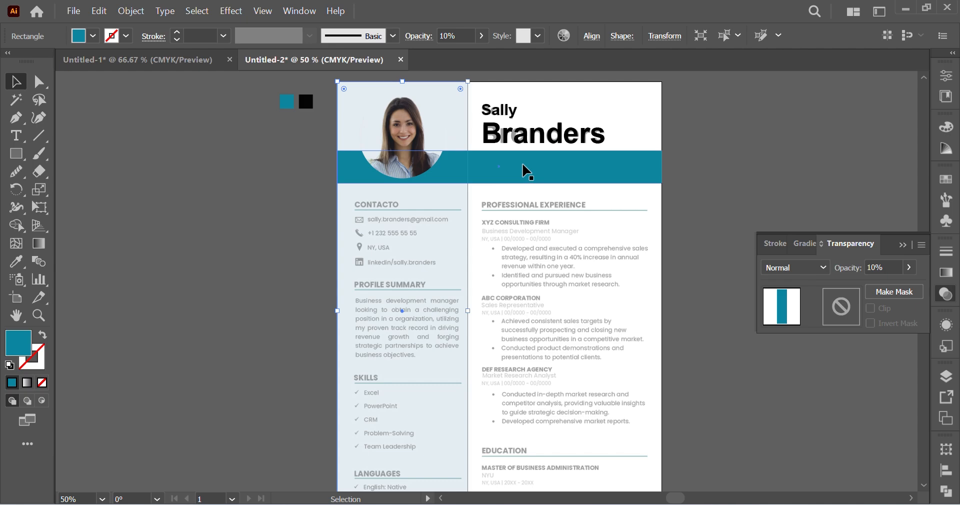
{"action": "key", "text": "ctrl"}
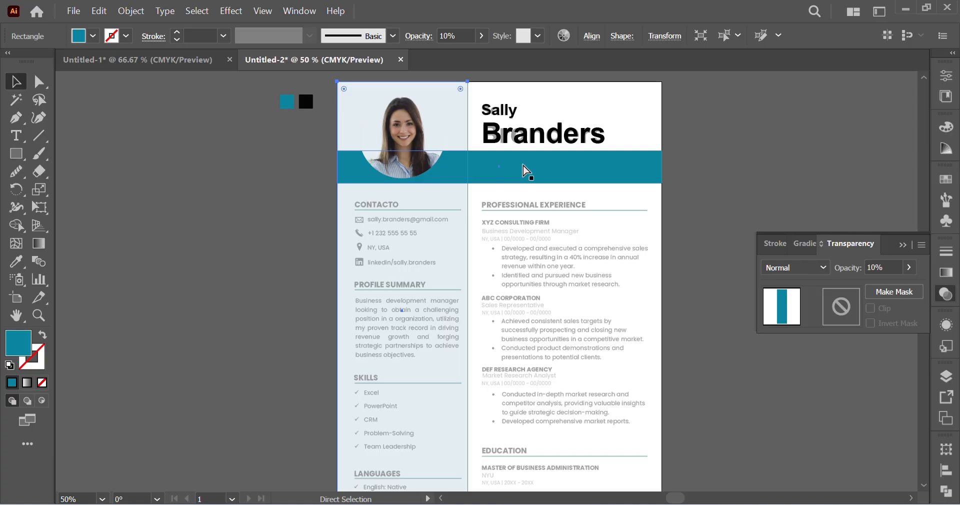
{"action": "key", "text": "ctrl+3"}
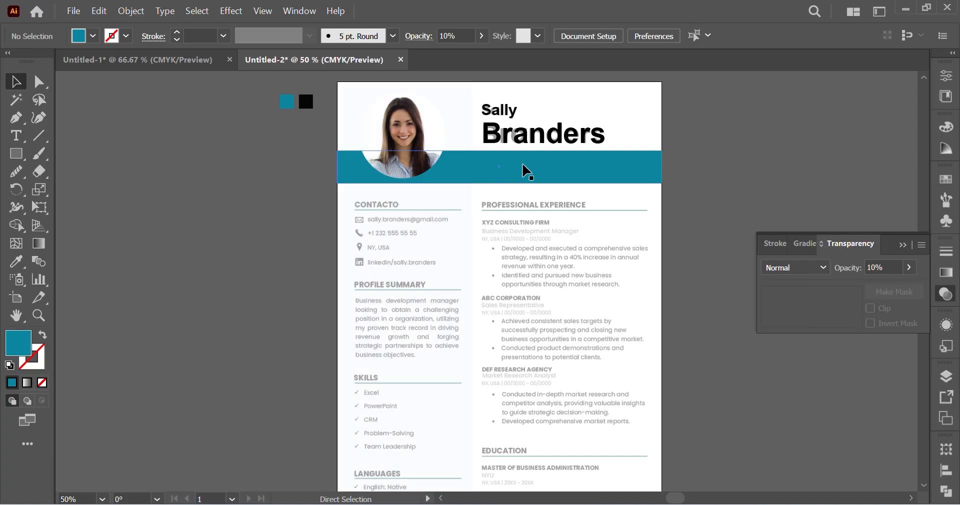
Step: Undo hiding the sidebar rectangle and arrange it behind the circular portrait photo
{"action": "left_click", "coordinate": [474, 172]}
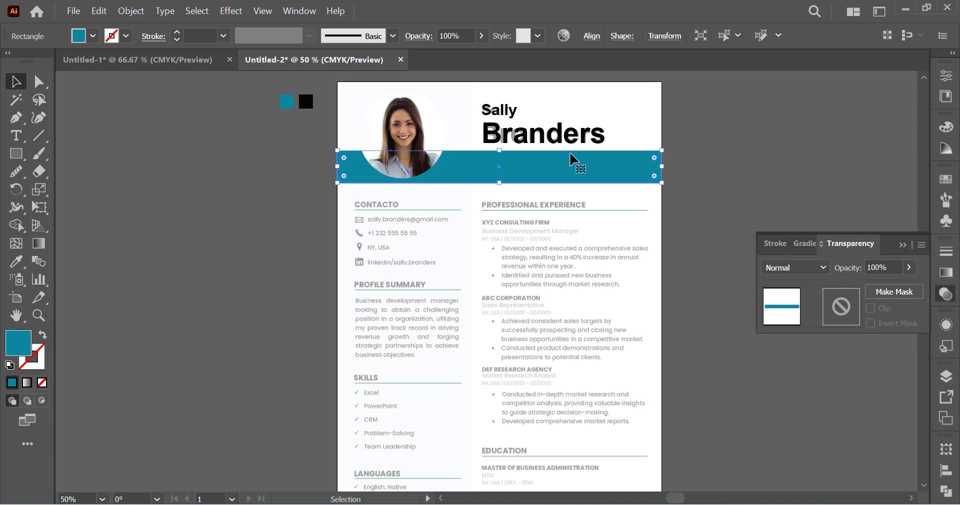
{"action": "key", "text": "ctrl"}
{"action": "left_click", "coordinate": [460, 199]}
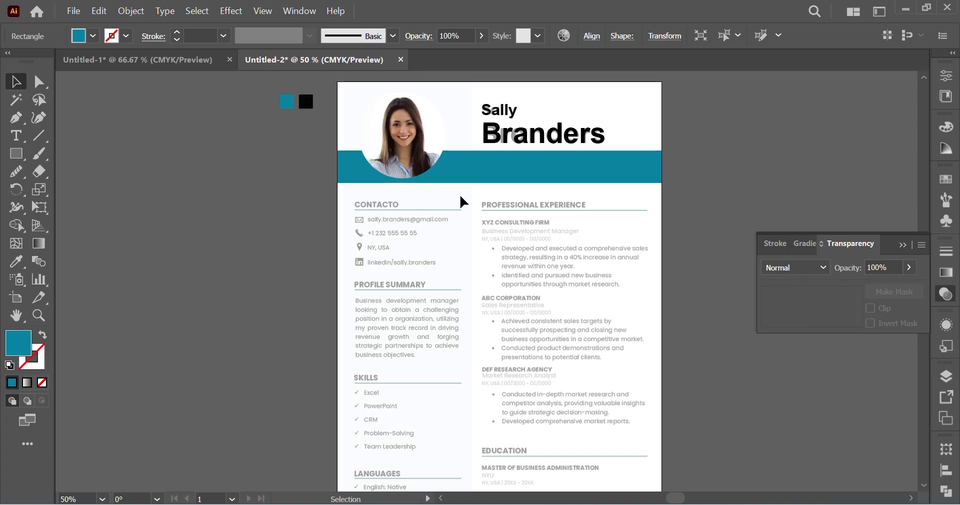
{"action": "left_click", "coordinate": [516, 181]}
{"action": "key", "text": "ctrl"}
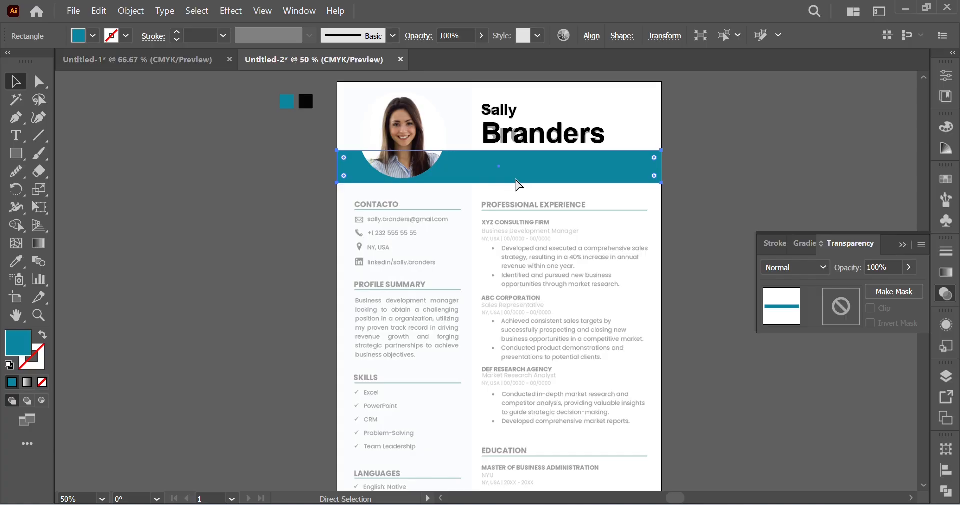
{"action": "key", "text": "ctrl+z"}
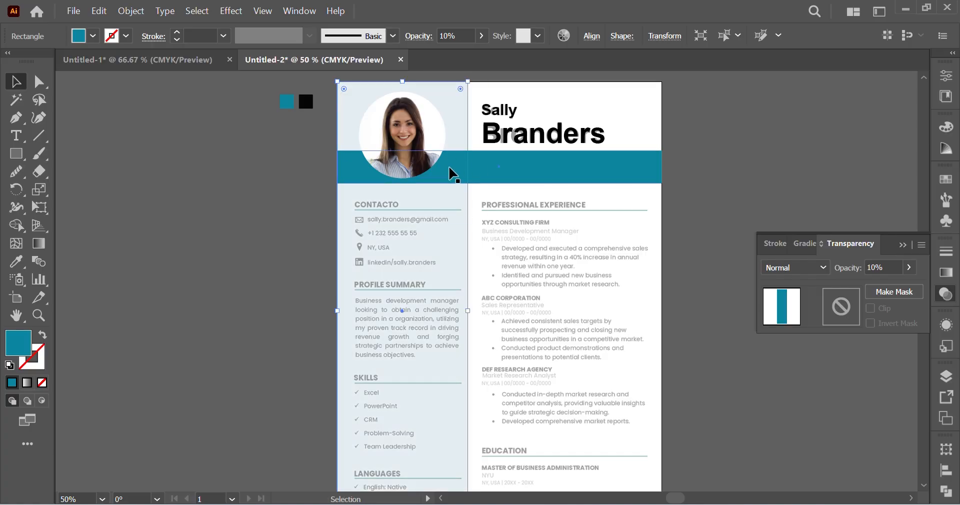
{"action": "key", "text": "a"}
{"action": "left_click", "coordinate": [200, 180]}
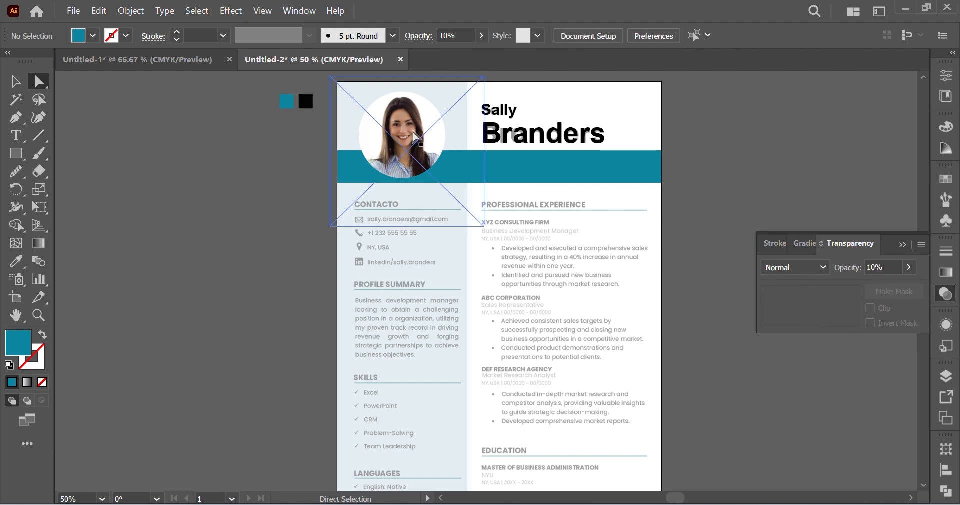
{"action": "left_click", "coordinate": [415, 136]}
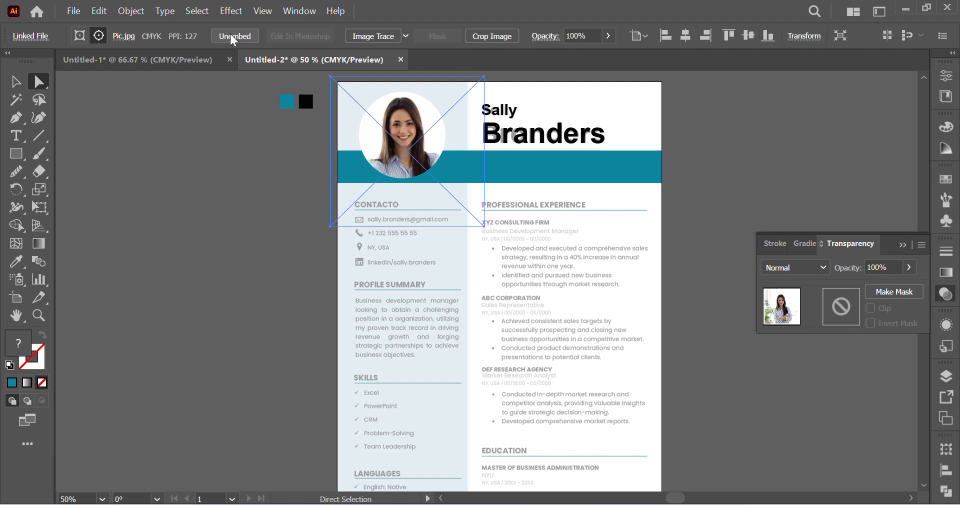
{"action": "left_click", "coordinate": [273, 240]}
{"action": "scroll", "coordinate": [317, 238], "scroll_direction": "right", "scroll_amount": 2}
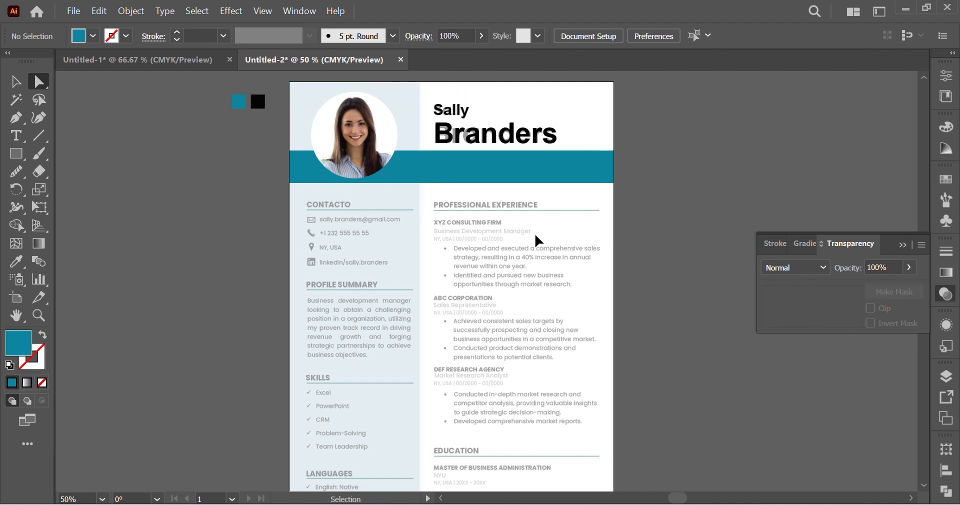
Step: Hide both the teal header band and the sidebar rectangle
{"action": "left_click", "coordinate": [535, 180]}
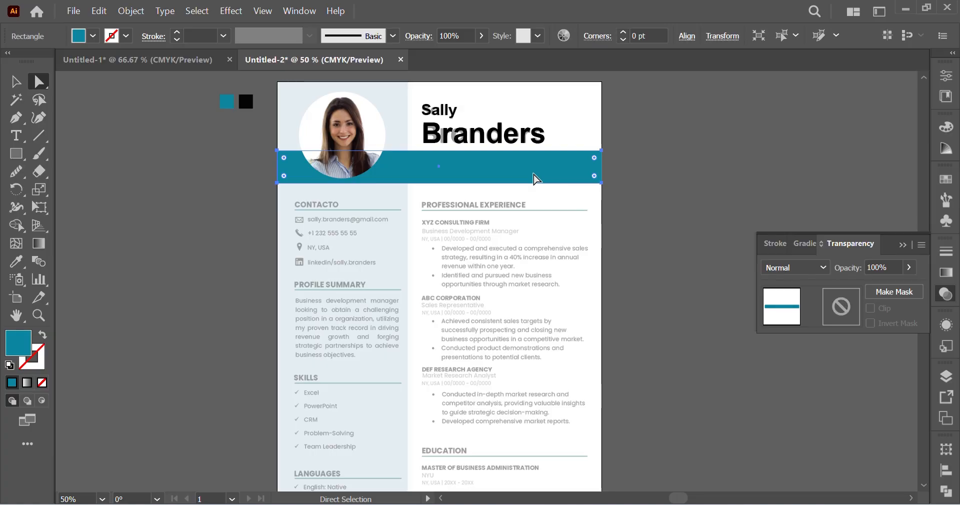
{"action": "left_click", "coordinate": [406, 137], "text": "shift"}
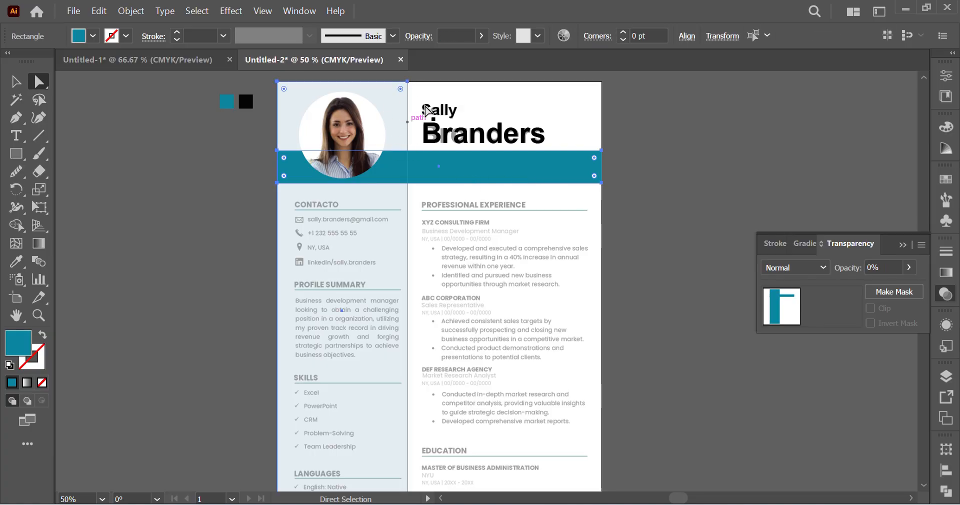
{"action": "key", "text": "ctrl"}
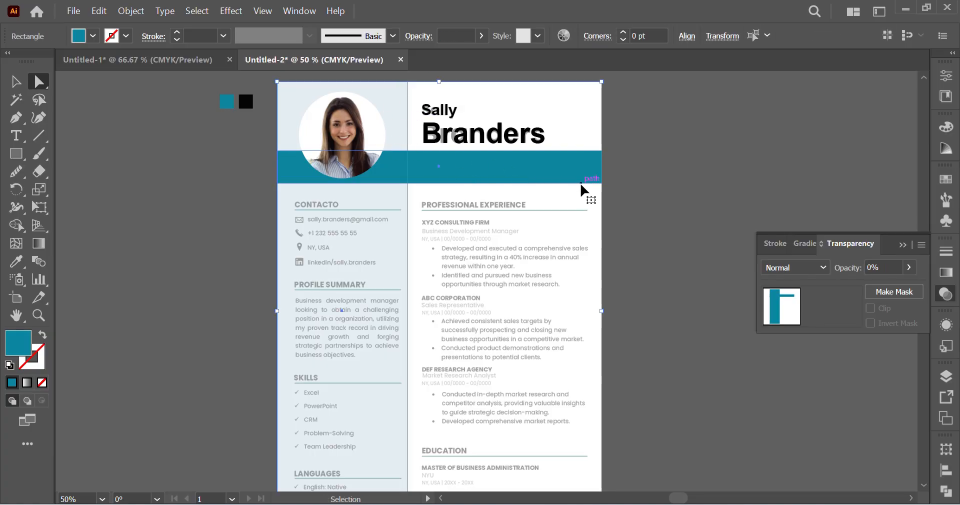
{"action": "key", "text": "ctrl+3"}
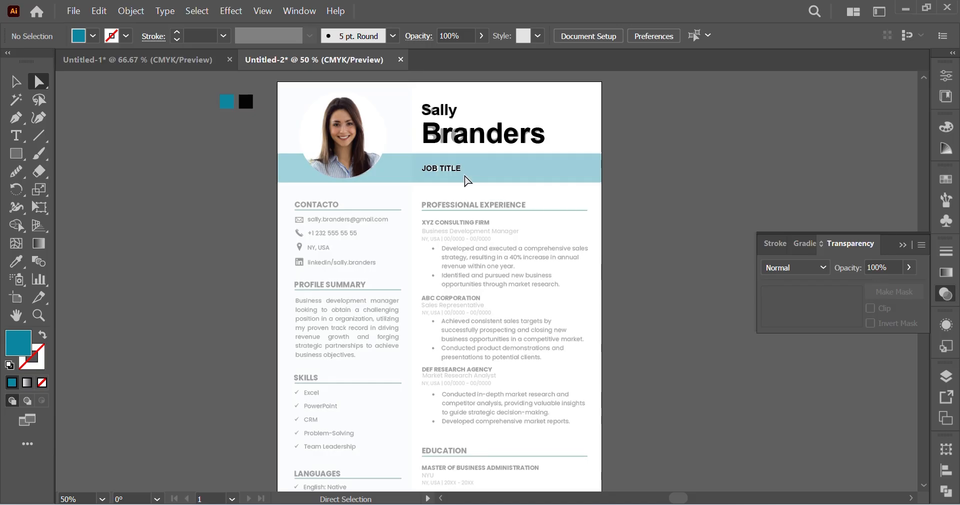
Step: Duplicate the teal sample square beside the original and set the copy's fill to white, FFFFFF
{"action": "left_click", "coordinate": [448, 175]}
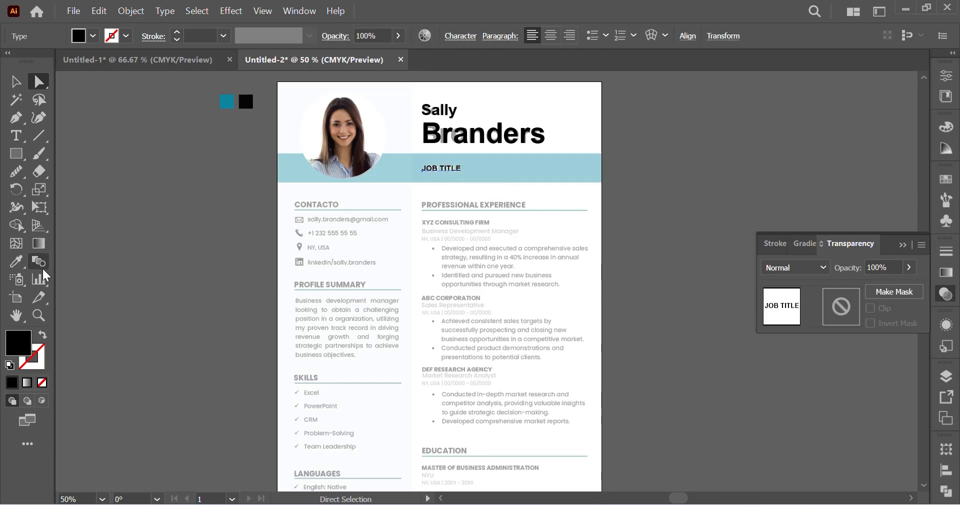
{"action": "left_click", "coordinate": [16, 261]}
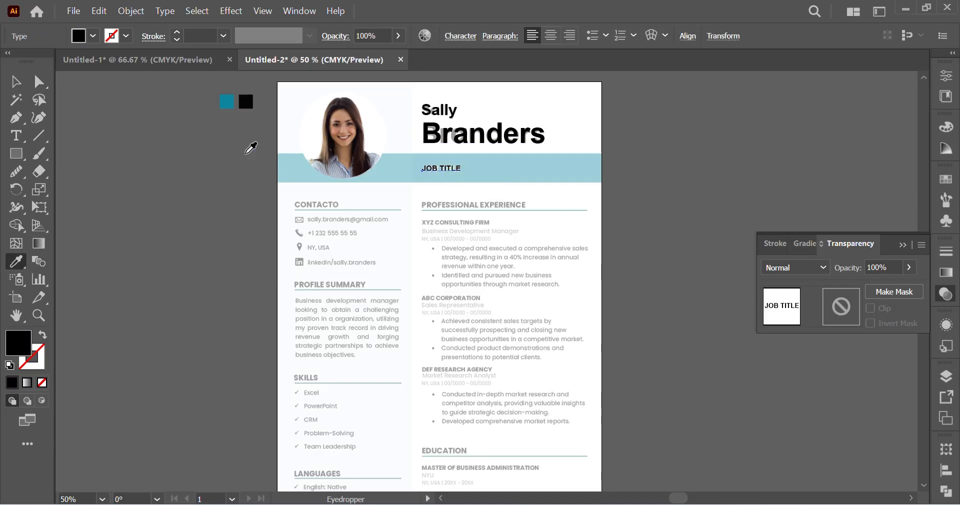
{"action": "left_click", "coordinate": [39, 81]}
{"action": "left_click_drag", "start_coordinate": [232, 105], "coordinate": [206, 106]}
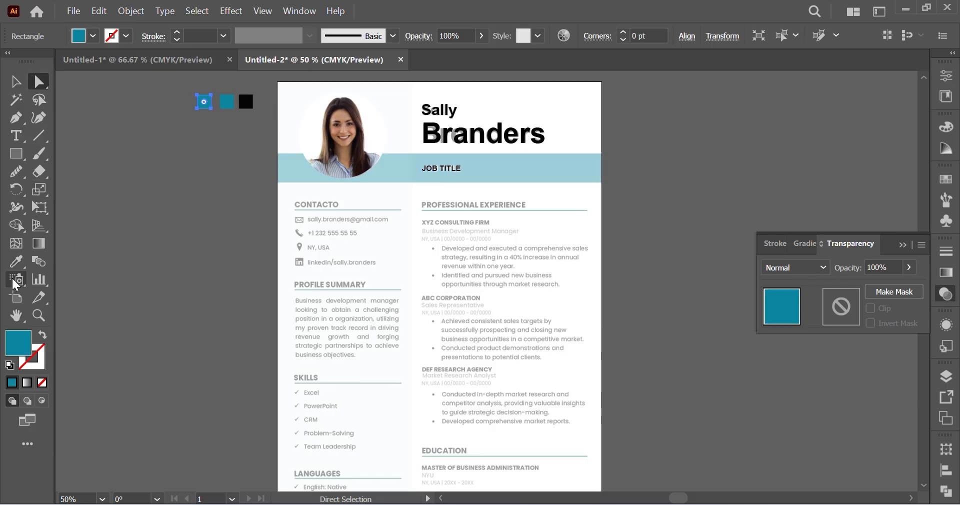
{"action": "double_click", "coordinate": [17, 343]}
{"action": "type", "text": "FFFFFF"}
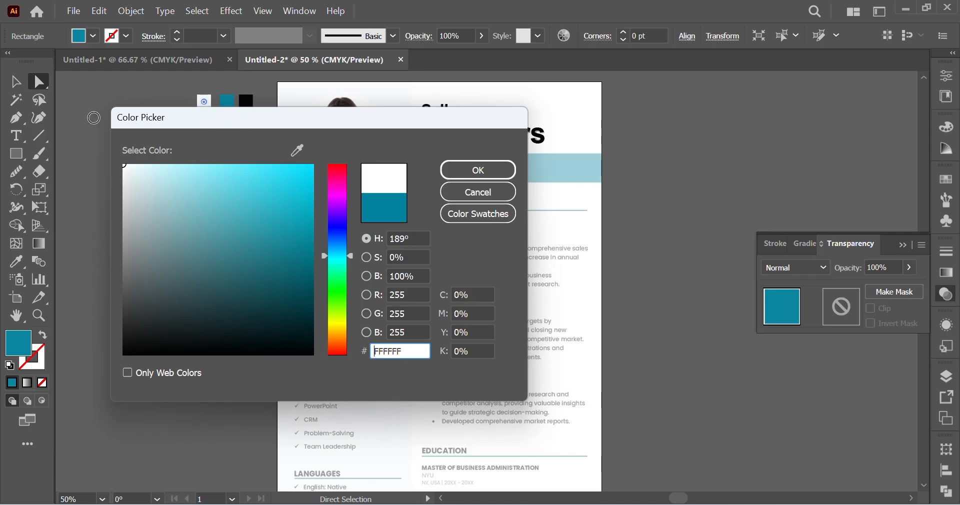
{"action": "left_click", "coordinate": [478, 171]}
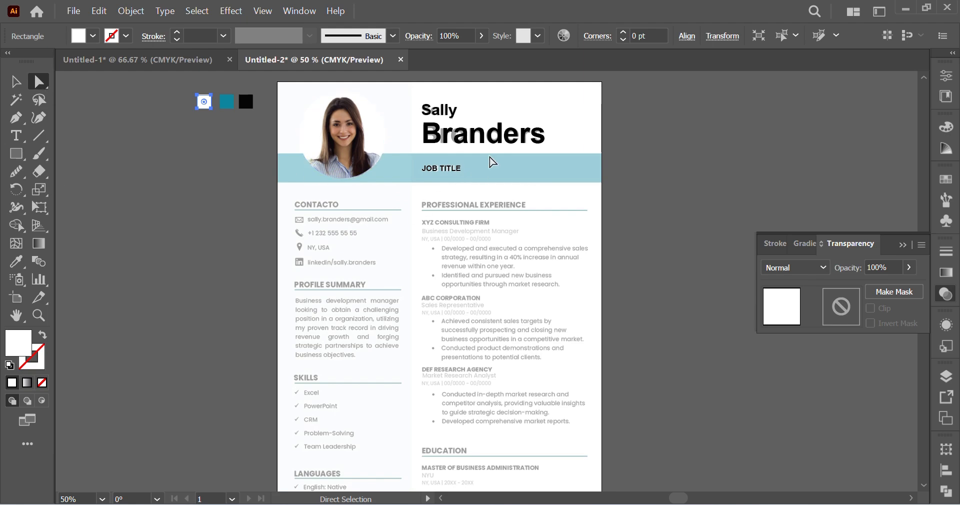
Step: Colour the JOB TITLE text with the white sample square's fill
{"action": "left_click", "coordinate": [443, 168]}
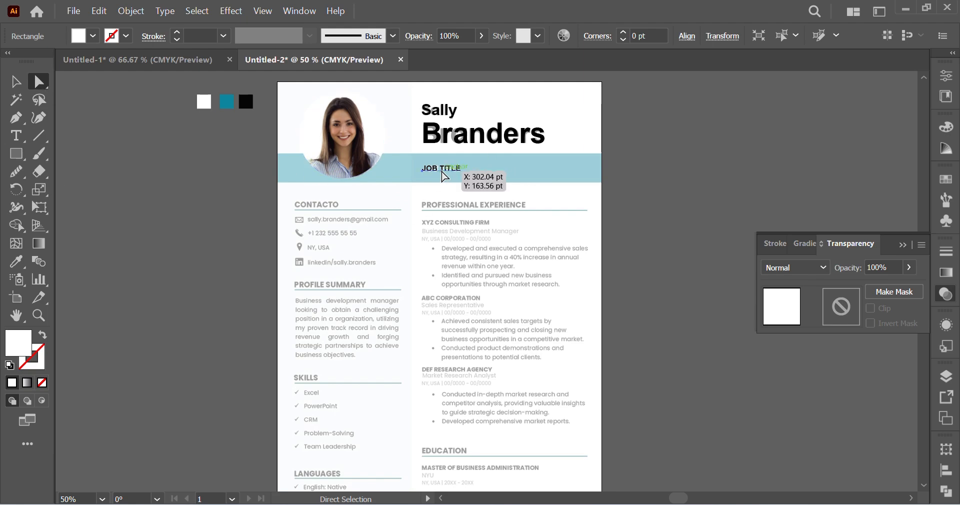
{"action": "left_click", "coordinate": [16, 268]}
{"action": "left_click", "coordinate": [203, 100]}
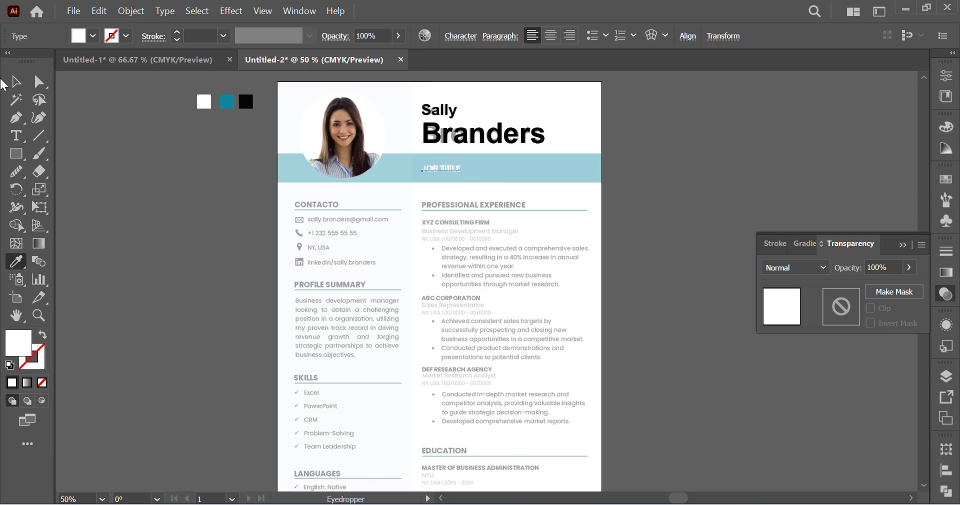
Step: Bring the portrait, name and JOB TITLE text to the front and show the hidden band and sidebar rectangles again
{"action": "left_click", "coordinate": [16, 80]}
{"action": "left_click", "coordinate": [356, 132], "text": "shift"}
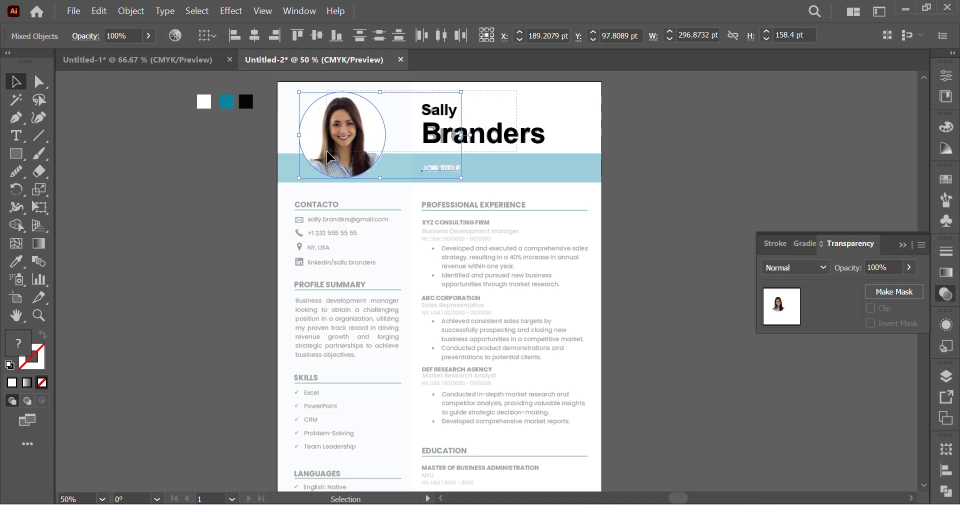
{"action": "left_click_drag", "start_coordinate": [516, 91], "coordinate": [304, 180]}
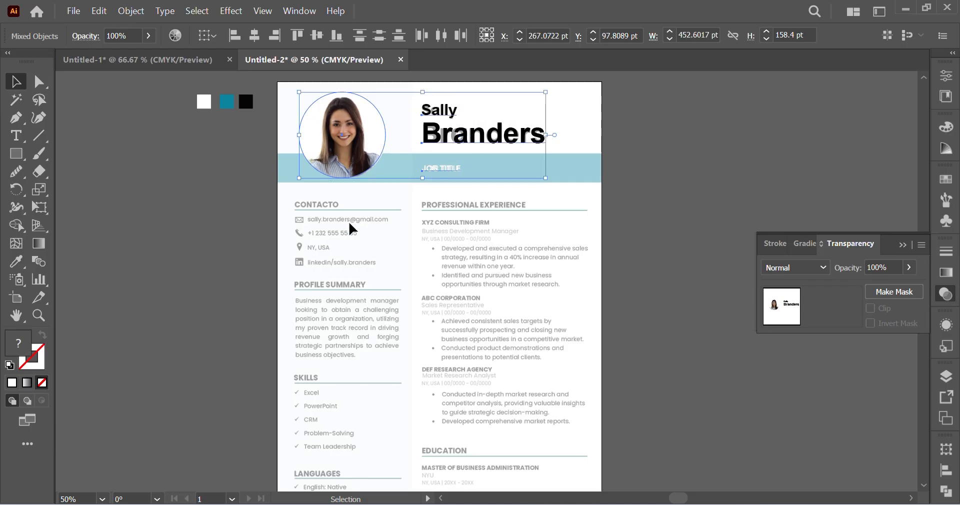
{"action": "key", "text": "ctrl"}
{"action": "left_click", "coordinate": [352, 229]}
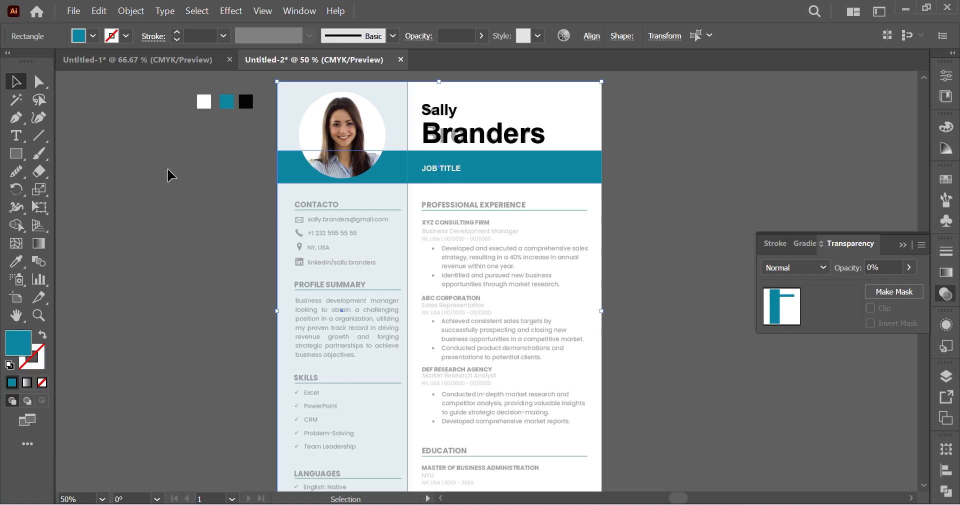
{"action": "left_click", "coordinate": [40, 82]}
{"action": "left_click", "coordinate": [184, 234]}
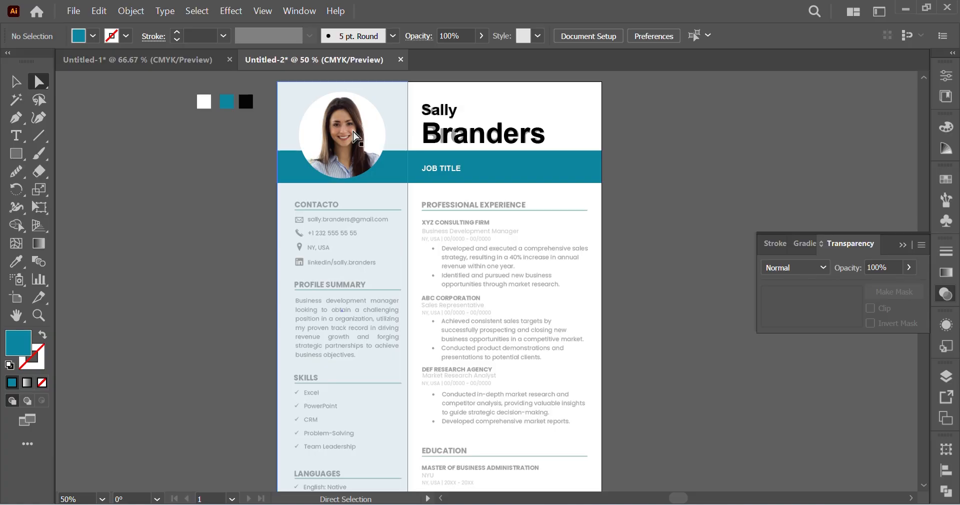
Step: Add the point text "Contacto" just above the faded CONTACTO heading in the tinted sidebar
{"action": "scroll", "coordinate": [550, 275], "scroll_direction": "right", "scroll_amount": 2}
{"action": "scroll", "coordinate": [580, 255], "scroll_direction": "down", "scroll_amount": 3}
{"action": "scroll", "coordinate": [613, 318], "scroll_direction": "left", "scroll_amount": 2}
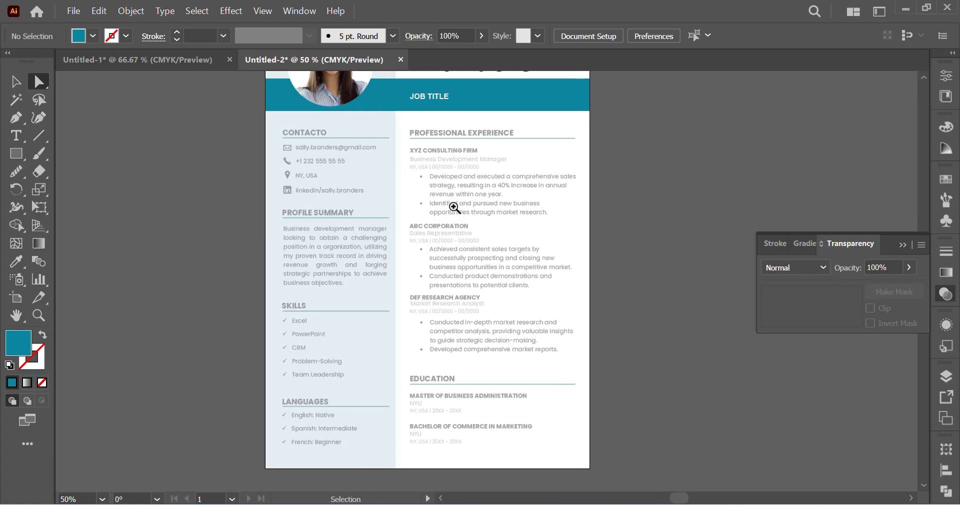
{"action": "left_click", "coordinate": [396, 176], "text": "ctrl"}
{"action": "left_click", "coordinate": [534, 241], "text": "ctrl"}
{"action": "left_click", "coordinate": [408, 286], "text": "ctrl"}
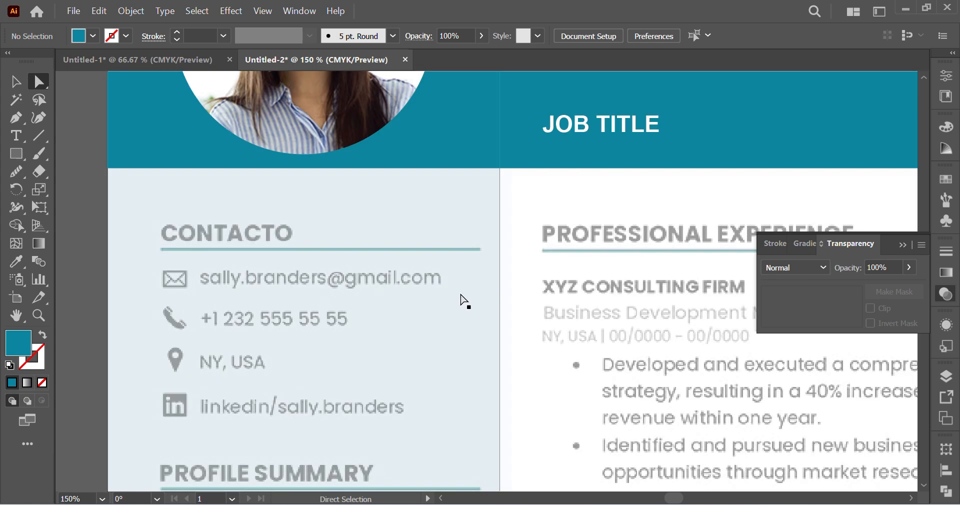
{"action": "scroll", "coordinate": [443, 293], "scroll_direction": "left", "scroll_amount": 3}
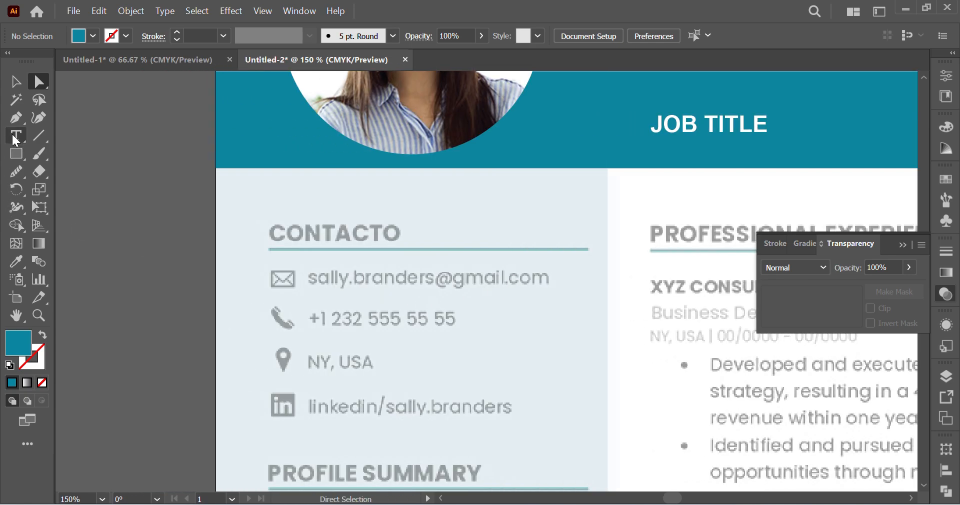
{"action": "left_click", "coordinate": [15, 136]}
{"action": "left_click", "coordinate": [407, 272], "text": "ctrl"}
{"action": "scroll", "coordinate": [437, 278], "scroll_direction": "right", "scroll_amount": 2}
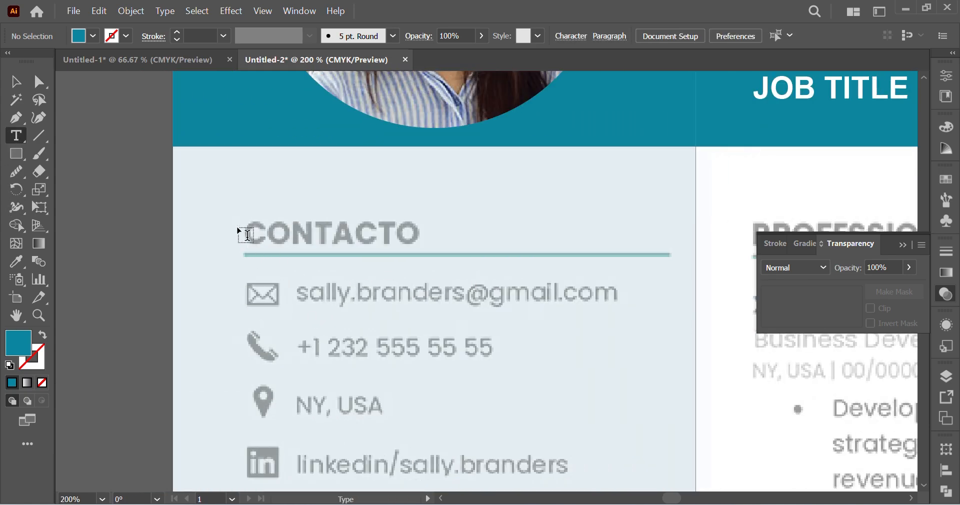
{"action": "left_click", "coordinate": [252, 194]}
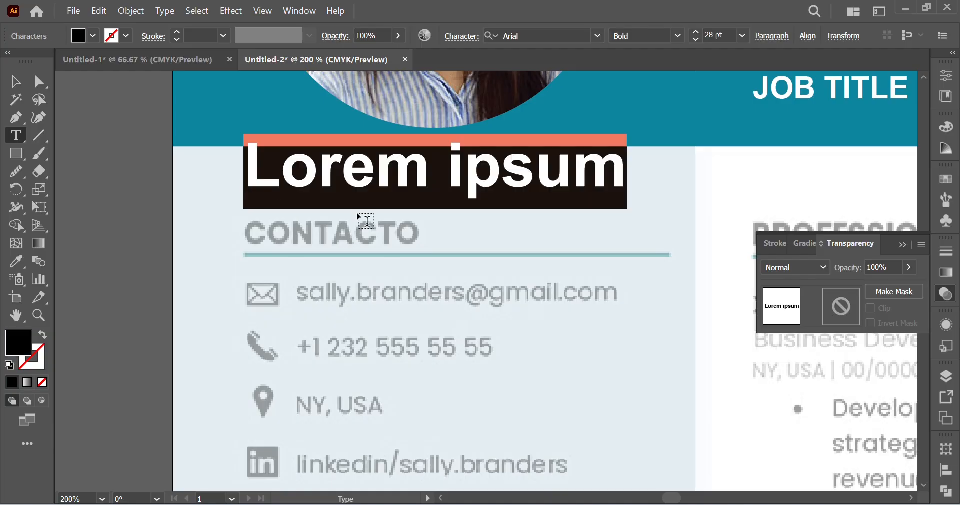
{"action": "type", "text": "Con"}
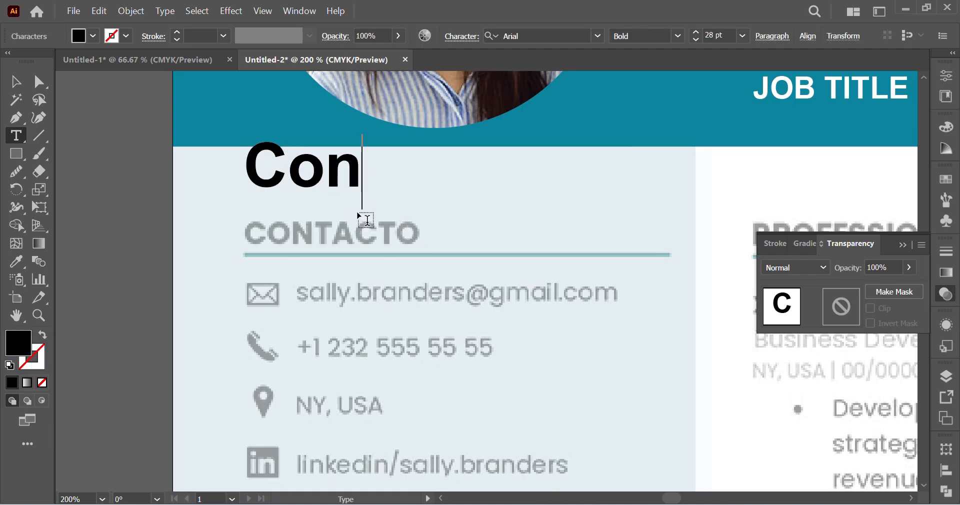
{"action": "type", "text": "tacto"}
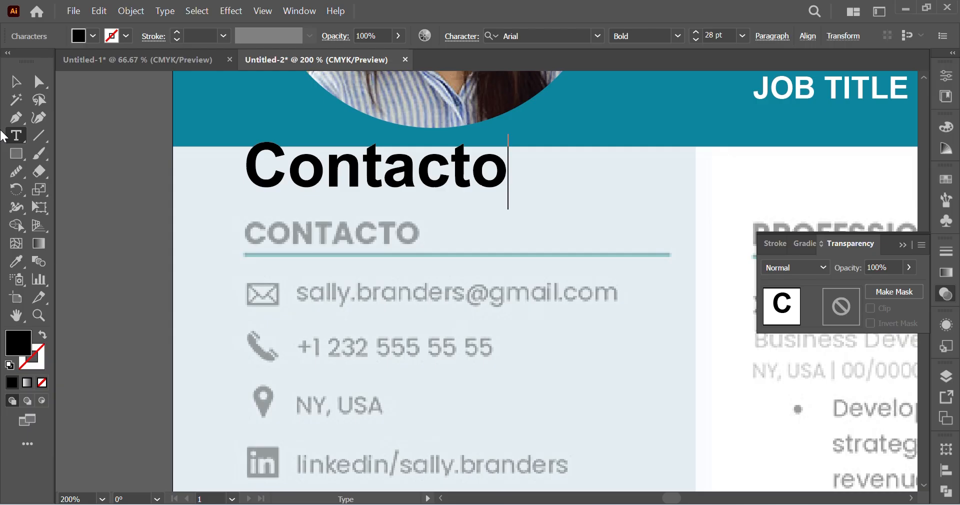
{"action": "left_click", "coordinate": [15, 81]}
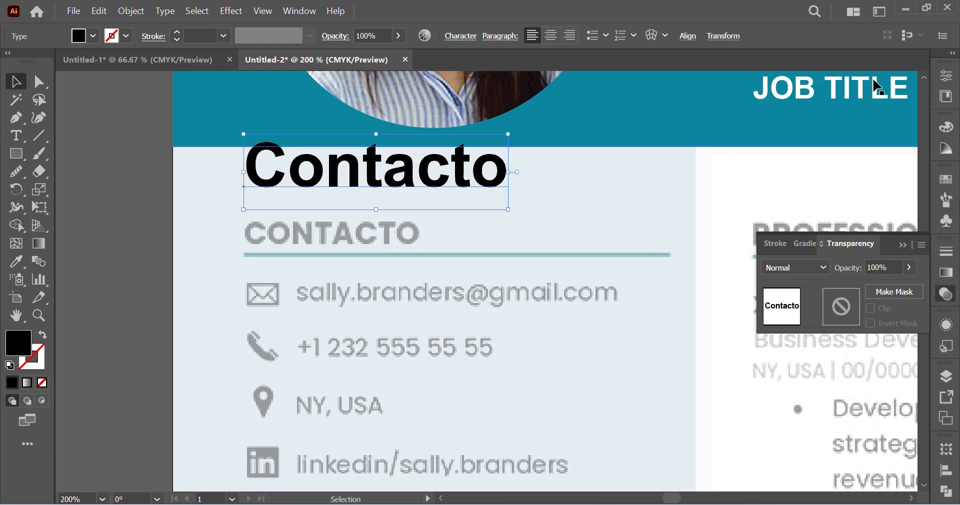
Step: Show the rulers and the character settings and apply All Caps to the Contacto text
{"action": "key", "text": "ctrl+r"}
{"action": "key", "text": "a"}
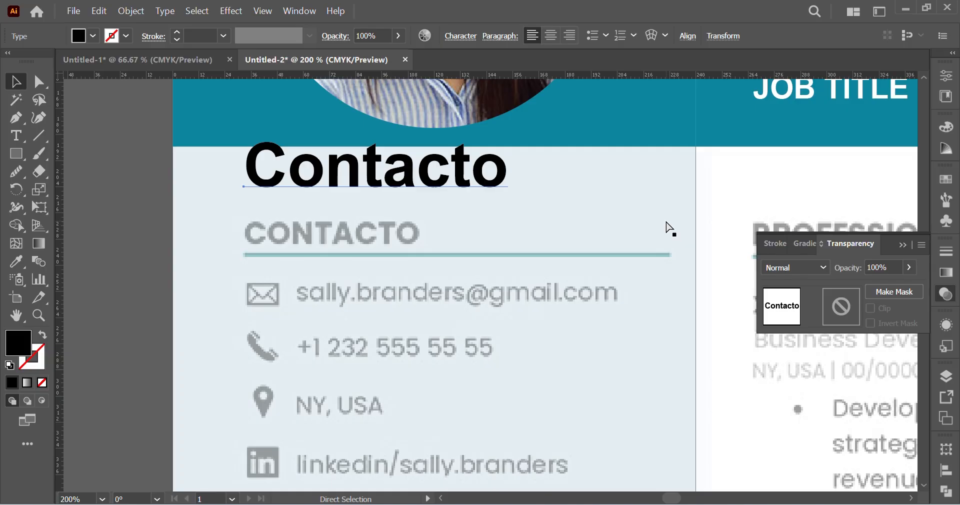
{"action": "key", "text": "ctrl+t"}
{"action": "key", "text": "v"}
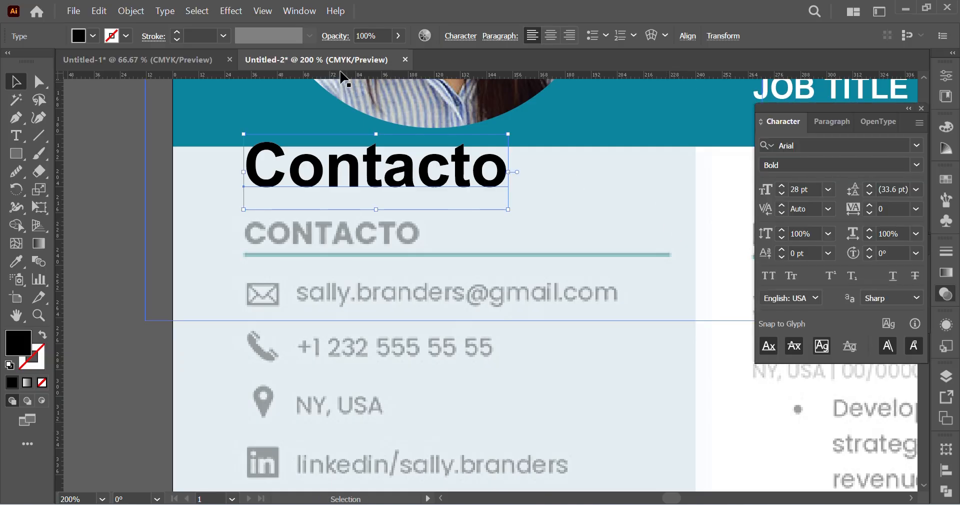
{"action": "left_click", "coordinate": [166, 12]}
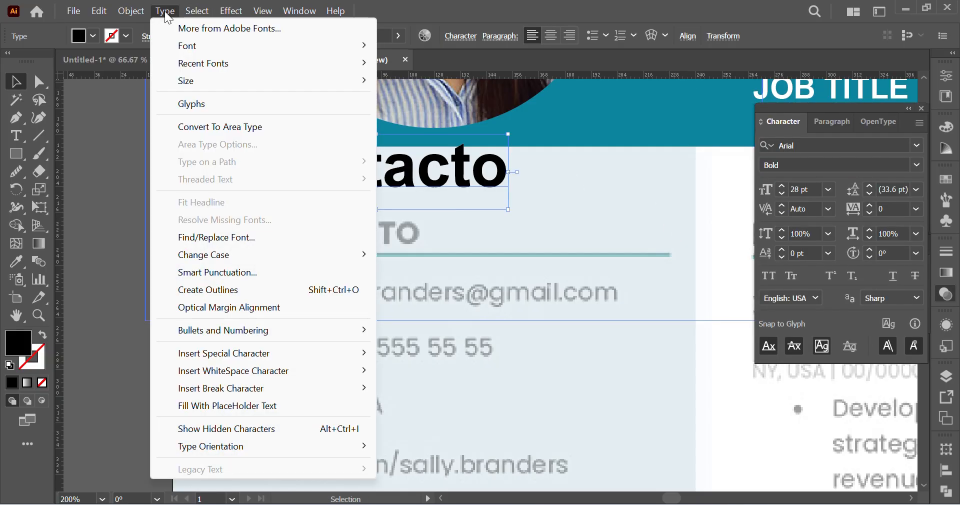
{"action": "mouse_move", "coordinate": [230, 264]}
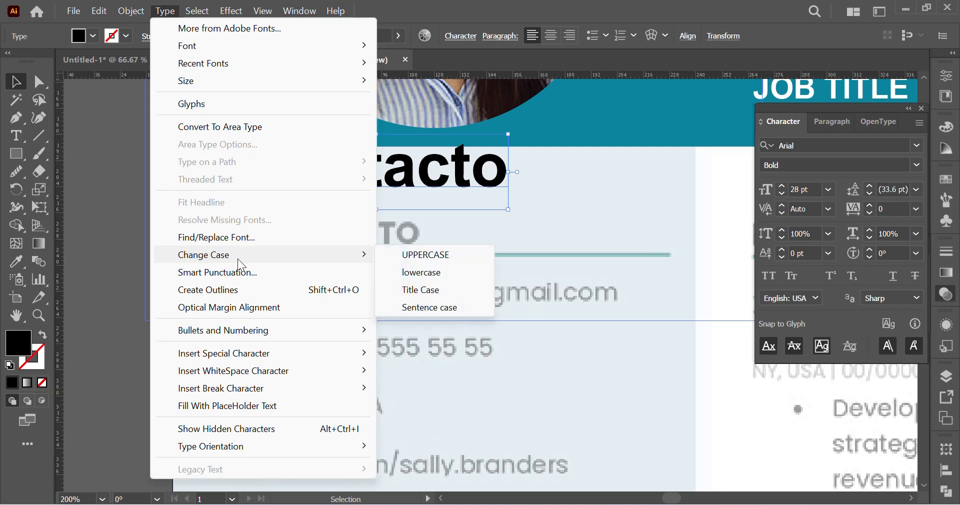
{"action": "left_click", "coordinate": [769, 277]}
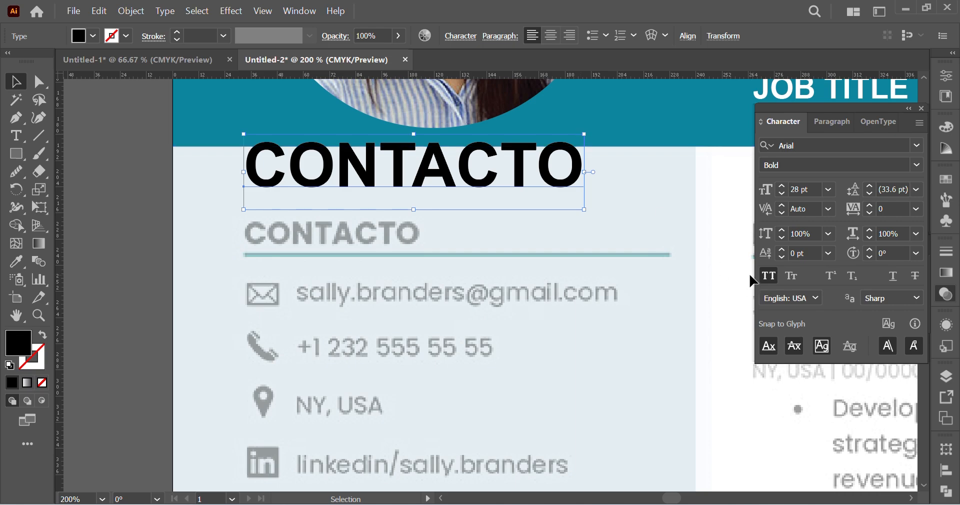
{"action": "left_click", "coordinate": [769, 276]}
{"action": "left_click", "coordinate": [771, 279]}
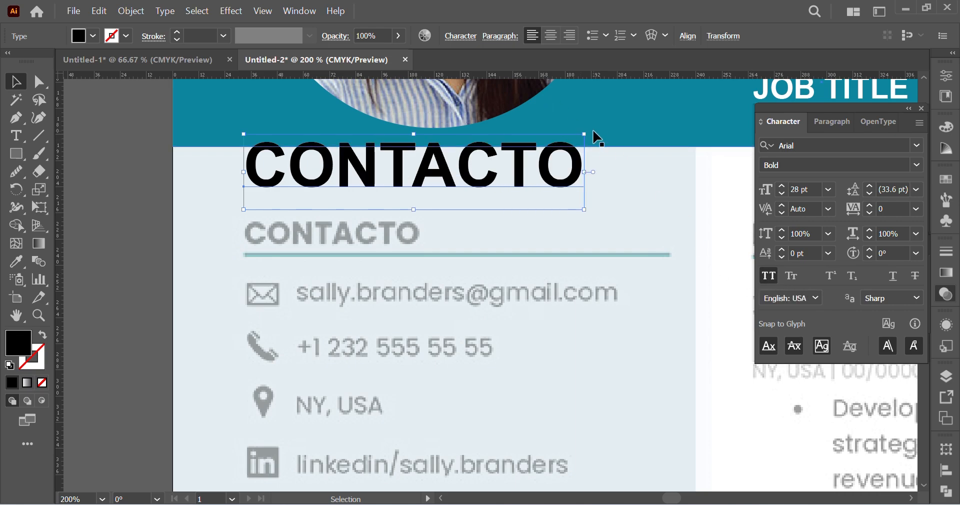
Step: Scale the CONTACTO text down to about 14.4 pt and place it over the faded reference heading
{"action": "left_click_drag", "start_coordinate": [584, 134], "coordinate": [435, 173]}
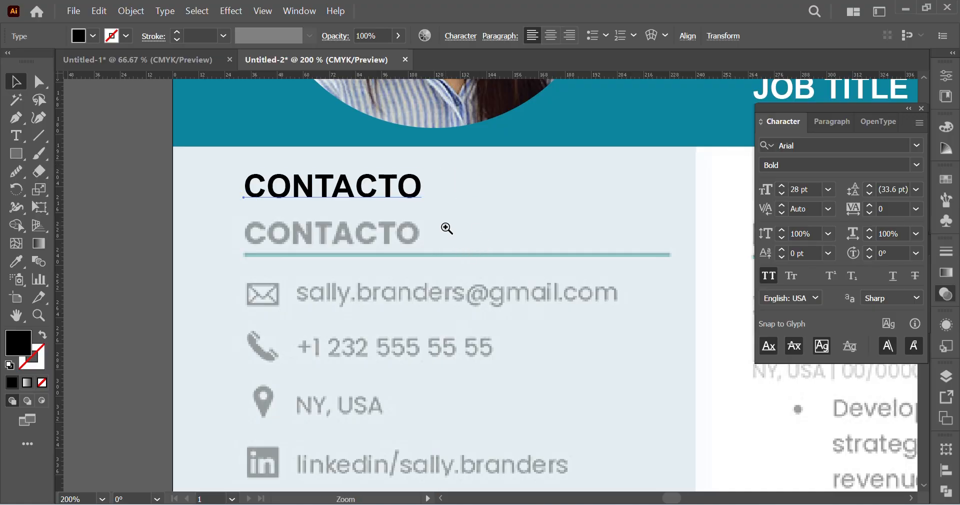
{"action": "key", "text": "ctrl+plus"}
{"action": "key", "text": "ctrl+plus"}
{"action": "left_click_drag", "start_coordinate": [364, 238], "coordinate": [365, 334]}
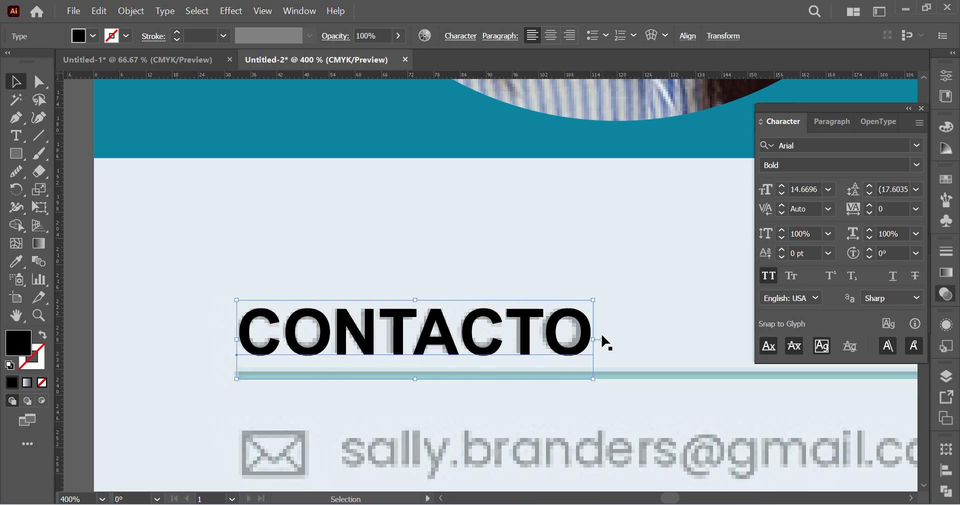
{"action": "left_click_drag", "start_coordinate": [597, 339], "coordinate": [588, 339]}
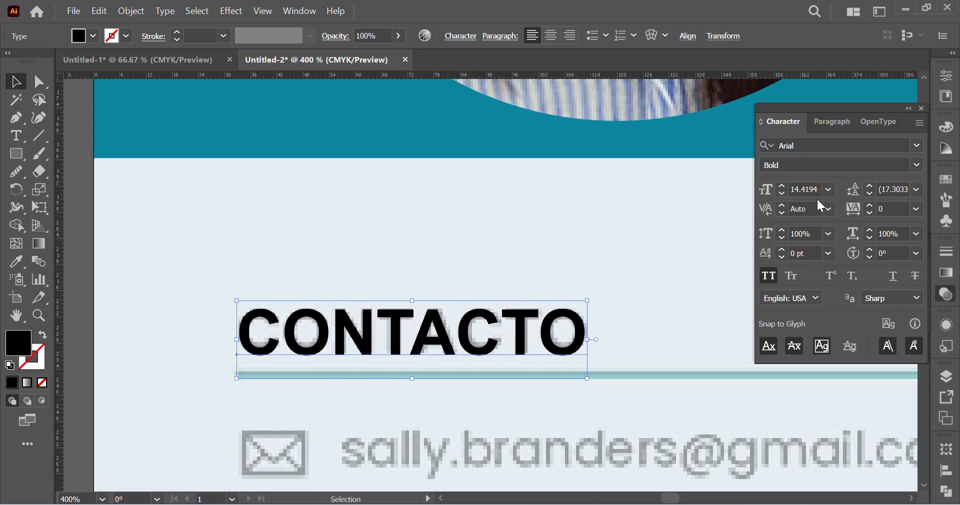
Step: Try a 15 pt font size on the CONTACTO text and settle on 14 pt
{"action": "left_click", "coordinate": [800, 188]}
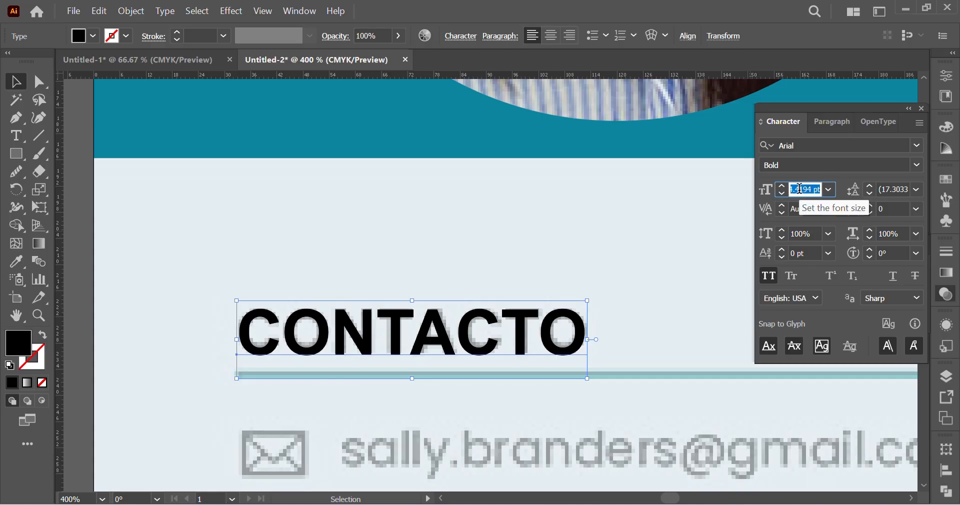
{"action": "type", "text": "15"}
{"action": "key", "text": "Return"}
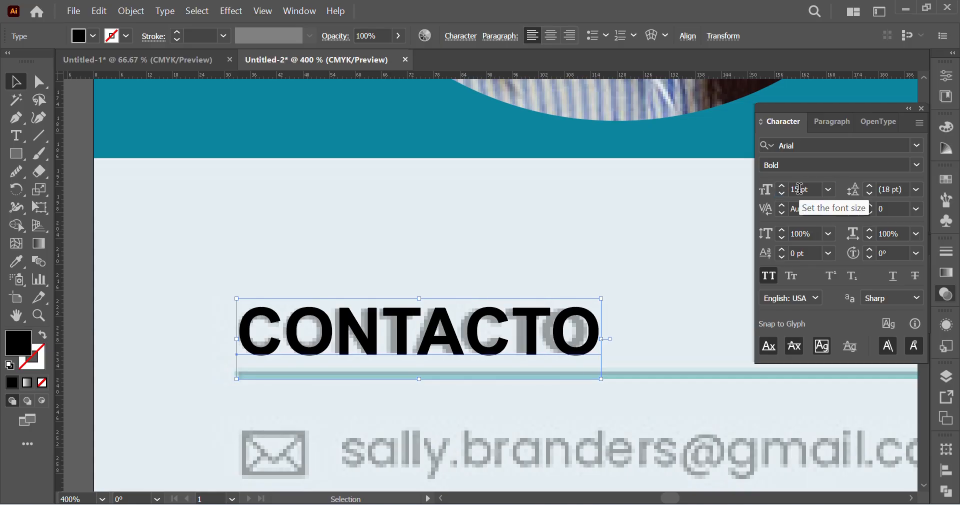
{"action": "left_click", "coordinate": [799, 188]}
{"action": "type", "text": "1"}
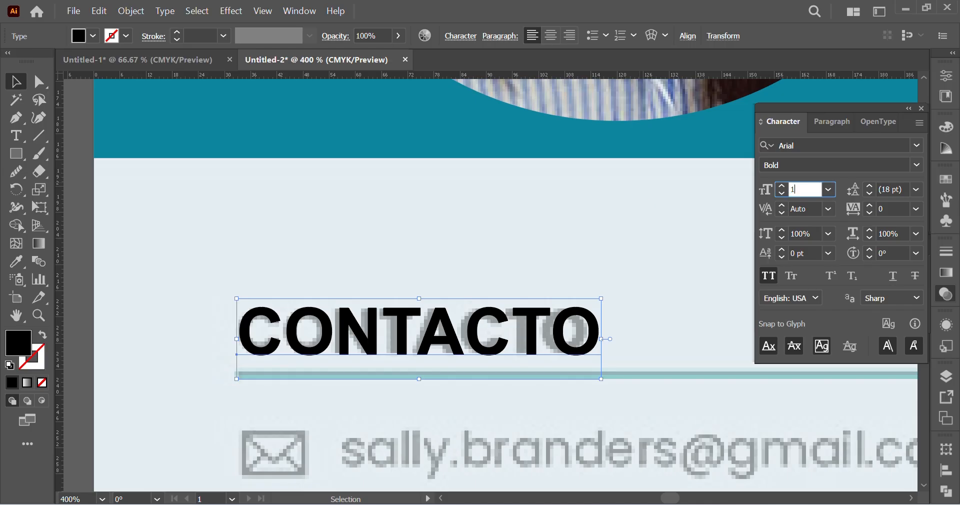
{"action": "type", "text": "4"}
{"action": "key", "text": "Return"}
Step: Move the CONTACTO text straight up, clear of the faded reference heading
{"action": "scroll", "coordinate": [621, 307], "scroll_direction": "down", "scroll_amount": 5}
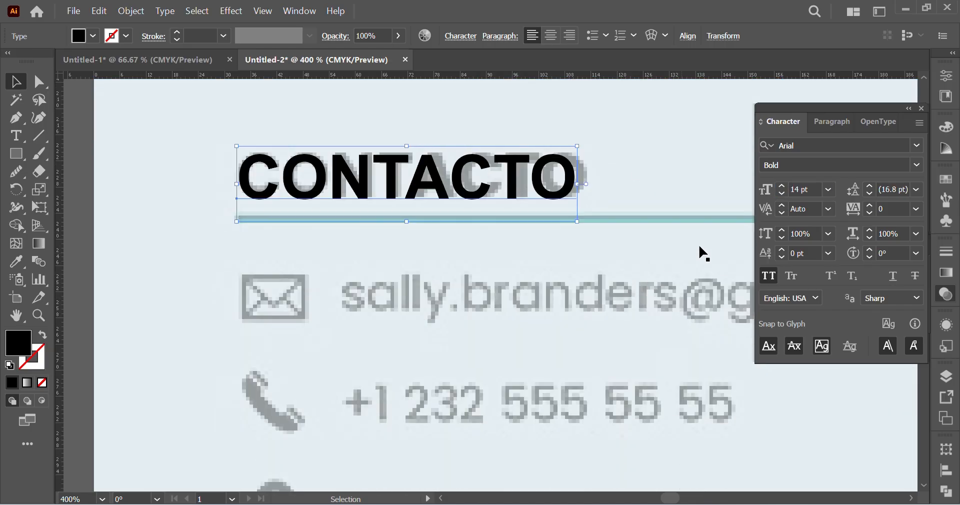
{"action": "scroll", "coordinate": [596, 321], "scroll_direction": "right", "scroll_amount": 2}
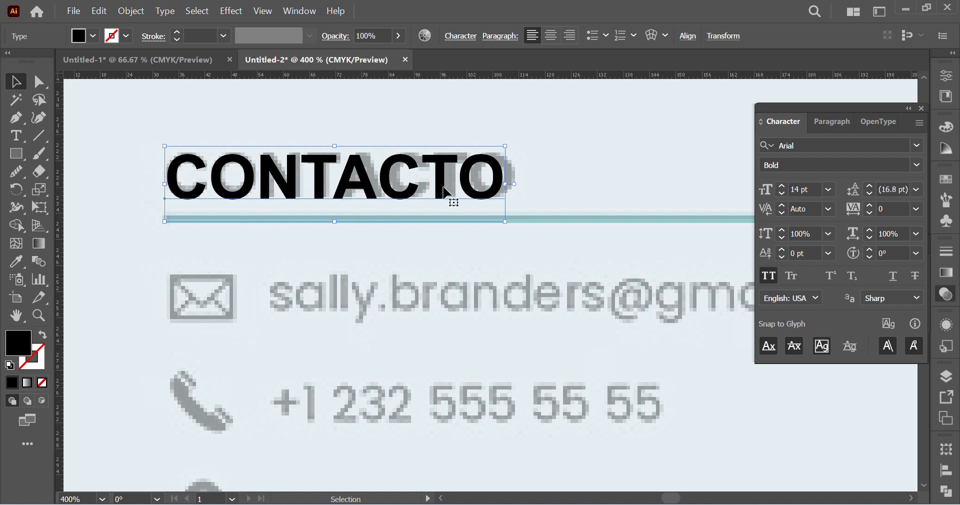
{"action": "left_click_drag", "start_coordinate": [450, 192], "coordinate": [449, 119]}
{"action": "scroll", "coordinate": [433, 169], "scroll_direction": "up", "scroll_amount": 3}
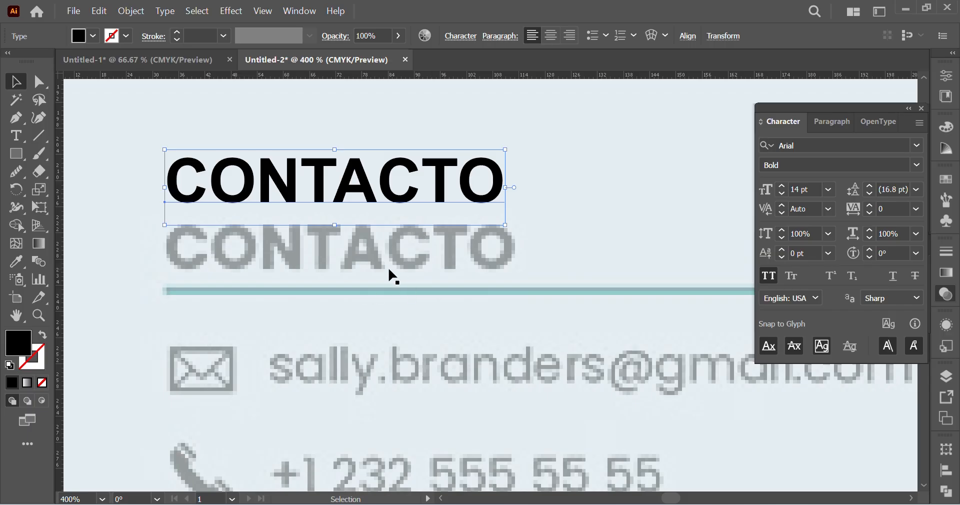
{"action": "scroll", "coordinate": [395, 270], "scroll_direction": "up", "scroll_amount": 2}
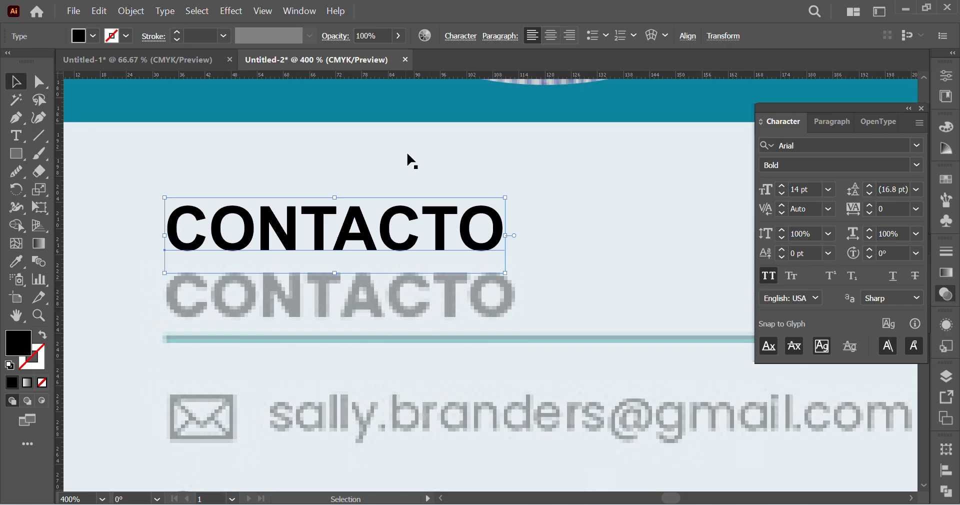
Step: Search the font list for alternative typefaces for the CONTACTO text, such as nexa, lato and ubun, and leave Arial applied
{"action": "left_click", "coordinate": [827, 149]}
{"action": "type", "text": "nexa"}
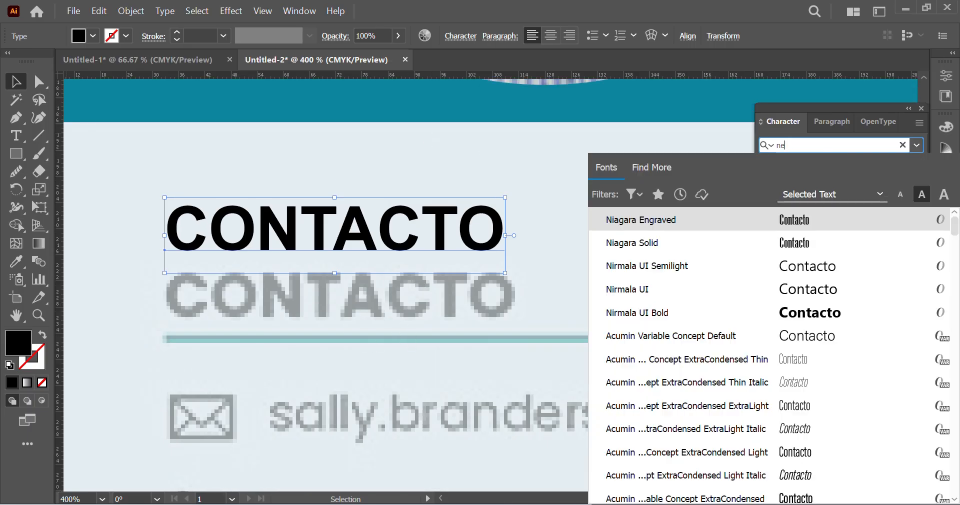
{"action": "key", "text": "BackSpace"}
{"action": "key", "text": "BackSpace"}
{"action": "key", "text": "BackSpace"}
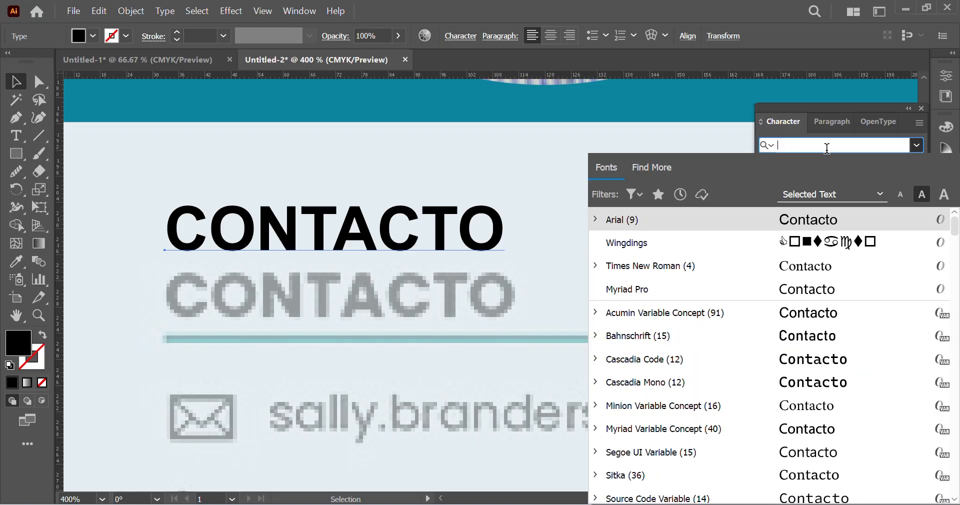
{"action": "type", "text": "lato"}
{"action": "key", "text": "BackSpace"}
{"action": "key", "text": "BackSpace"}
{"action": "key", "text": "BackSpace"}
{"action": "key", "text": "BackSpace"}
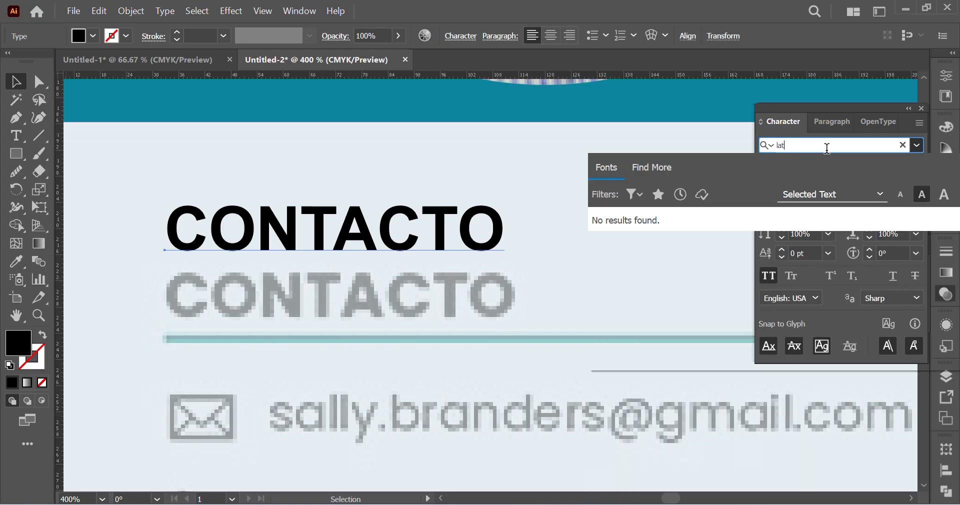
{"action": "type", "text": "ubun"}
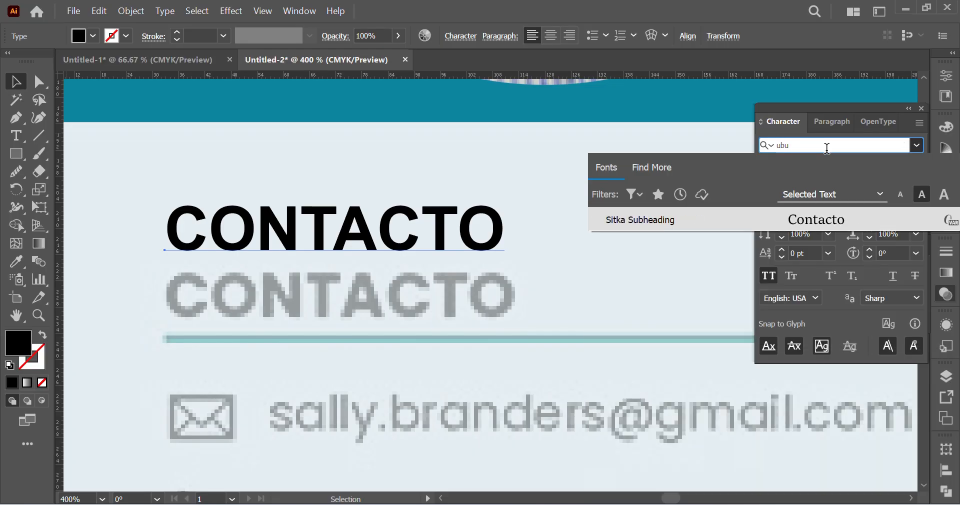
{"action": "key", "text": "BackSpace"}
{"action": "key", "text": "BackSpace"}
{"action": "key", "text": "BackSpace"}
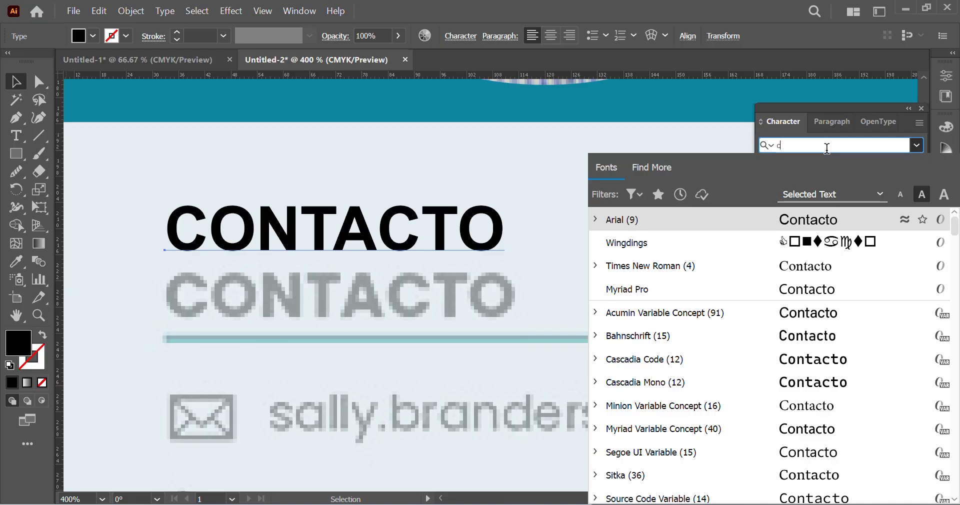
{"action": "type", "text": "outur"}
{"action": "key", "text": "BackSpace"}
{"action": "key", "text": "BackSpace"}
{"action": "key", "text": "BackSpace"}
{"action": "key", "text": "BackSpace"}
{"action": "key", "text": "BackSpace"}
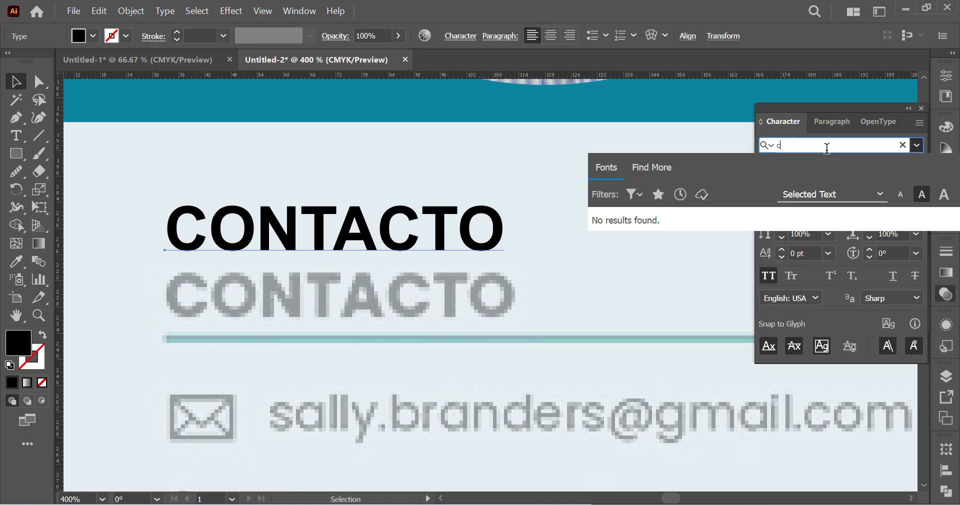
{"action": "key", "text": "BackSpace"}
{"action": "left_click", "coordinate": [258, 252]}
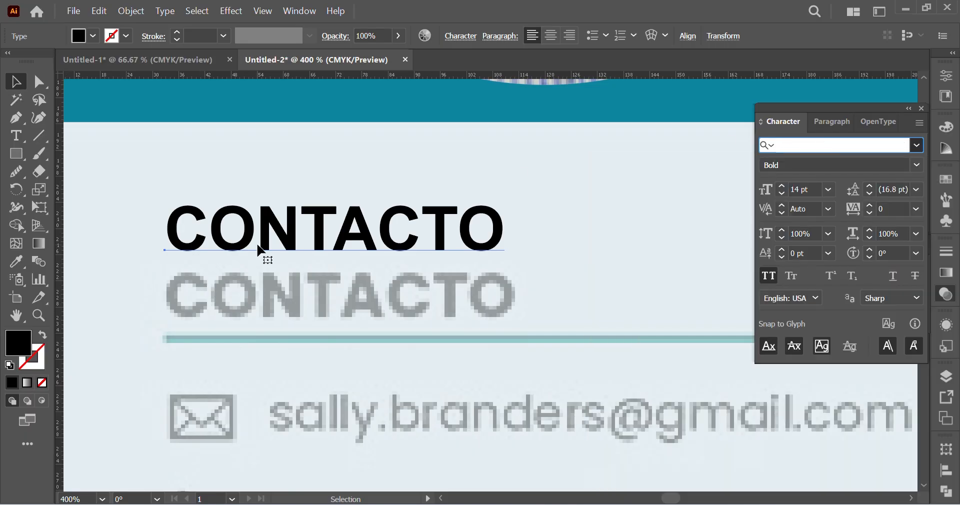
Step: Move the CONTACTO text back down over the faded reference heading, aligned with its start
{"action": "left_click_drag", "start_coordinate": [508, 238], "coordinate": [515, 238]}
{"action": "left_click_drag", "start_coordinate": [321, 246], "coordinate": [319, 310]}
{"action": "scroll", "coordinate": [517, 299], "scroll_direction": "down", "scroll_amount": 4}
{"action": "scroll", "coordinate": [518, 280], "scroll_direction": "right", "scroll_amount": 2}
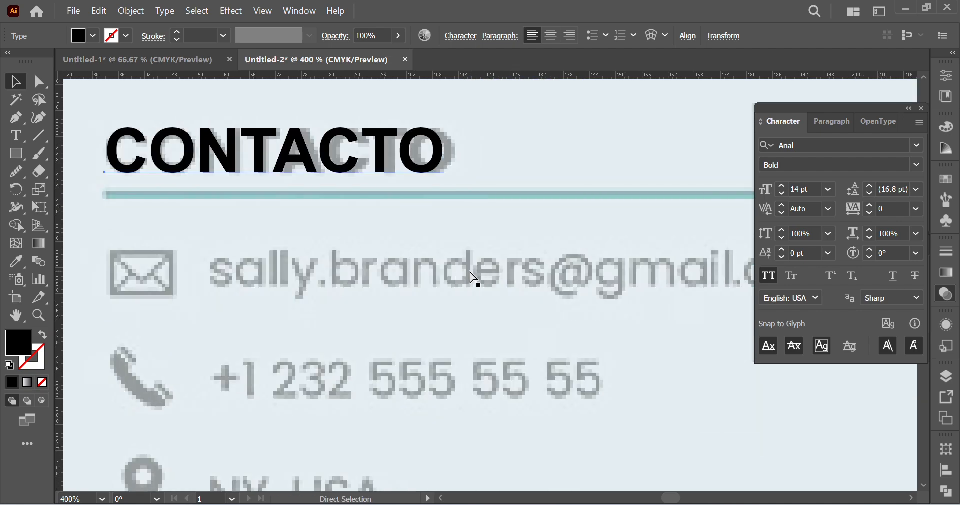
Step: Draw a horizontal line segment below the CONTACTO heading, spanning the full length of the faded teal rule
{"action": "key", "text": "ctrl+minus"}
{"action": "key", "text": "ctrl+minus"}
{"action": "scroll", "coordinate": [484, 325], "scroll_direction": "right", "scroll_amount": 5}
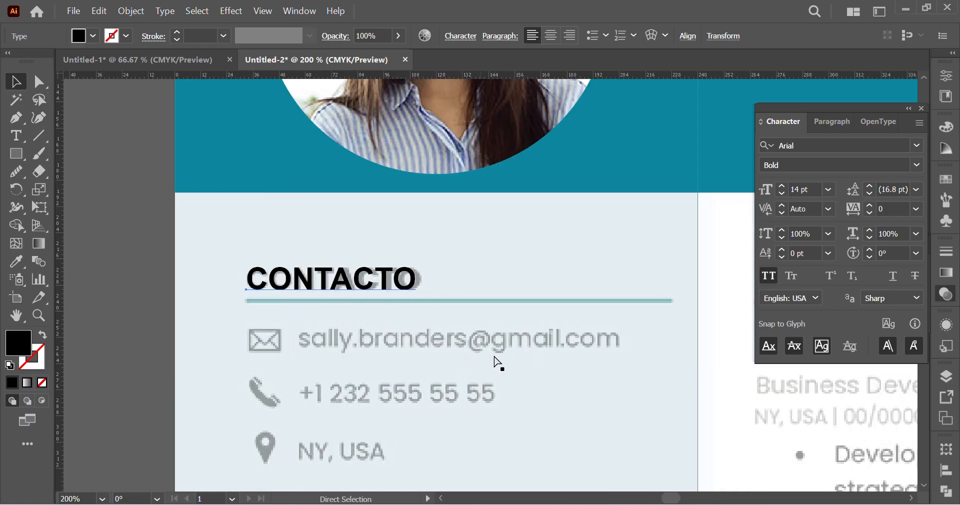
{"action": "left_click", "coordinate": [39, 137]}
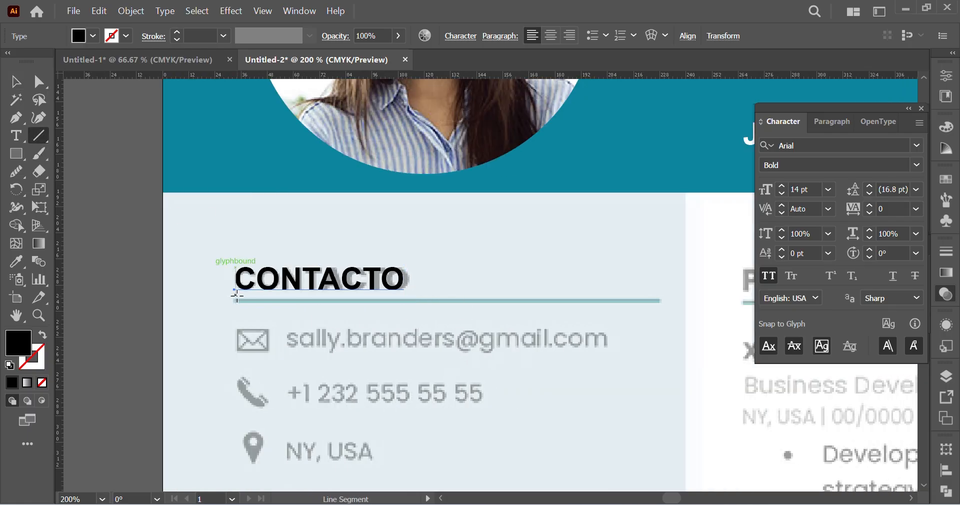
{"action": "left_click_drag", "start_coordinate": [233, 302], "coordinate": [661, 302]}
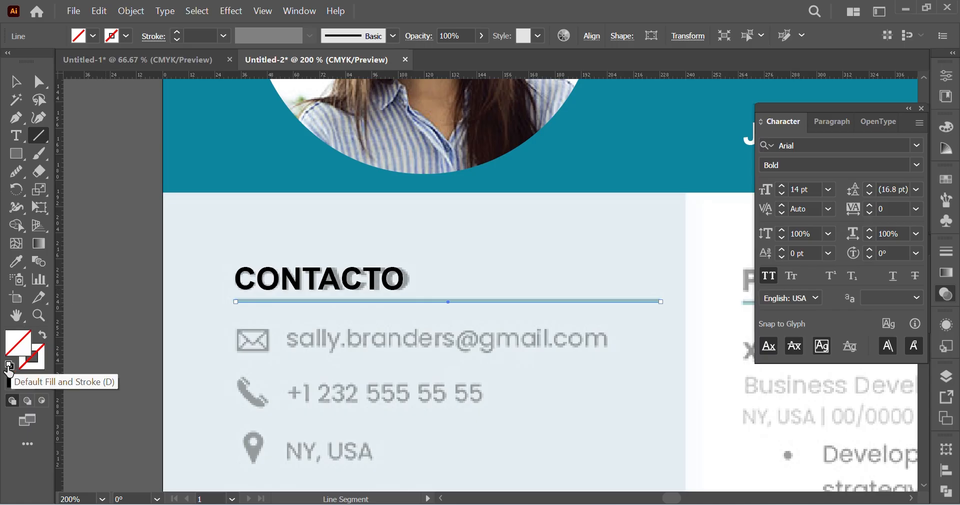
Step: Give the line below CONTACTO no fill and a black 1 pt stroke, with the stroke made active for colouring
{"action": "left_click", "coordinate": [9, 366]}
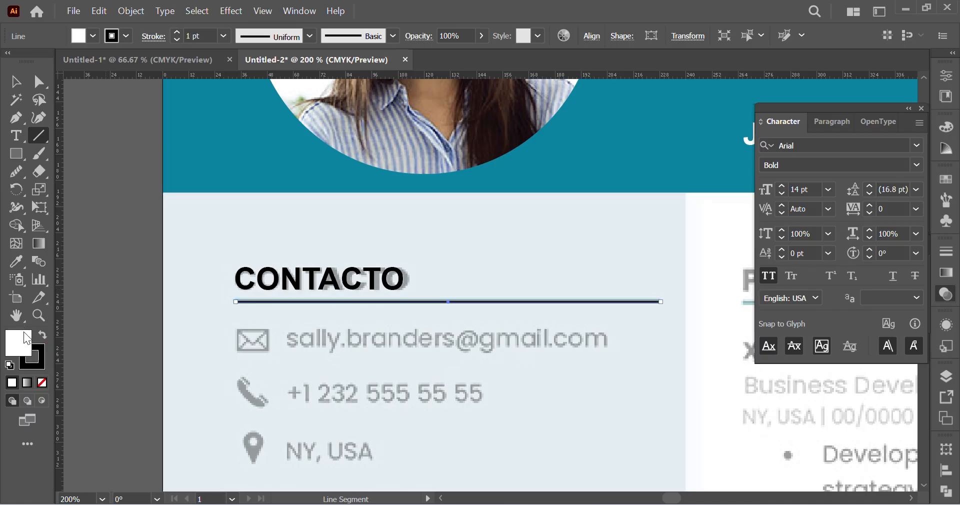
{"action": "left_click", "coordinate": [42, 383]}
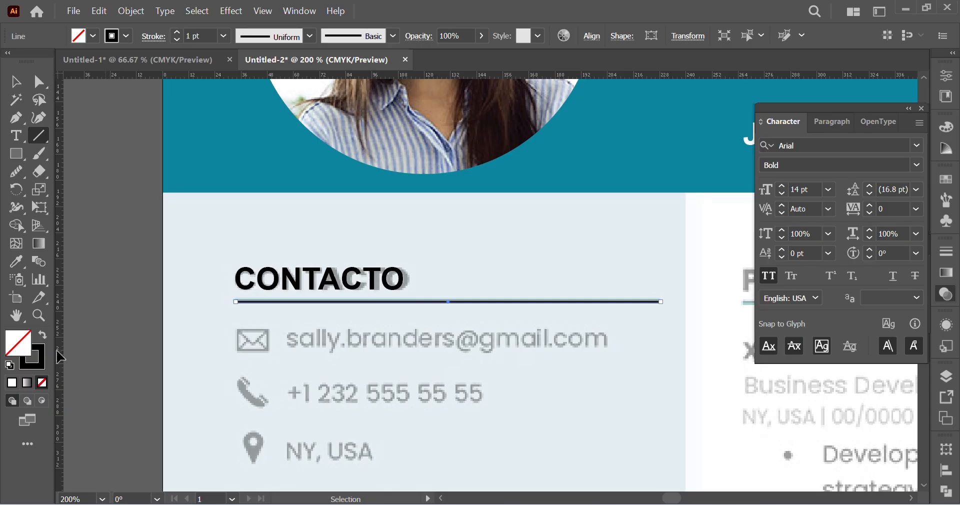
{"action": "left_click", "coordinate": [38, 361]}
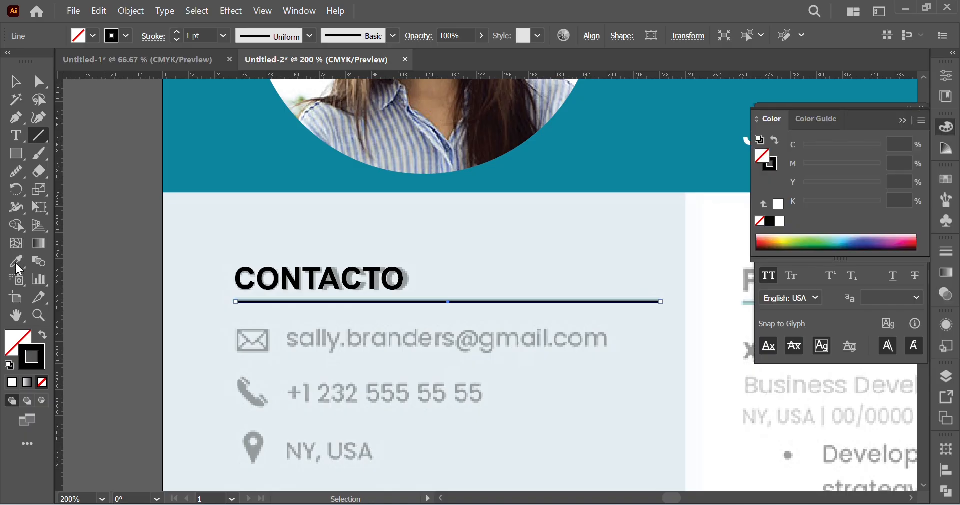
Step: Sample the teal swatch square beside the artboard onto the stroke of the CONTACTO line, then clear the selection
{"action": "left_click", "coordinate": [16, 262]}
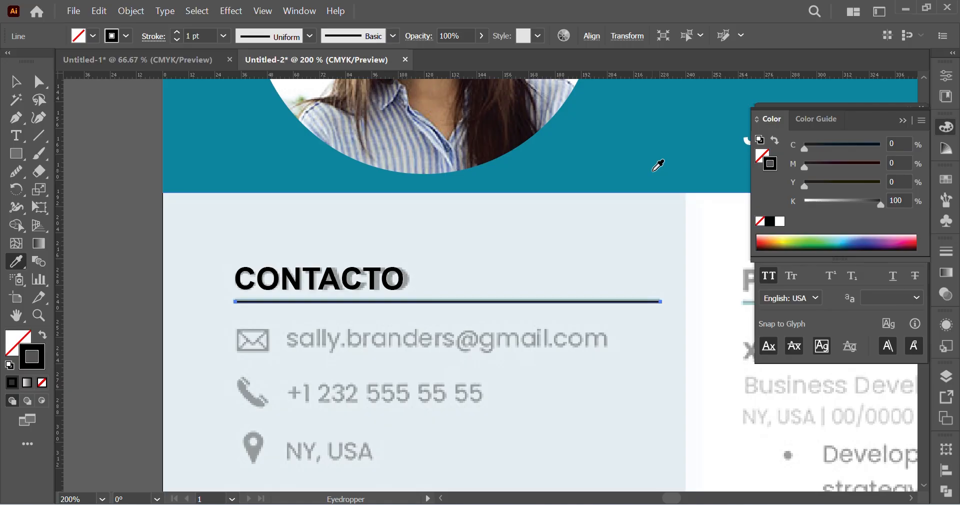
{"action": "key", "text": "v"}
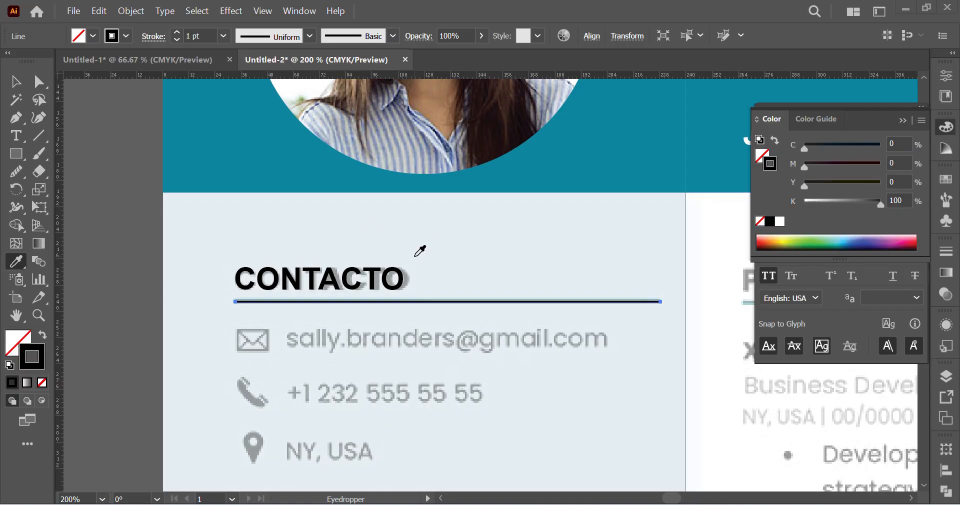
{"action": "scroll", "coordinate": [163, 316], "scroll_direction": "left", "scroll_amount": 2}
{"action": "scroll", "coordinate": [205, 309], "scroll_direction": "left", "scroll_amount": 2}
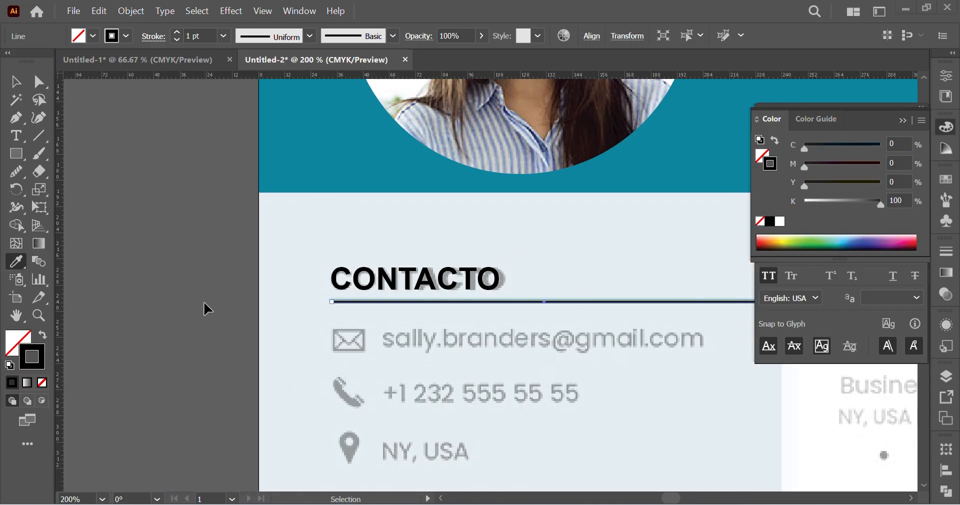
{"action": "scroll", "coordinate": [359, 325], "scroll_direction": "left", "scroll_amount": 5}
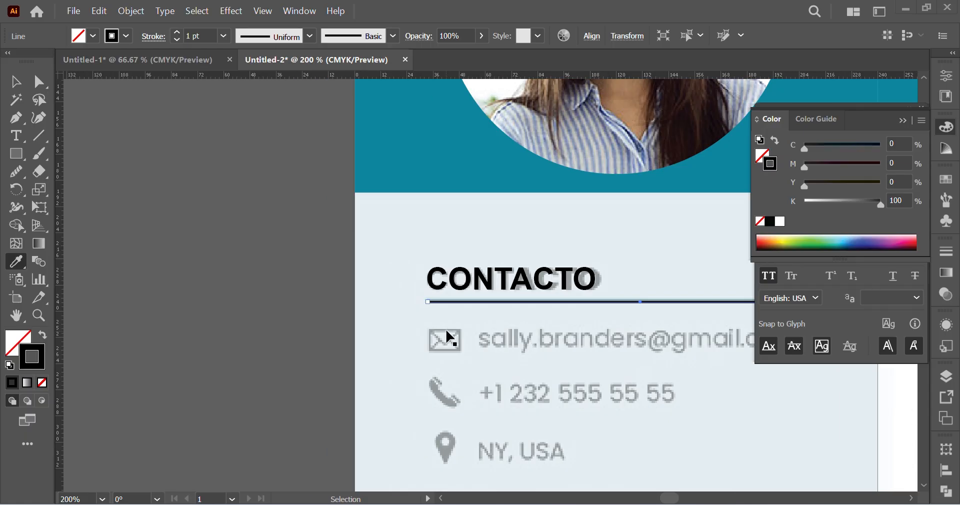
{"action": "scroll", "coordinate": [358, 304], "scroll_direction": "up", "scroll_amount": 10}
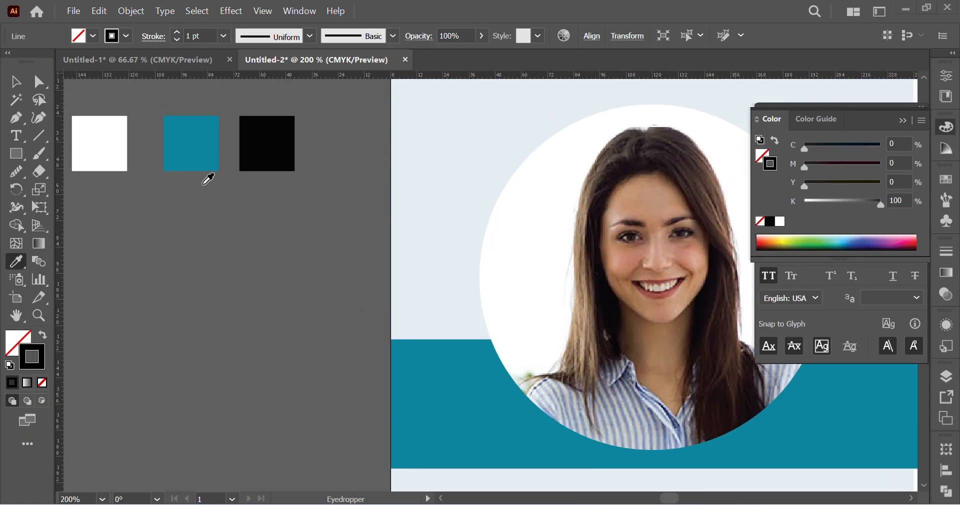
{"action": "left_click", "coordinate": [196, 139]}
{"action": "scroll", "coordinate": [516, 449], "scroll_direction": "down", "scroll_amount": 8}
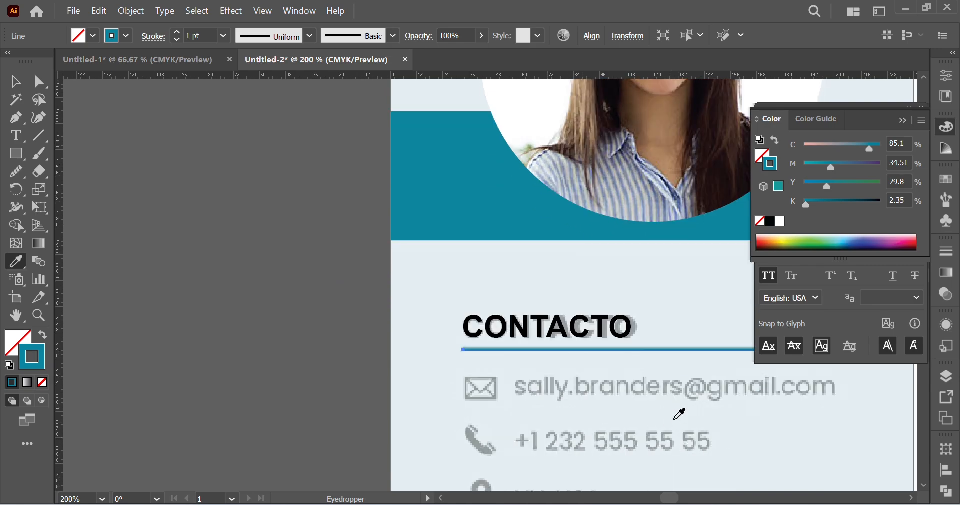
{"action": "scroll", "coordinate": [685, 365], "scroll_direction": "right", "scroll_amount": 5}
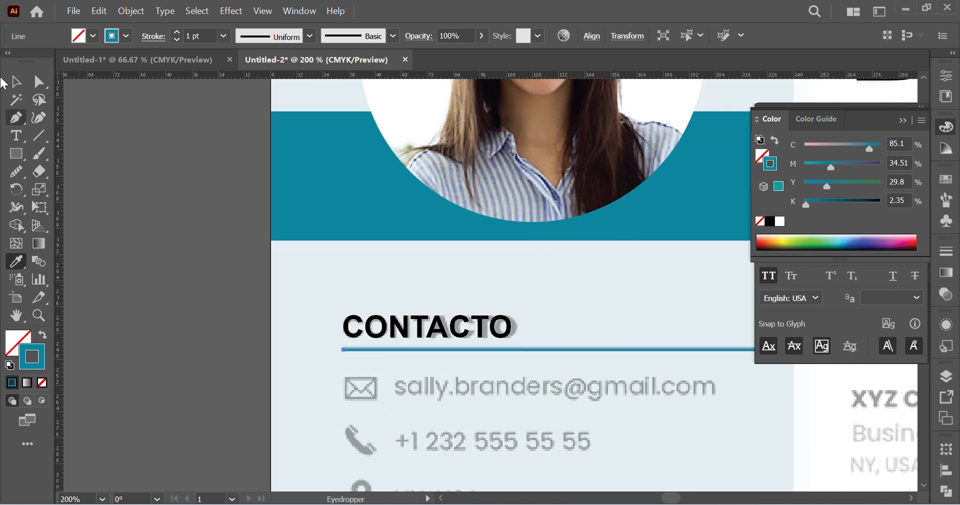
{"action": "left_click", "coordinate": [15, 81]}
{"action": "scroll", "coordinate": [182, 341], "scroll_direction": "right", "scroll_amount": 2}
{"action": "left_click", "coordinate": [182, 341]}
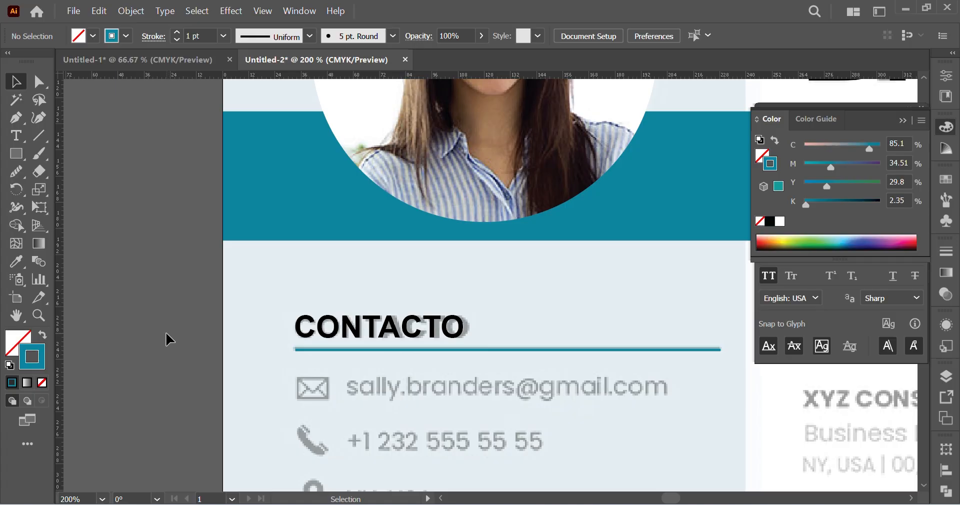
Step: Check the fill and stroke colours of the teal swatch square beside the artboard
{"action": "scroll", "coordinate": [170, 342], "scroll_direction": "left", "scroll_amount": 3}
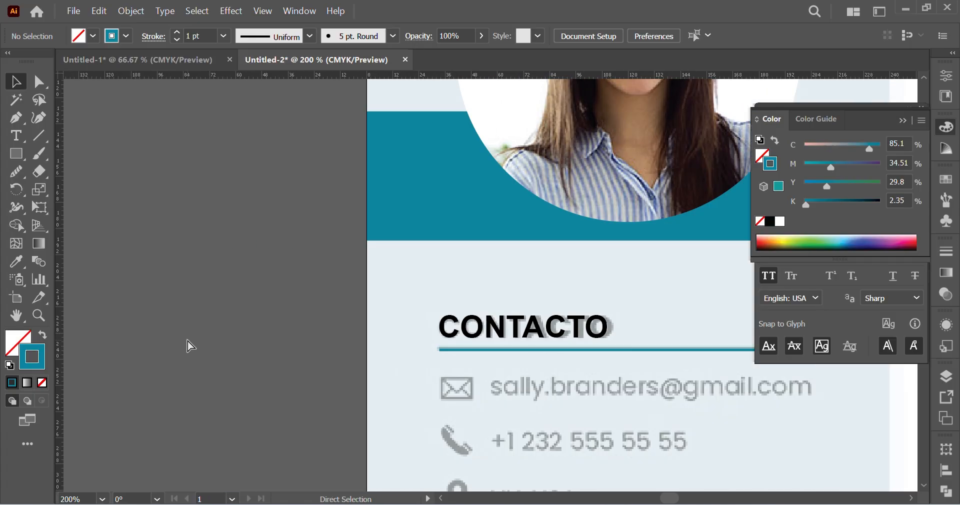
{"action": "key", "text": "ctrl+minus"}
{"action": "scroll", "coordinate": [260, 300], "scroll_direction": "up", "scroll_amount": 5}
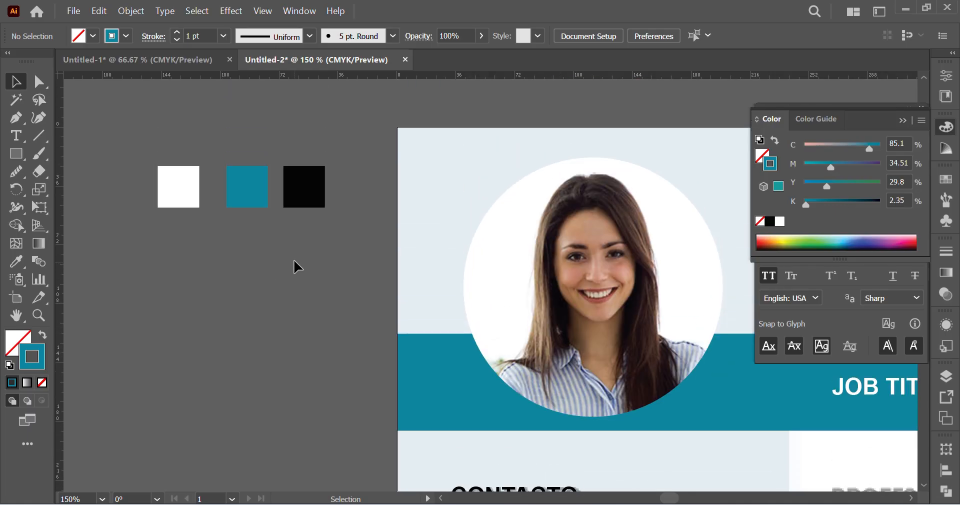
{"action": "left_click", "coordinate": [244, 193]}
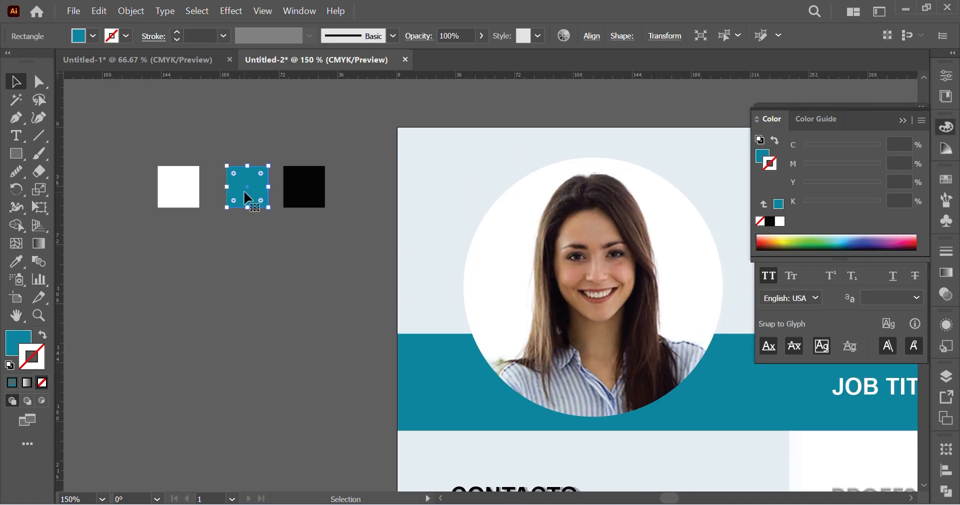
{"action": "scroll", "coordinate": [595, 480], "scroll_direction": "down", "scroll_amount": 2}
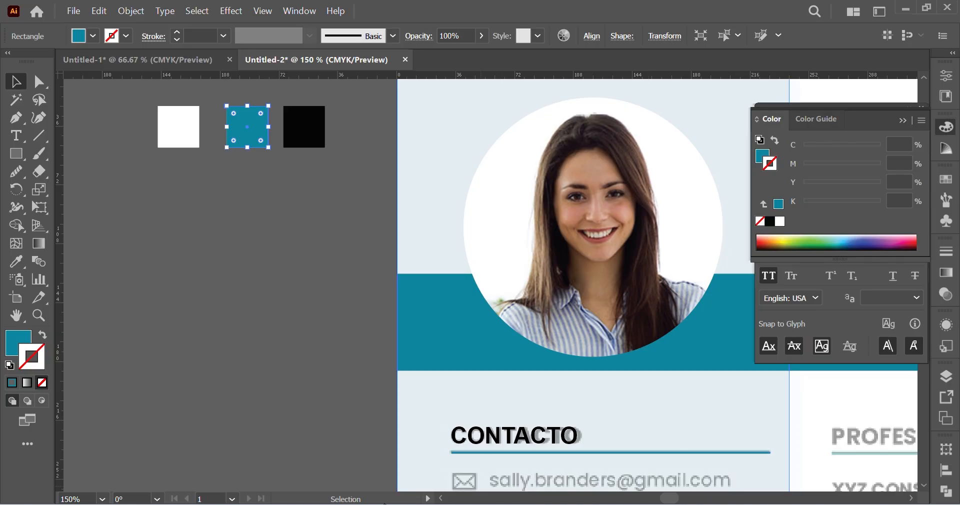
{"action": "left_click", "coordinate": [317, 264]}
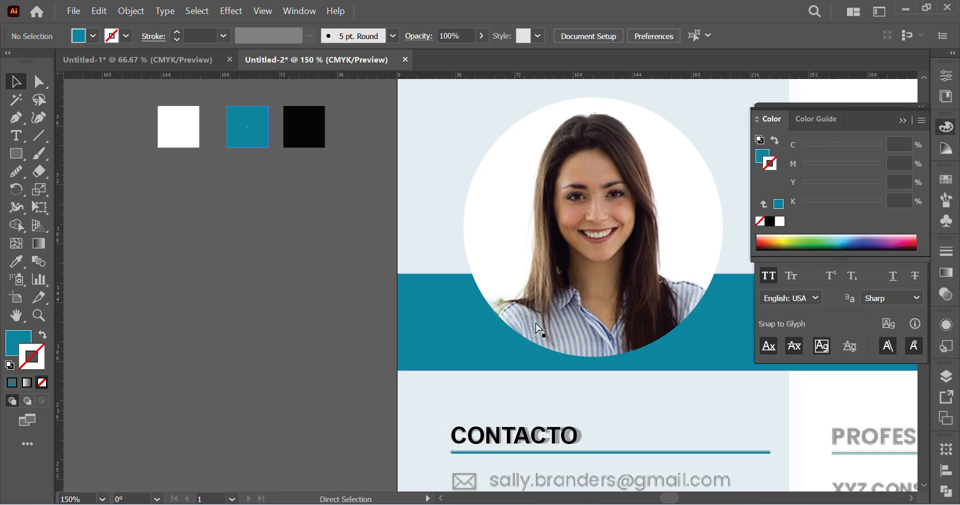
Step: Resample the teal swatch onto the CONTACTO line and swap its fill and stroke so the teal is on the stroke
{"action": "scroll", "coordinate": [539, 329], "scroll_direction": "right", "scroll_amount": 2}
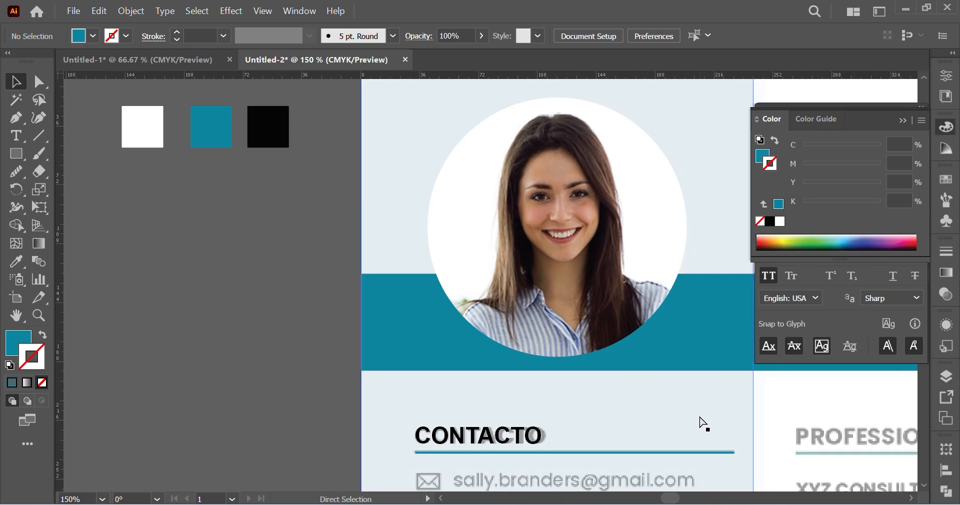
{"action": "left_click", "coordinate": [656, 455]}
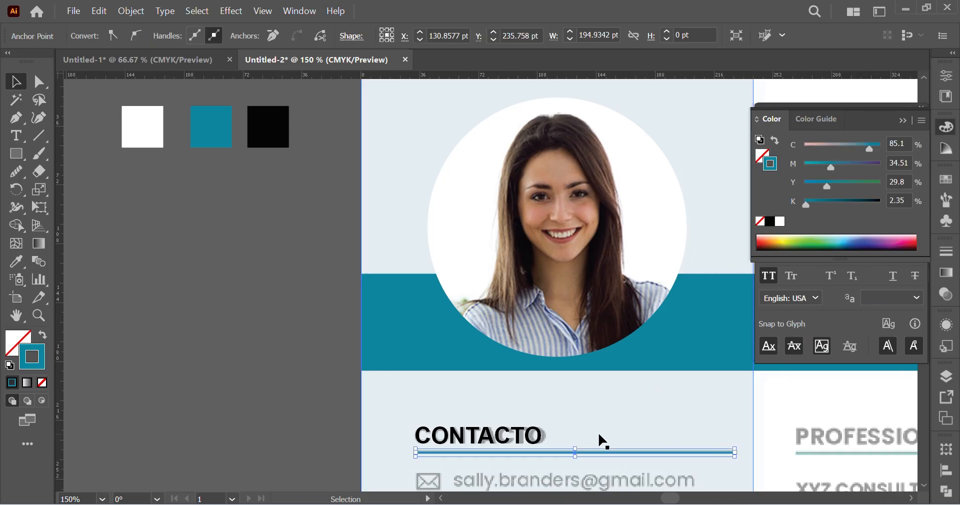
{"action": "left_click", "coordinate": [18, 263]}
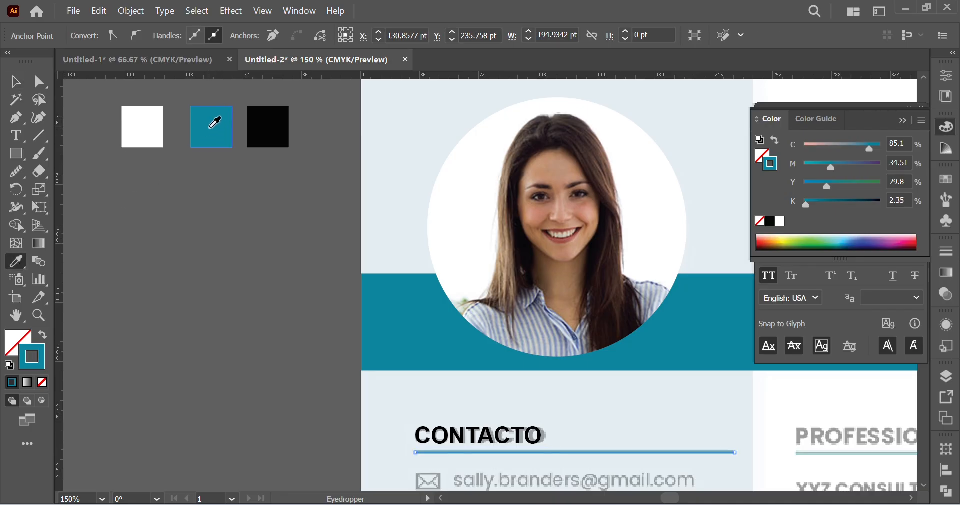
{"action": "left_click", "coordinate": [211, 127]}
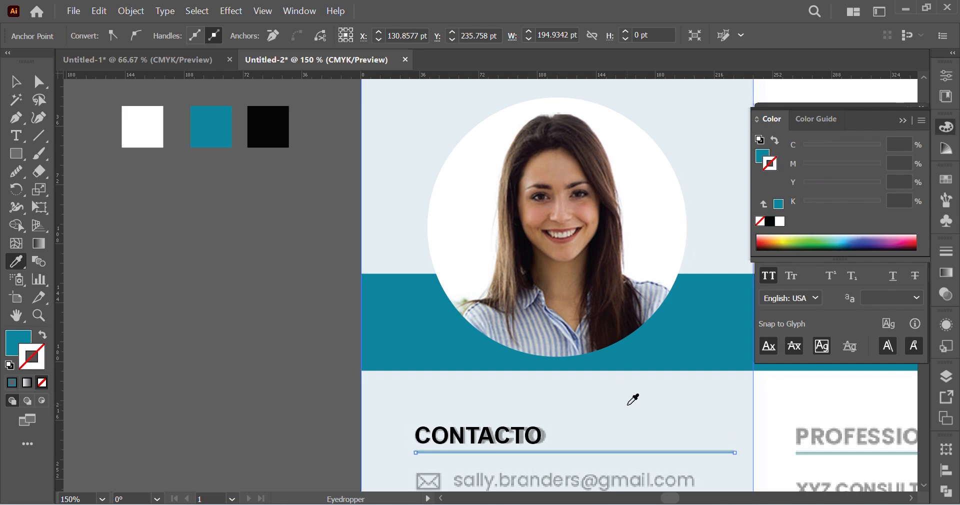
{"action": "key", "text": "shift+x"}
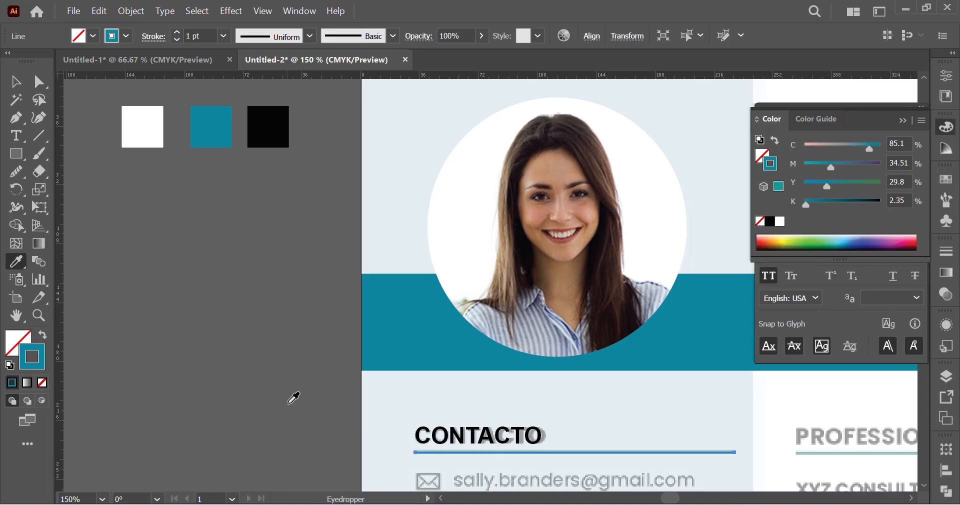
{"action": "scroll", "coordinate": [382, 395], "scroll_direction": "down", "scroll_amount": 2}
{"action": "scroll", "coordinate": [386, 385], "scroll_direction": "right", "scroll_amount": 3}
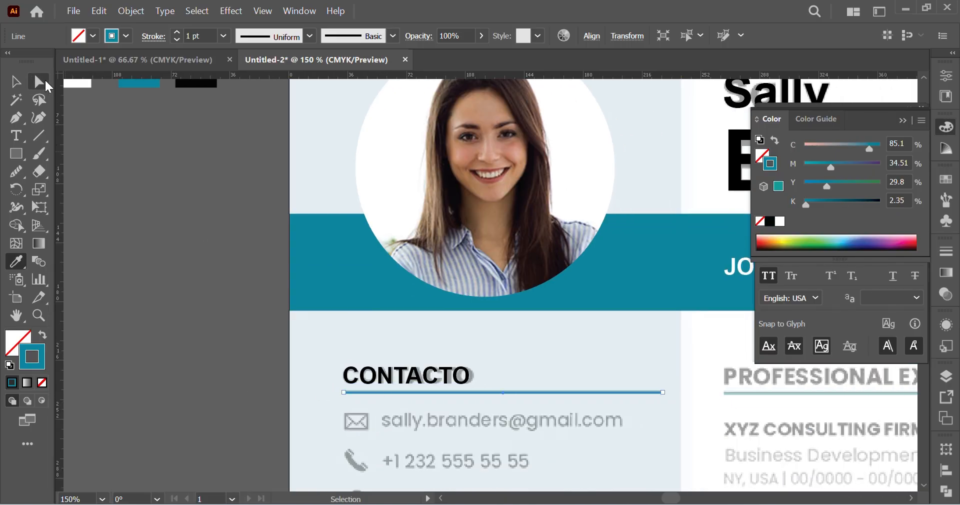
{"action": "left_click", "coordinate": [41, 81]}
{"action": "left_click", "coordinate": [201, 315]}
Step: From the Resume Project folder in File Explorer, place linkedin.png, location.png, mail.png and phone-call.png into the Illustrator resume document
{"action": "scroll", "coordinate": [219, 369], "scroll_direction": "down", "scroll_amount": 1}
{"action": "scroll", "coordinate": [220, 370], "scroll_direction": "down", "scroll_amount": 5}
{"action": "scroll", "coordinate": [506, 257], "scroll_direction": "down", "scroll_amount": 2}
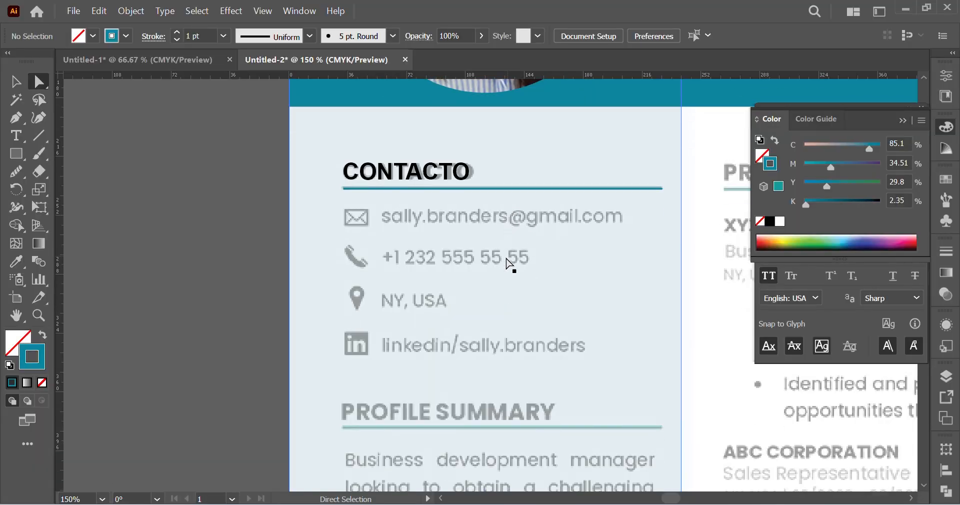
{"action": "scroll", "coordinate": [504, 258], "scroll_direction": "right", "scroll_amount": 3}
{"action": "left_click", "coordinate": [432, 237], "text": "ctrl"}
{"action": "scroll", "coordinate": [426, 273], "scroll_direction": "right", "scroll_amount": 1}
{"action": "scroll", "coordinate": [345, 249], "scroll_direction": "down", "scroll_amount": 2}
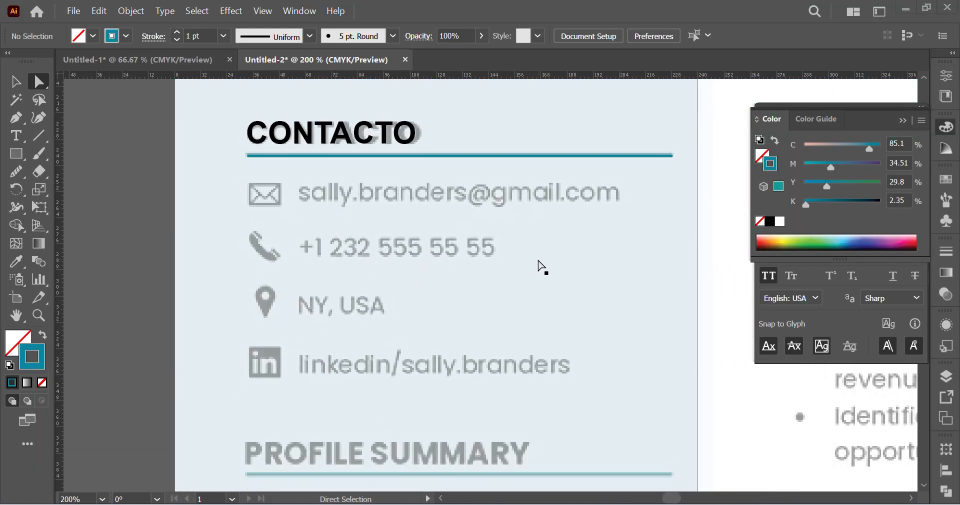
{"action": "left_click", "coordinate": [913, 7]}
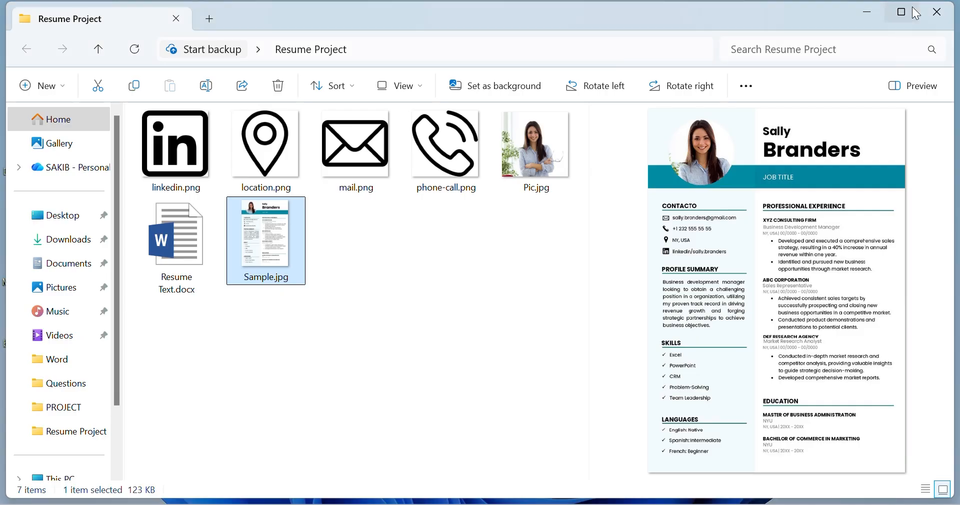
{"action": "left_click", "coordinate": [332, 211]}
{"action": "left_click", "coordinate": [180, 150]}
{"action": "left_click", "coordinate": [268, 137], "text": "ctrl"}
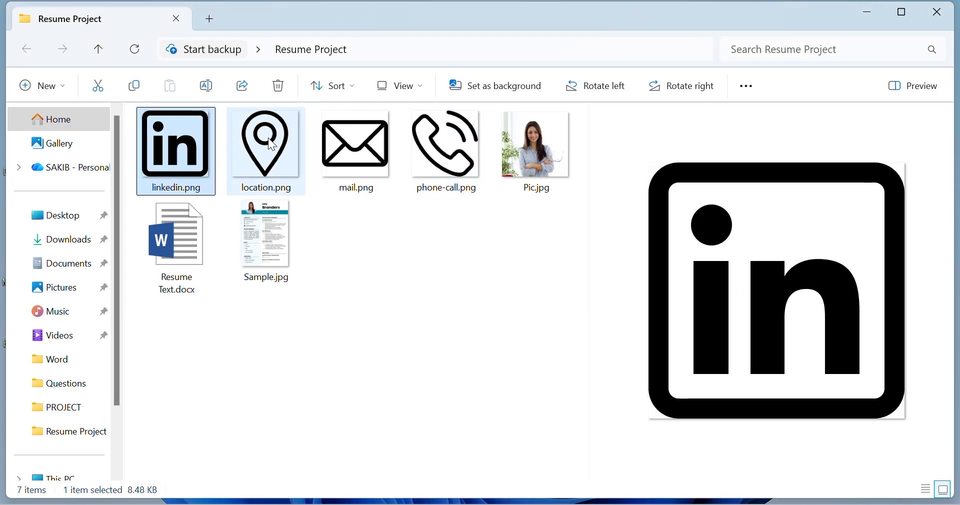
{"action": "left_click", "coordinate": [356, 145], "text": "ctrl"}
{"action": "left_click", "coordinate": [427, 150], "text": "ctrl"}
{"action": "left_click_drag", "start_coordinate": [427, 150], "coordinate": [177, 291]}
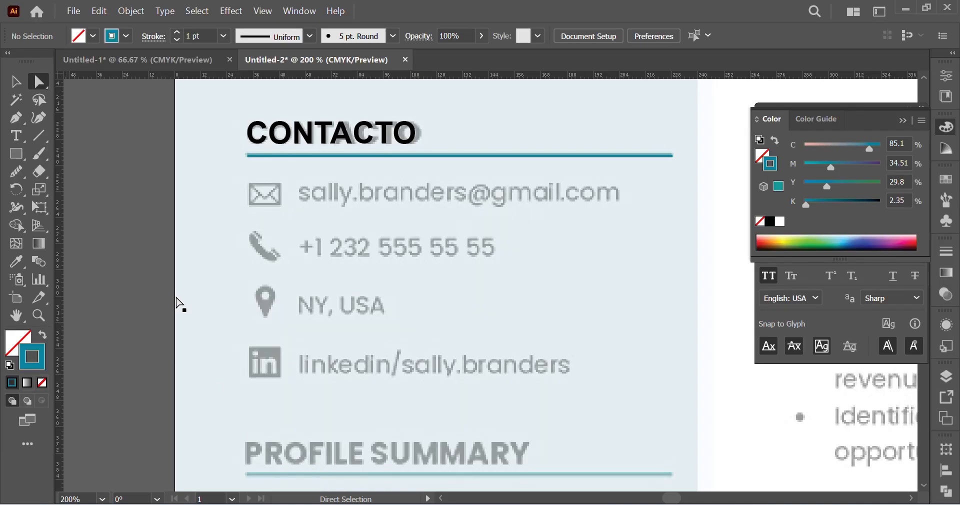
{"action": "left_click", "coordinate": [190, 295]}
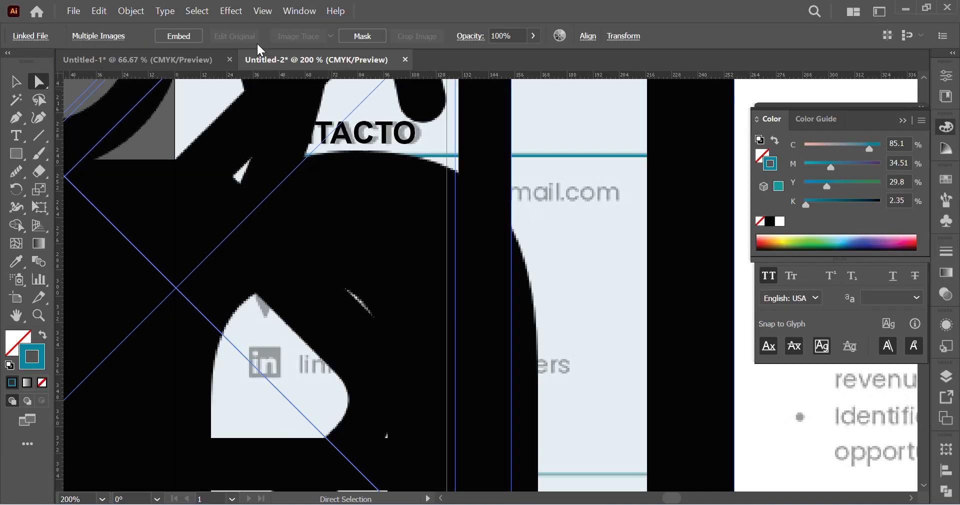
Step: Embed the four placed icon images and move the whole stack off the artboard into the empty area on its left
{"action": "left_click", "coordinate": [180, 35]}
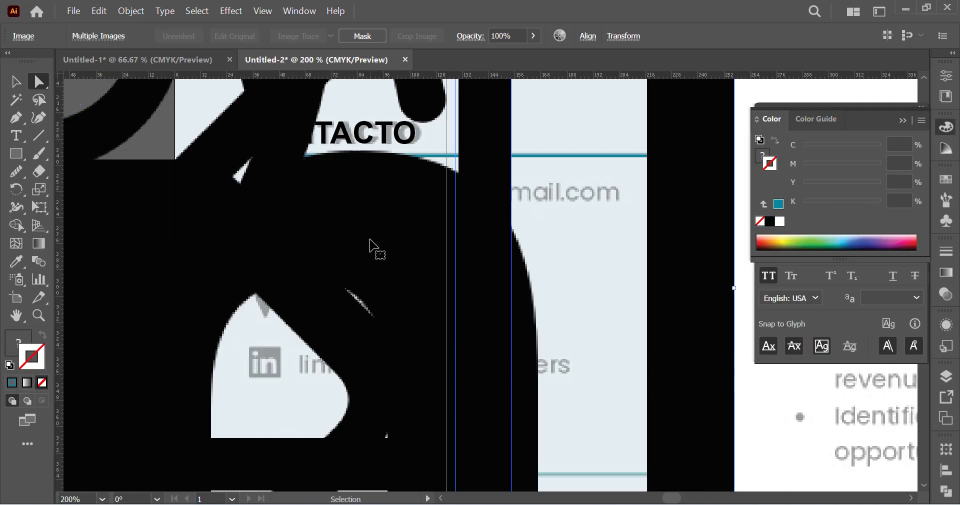
{"action": "key", "text": "ctrl+minus"}
{"action": "key", "text": "ctrl+minus"}
{"action": "key", "text": "ctrl+minus"}
{"action": "key", "text": "ctrl+minus"}
{"action": "key", "text": "ctrl+minus"}
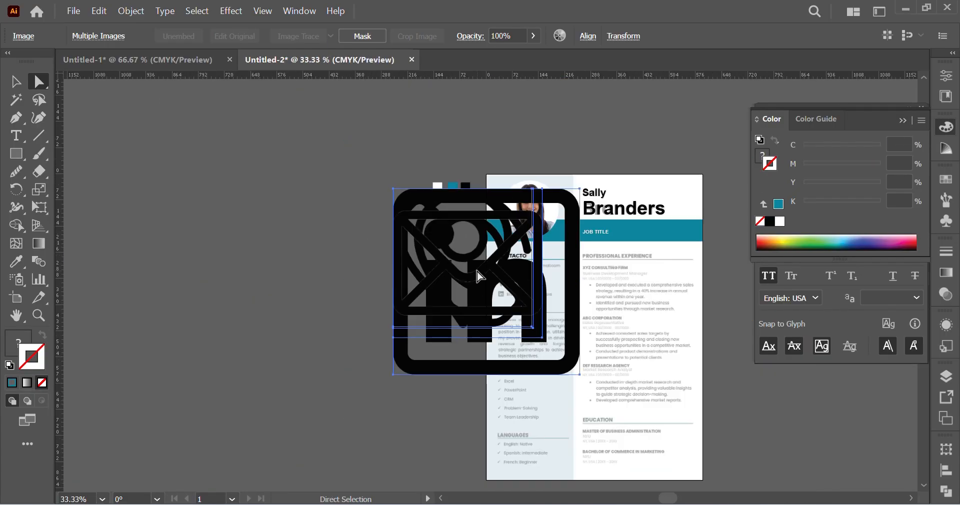
{"action": "left_click_drag", "start_coordinate": [479, 276], "coordinate": [152, 270]}
{"action": "left_click", "coordinate": [340, 374]}
{"action": "scroll", "coordinate": [340, 374], "scroll_direction": "left", "scroll_amount": 1}
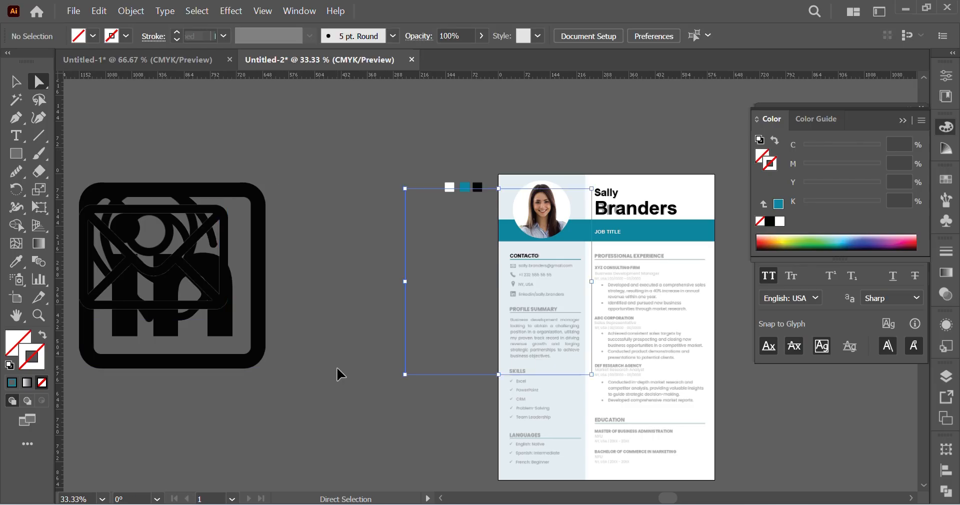
{"action": "scroll", "coordinate": [340, 374], "scroll_direction": "left", "scroll_amount": 4}
Step: Scale the LinkedIn icon down proportionally and spread the mail, location and LinkedIn icons apart from the phone icon
{"action": "left_click", "coordinate": [311, 360], "text": "ctrl"}
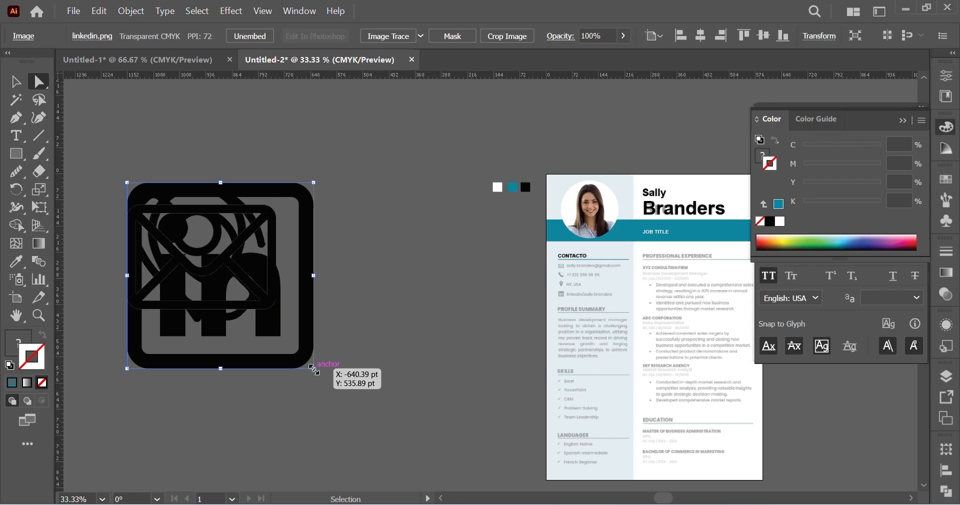
{"action": "left_click_drag", "start_coordinate": [314, 369], "coordinate": [237, 292]}
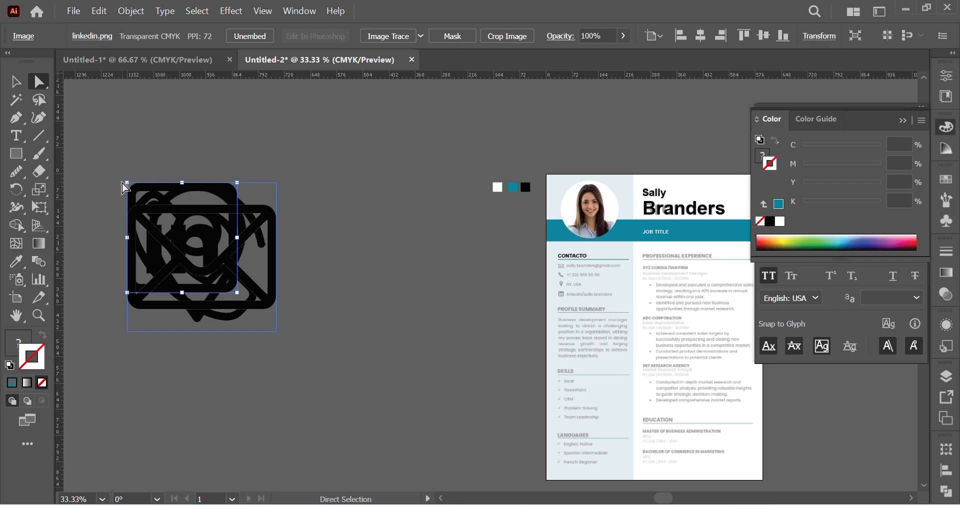
{"action": "left_click_drag", "start_coordinate": [137, 187], "coordinate": [324, 126]}
{"action": "left_click_drag", "start_coordinate": [161, 198], "coordinate": [180, 381]}
{"action": "left_click_drag", "start_coordinate": [205, 266], "coordinate": [389, 403]}
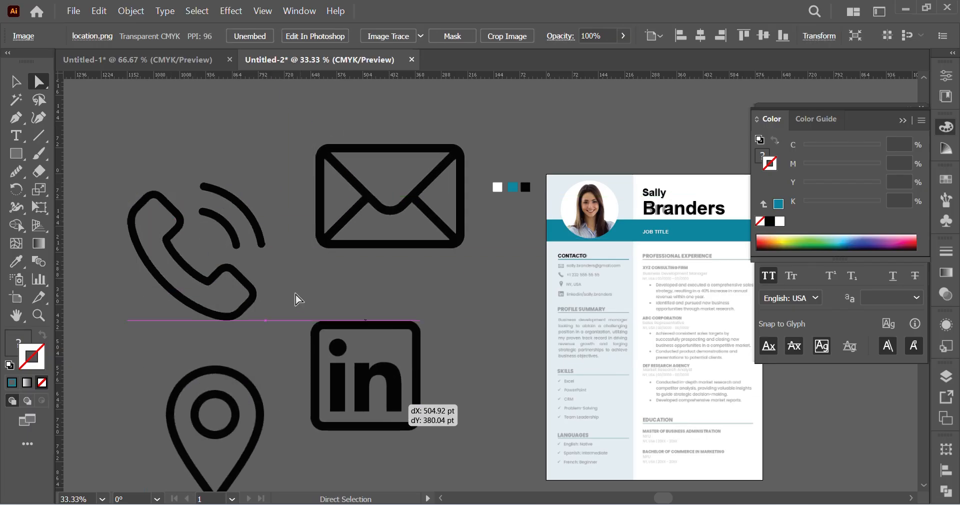
Step: Image Trace the mail, phone, LinkedIn and location icons with the default preset
{"action": "left_click", "coordinate": [360, 220]}
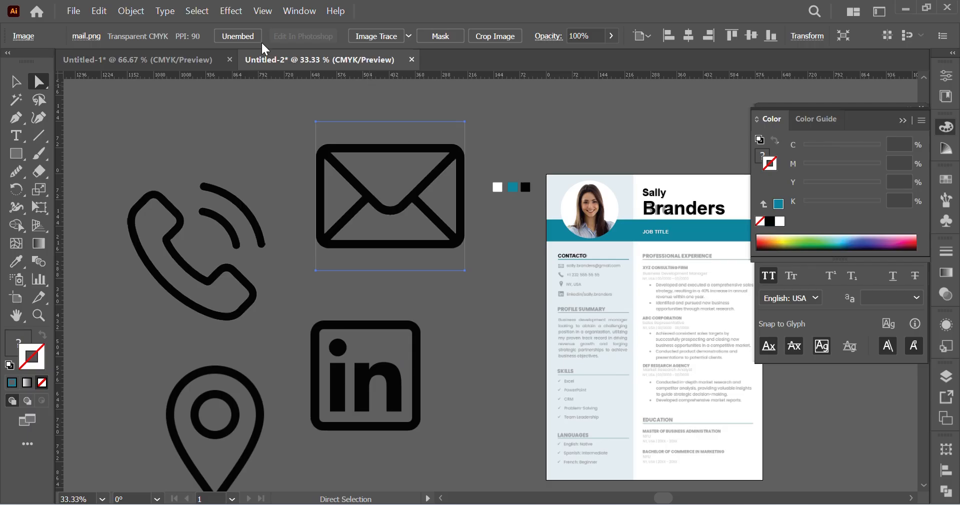
{"action": "left_click", "coordinate": [376, 36]}
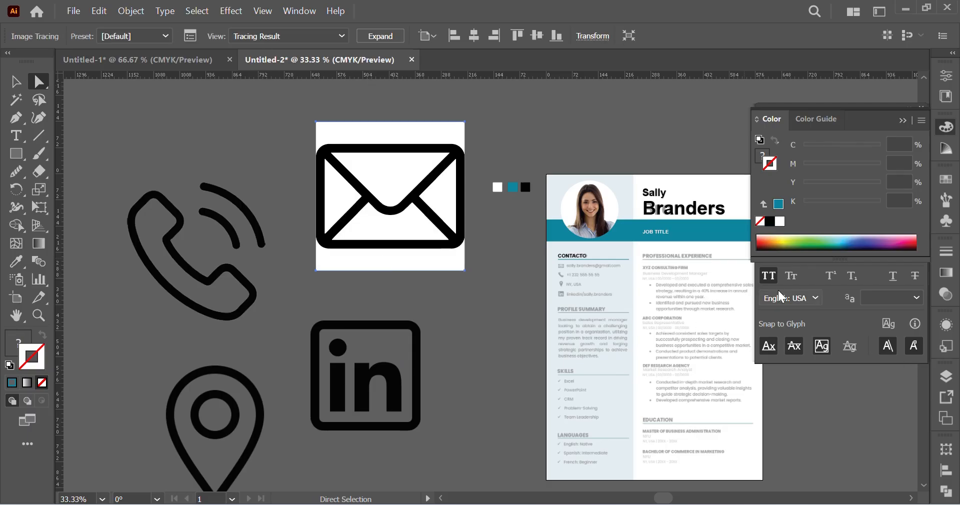
{"action": "left_click", "coordinate": [229, 286]}
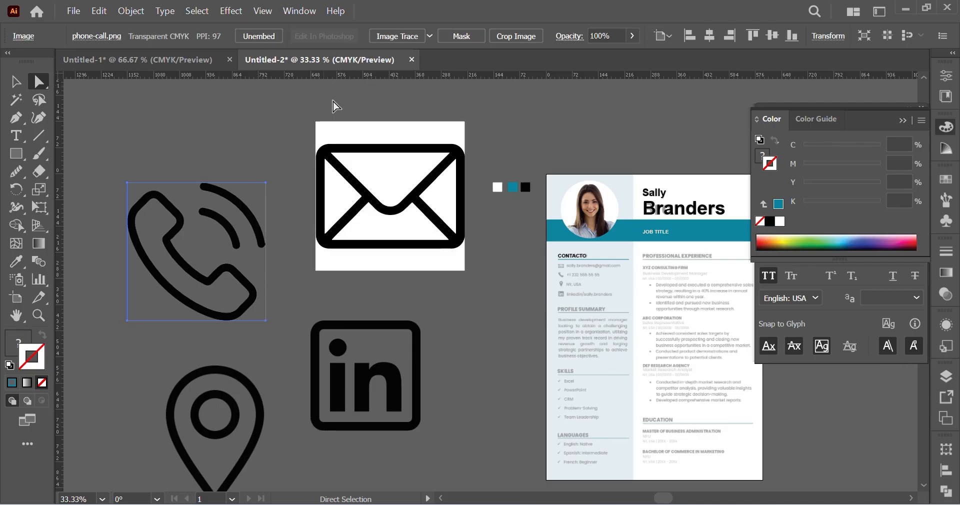
{"action": "left_click", "coordinate": [377, 36]}
{"action": "left_click", "coordinate": [362, 377]}
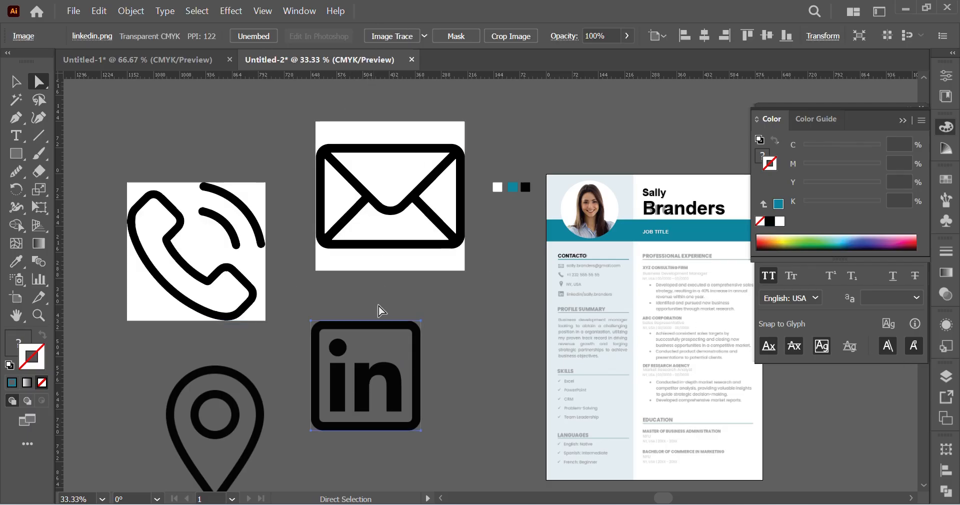
{"action": "left_click", "coordinate": [376, 37]}
{"action": "left_click", "coordinate": [259, 422]}
{"action": "left_click", "coordinate": [363, 36]}
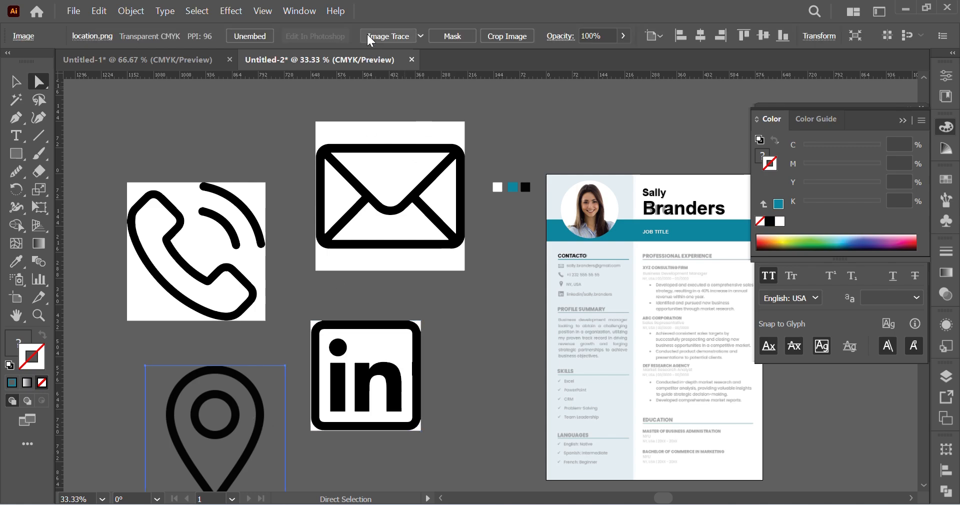
Step: Open the Image Trace options and enable Ignore White for the mail, LinkedIn, location and phone tracings one by one
{"action": "left_click", "coordinate": [412, 214], "text": "shift"}
{"action": "left_click", "coordinate": [193, 261], "text": "shift"}
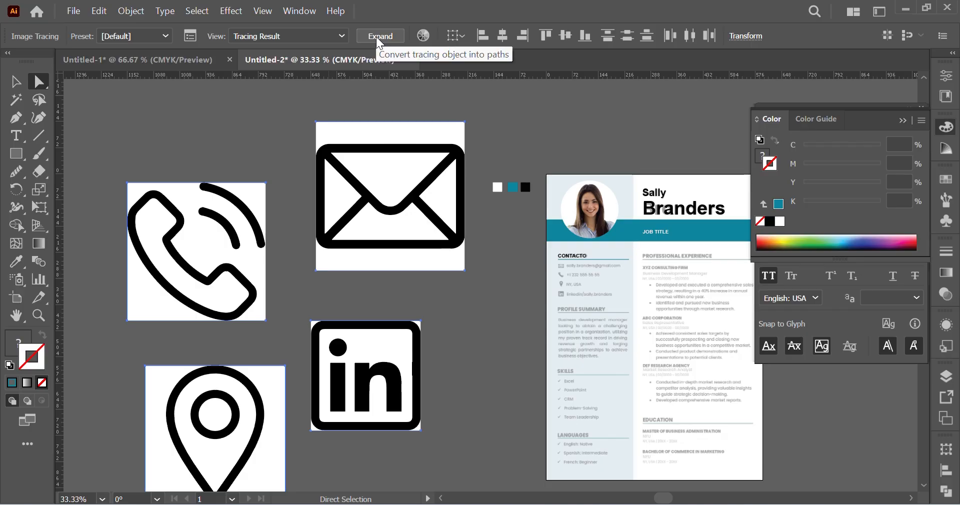
{"action": "left_click", "coordinate": [191, 39]}
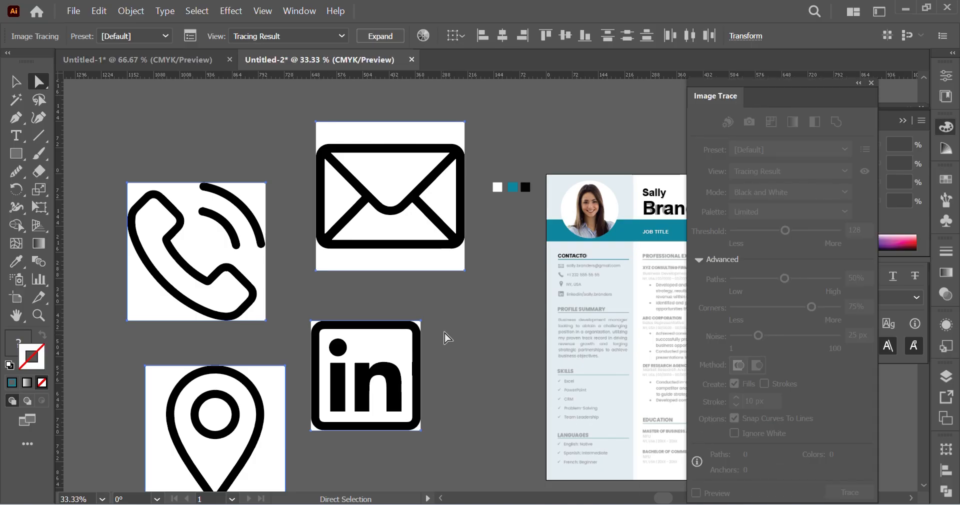
{"action": "left_click", "coordinate": [447, 338]}
{"action": "left_click", "coordinate": [411, 229]}
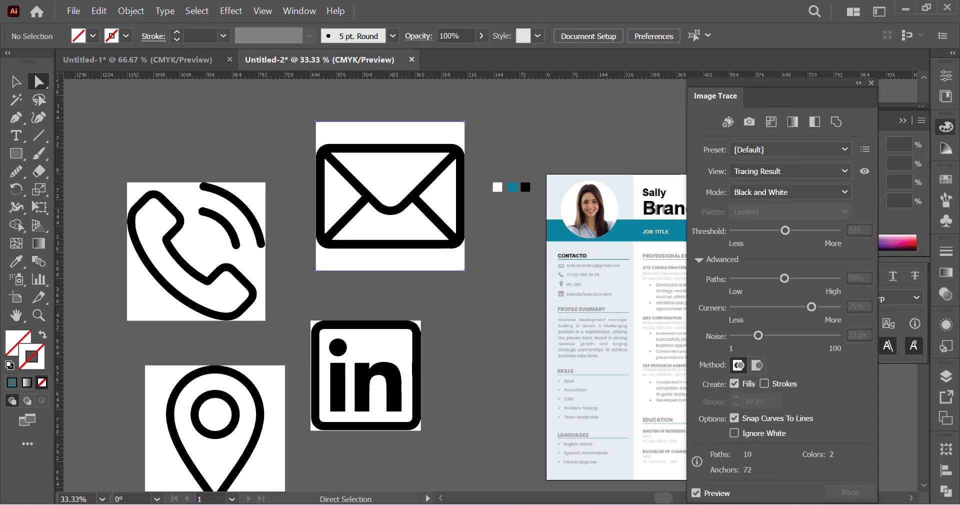
{"action": "left_click", "coordinate": [735, 433]}
{"action": "left_click", "coordinate": [396, 403]}
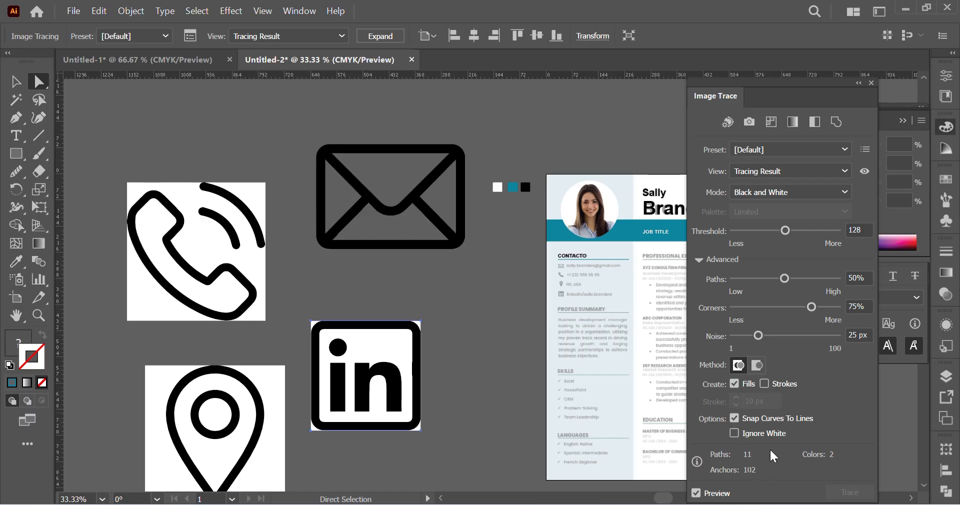
{"action": "left_click", "coordinate": [734, 433]}
{"action": "left_click", "coordinate": [283, 420]}
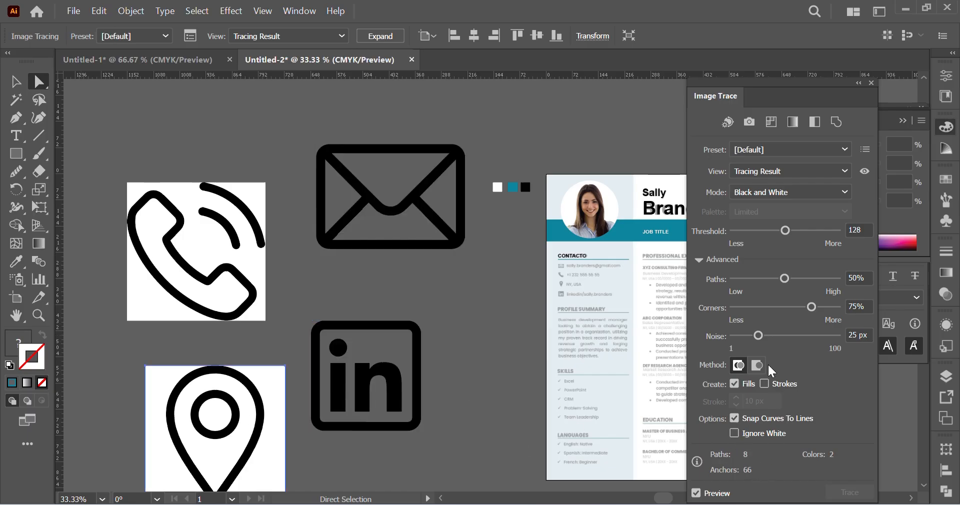
{"action": "left_click", "coordinate": [734, 432]}
{"action": "left_click", "coordinate": [185, 249]}
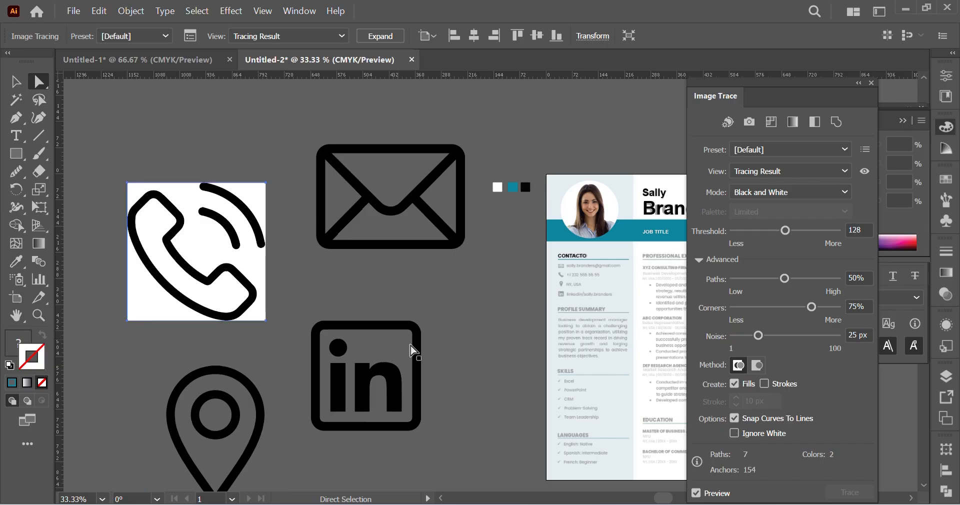
{"action": "left_click", "coordinate": [735, 433]}
Step: Select all four icon tracings together and expand them into vector paths
{"action": "left_click", "coordinate": [383, 389], "text": "shift"}
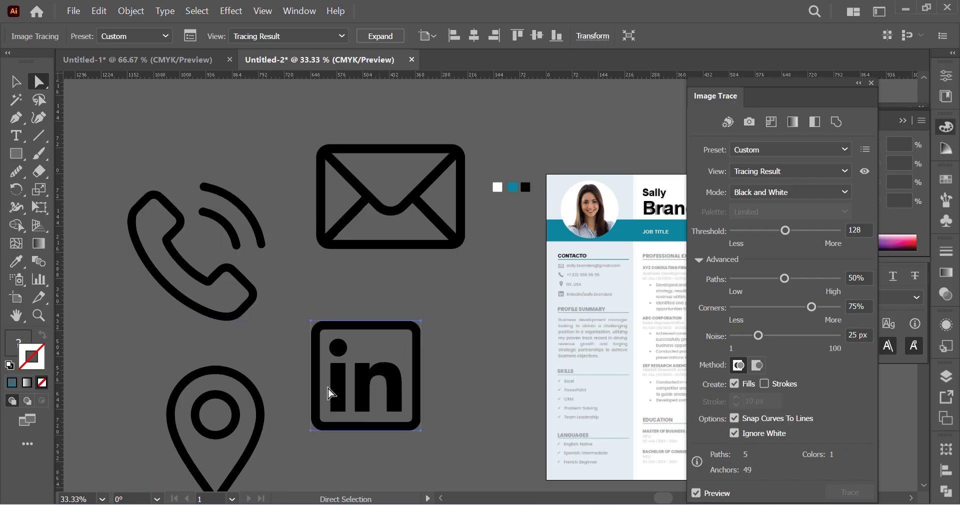
{"action": "left_click", "coordinate": [228, 371], "text": "shift"}
{"action": "left_click", "coordinate": [450, 195], "text": "shift"}
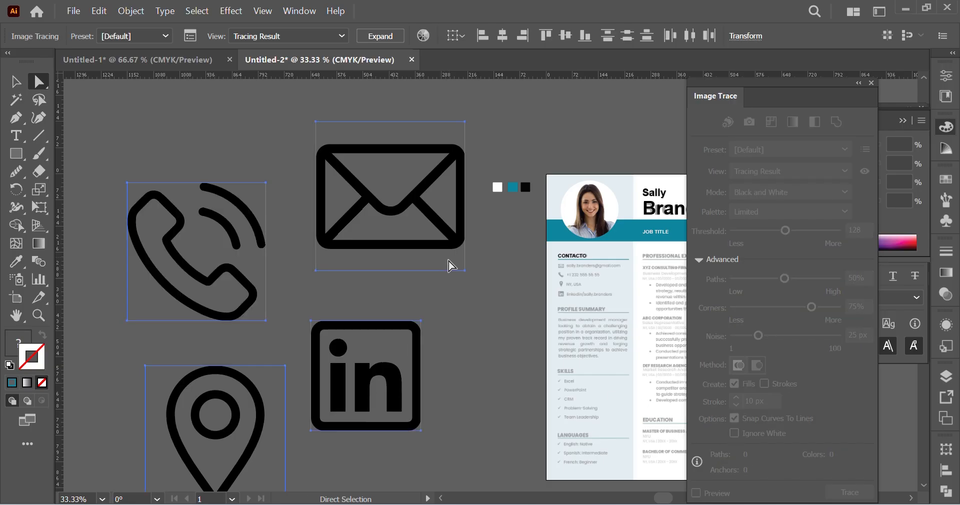
{"action": "left_click", "coordinate": [376, 36]}
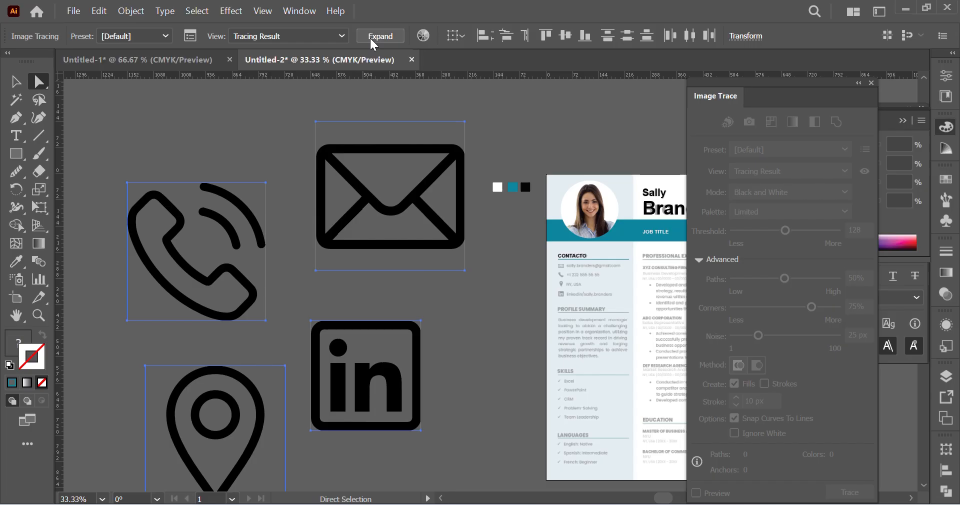
Step: Scale the four icons down together to a small size and move them onto the contact details below the CONTACTO heading
{"action": "key", "text": "ctrl"}
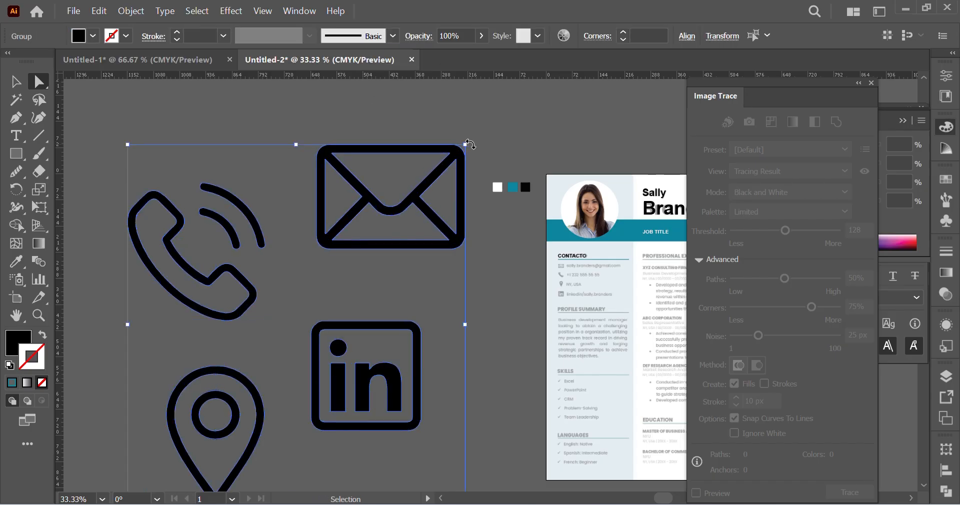
{"action": "left_click_drag", "start_coordinate": [468, 145], "coordinate": [313, 290]}
{"action": "key", "text": "ctrl+equal"}
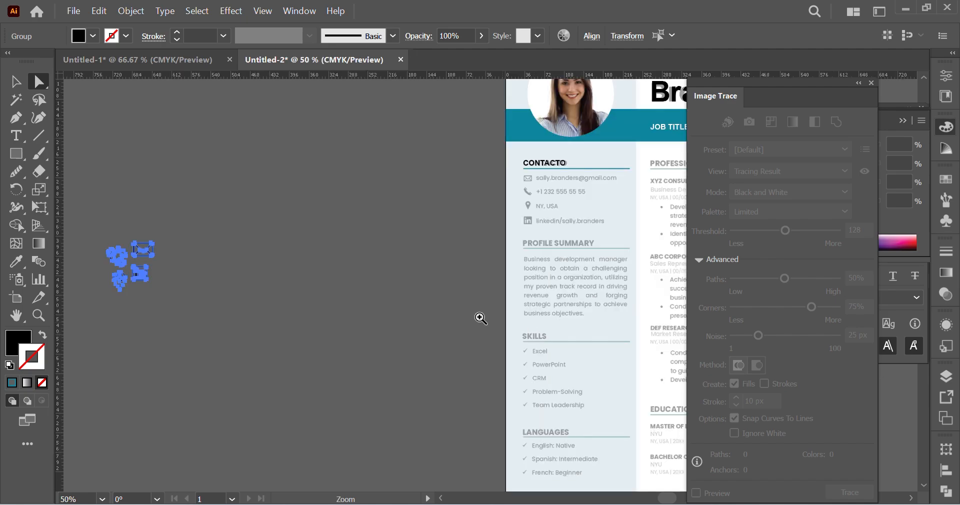
{"action": "key", "text": "ctrl"}
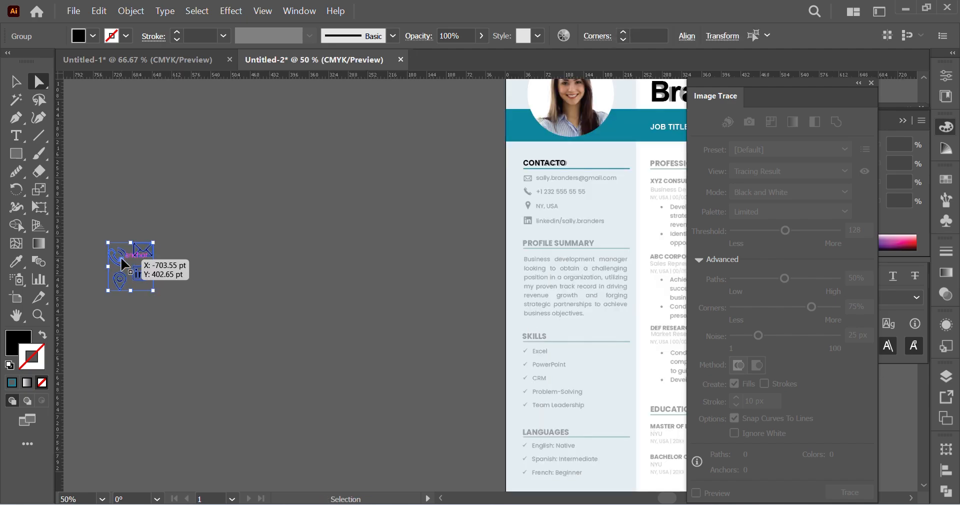
{"action": "left_click_drag", "start_coordinate": [121, 256], "coordinate": [561, 196]}
{"action": "key", "text": "ctrl+space"}
{"action": "left_click", "coordinate": [561, 206], "text": "ctrl"}
{"action": "left_click", "coordinate": [464, 276], "text": "ctrl"}
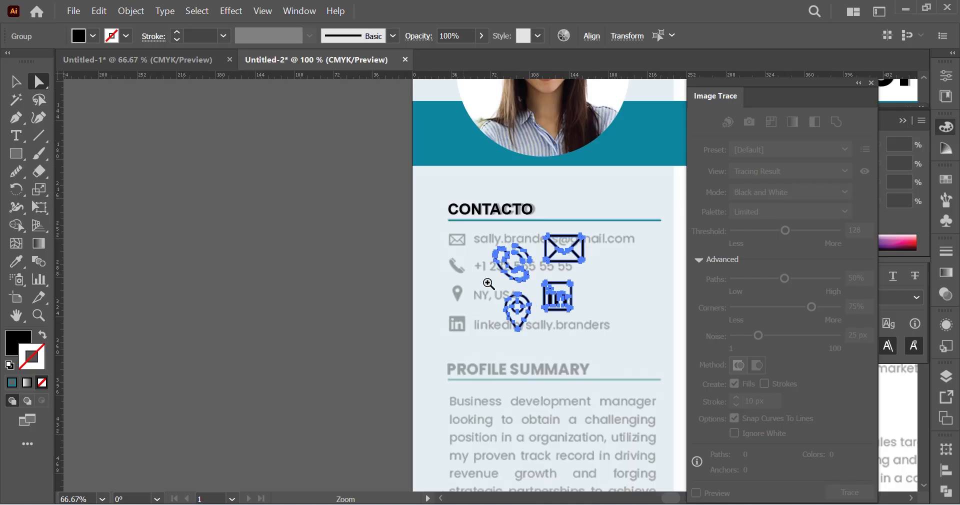
{"action": "left_click", "coordinate": [492, 282], "text": "ctrl"}
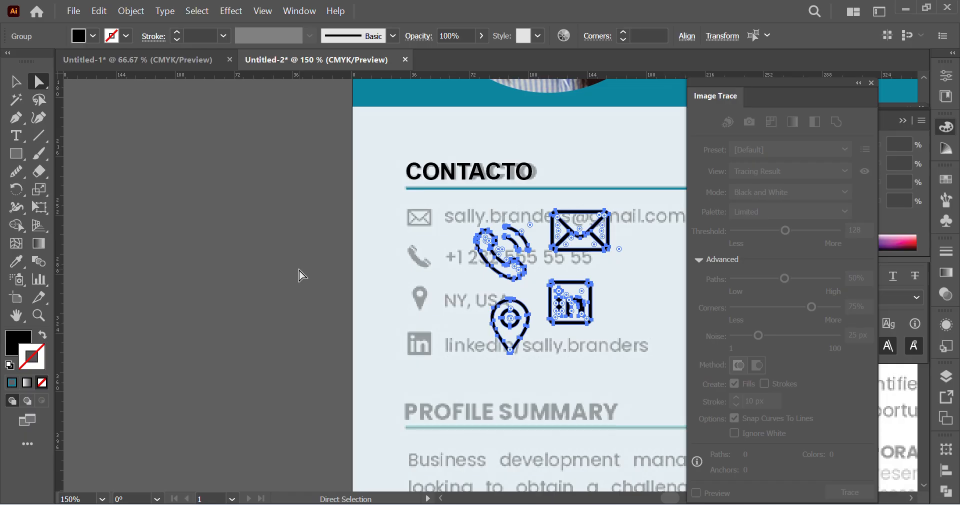
{"action": "key", "text": "ctrl"}
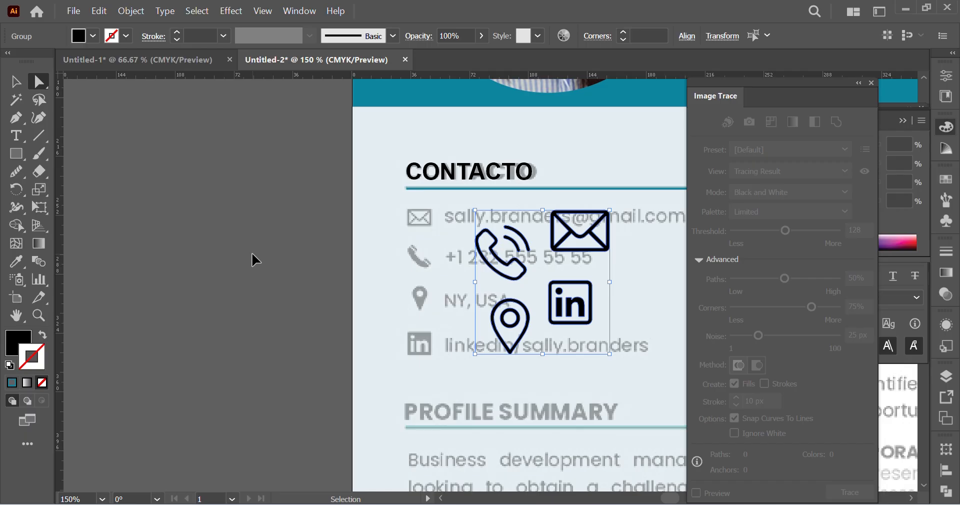
Step: Scale the four contact icons together to roughly the size of the faded reference icons
{"action": "left_click", "coordinate": [38, 81]}
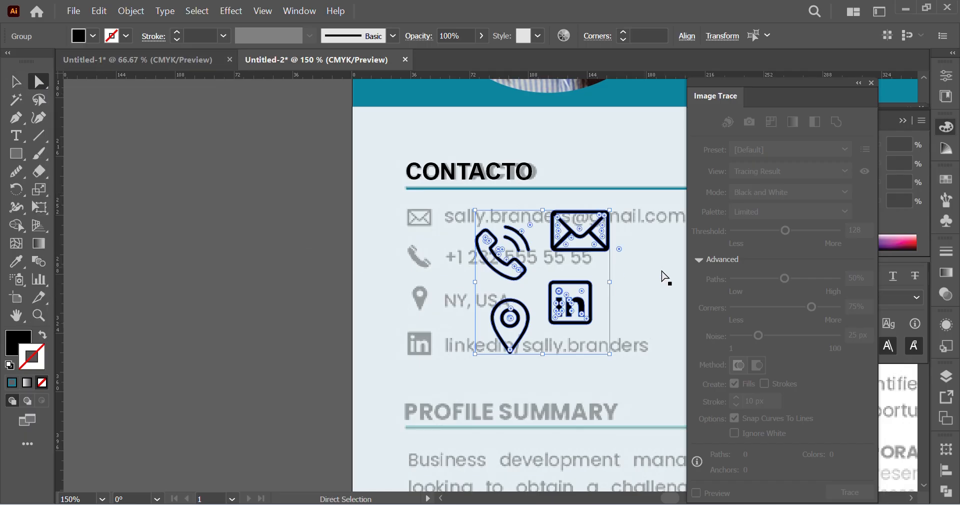
{"action": "left_click_drag", "start_coordinate": [610, 283], "coordinate": [513, 276]}
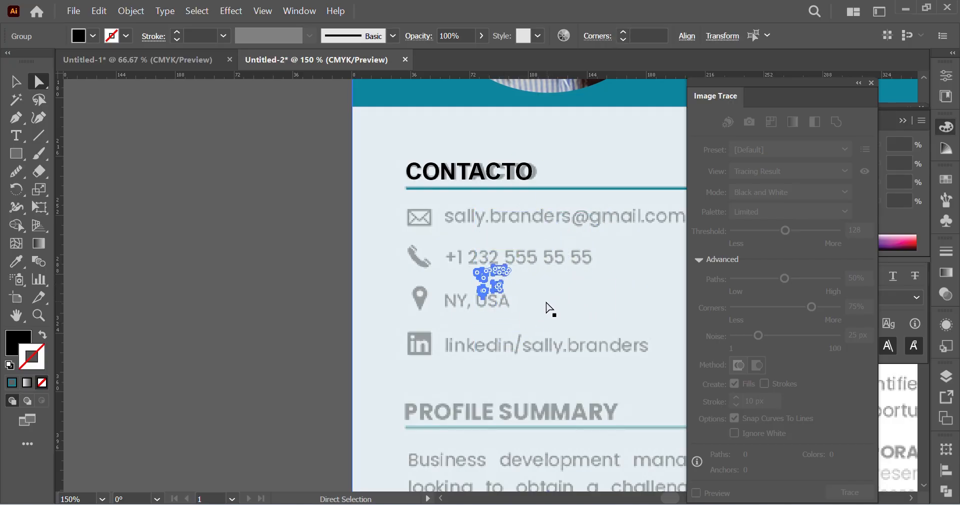
{"action": "key", "text": "ctrl+plus"}
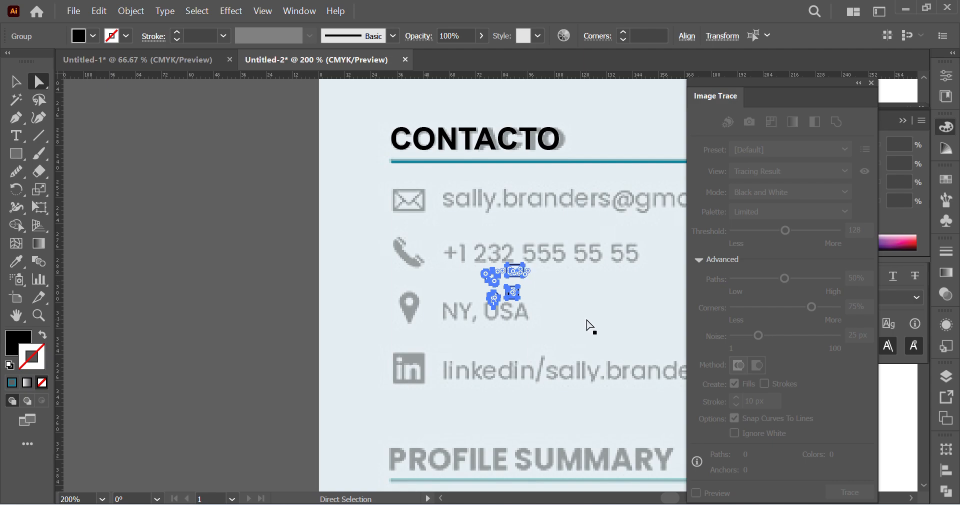
{"action": "key", "text": "v"}
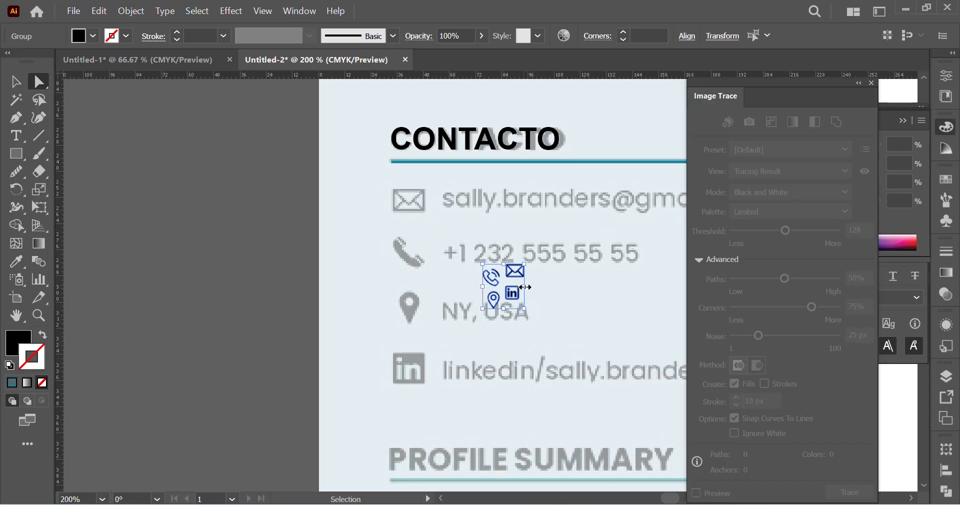
{"action": "left_click_drag", "start_coordinate": [525, 287], "coordinate": [555, 299]}
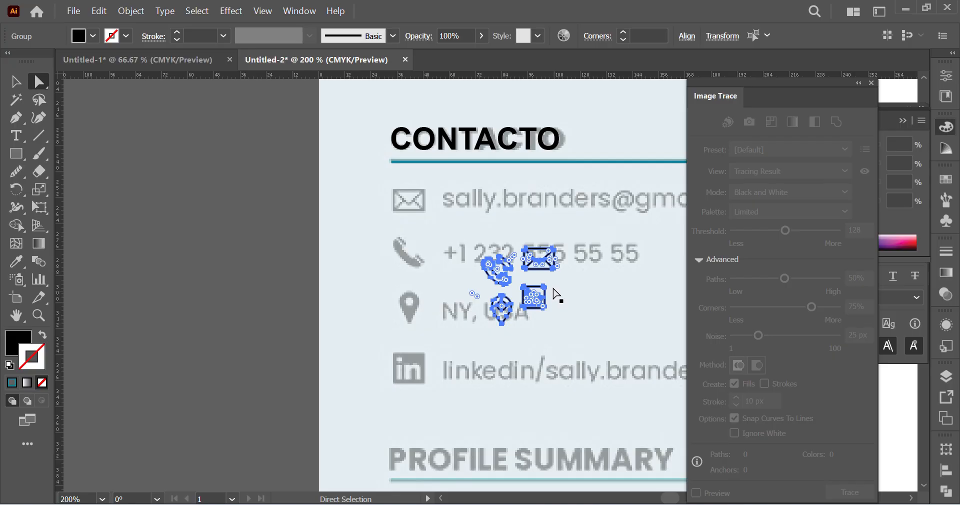
Step: Move the four icons together off the artboard onto the empty canvas beside the CONTACTO section
{"action": "scroll", "coordinate": [556, 295], "scroll_direction": "left", "scroll_amount": 2}
{"action": "left_click_drag", "start_coordinate": [507, 251], "coordinate": [322, 199]}
{"action": "key", "text": "ctrl+z"}
{"action": "left_click_drag", "start_coordinate": [608, 256], "coordinate": [347, 171]}
{"action": "left_click", "coordinate": [335, 269]}
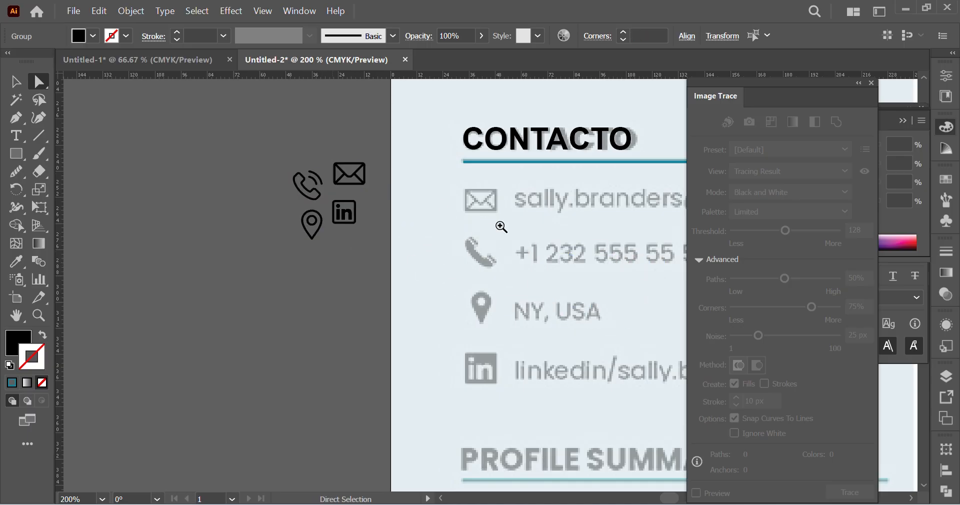
Step: Place the mail, phone and location icons individually over their matching faded reference icons
{"action": "left_click", "coordinate": [502, 225], "text": "ctrl"}
{"action": "scroll", "coordinate": [502, 225], "scroll_direction": "down", "scroll_amount": 1}
{"action": "left_click", "coordinate": [20, 75]}
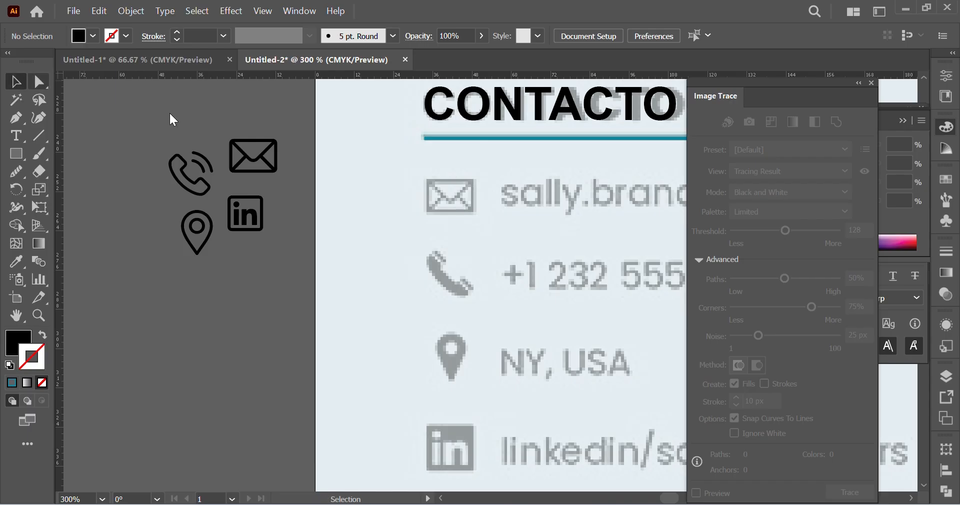
{"action": "left_click_drag", "start_coordinate": [249, 148], "coordinate": [445, 189]}
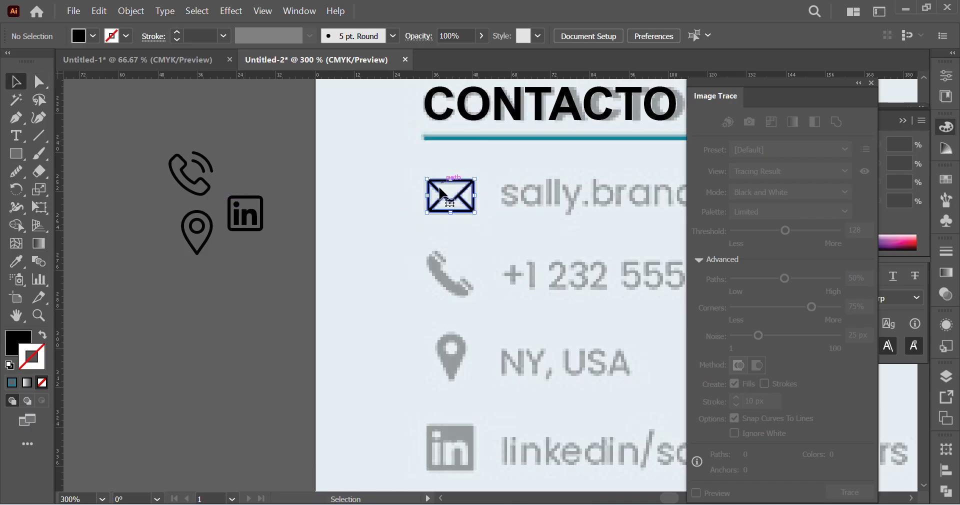
{"action": "left_click_drag", "start_coordinate": [172, 174], "coordinate": [441, 288]}
{"action": "left_click_drag", "start_coordinate": [210, 238], "coordinate": [465, 366]}
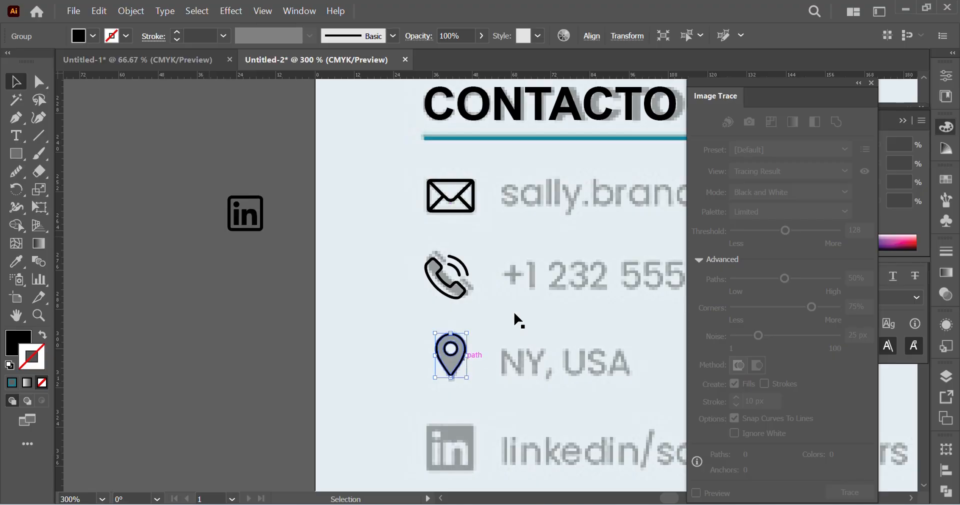
Step: Place the LinkedIn icon over its faded reference icon, aligned in the column with the other contact icons
{"action": "left_click", "coordinate": [255, 217]}
{"action": "scroll", "coordinate": [274, 172], "scroll_direction": "down", "scroll_amount": 3}
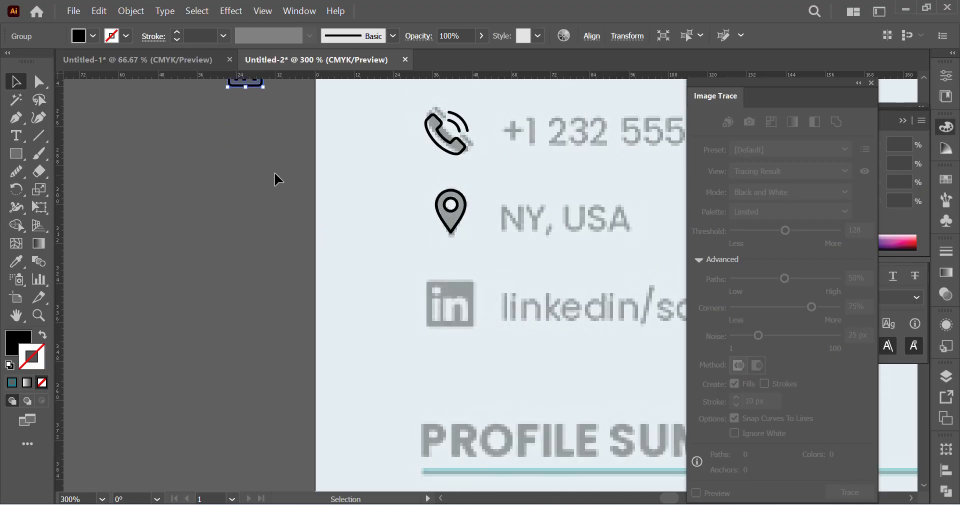
{"action": "scroll", "coordinate": [264, 168], "scroll_direction": "up", "scroll_amount": 1}
{"action": "scroll", "coordinate": [264, 167], "scroll_direction": "up", "scroll_amount": 1}
{"action": "left_click_drag", "start_coordinate": [250, 131], "coordinate": [451, 328]}
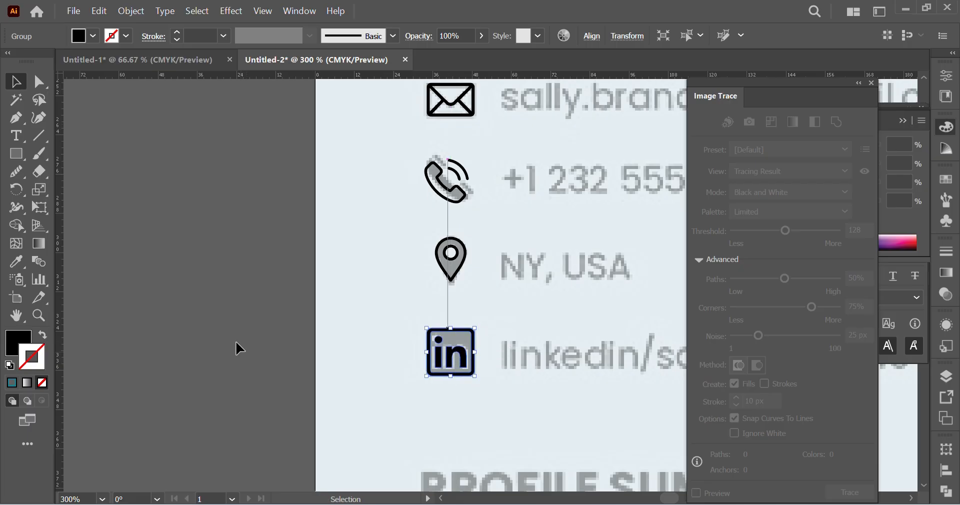
{"action": "left_click", "coordinate": [221, 298]}
Step: Add a text object beside the mail icon, set it to Arial Regular and turn off All Caps
{"action": "scroll", "coordinate": [198, 316], "scroll_direction": "right", "scroll_amount": 3}
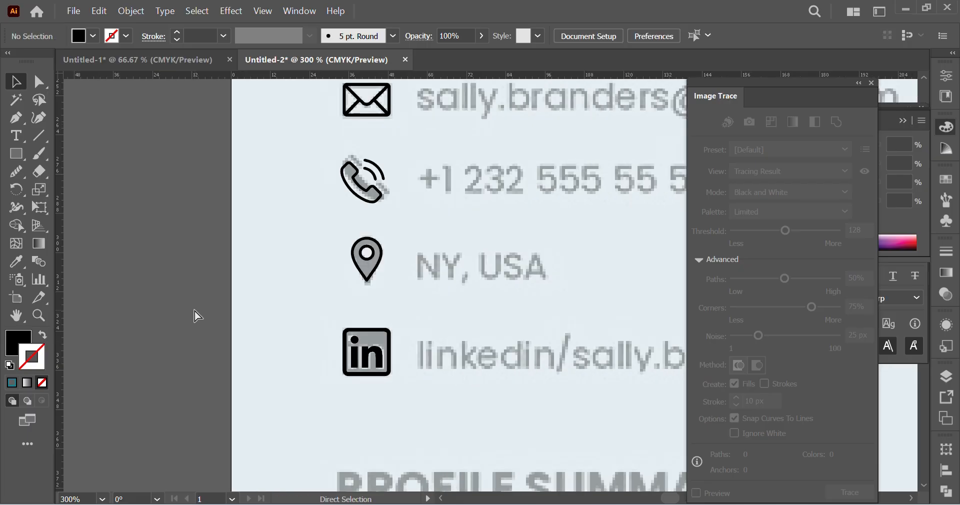
{"action": "key", "text": "ctrl+minus"}
{"action": "key", "text": "ctrl+minus"}
{"action": "scroll", "coordinate": [236, 310], "scroll_direction": "right", "scroll_amount": 6}
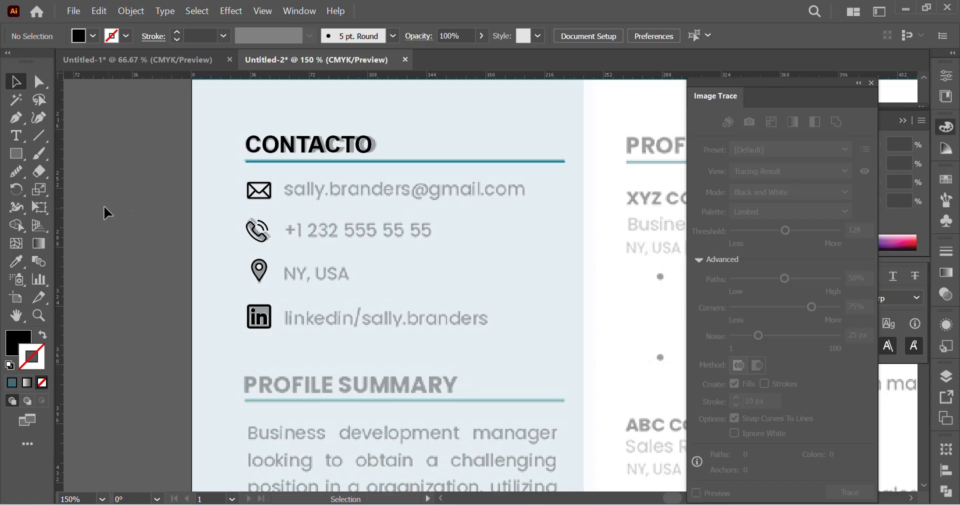
{"action": "left_click", "coordinate": [15, 135]}
{"action": "left_click", "coordinate": [294, 209]}
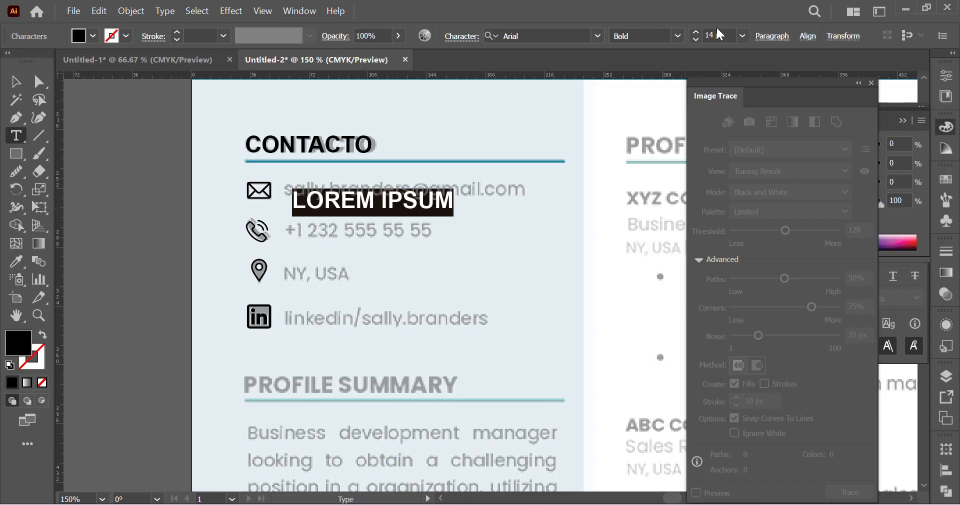
{"action": "left_click", "coordinate": [678, 35]}
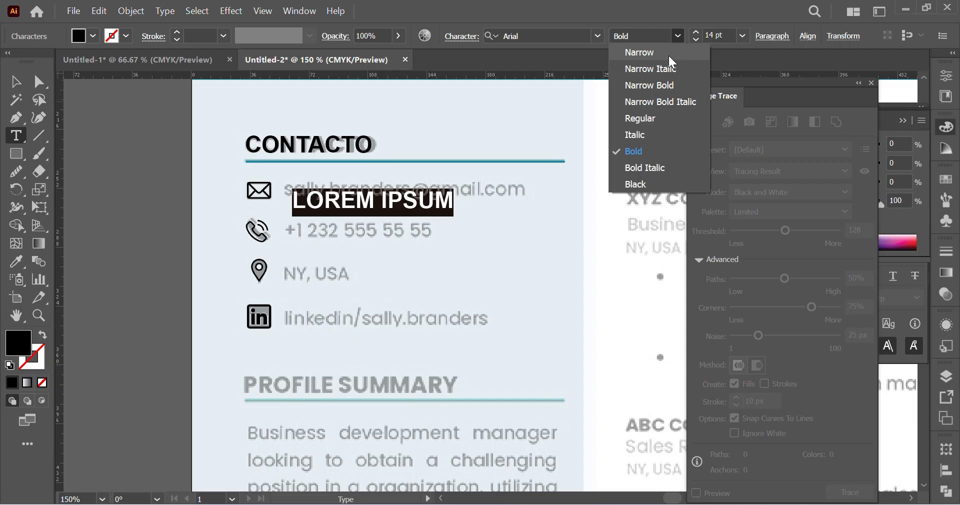
{"action": "left_click", "coordinate": [658, 119]}
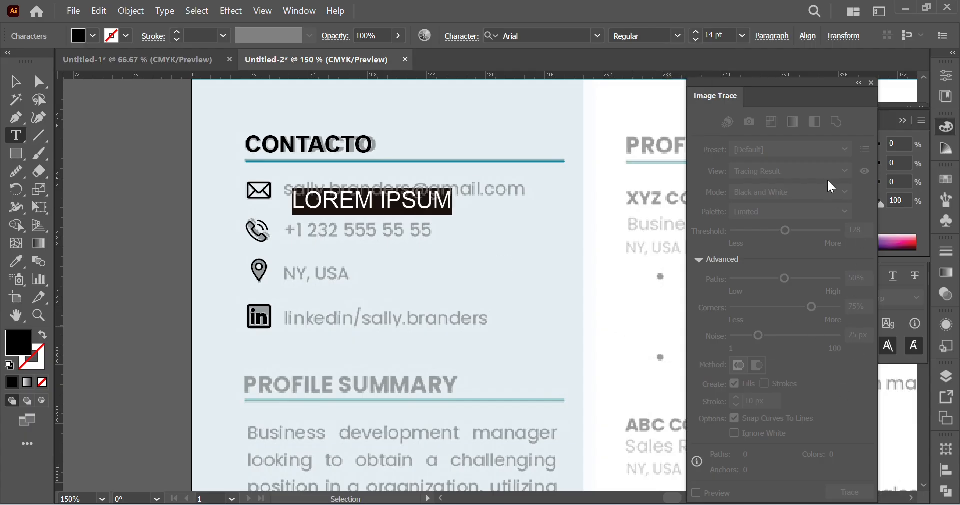
{"action": "left_click", "coordinate": [871, 84]}
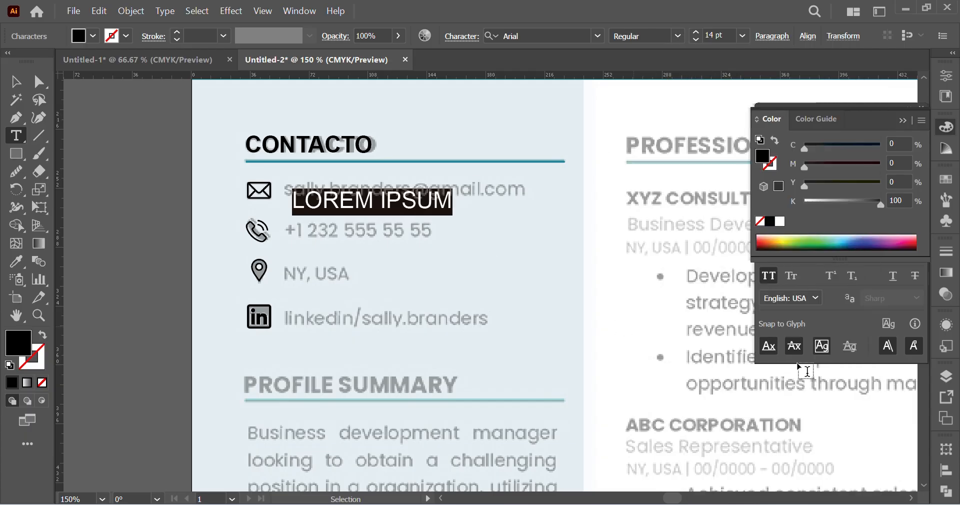
{"action": "left_click", "coordinate": [769, 273]}
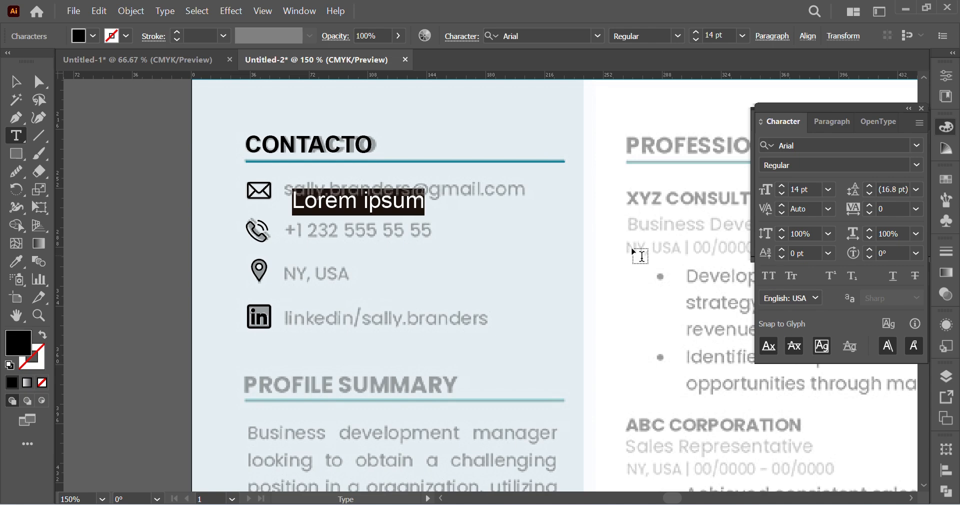
Step: Replace the placeholder text with the contact's e-mail address
{"action": "triple_click", "coordinate": [319, 201]}
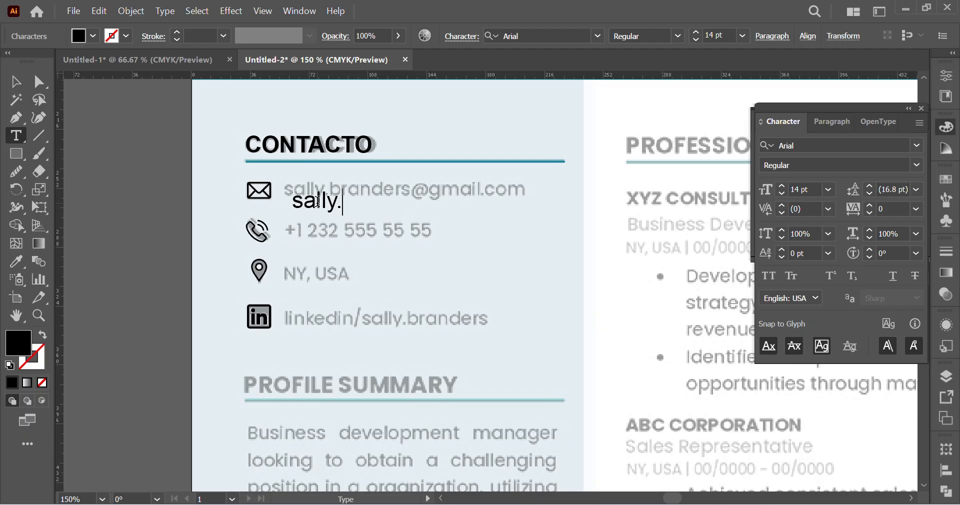
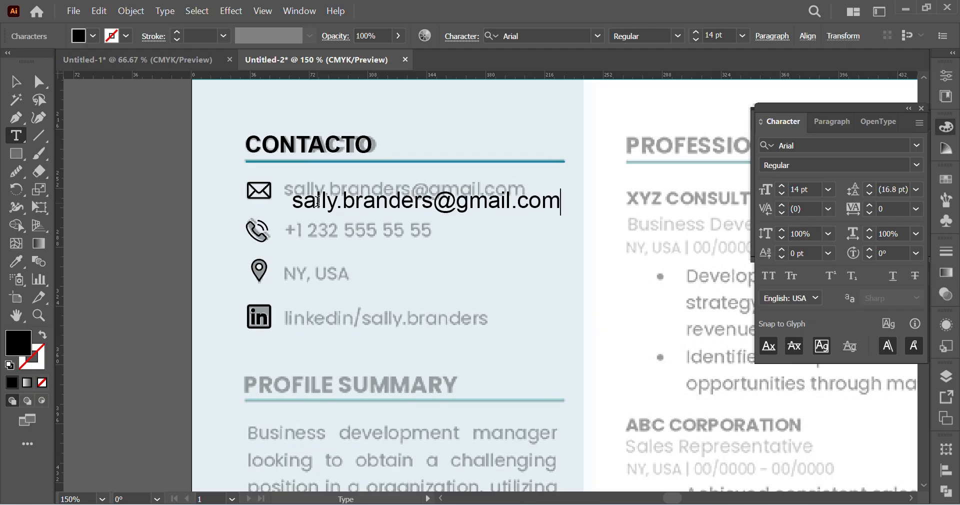
Step: Align the e-mail line with its faded reference beside the mail icon and set its font size to 12 pt
{"action": "left_click", "coordinate": [39, 82]}
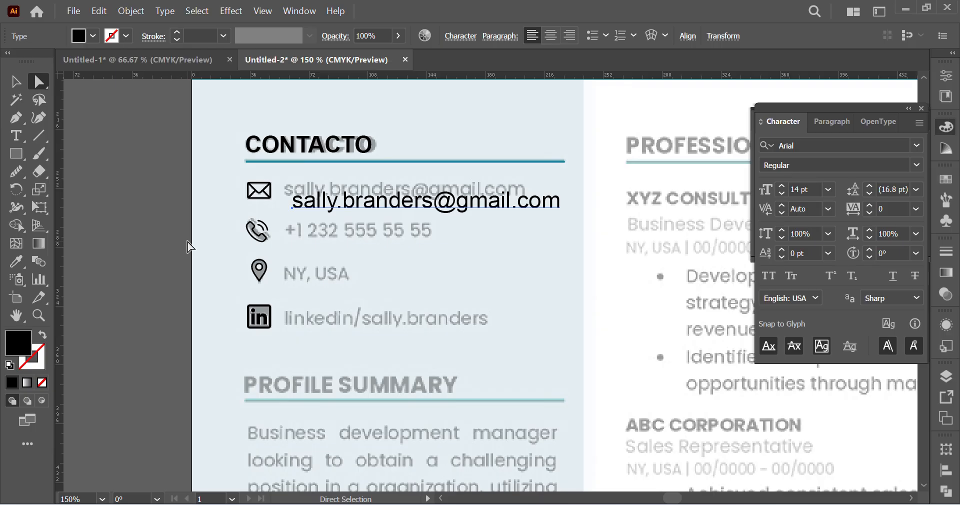
{"action": "left_click_drag", "start_coordinate": [327, 210], "coordinate": [318, 199]}
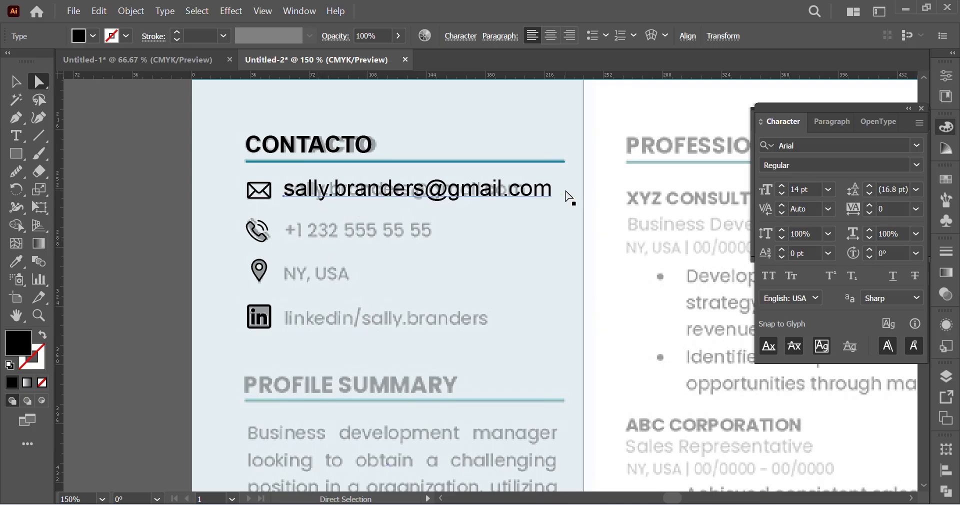
{"action": "left_click_drag", "start_coordinate": [549, 191], "coordinate": [524, 197]}
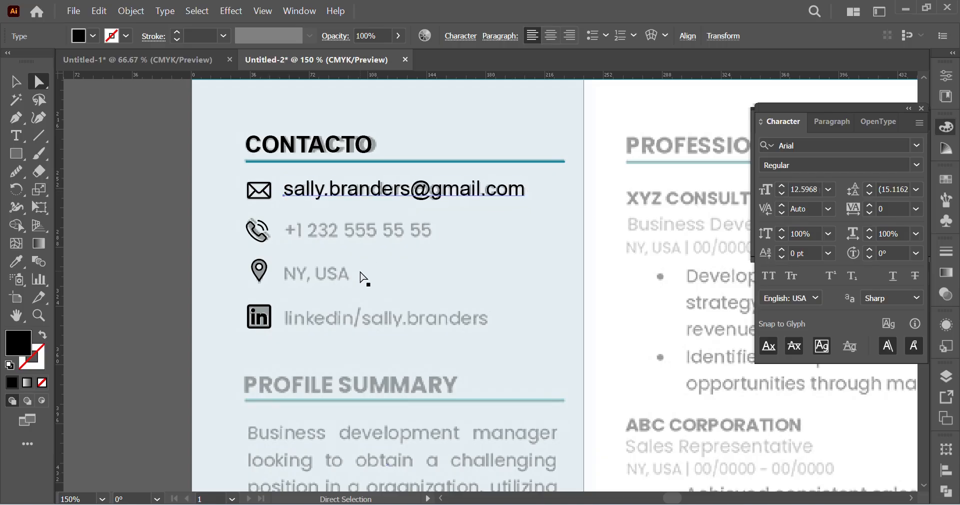
{"action": "left_click", "coordinate": [443, 259]}
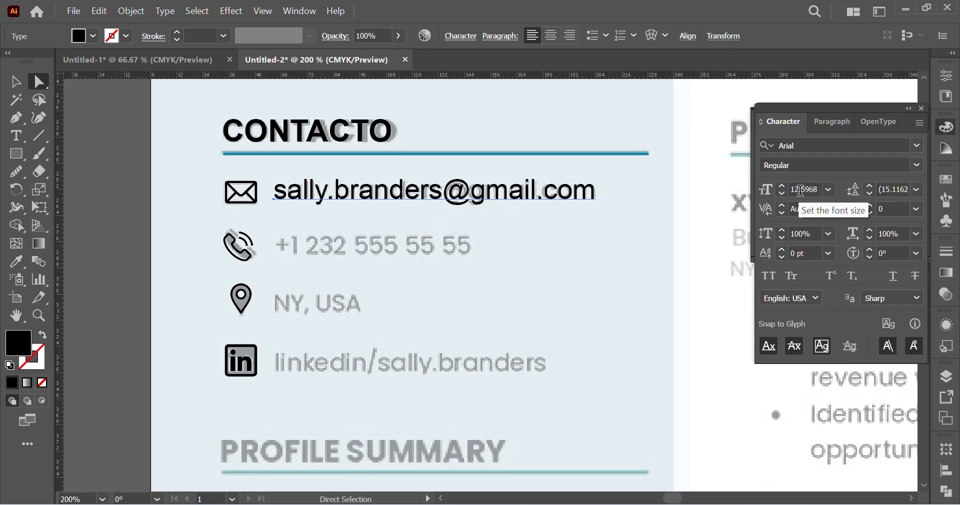
{"action": "left_click", "coordinate": [799, 190]}
{"action": "type", "text": "12"}
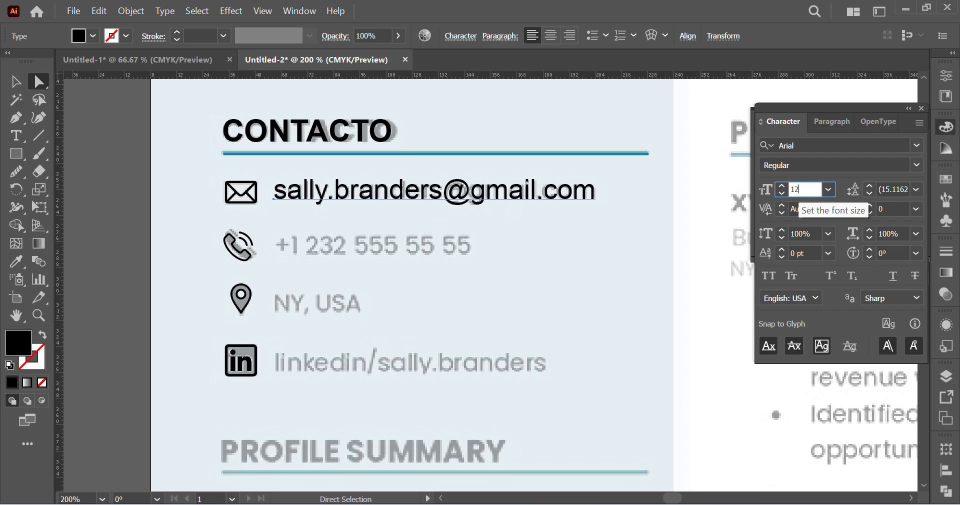
{"action": "key", "text": "Return"}
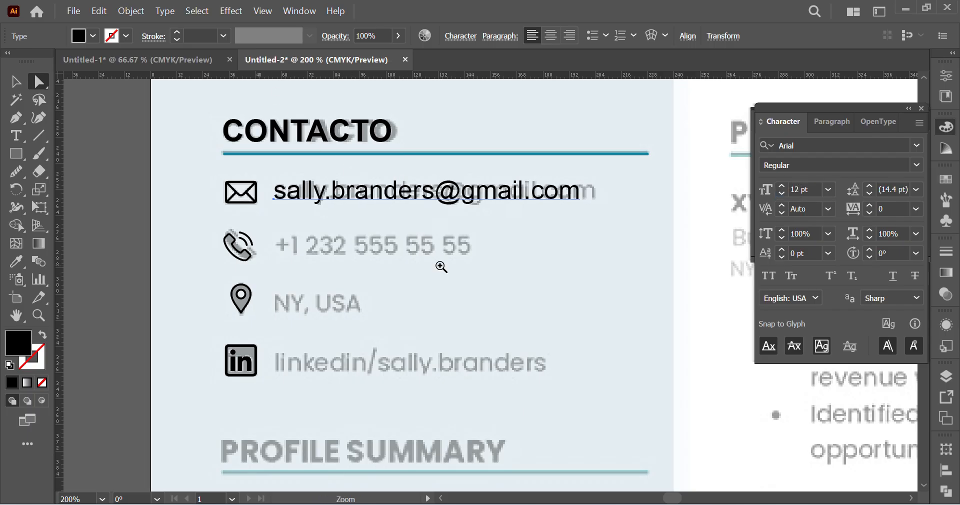
Step: Duplicate the e-mail line beside the phone, location and LinkedIn icons, nudging the lowest copy onto the LinkedIn reference text
{"action": "key", "text": "ctrl+plus"}
{"action": "scroll", "coordinate": [452, 232], "scroll_direction": "down", "scroll_amount": 2}
{"action": "left_click_drag", "start_coordinate": [434, 127], "coordinate": [434, 208]}
{"action": "key", "text": "ctrl+d"}
{"action": "key", "text": "ctrl+d"}
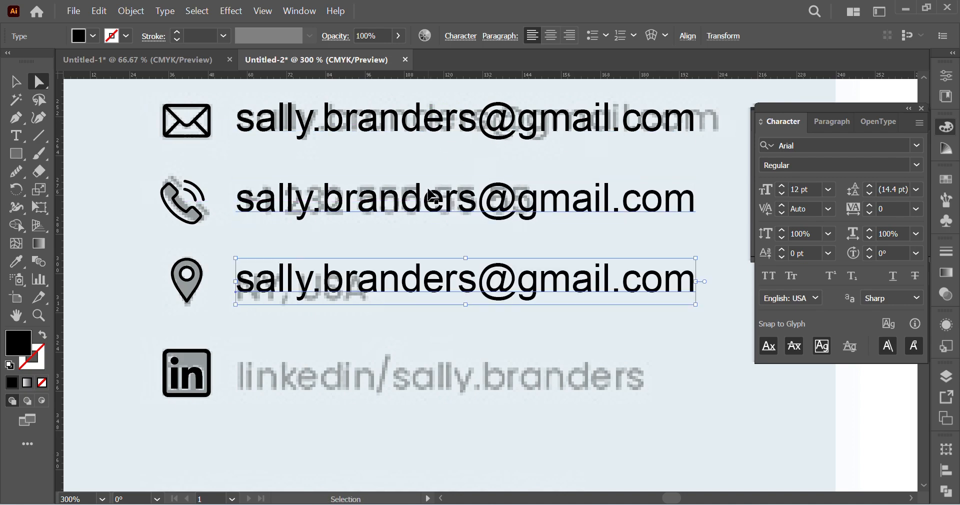
{"action": "key", "text": "Down"}
{"action": "key", "text": "Down"}
{"action": "key", "text": "Down"}
{"action": "key", "text": "Down"}
{"action": "key", "text": "Down"}
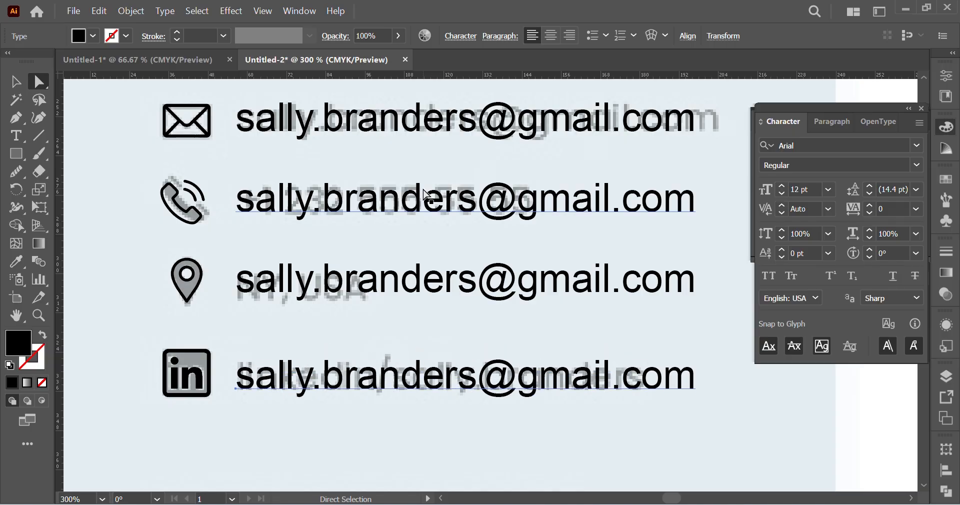
Step: Lock the pale blue sidebar background rectangle so that it cannot be selected with the contact text
{"action": "left_click_drag", "start_coordinate": [401, 93], "coordinate": [509, 388]}
{"action": "key", "text": "ctrl+z"}
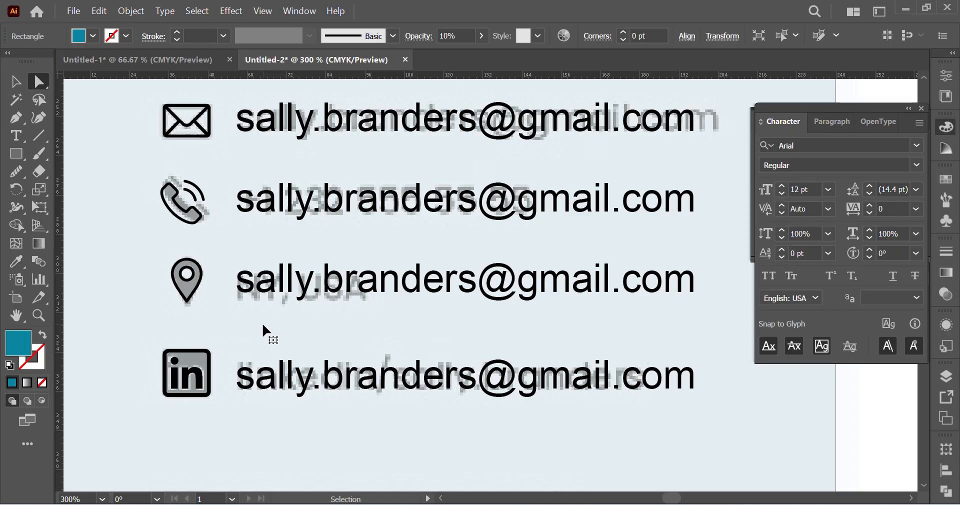
{"action": "key", "text": "ctrl+1"}
{"action": "scroll", "coordinate": [518, 249], "scroll_direction": "up", "scroll_amount": 3}
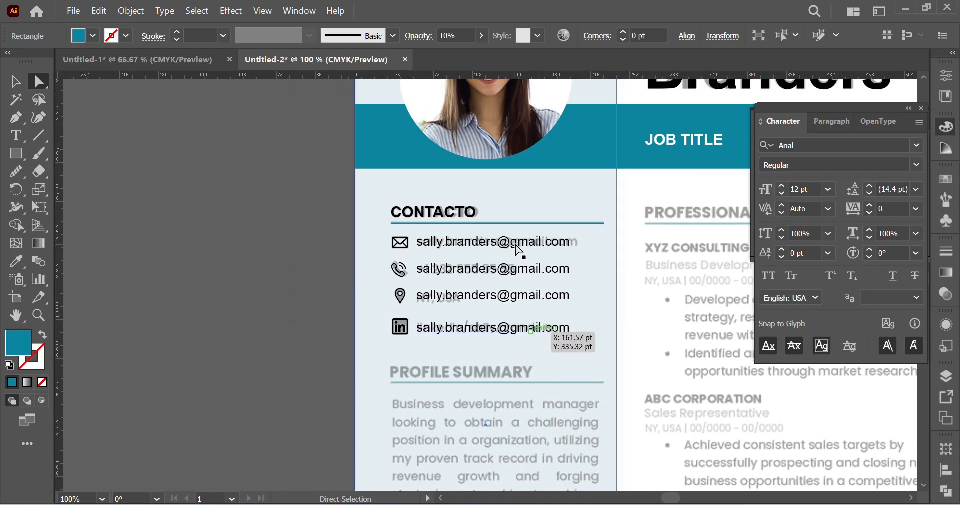
{"action": "left_click", "coordinate": [270, 246]}
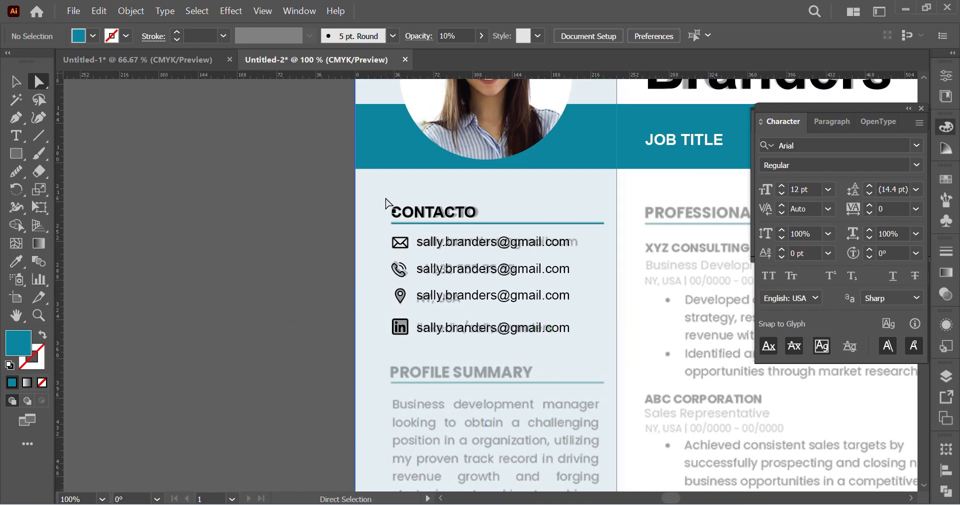
{"action": "left_click", "coordinate": [384, 197]}
{"action": "key", "text": "ctrl+2"}
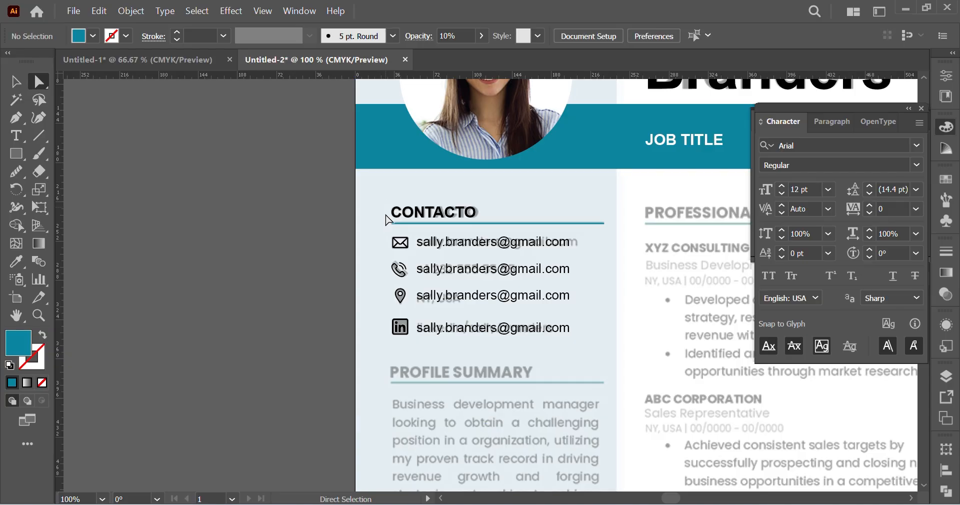
Step: Distribute the four e-mail lines under the CONTACTO heading evenly by their vertical centers
{"action": "key", "text": "ctrl+="}
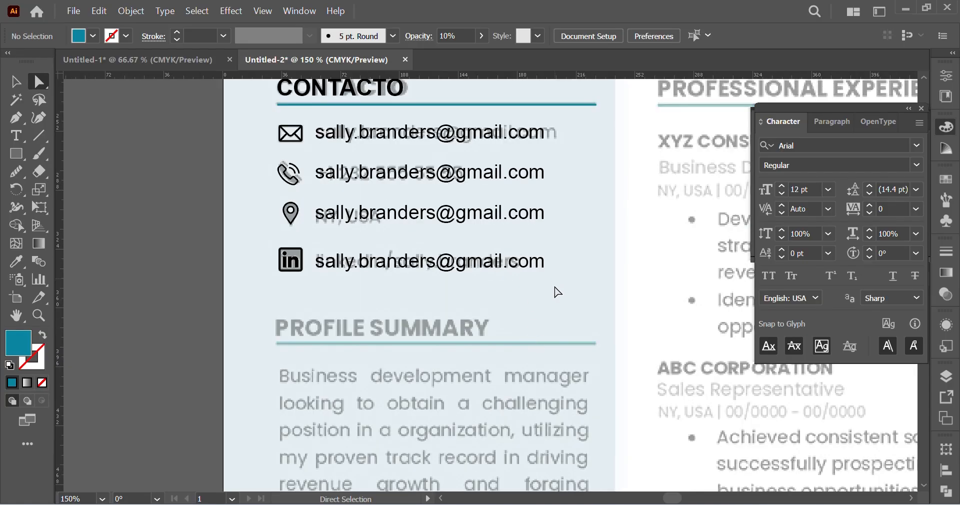
{"action": "left_click_drag", "start_coordinate": [558, 292], "coordinate": [411, 126]}
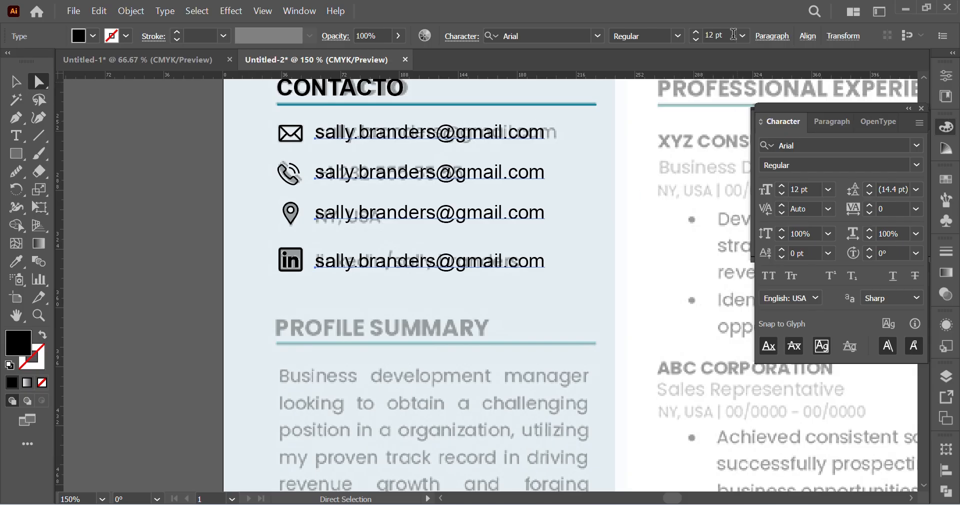
{"action": "left_click", "coordinate": [808, 37]}
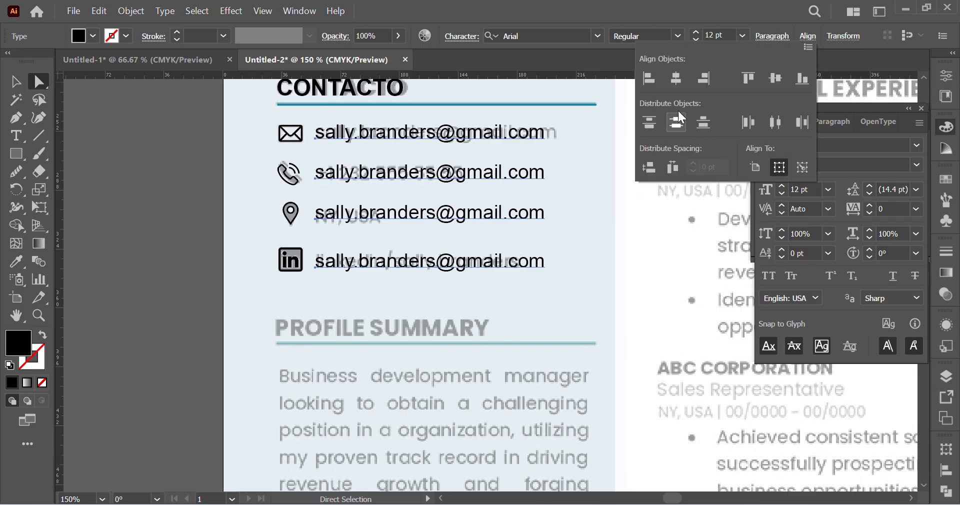
{"action": "left_click", "coordinate": [675, 123]}
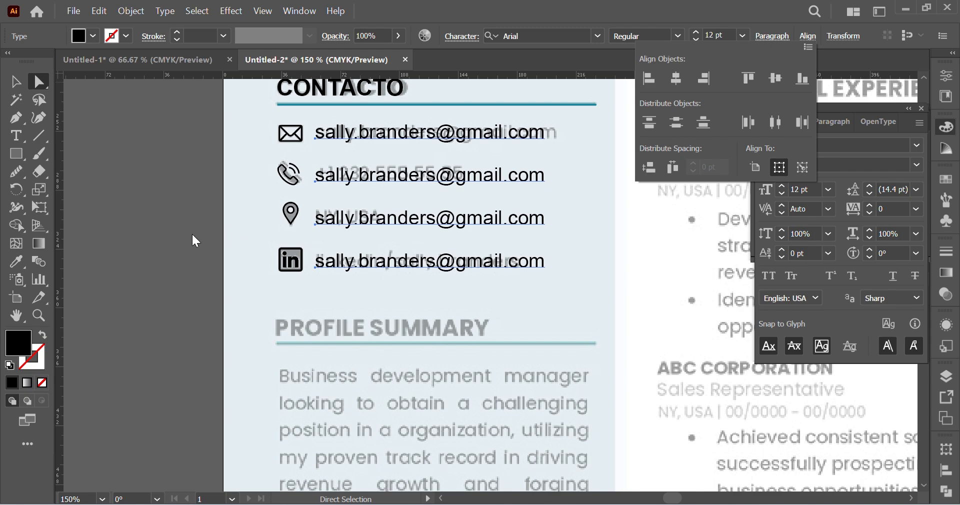
Step: Distribute the mail, phone, location and LinkedIn icons evenly by their vertical centers
{"action": "key", "text": "ctrl+equal"}
{"action": "key", "text": "ctrl+equal"}
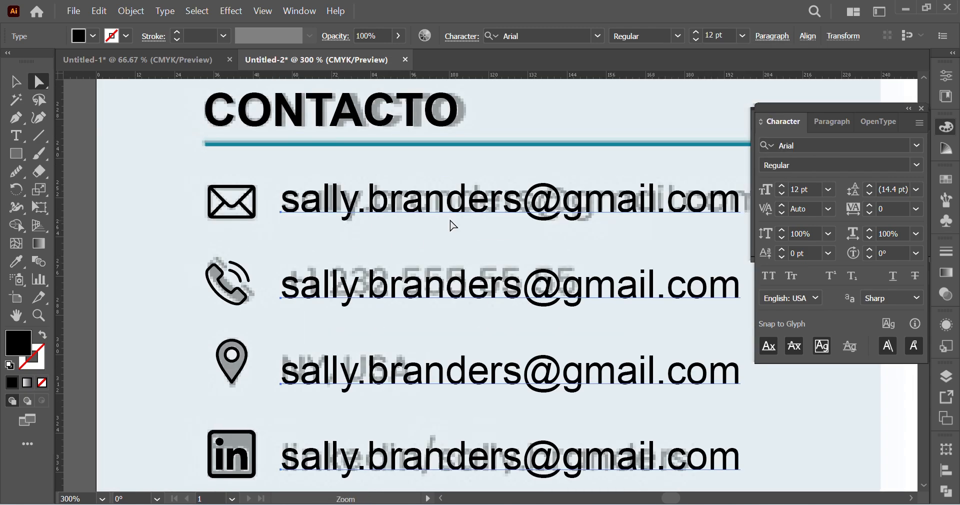
{"action": "scroll", "coordinate": [400, 317], "scroll_direction": "down", "scroll_amount": 2}
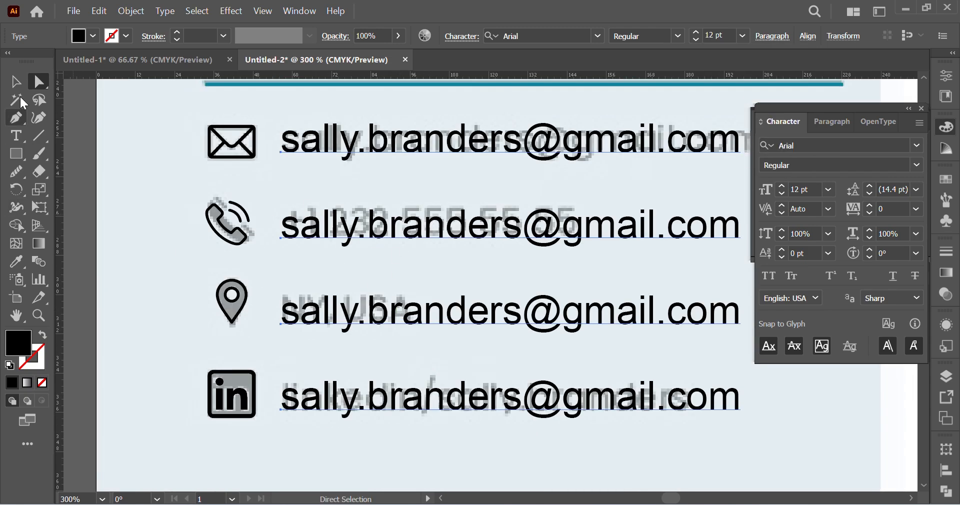
{"action": "left_click", "coordinate": [15, 81]}
{"action": "left_click", "coordinate": [181, 143]}
{"action": "left_click_drag", "start_coordinate": [181, 127], "coordinate": [207, 412]}
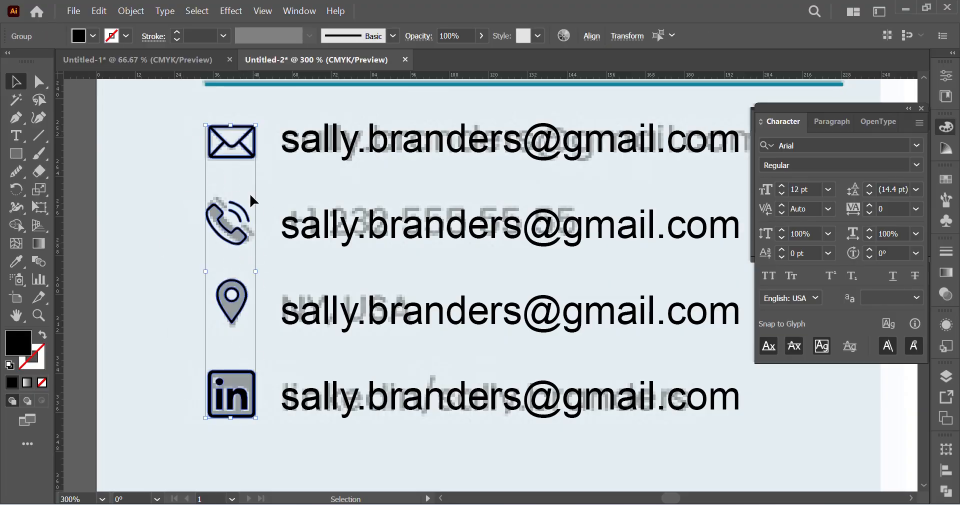
{"action": "left_click", "coordinate": [593, 38]}
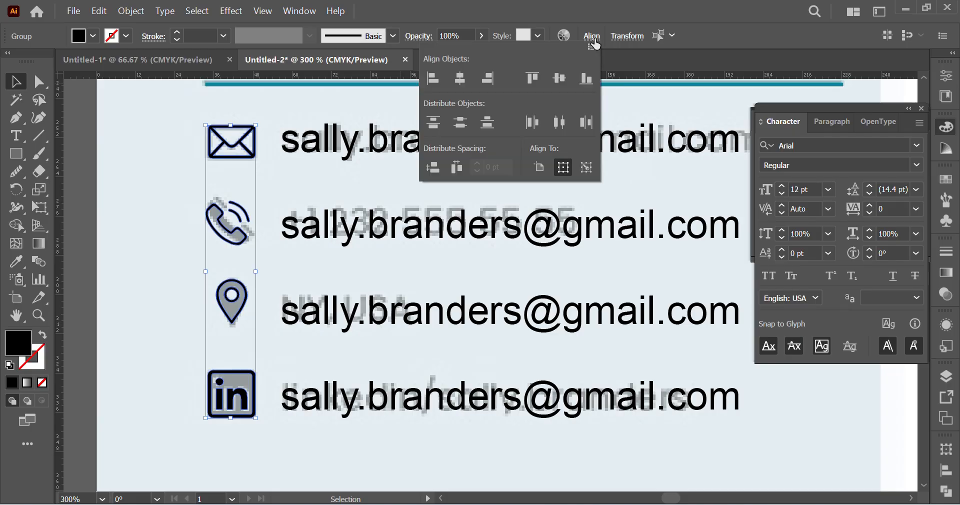
{"action": "left_click", "coordinate": [460, 122]}
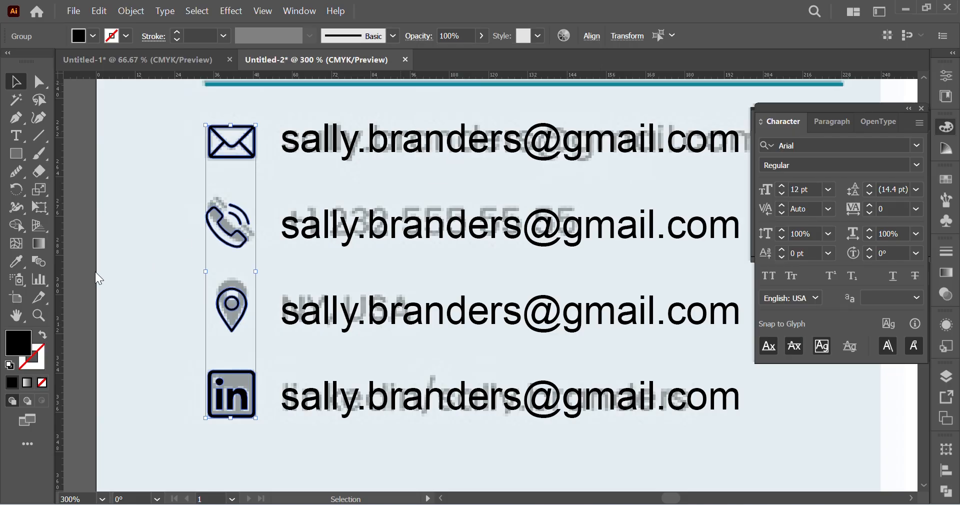
{"action": "left_click", "coordinate": [148, 267]}
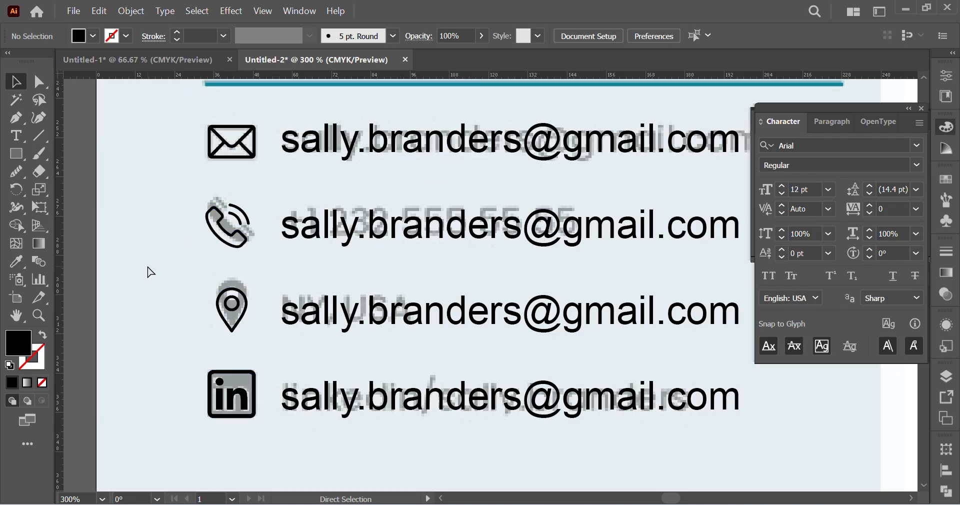
Step: Duplicate the whole CONTACTO block, with heading, rule, icons and text lines, down onto the PROFILE SUMMARY reference heading
{"action": "key", "text": "ctrl+minus"}
{"action": "key", "text": "ctrl+minus"}
{"action": "key", "text": "ctrl+minus"}
{"action": "scroll", "coordinate": [456, 336], "scroll_direction": "right", "scroll_amount": 7}
{"action": "scroll", "coordinate": [457, 336], "scroll_direction": "down", "scroll_amount": 7}
{"action": "scroll", "coordinate": [500, 242], "scroll_direction": "right", "scroll_amount": 6}
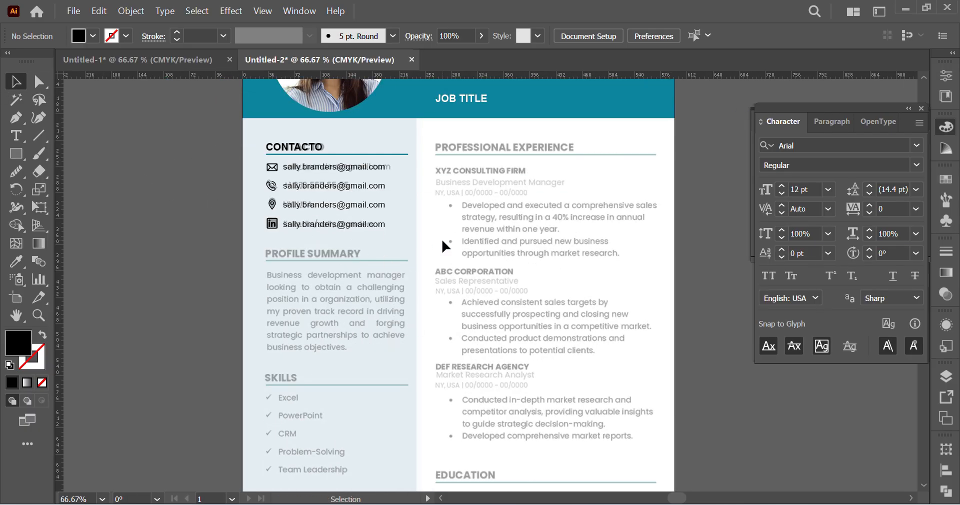
{"action": "scroll", "coordinate": [284, 173], "scroll_direction": "up", "scroll_amount": 1}
{"action": "left_click_drag", "start_coordinate": [363, 238], "coordinate": [380, 250]}
{"action": "left_click_drag", "start_coordinate": [315, 163], "coordinate": [314, 270]}
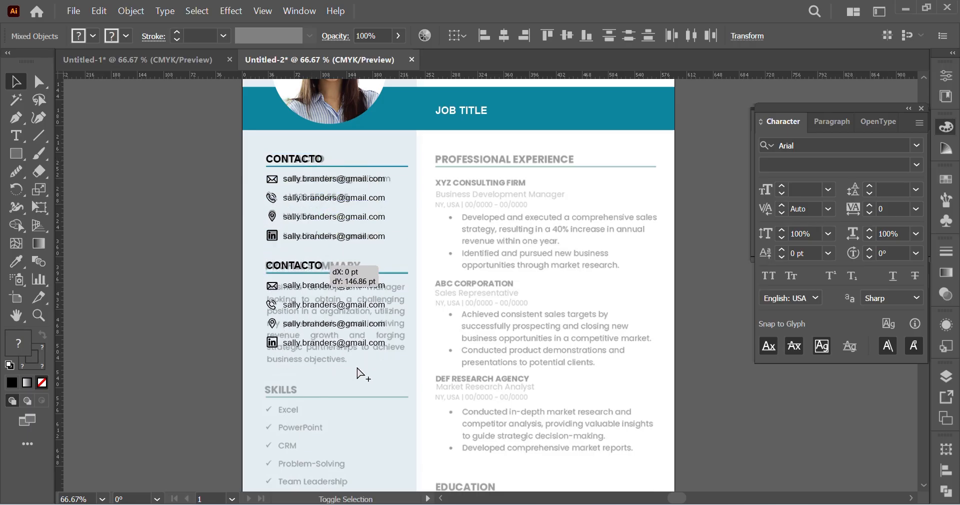
Step: Delete the four icons and the lower three e-mail lines from the copied block over the profile summary
{"action": "left_click", "coordinate": [411, 296], "text": "ctrl"}
{"action": "left_click", "coordinate": [443, 291], "text": "ctrl"}
{"action": "left_click", "coordinate": [105, 223]}
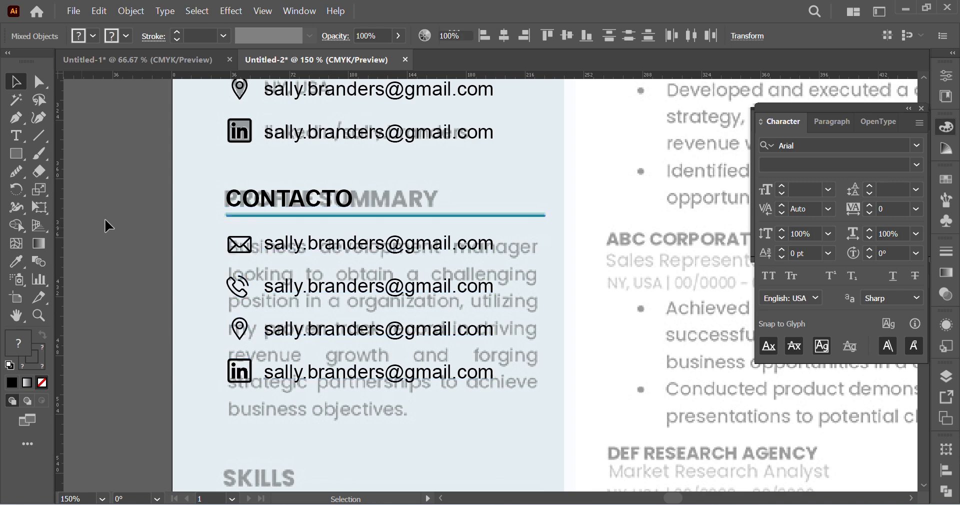
{"action": "scroll", "coordinate": [160, 204], "scroll_direction": "down", "scroll_amount": 3}
{"action": "left_click_drag", "start_coordinate": [211, 158], "coordinate": [253, 323]}
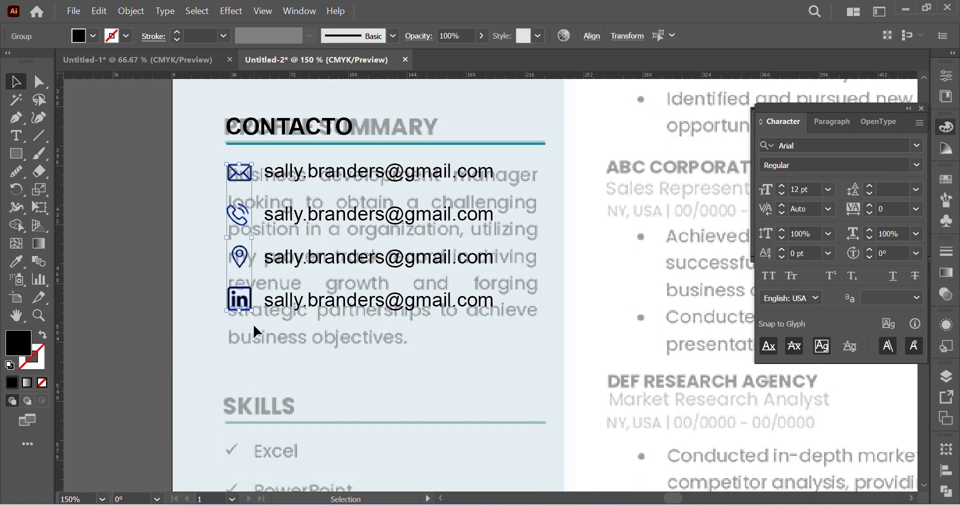
{"action": "key", "text": "Delete"}
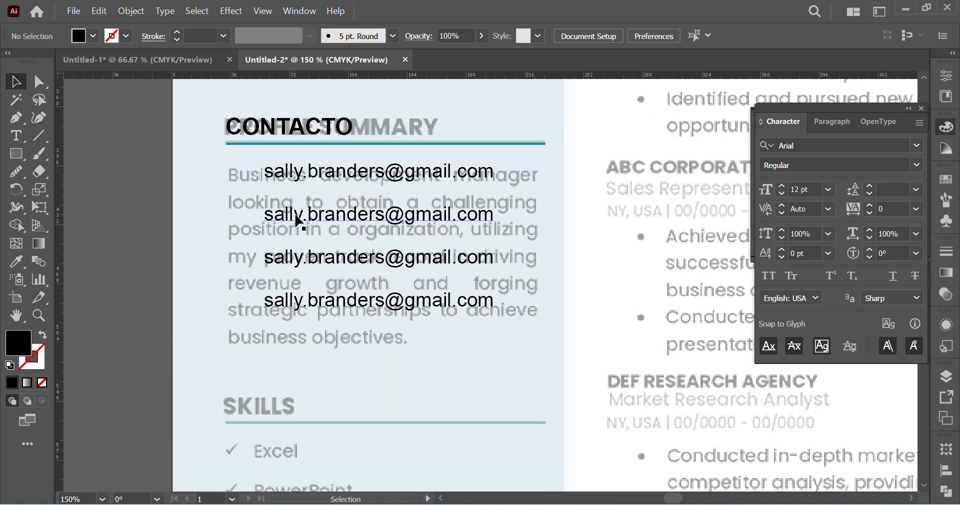
{"action": "left_click_drag", "start_coordinate": [356, 310], "coordinate": [359, 313]}
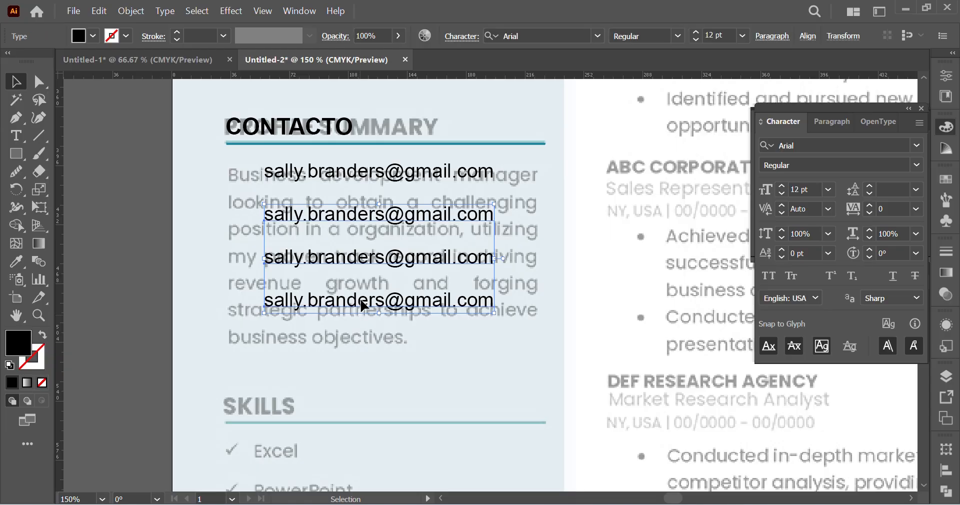
{"action": "key", "text": "Delete"}
Step: Align the remaining e-mail line with the reference paragraph's left edge and convert it to area type with a frame covering the whole paragraph
{"action": "left_click", "coordinate": [322, 174]}
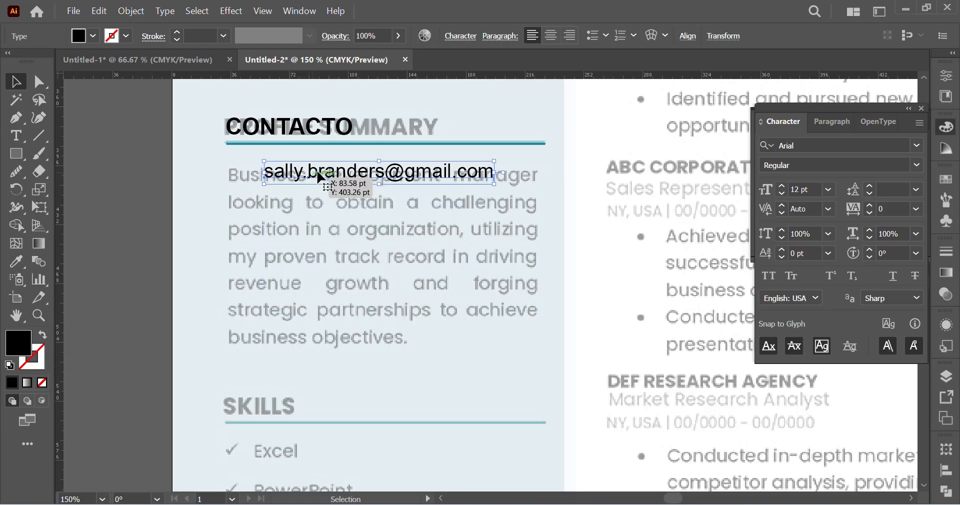
{"action": "left_click_drag", "start_coordinate": [322, 175], "coordinate": [289, 176]}
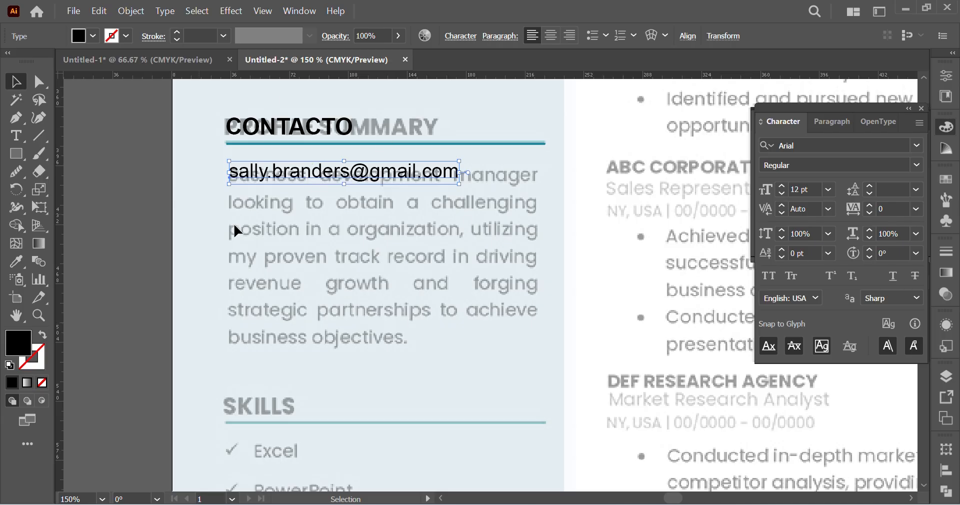
{"action": "left_click", "coordinate": [165, 11]}
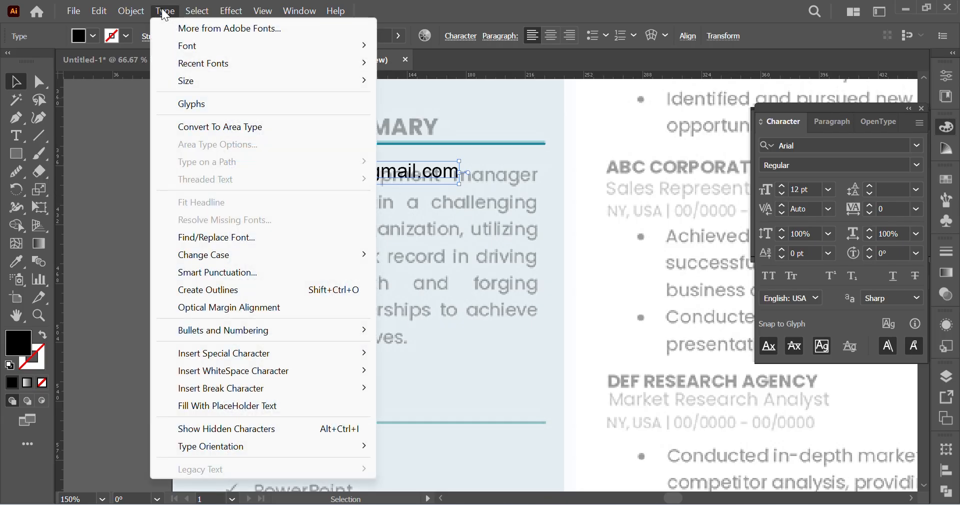
{"action": "left_click", "coordinate": [250, 128]}
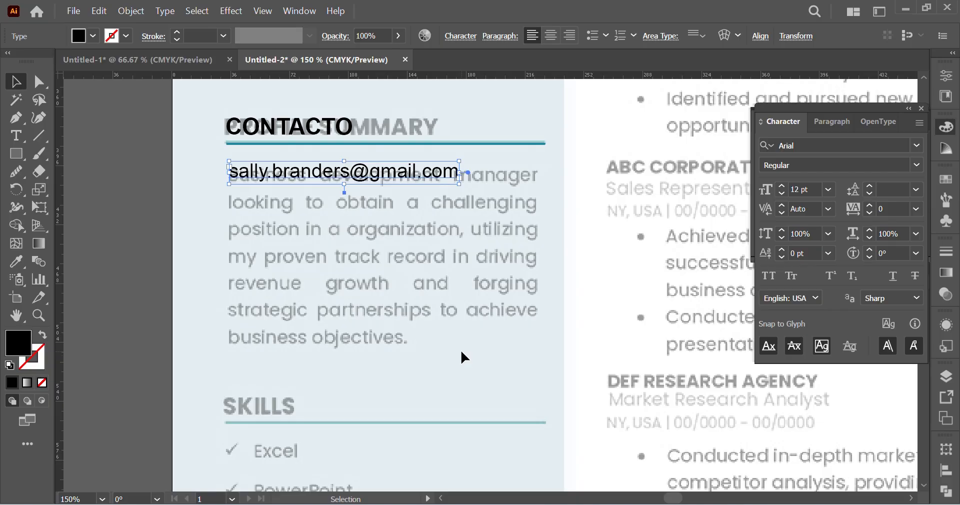
{"action": "left_click_drag", "start_coordinate": [459, 183], "coordinate": [540, 353]}
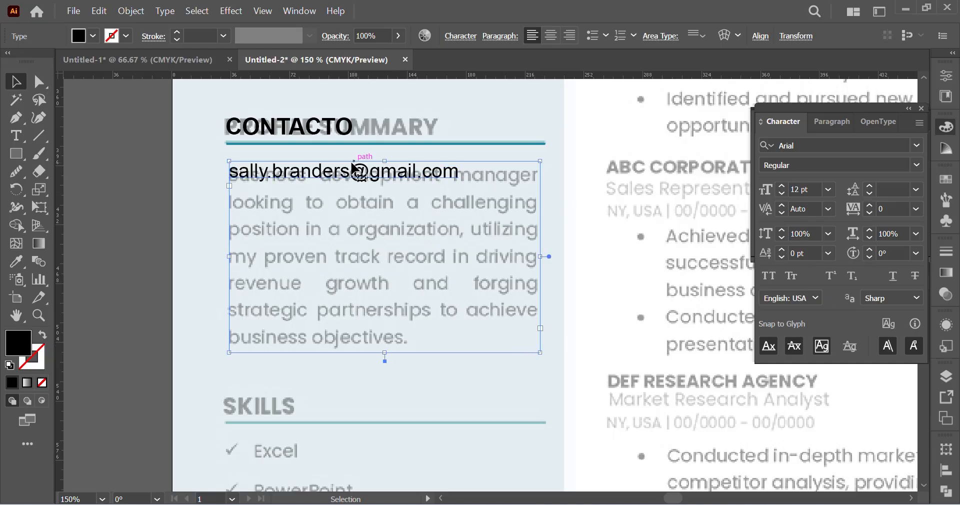
Step: Replace the e-mail text in the profile summary frame with "Business development manager"
{"action": "double_click", "coordinate": [324, 169]}
{"action": "key", "text": "ctrl+a"}
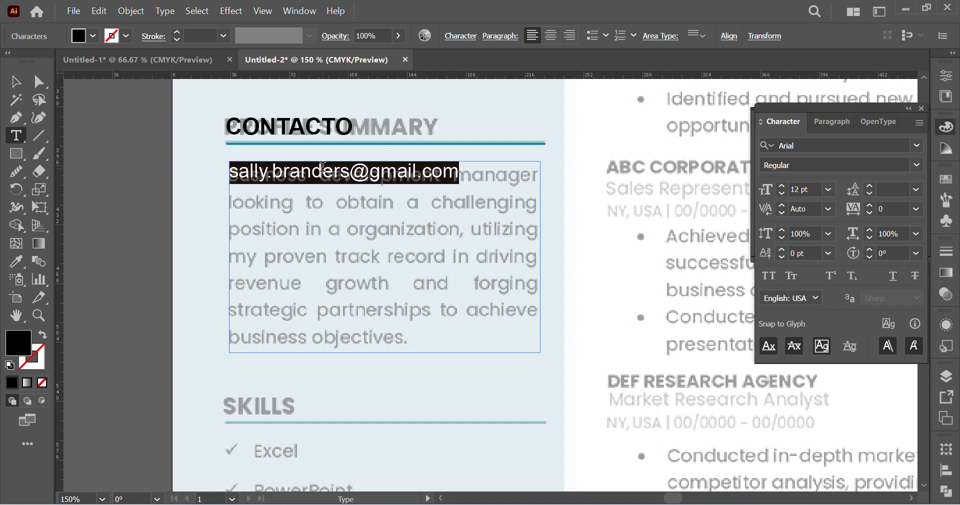
{"action": "key", "text": "BackSpace"}
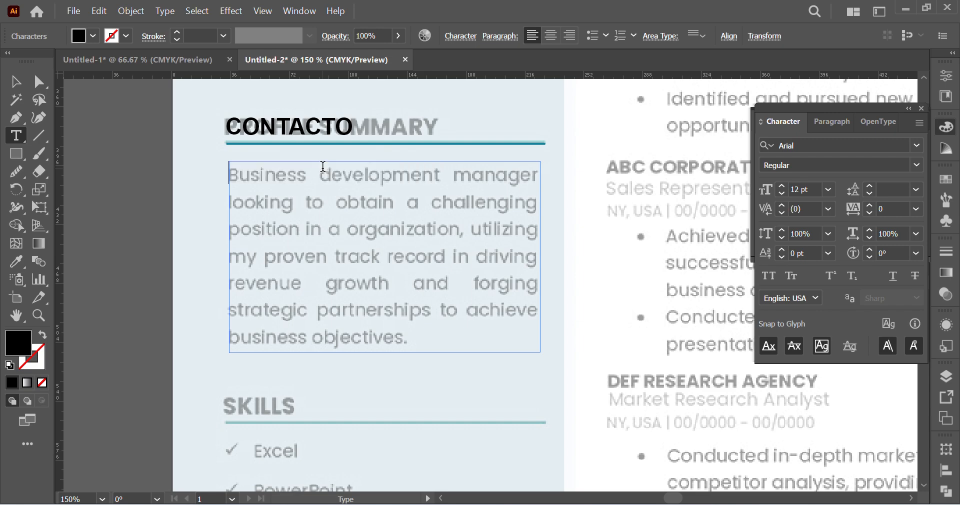
{"action": "type", "text": "Busines"}
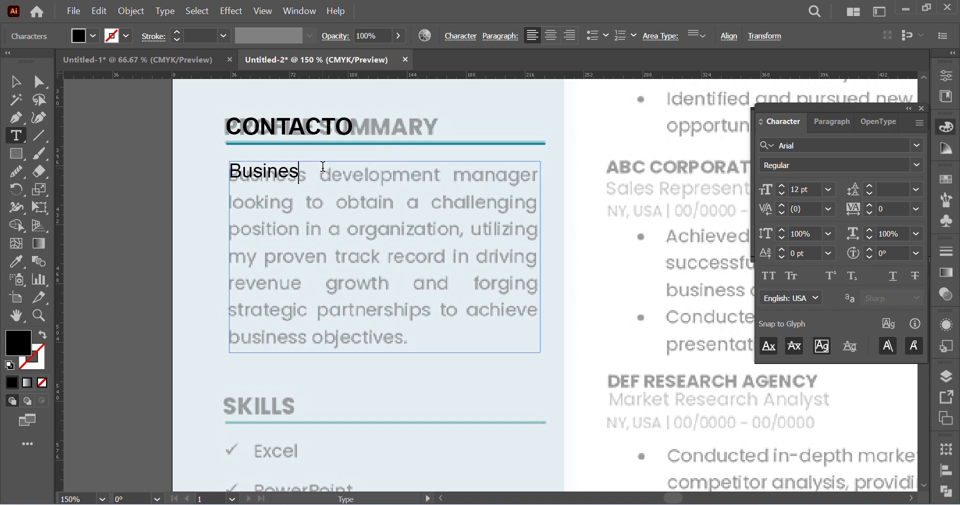
{"action": "type", "text": "s develop"}
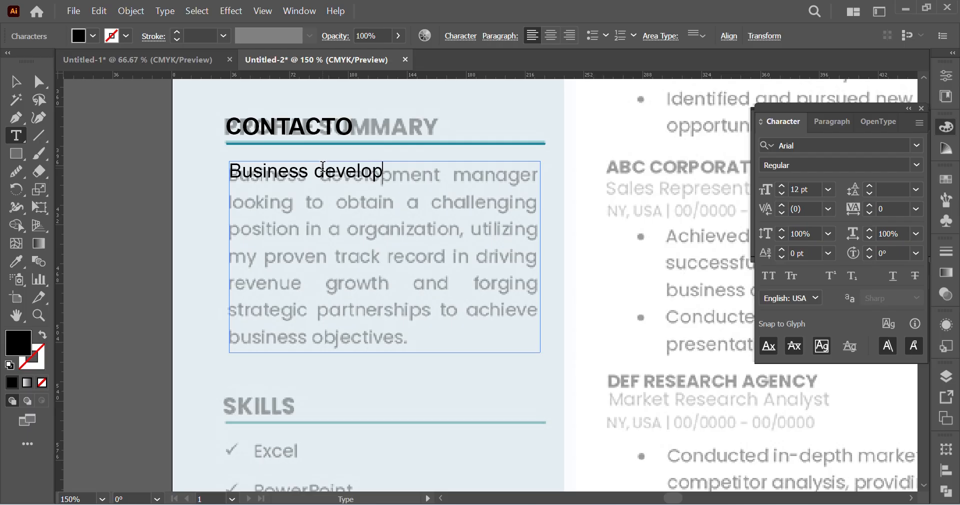
{"action": "type", "text": "ment managh"}
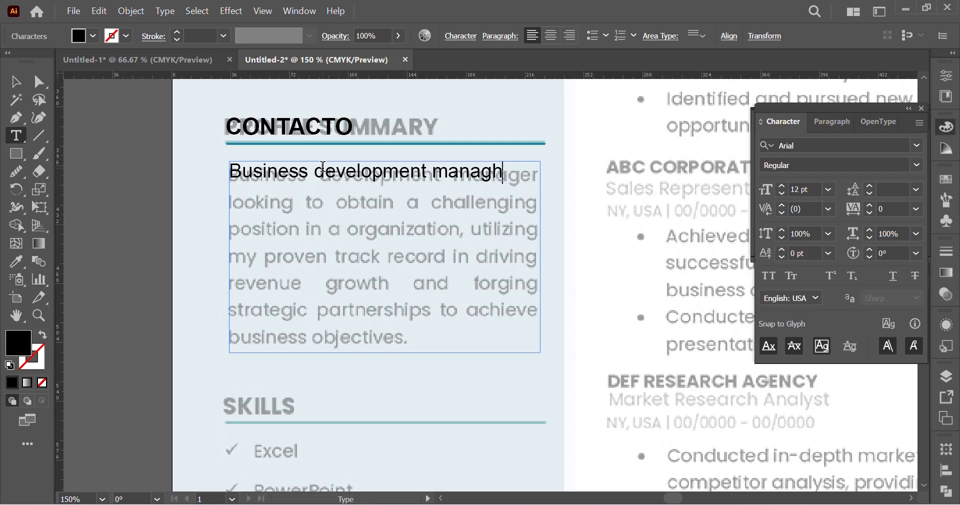
{"action": "key", "text": "BackSpace"}
{"action": "type", "text": "er"}
{"action": "key", "text": "BackSpace"}
{"action": "key", "text": "BackSpace"}
{"action": "key", "text": "BackSpace"}
{"action": "key", "text": "BackSpace"}
{"action": "key", "text": "BackSpace"}
{"action": "key", "text": "BackSpace"}
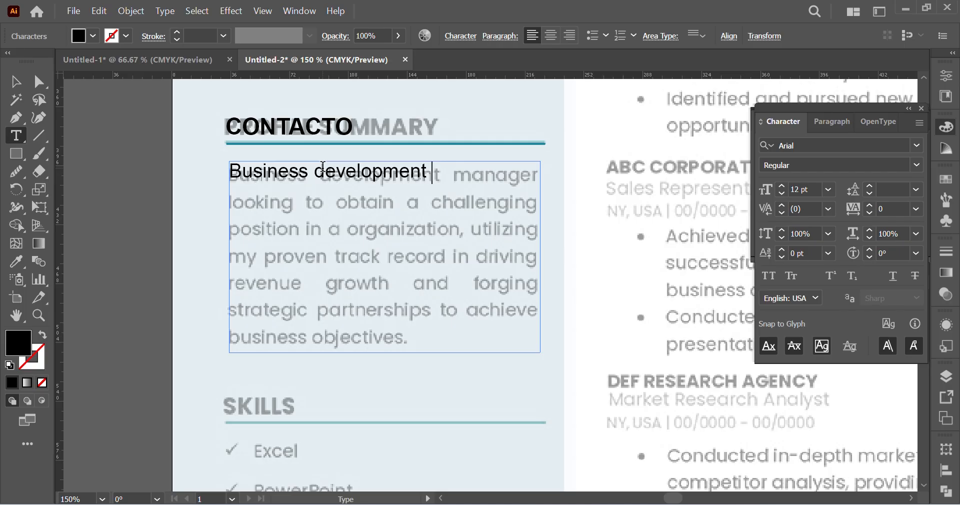
{"action": "type", "text": "manager "}
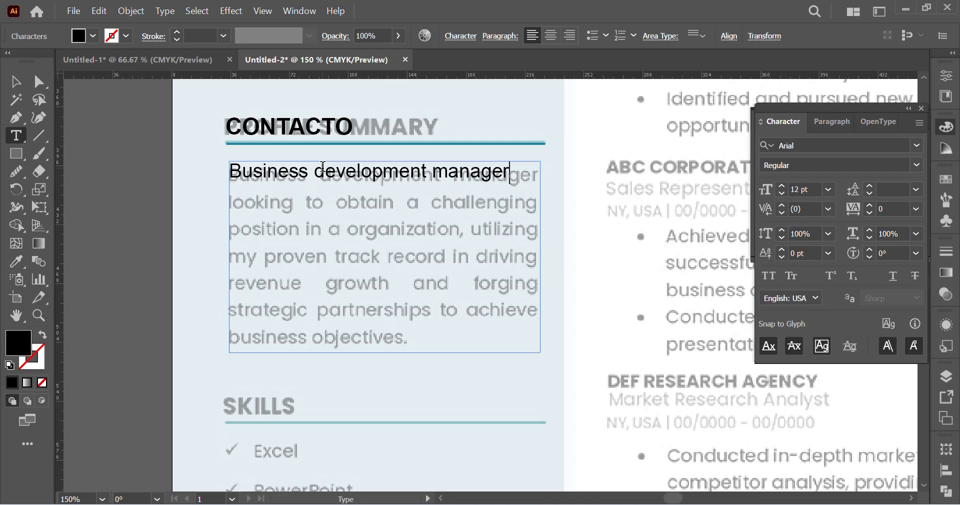
{"action": "type", "text": "looking to"}
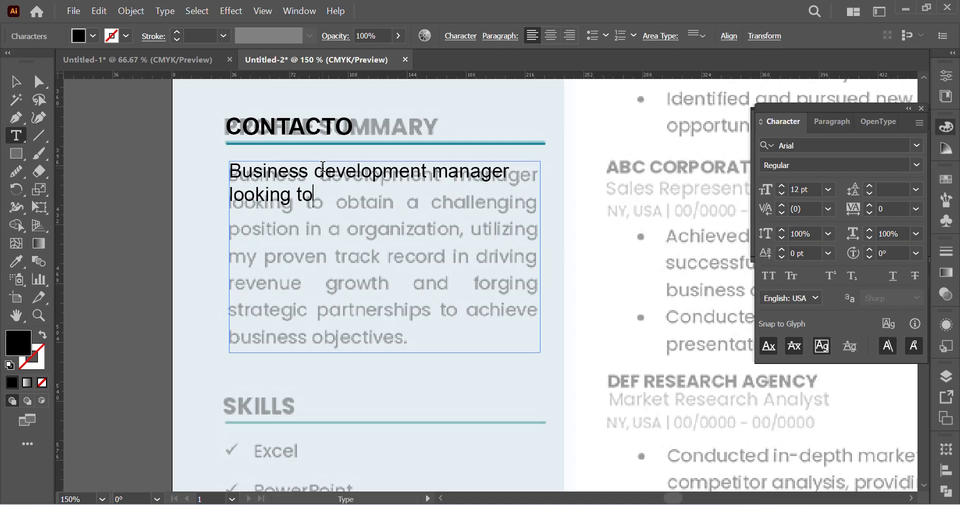
{"action": "type", "text": " obtain a ch"}
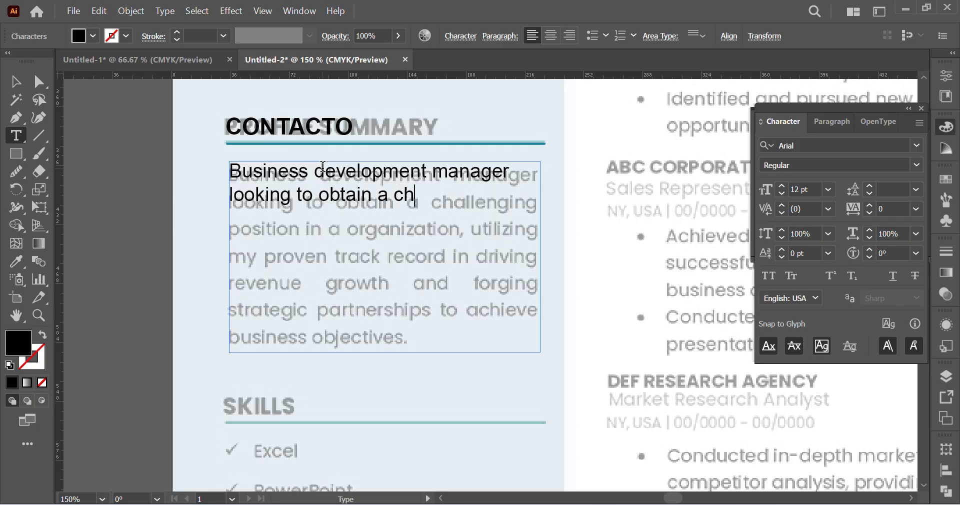
{"action": "type", "text": "allaenging p"}
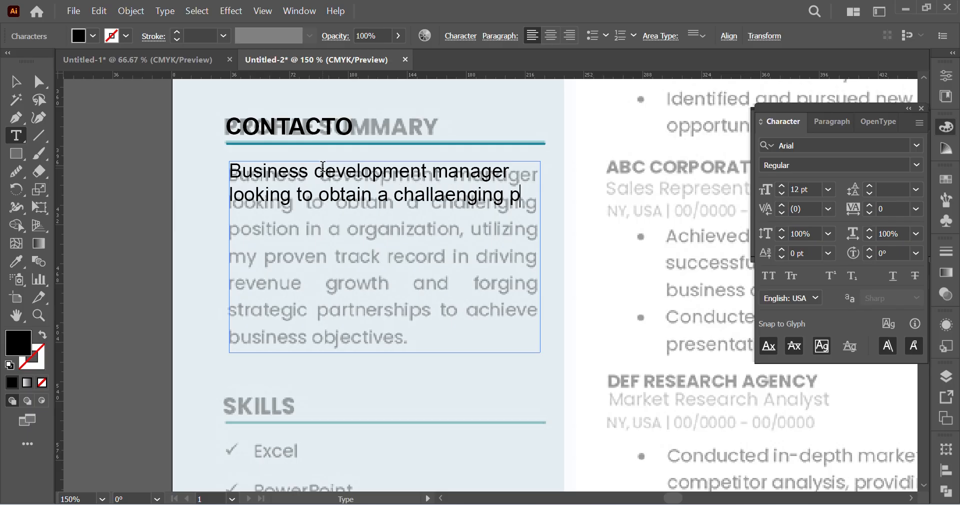
{"action": "type", "text": "osition in a "}
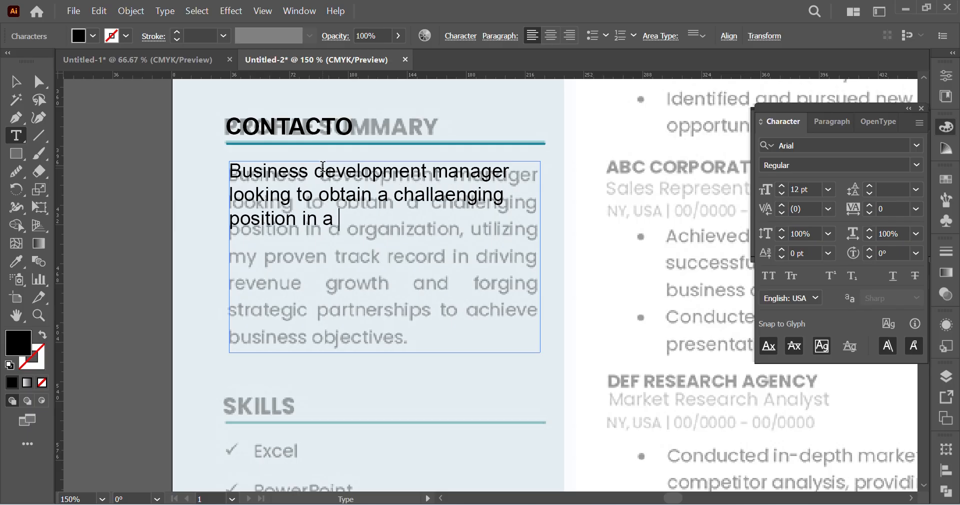
{"action": "type", "text": "a"}
Step: Continue the summary paragraph with "looking to obtain a challaenging position in a organization, utilizing my"
{"action": "key", "text": "BackSpace"}
{"action": "type", "text": "organis"}
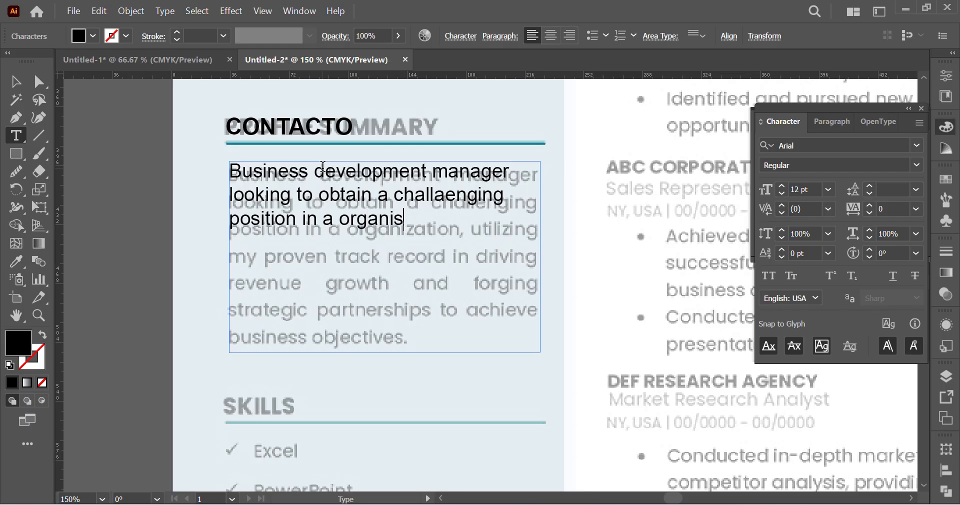
{"action": "key", "text": "BackSpace"}
{"action": "type", "text": "zation,"}
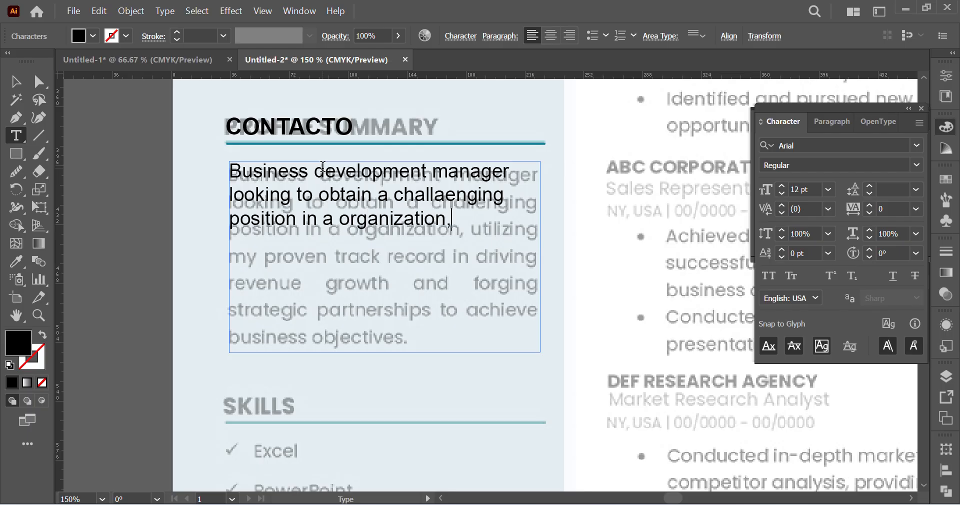
{"action": "type", "text": " utilizin"}
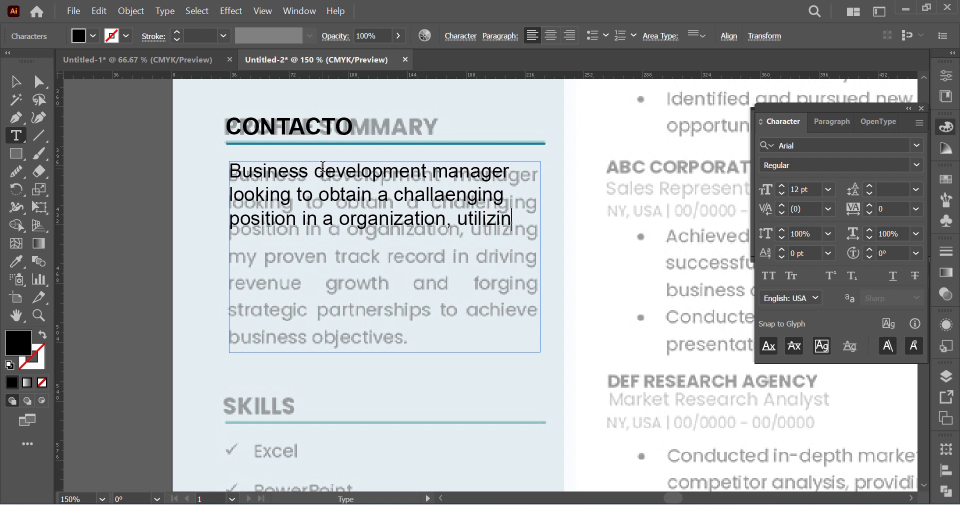
{"action": "type", "text": "g my p"}
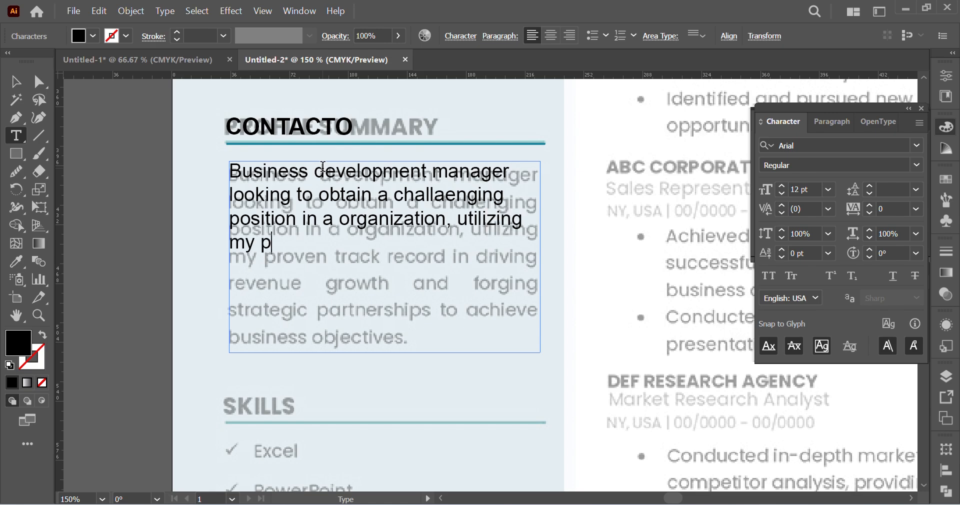
{"action": "type", "text": "roven track "}
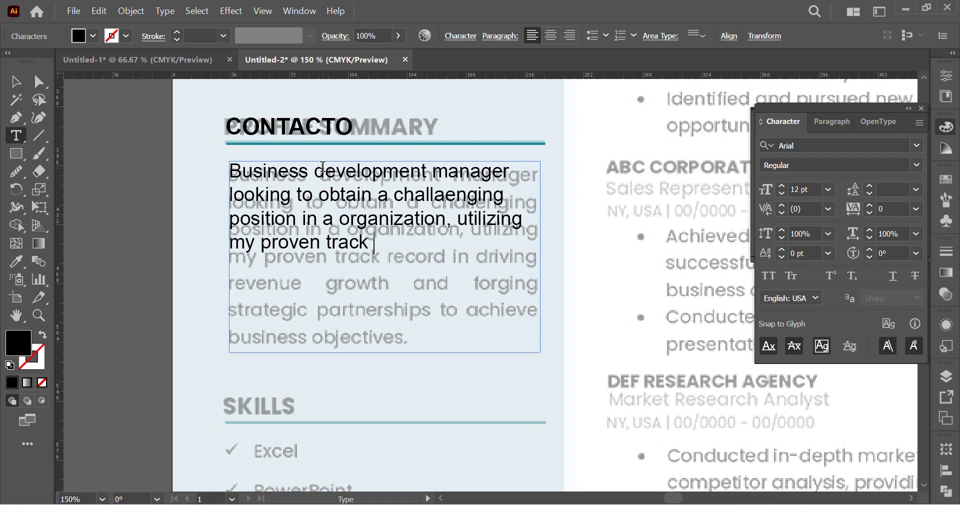
{"action": "type", "text": "record in d"}
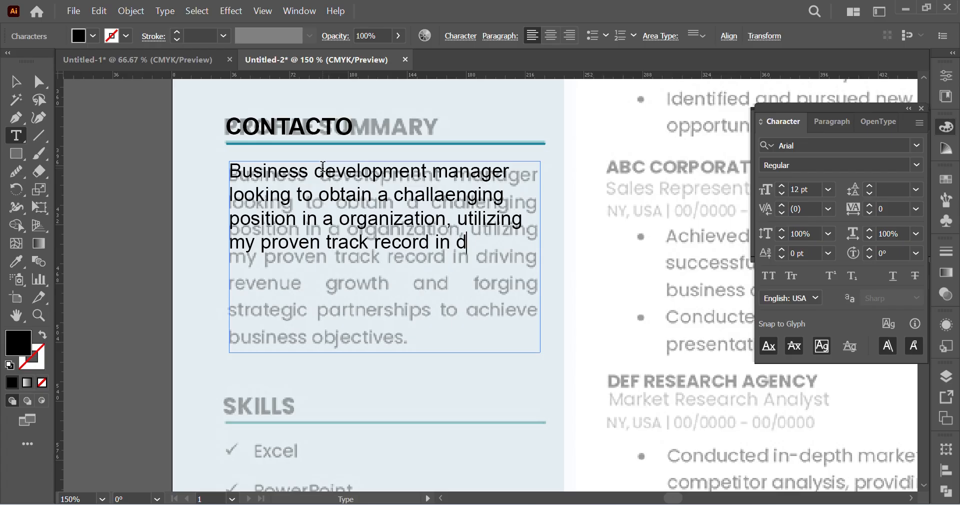
{"action": "type", "text": "riving reven"}
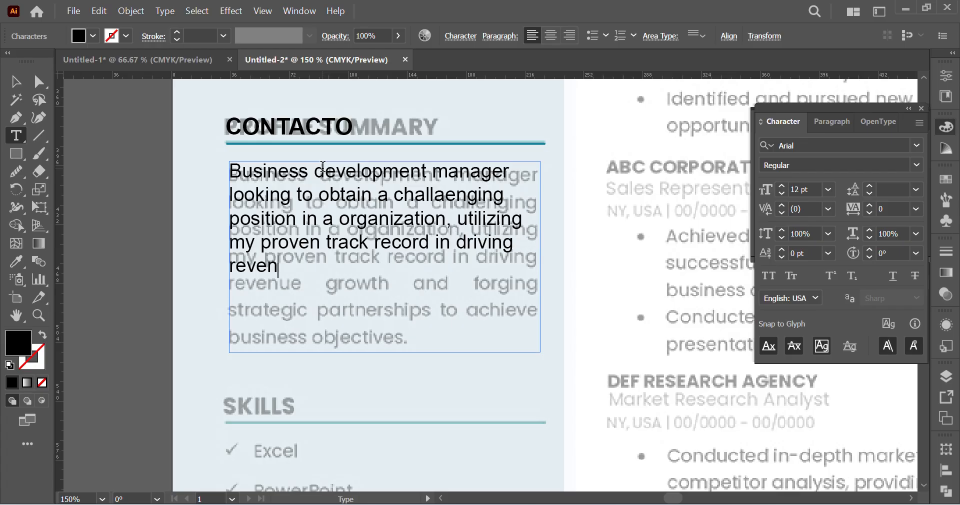
{"action": "type", "text": "ue"}
Step: Continue the summary paragraph with "proven track record in driving revenue groth and forging"
{"action": "key", "text": "BackSpace"}
{"action": "type", "text": "ue groth and "}
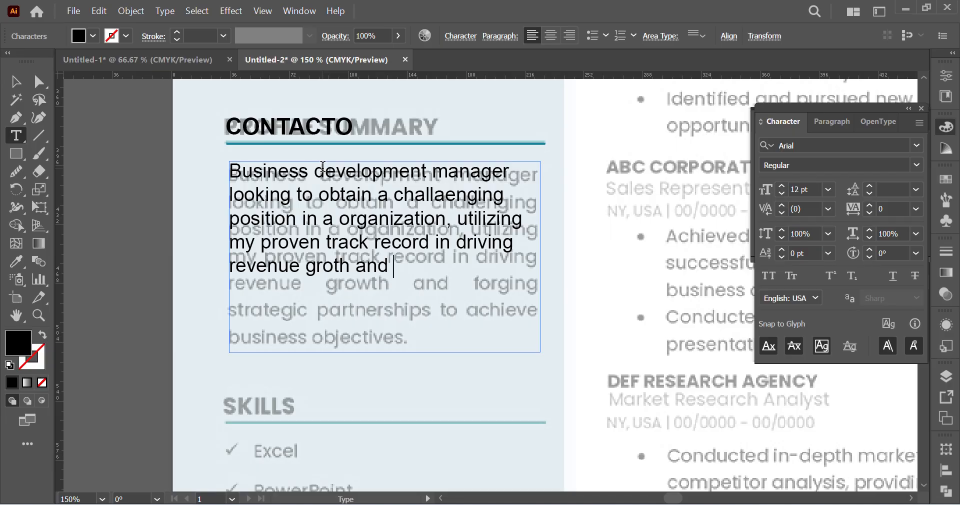
{"action": "type", "text": "forging "}
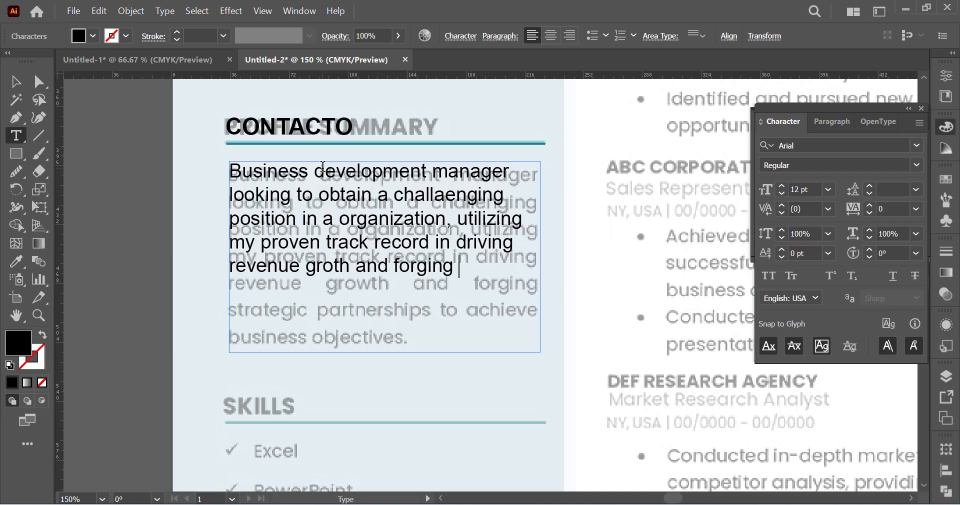
{"action": "type", "text": "starategic"}
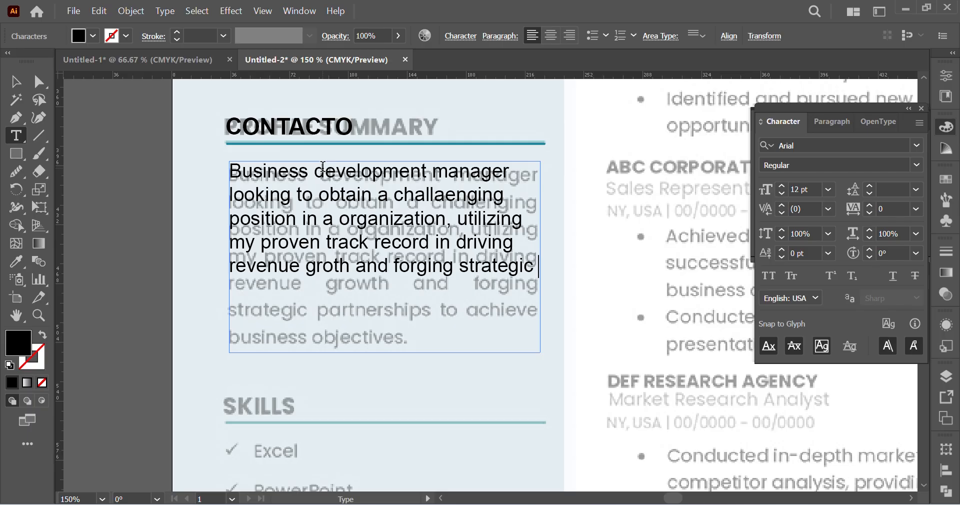
{"action": "type", "text": " partners"}
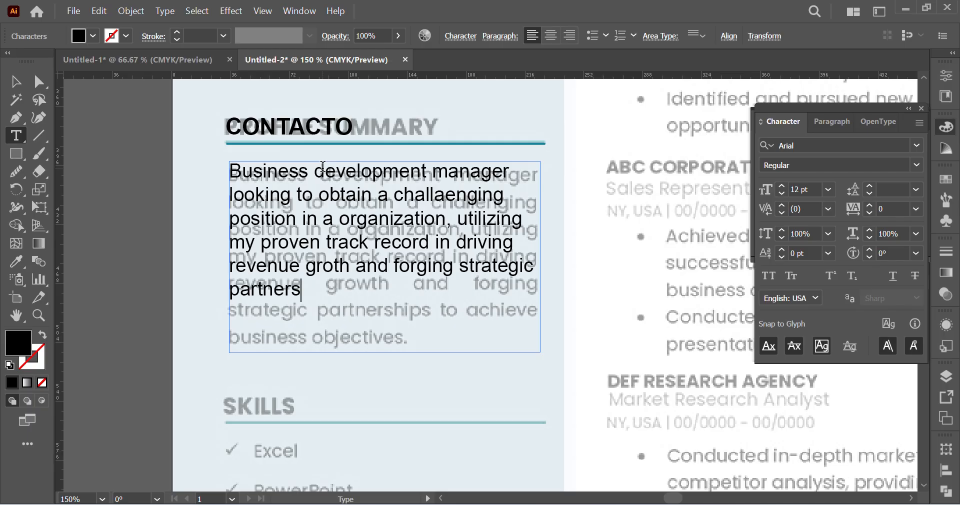
{"action": "type", "text": "hips to achi"}
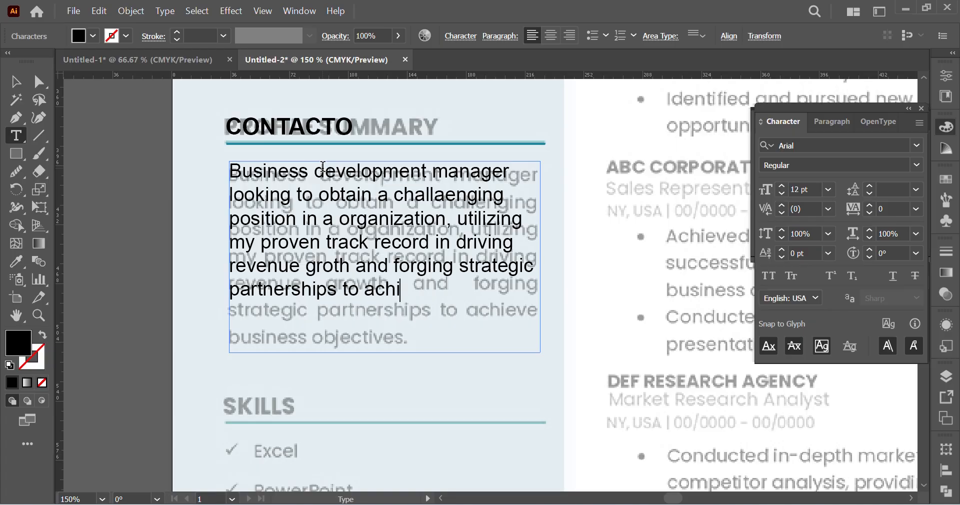
{"action": "type", "text": "eve busin"}
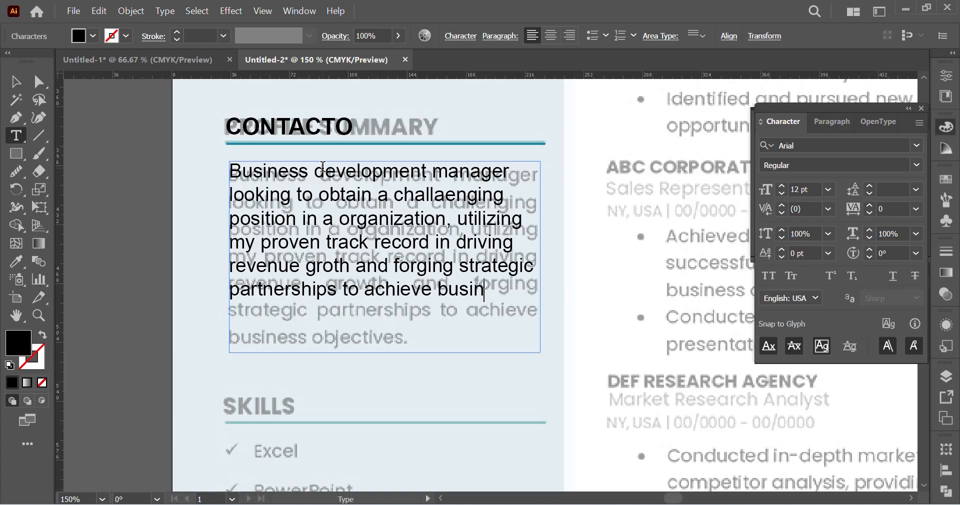
{"action": "type", "text": "ess objecti"}
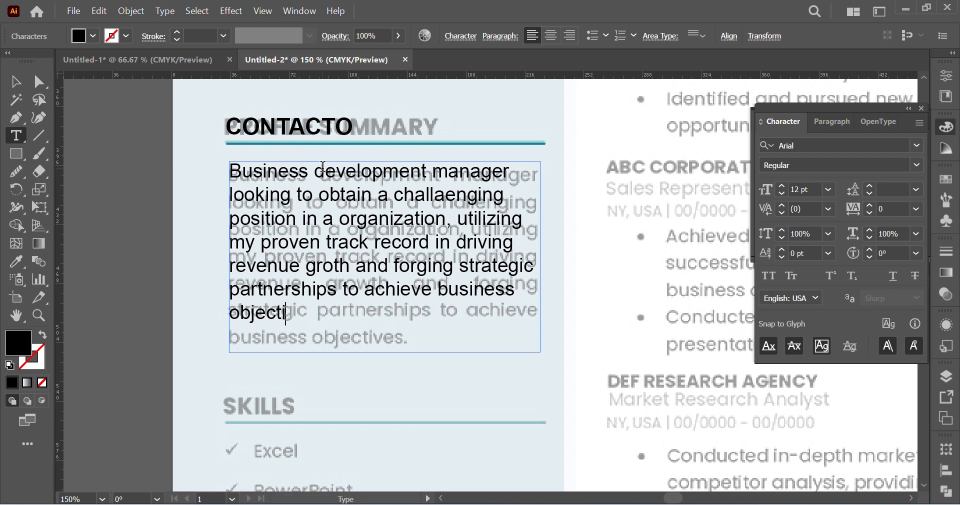
{"action": "type", "text": "ve."}
Step: Set the leading of the whole summary paragraph to 18 pt and extend its text frame slightly downward to fit the last line
{"action": "key", "text": "ctrl+a"}
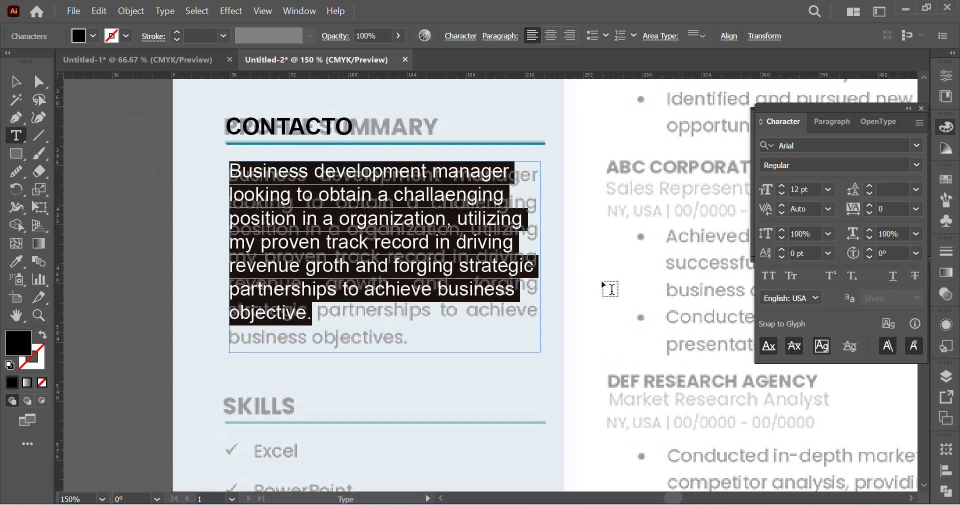
{"action": "left_click", "coordinate": [894, 188]}
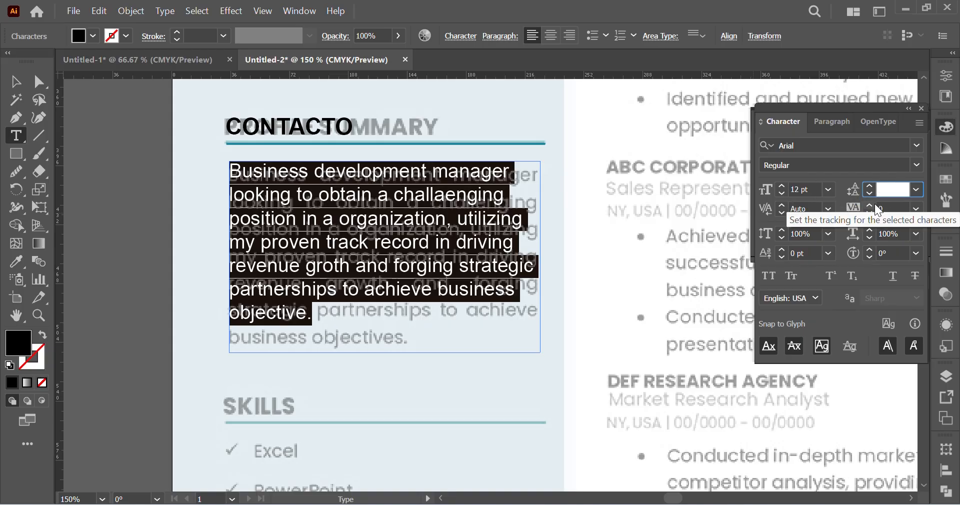
{"action": "type", "text": "12*1.5"}
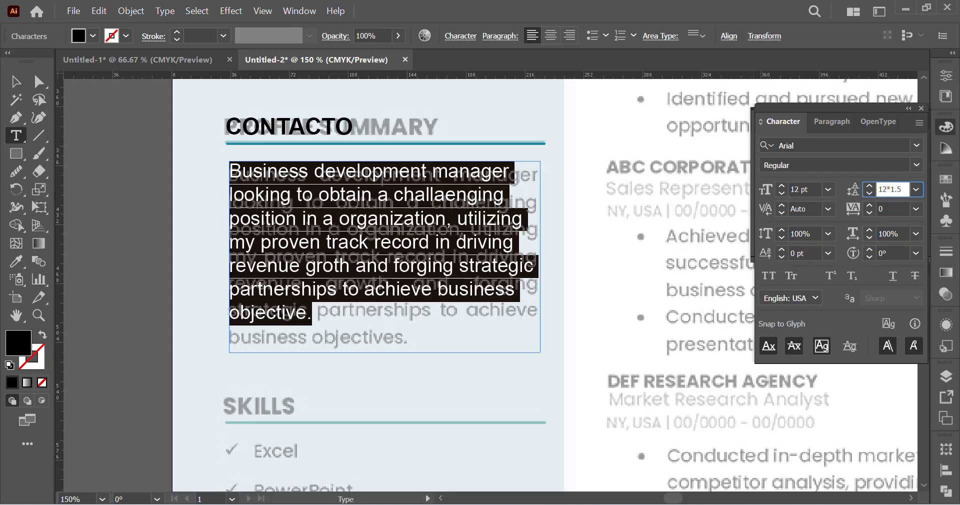
{"action": "key", "text": "Return"}
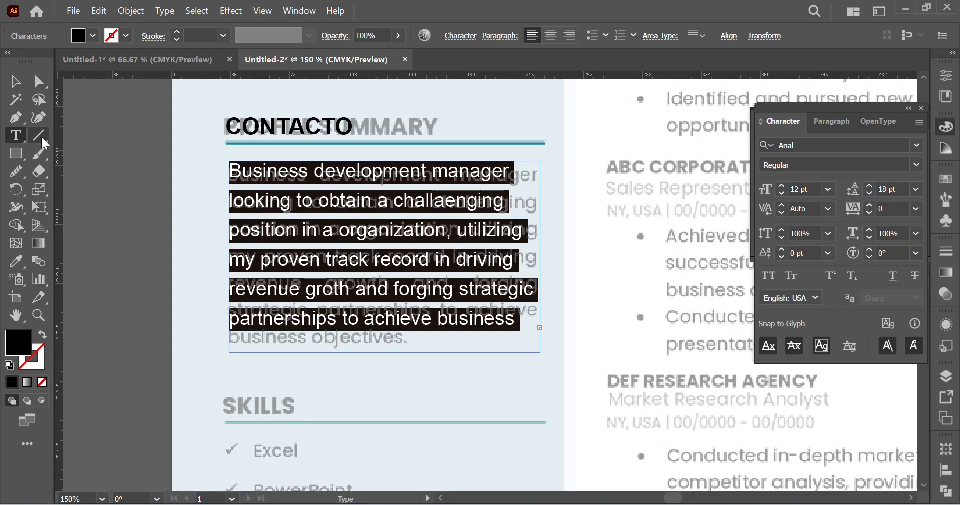
{"action": "left_click", "coordinate": [15, 81]}
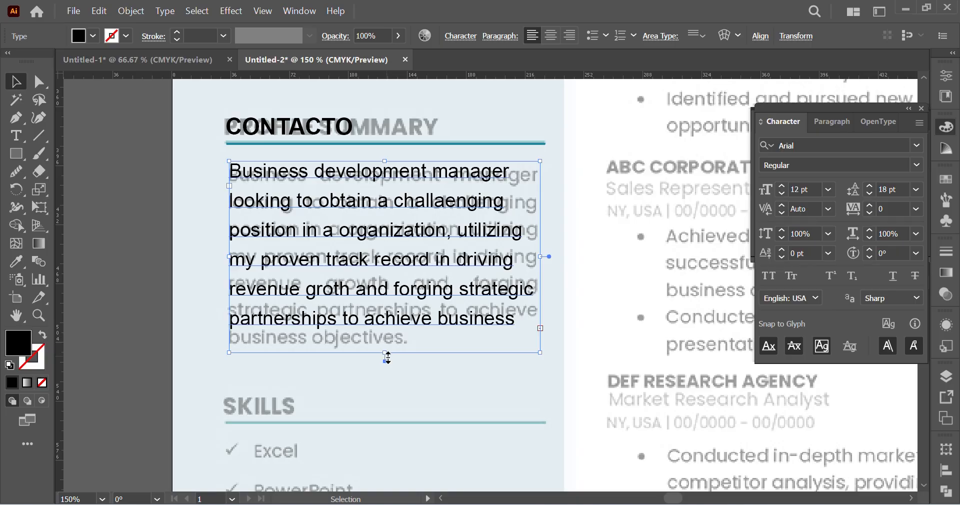
{"action": "left_click_drag", "start_coordinate": [387, 357], "coordinate": [385, 365]}
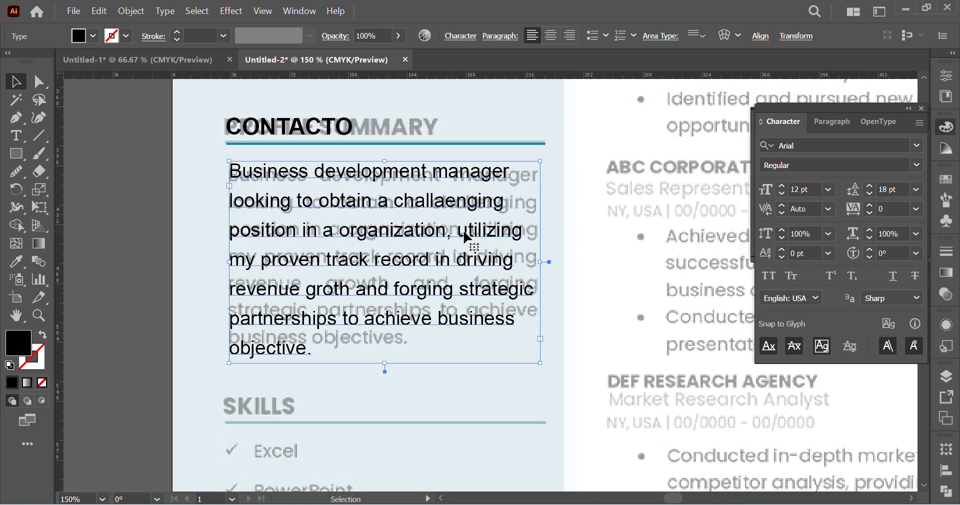
Step: Reset the summary paragraph's leading to Auto and adjust it to 17 pt to match the reference line spacing
{"action": "left_click", "coordinate": [918, 188]}
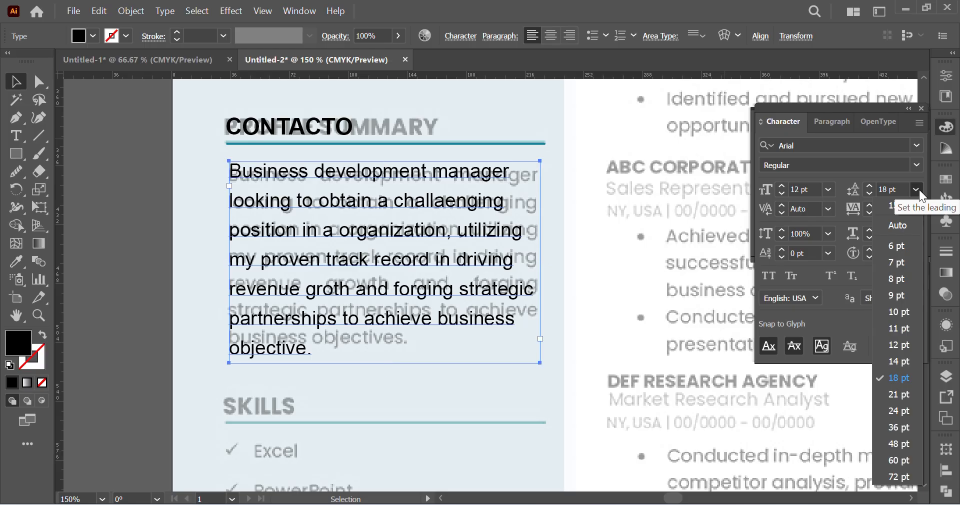
{"action": "left_click", "coordinate": [899, 223]}
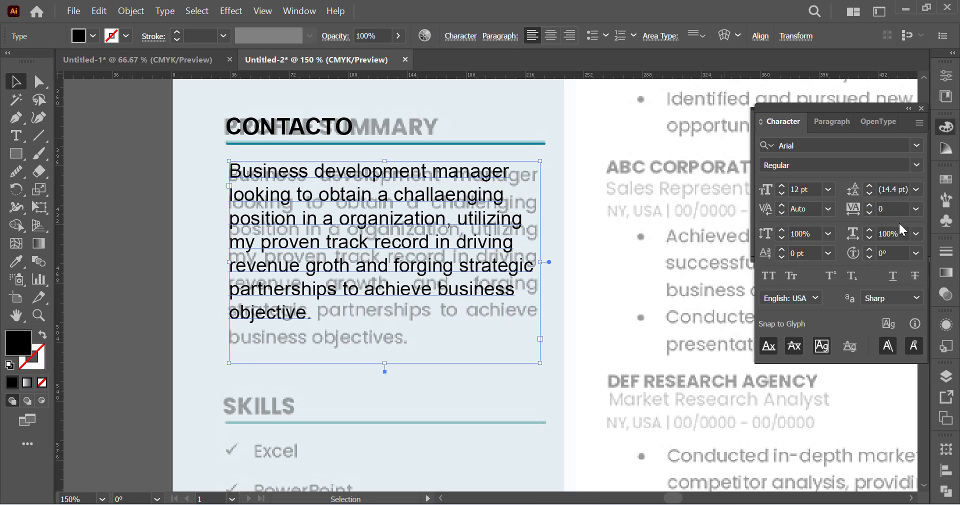
{"action": "left_click", "coordinate": [895, 190]}
{"action": "type", "text": "15"}
{"action": "key", "text": "Return"}
{"action": "key", "text": "Up"}
{"action": "key", "text": "Up"}
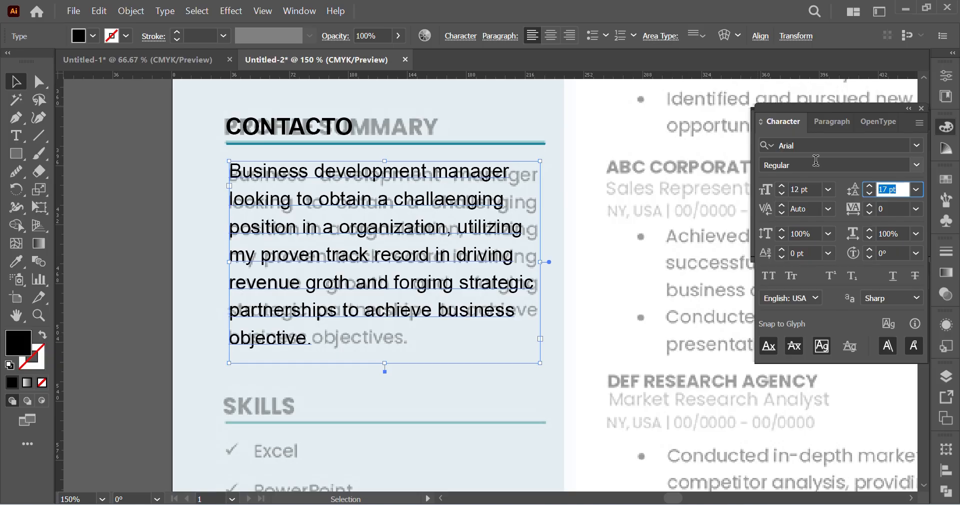
Step: Justify the summary paragraph with its last line aligned left
{"action": "left_click", "coordinate": [834, 125]}
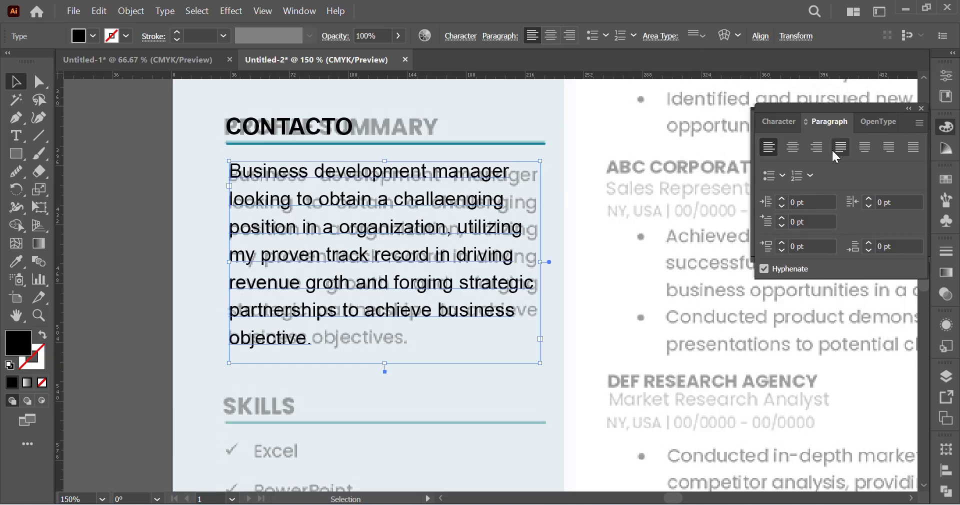
{"action": "left_click", "coordinate": [840, 149]}
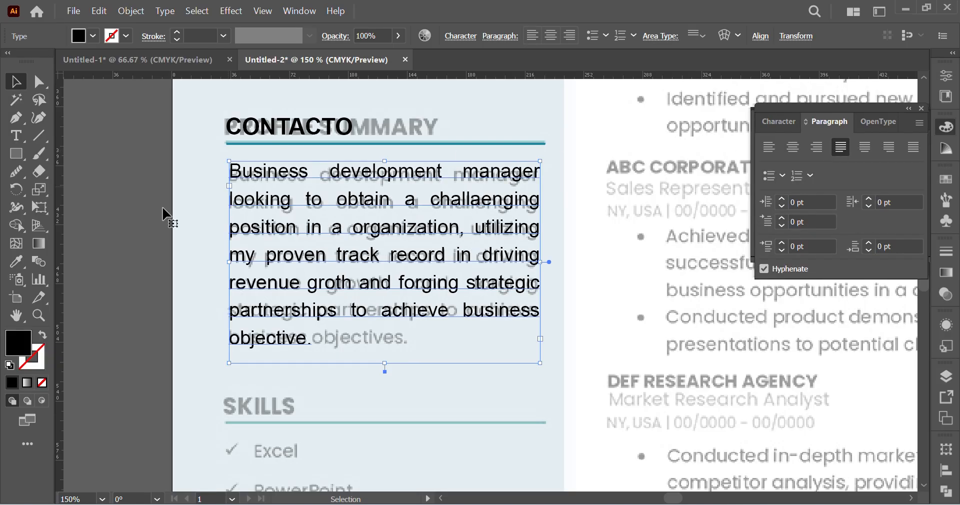
{"action": "left_click", "coordinate": [143, 274]}
{"action": "scroll", "coordinate": [146, 272], "scroll_direction": "down", "scroll_amount": 2}
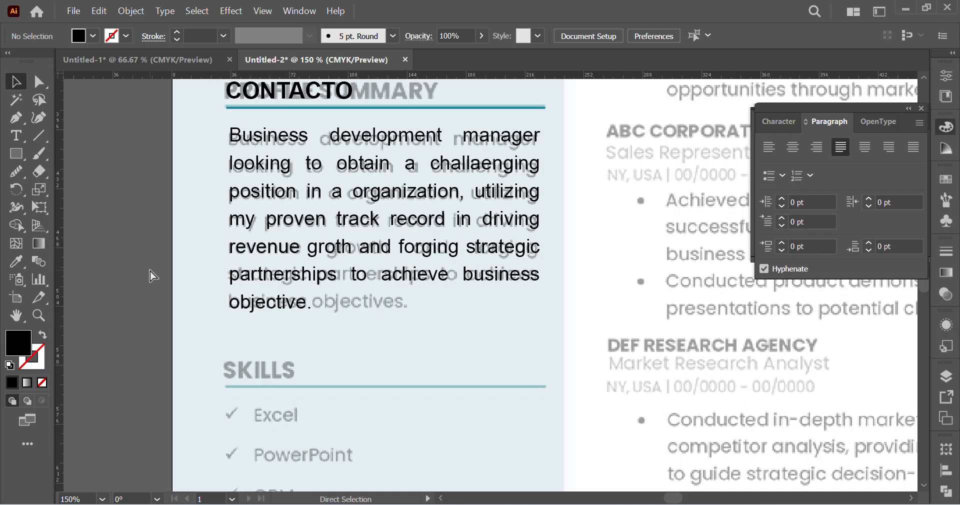
Step: Replace the CONTACTO heading above the summary paragraph with "PROFILE SUMMARY"
{"action": "key", "text": "ctrl+minus"}
{"action": "key", "text": "t"}
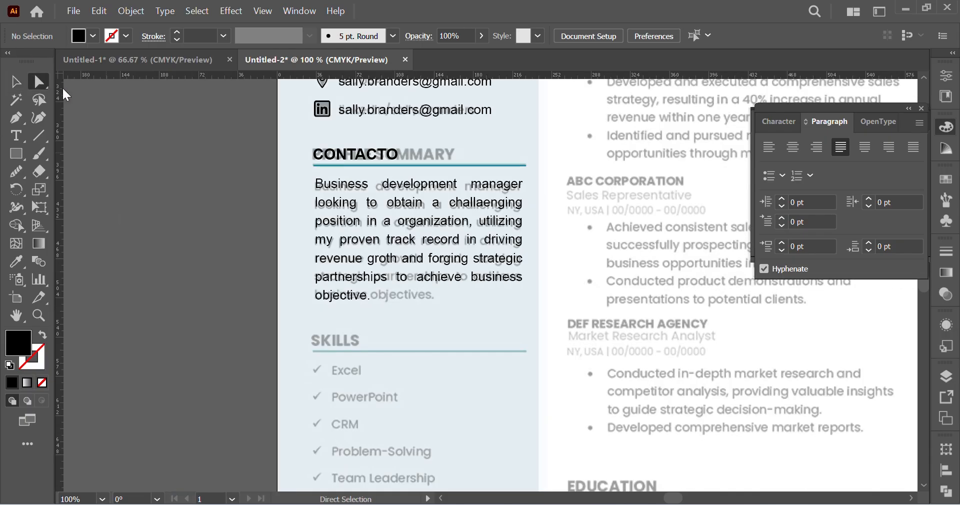
{"action": "left_click", "coordinate": [352, 150]}
{"action": "double_click", "coordinate": [352, 150]}
{"action": "key", "text": "BackSpace"}
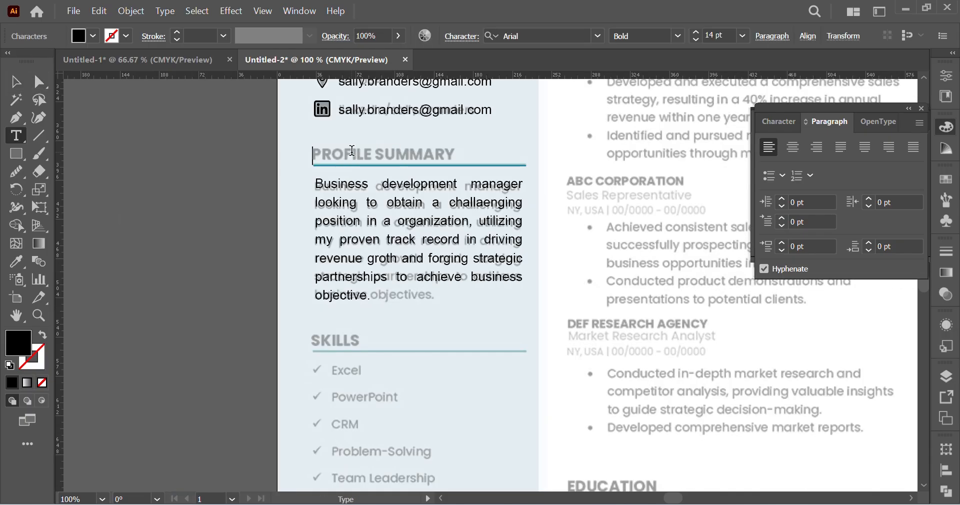
{"action": "type", "text": "PROFILE SUMMARY"}
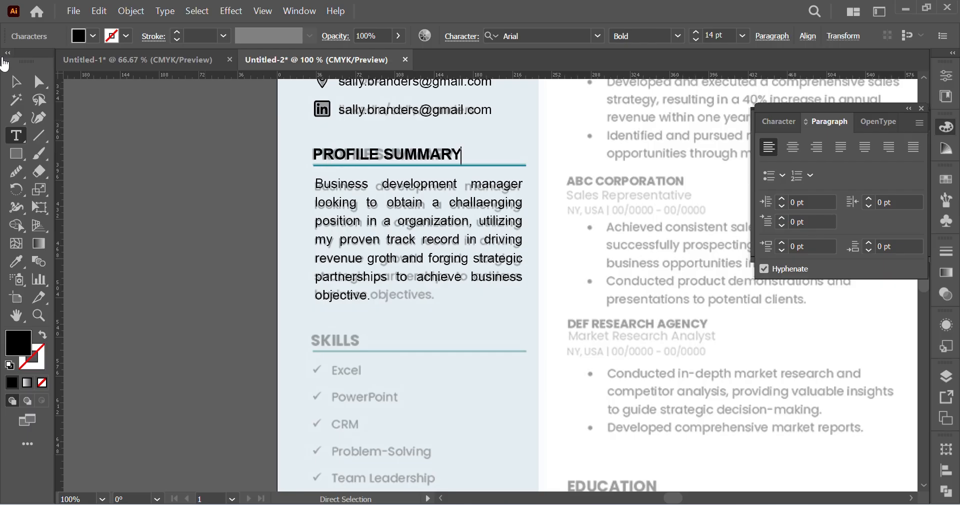
{"action": "left_click", "coordinate": [15, 81]}
{"action": "left_click", "coordinate": [181, 206]}
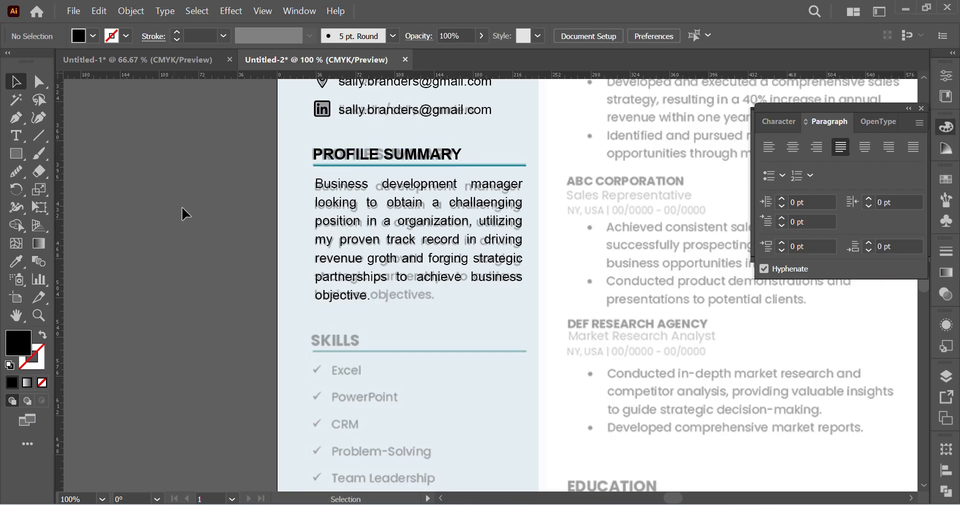
Step: Duplicate the PROFILE SUMMARY heading, divider line and paragraph straight down onto the reference's SKILLS section
{"action": "scroll", "coordinate": [181, 205], "scroll_direction": "down", "scroll_amount": 2}
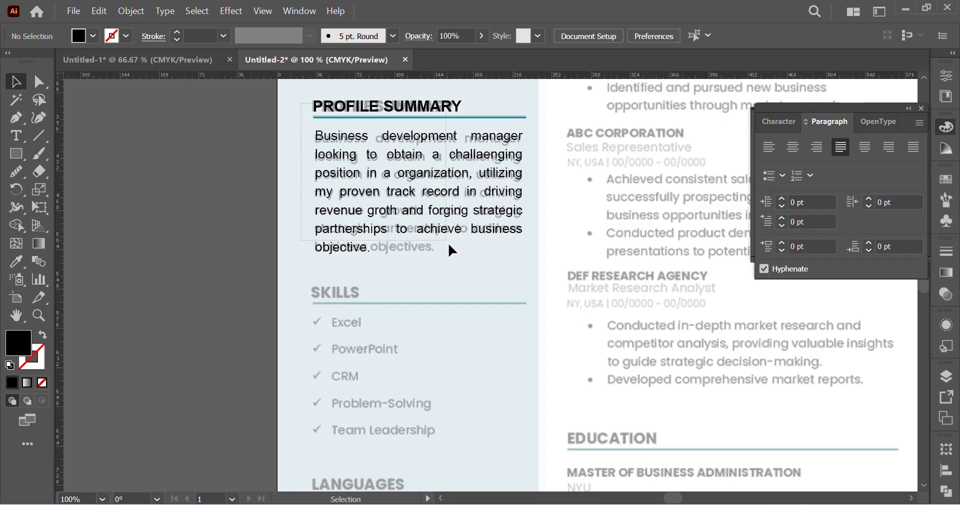
{"action": "left_click", "coordinate": [441, 225]}
{"action": "left_click_drag", "start_coordinate": [406, 115], "coordinate": [404, 299]}
Step: Change the duplicated section's heading to "SKILLS"
{"action": "key", "text": "t"}
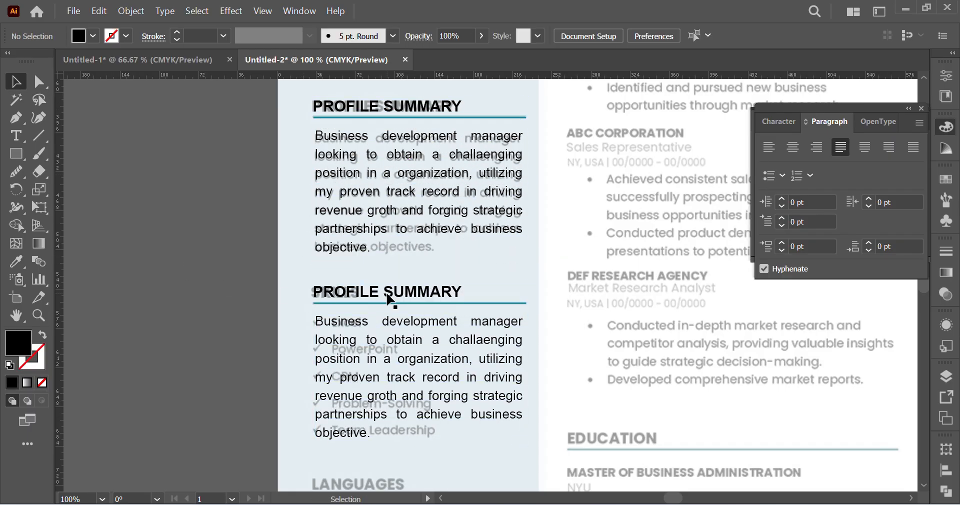
{"action": "left_click", "coordinate": [386, 289]}
{"action": "triple_click", "coordinate": [386, 290]}
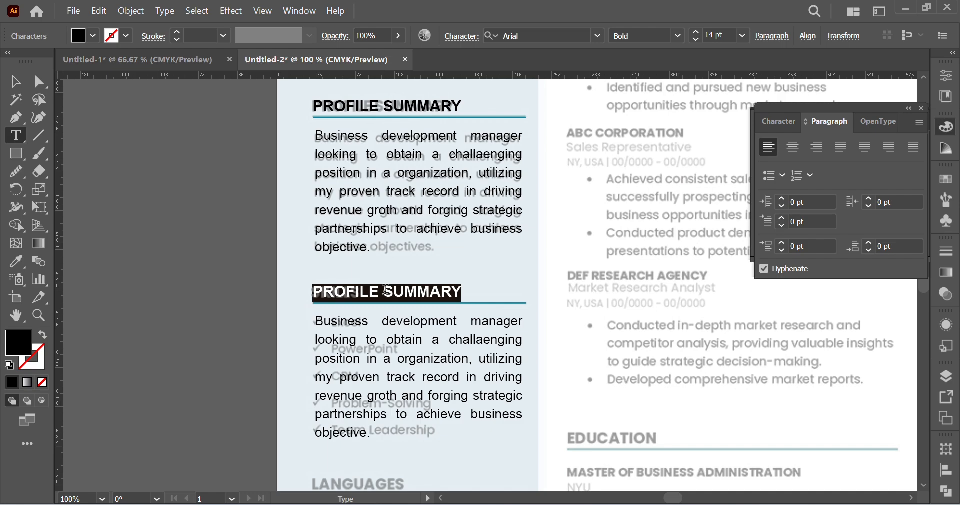
{"action": "type", "text": "SKILLS"}
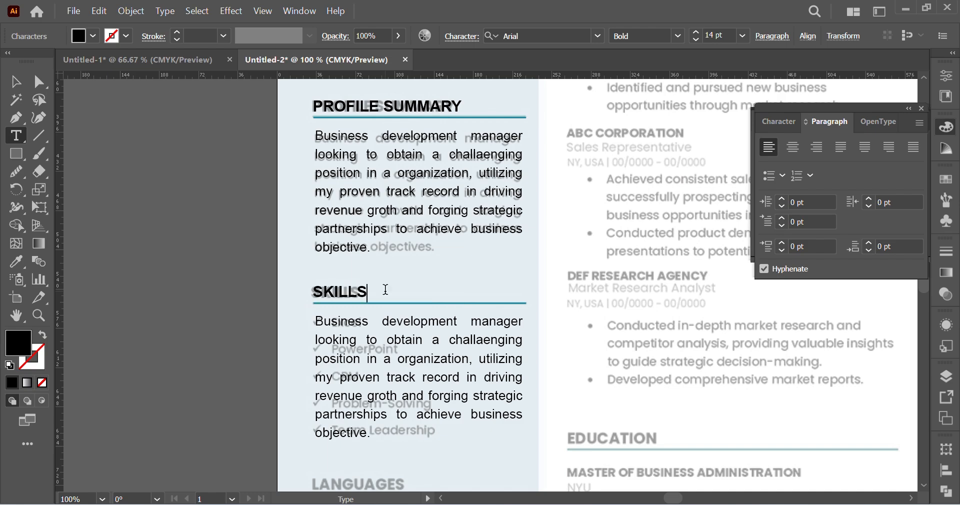
{"action": "left_click", "coordinate": [38, 82]}
{"action": "left_click", "coordinate": [116, 235]}
Step: Replace the whole duplicated paragraph under SKILLS with the text "Excel"
{"action": "scroll", "coordinate": [401, 381], "scroll_direction": "down", "scroll_amount": 2}
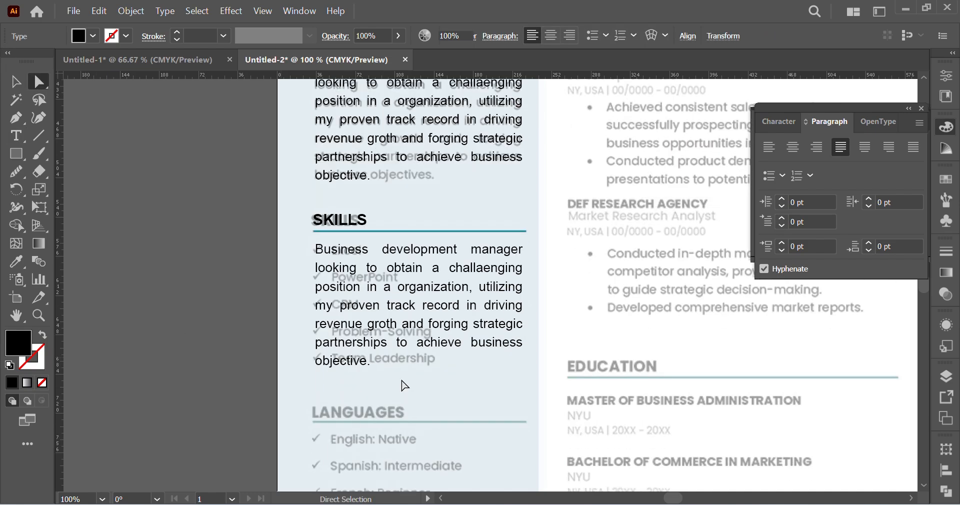
{"action": "scroll", "coordinate": [500, 350], "scroll_direction": "up", "scroll_amount": 1}
{"action": "left_click", "coordinate": [293, 199]}
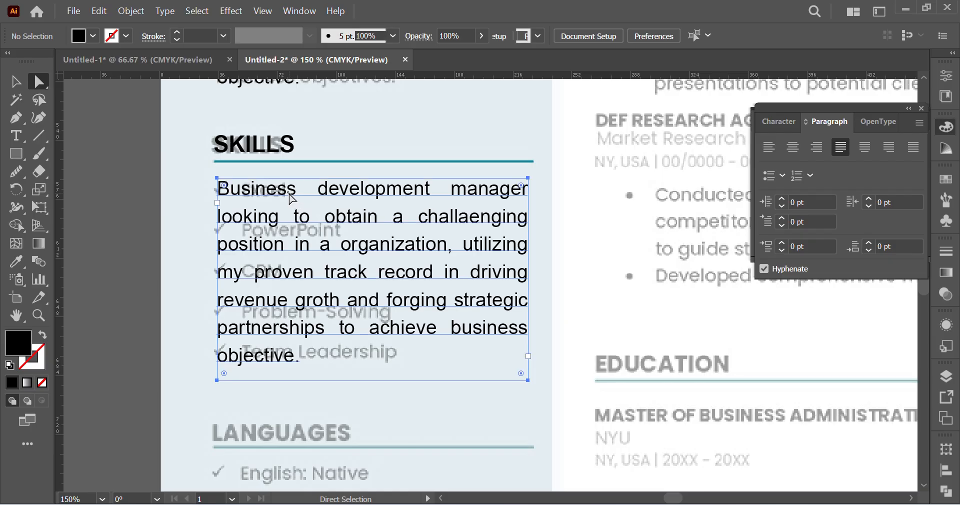
{"action": "double_click", "coordinate": [293, 198]}
{"action": "key", "text": "ctrl+a"}
{"action": "key", "text": "Delete"}
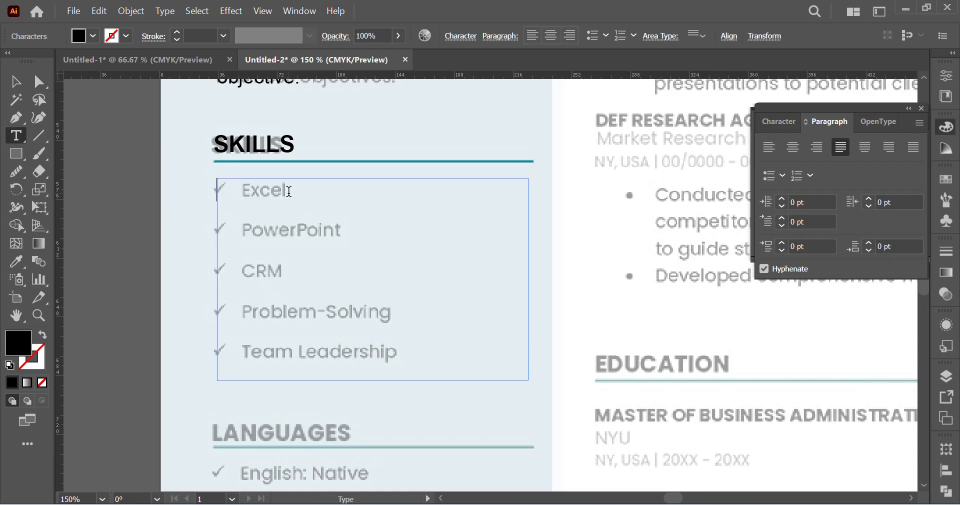
{"action": "type", "text": "Ec"}
{"action": "type", "text": "cel"}
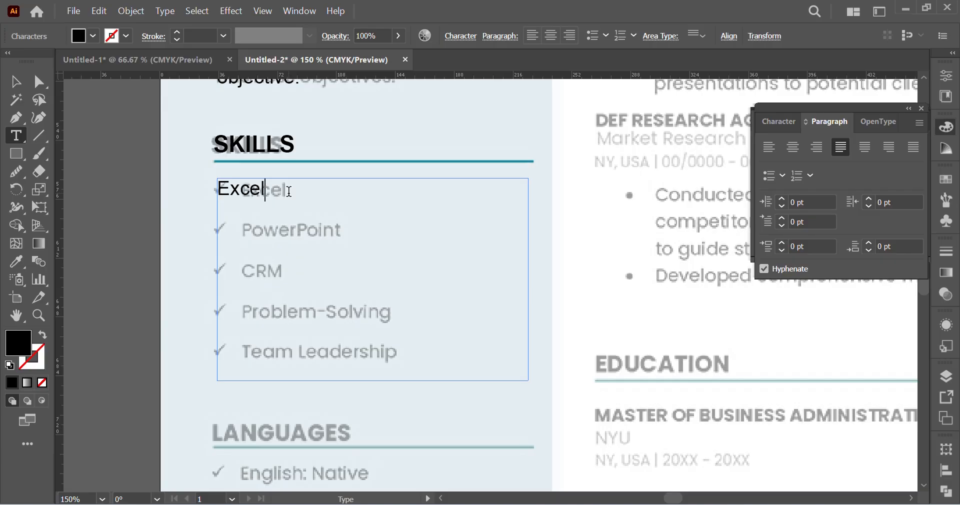
Step: Convert the Excel text frame to point type and move it over the reference's Excel entry
{"action": "left_click", "coordinate": [10, 81]}
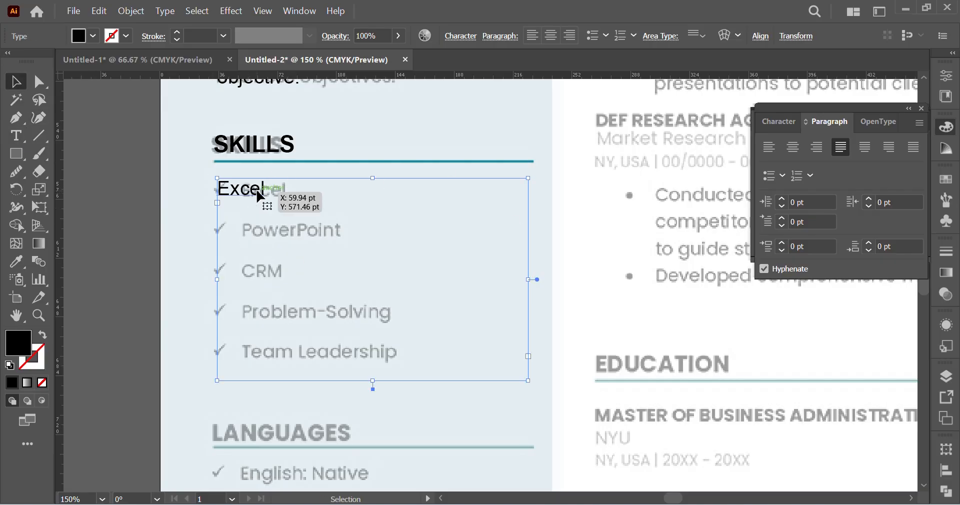
{"action": "left_click", "coordinate": [163, 11]}
{"action": "left_click", "coordinate": [256, 126]}
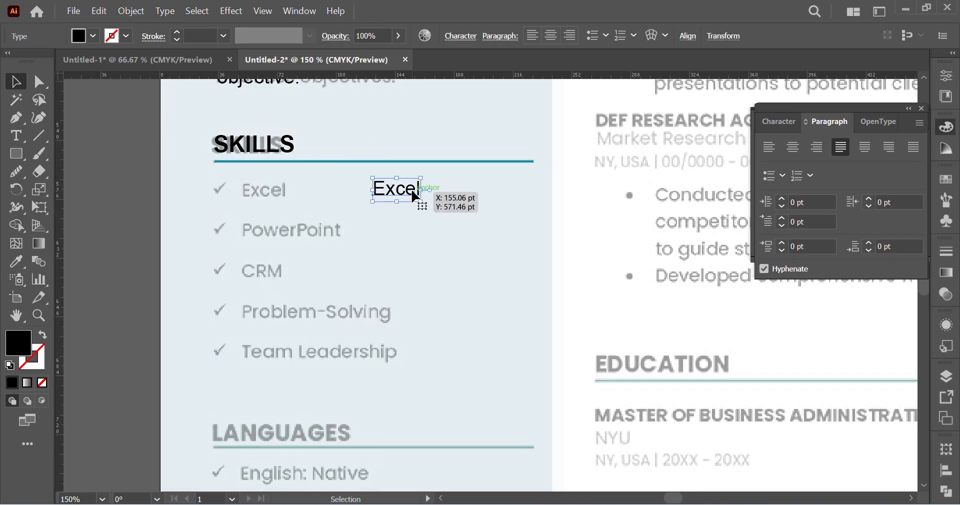
{"action": "left_click_drag", "start_coordinate": [419, 197], "coordinate": [286, 193]}
{"action": "key", "text": "ctrl+space"}
{"action": "left_click", "coordinate": [289, 253], "text": "ctrl"}
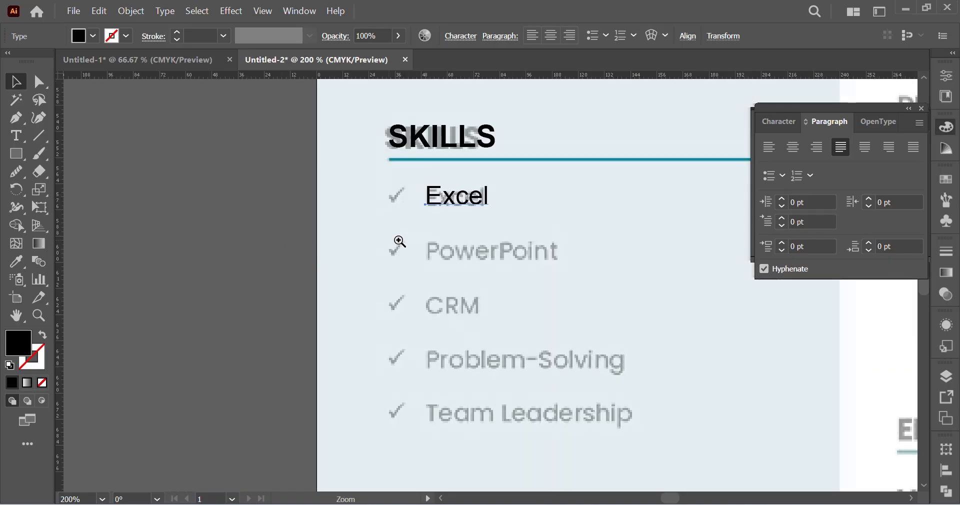
{"action": "scroll", "coordinate": [470, 137], "scroll_direction": "down", "scroll_amount": 1}
{"action": "scroll", "coordinate": [479, 160], "scroll_direction": "up", "scroll_amount": 1}
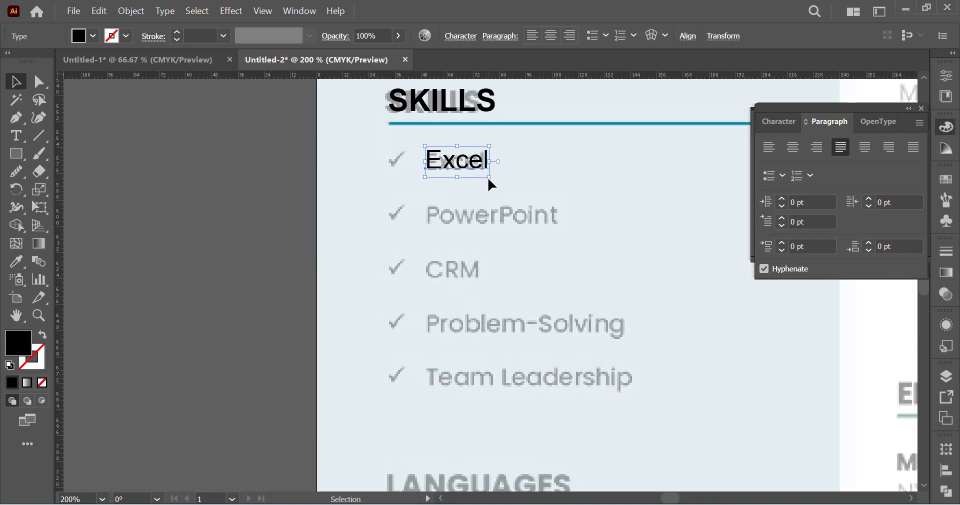
Step: Try drawing a black-filled check mark outline beside the Excel entry with the Pen tool
{"action": "left_click", "coordinate": [106, 159]}
{"action": "key", "text": "ctrl+space"}
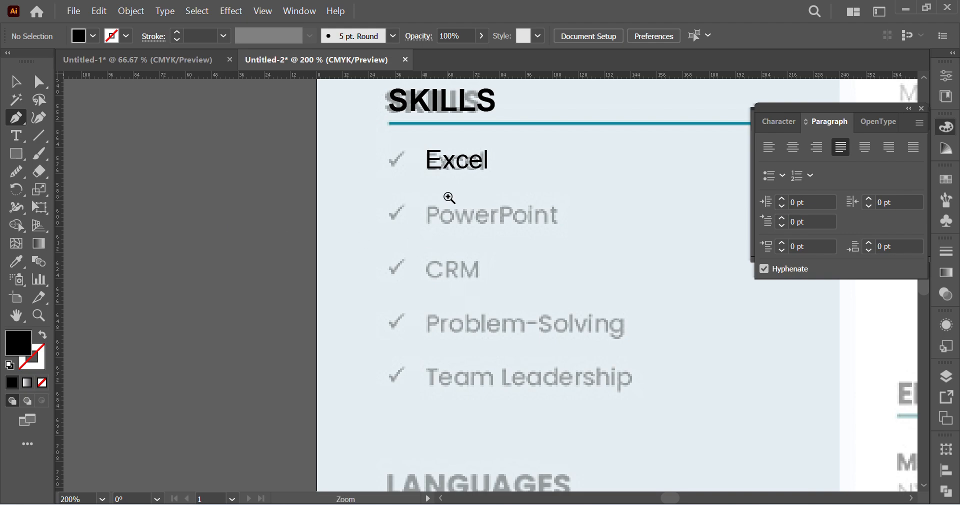
{"action": "left_click", "coordinate": [448, 198], "text": "ctrl"}
{"action": "left_click", "coordinate": [457, 281], "text": "ctrl"}
{"action": "left_click", "coordinate": [387, 309], "text": "ctrl"}
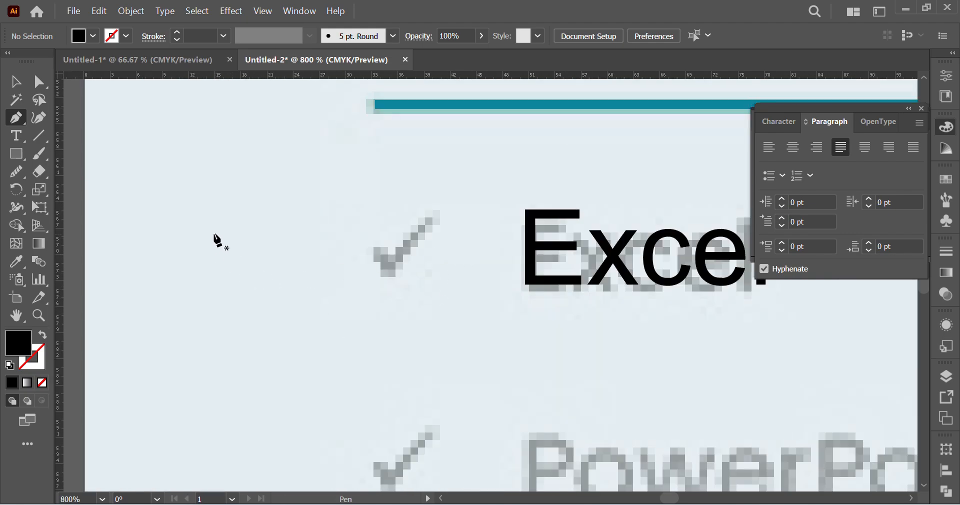
{"action": "left_click", "coordinate": [212, 231]}
{"action": "left_click", "coordinate": [235, 258]}
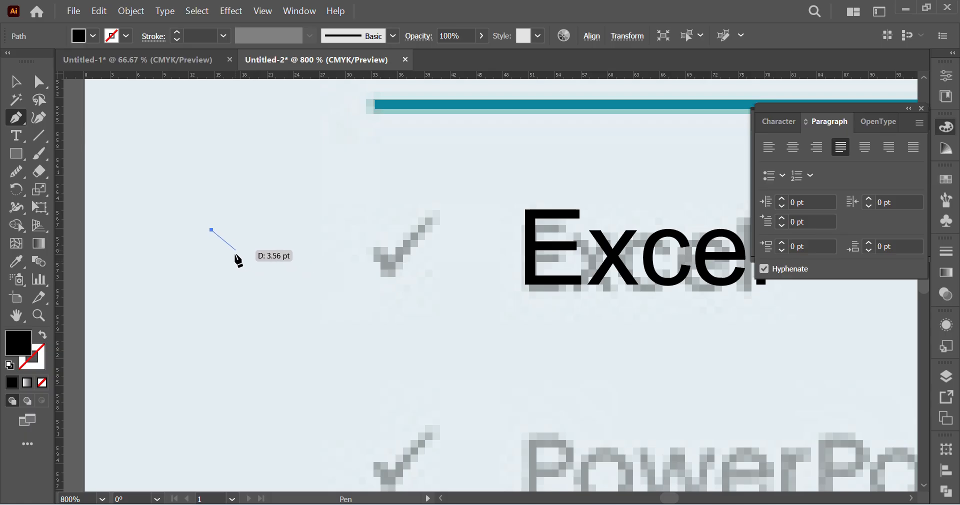
{"action": "left_click", "coordinate": [311, 197]}
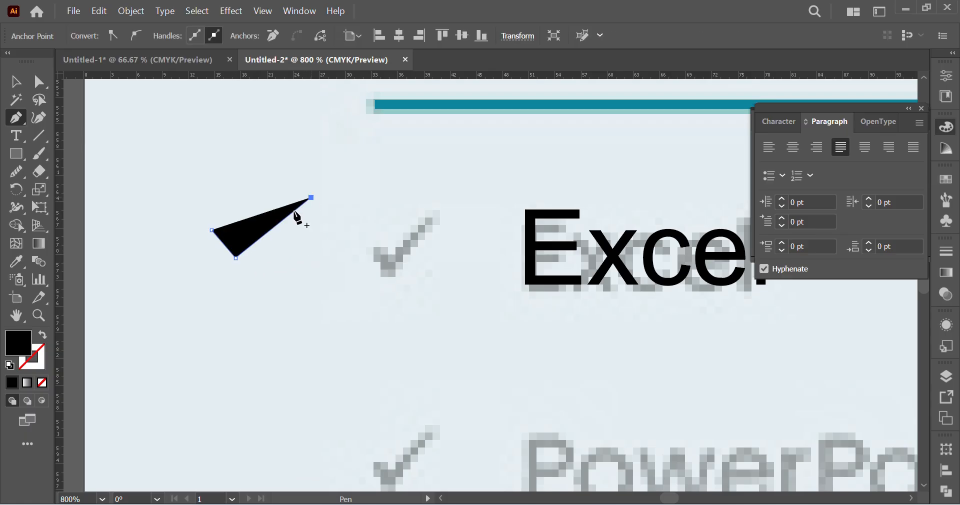
{"action": "left_click", "coordinate": [237, 268]}
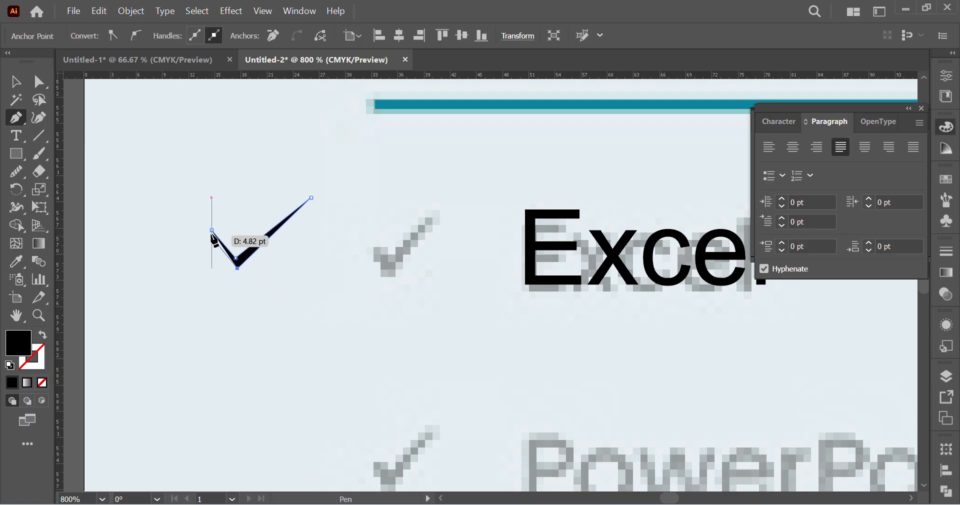
{"action": "left_click", "coordinate": [204, 231]}
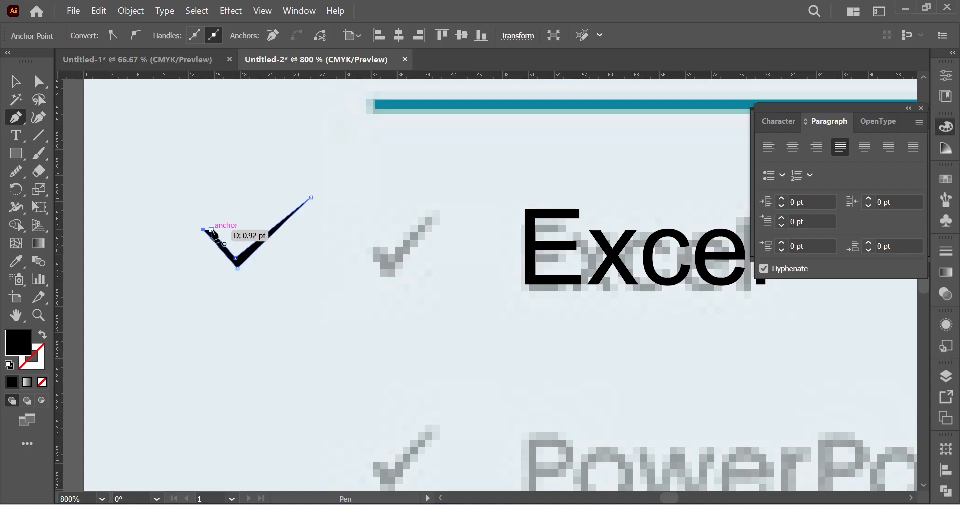
{"action": "left_click", "coordinate": [39, 85]}
{"action": "left_click", "coordinate": [205, 274]}
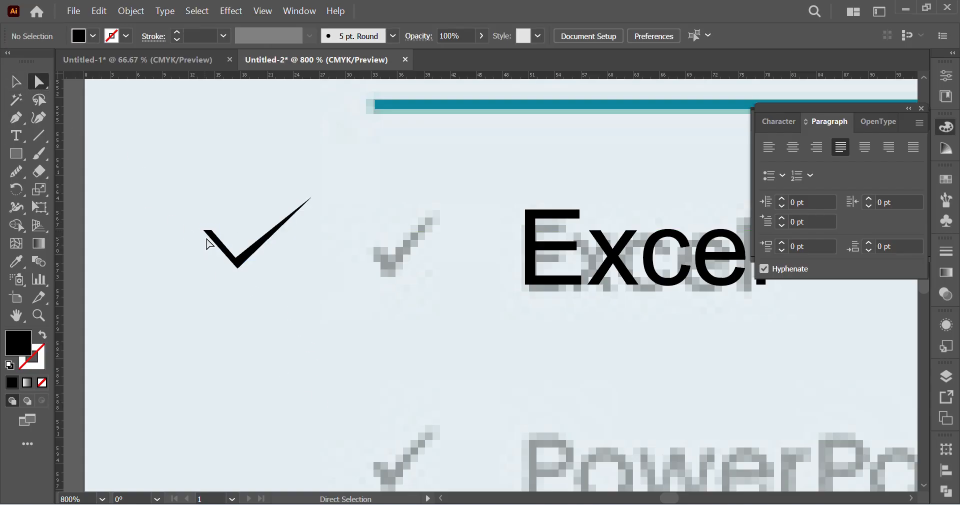
Step: Thicken the pen-drawn check mark by raising its inner corner anchor, and delete the shape
{"action": "left_click_drag", "start_coordinate": [239, 261], "coordinate": [240, 256]}
{"action": "left_click", "coordinate": [294, 309]}
{"action": "left_click", "coordinate": [249, 257]}
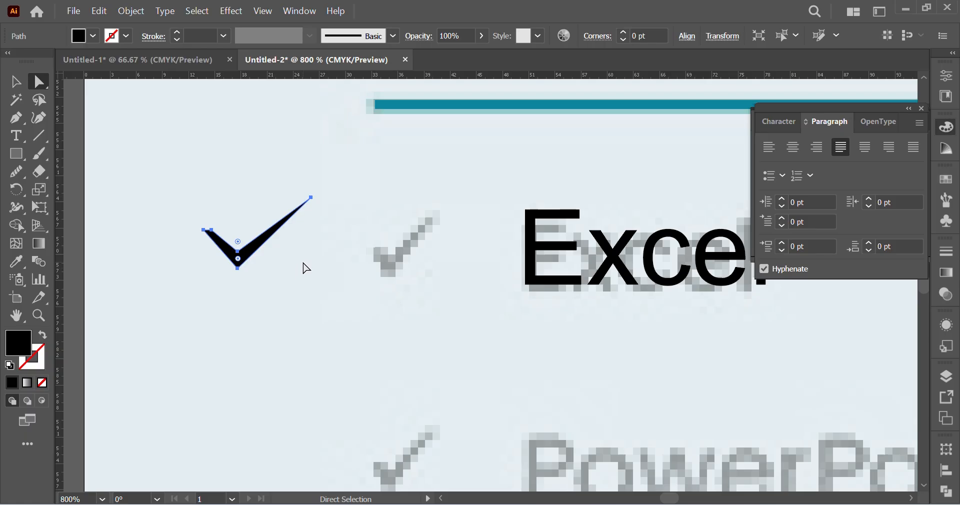
{"action": "left_click", "coordinate": [306, 268]}
Step: Draw a square about 7 pt wide beside the reference check mark and rotate it 45° into a diamond
{"action": "left_click", "coordinate": [16, 154]}
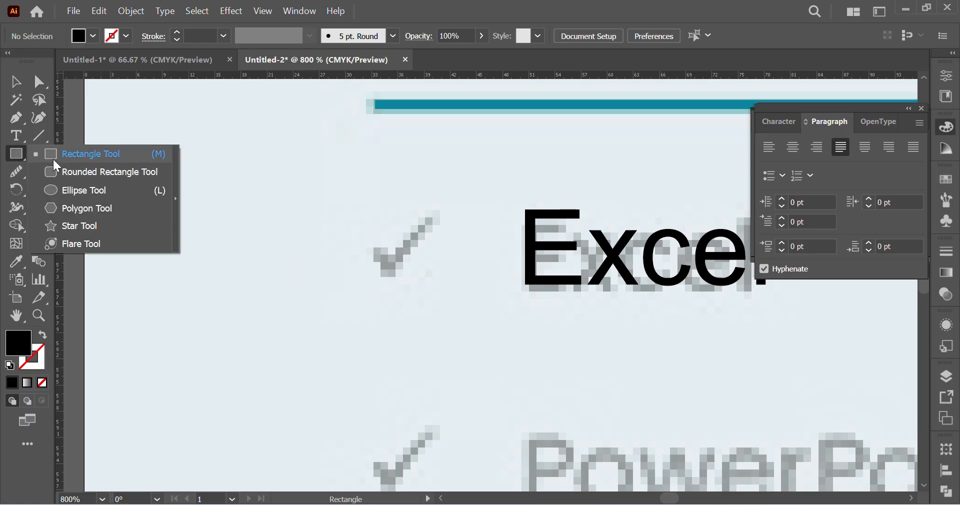
{"action": "left_click", "coordinate": [53, 155]}
{"action": "left_click_drag", "start_coordinate": [225, 212], "coordinate": [288, 274]}
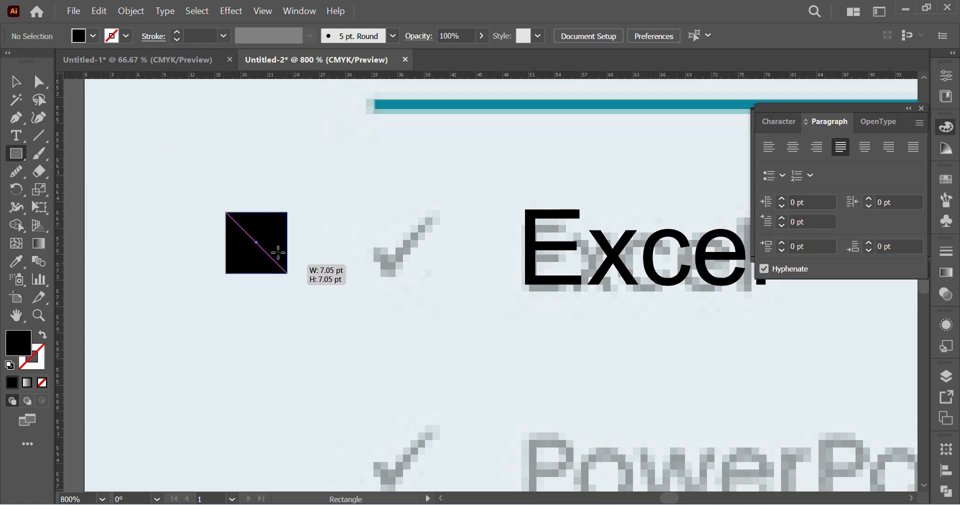
{"action": "left_click", "coordinate": [16, 82]}
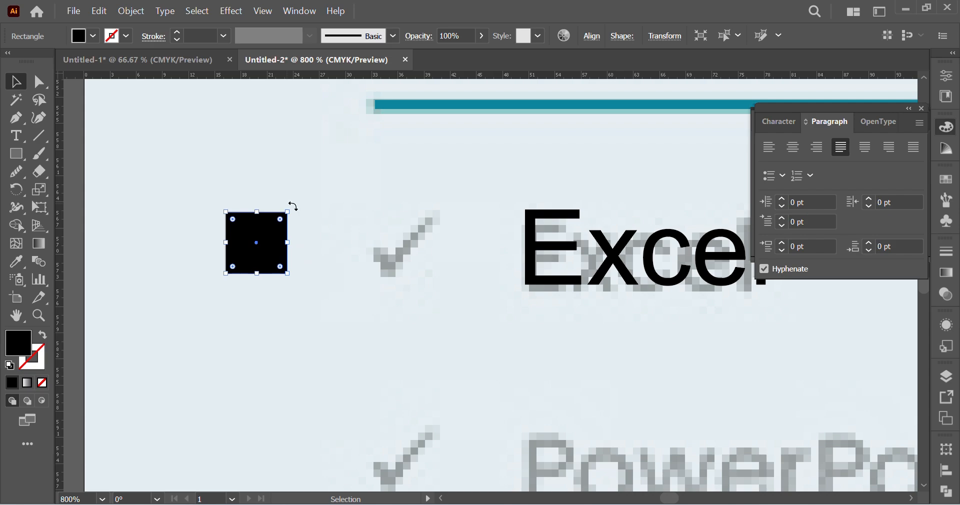
{"action": "left_click_drag", "start_coordinate": [293, 206], "coordinate": [250, 196]}
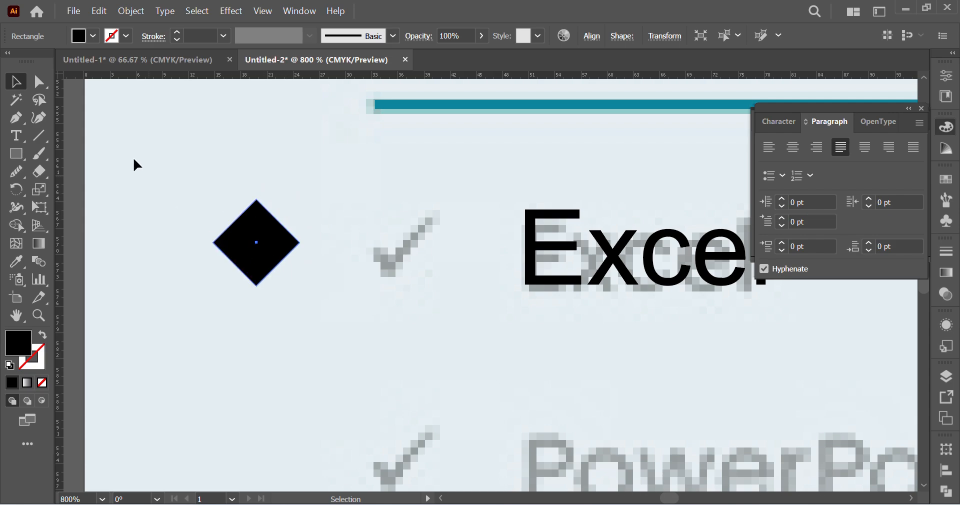
Step: Swap the diamond's fill and stroke to leave a black outline, and delete its top anchor point to form an open V
{"action": "left_click", "coordinate": [42, 335]}
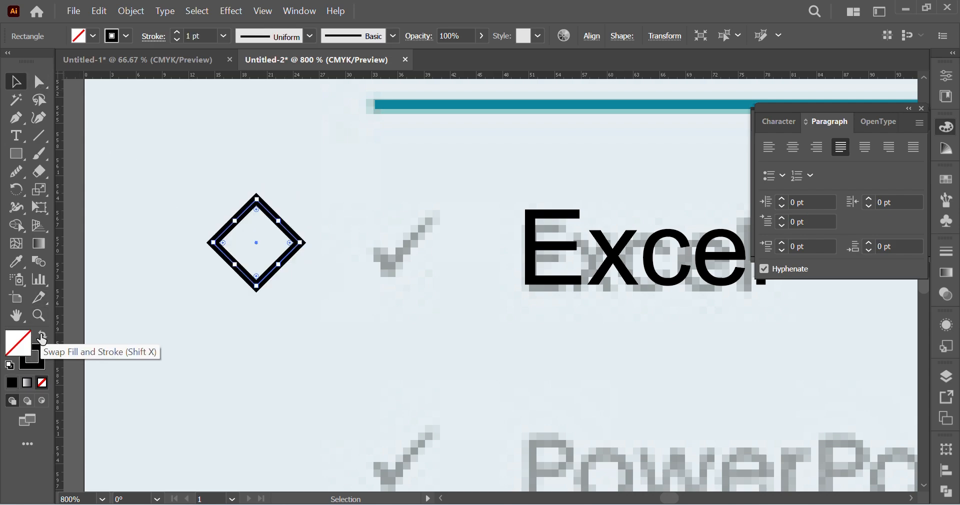
{"action": "left_click", "coordinate": [39, 81]}
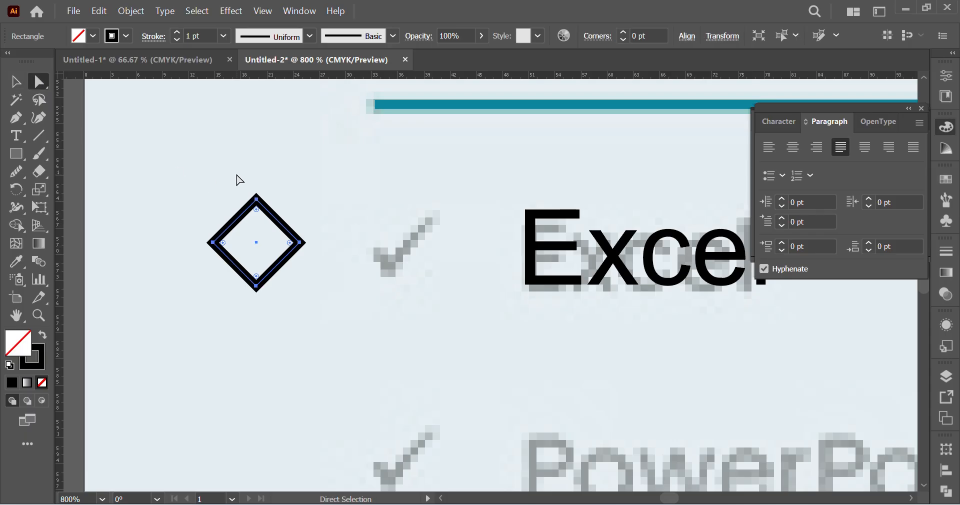
{"action": "left_click_drag", "start_coordinate": [243, 176], "coordinate": [280, 218]}
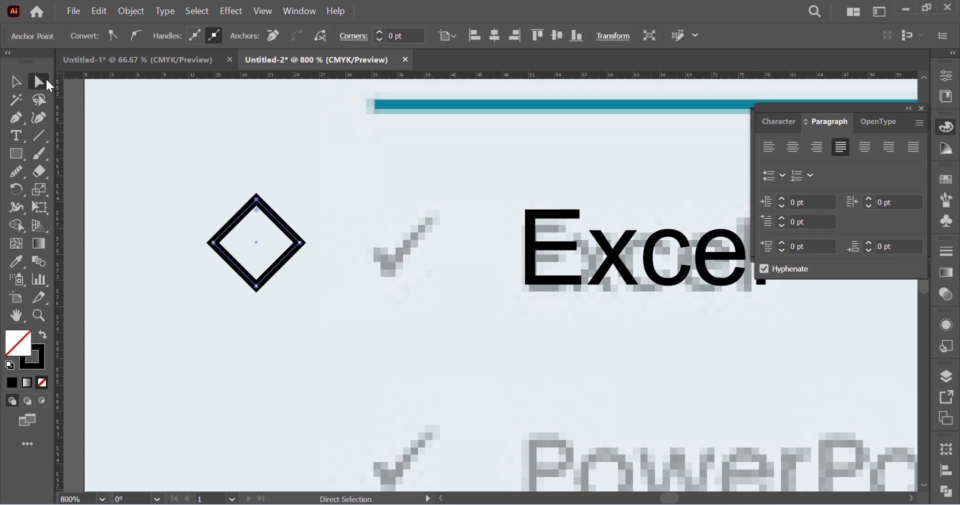
{"action": "key", "text": "Delete"}
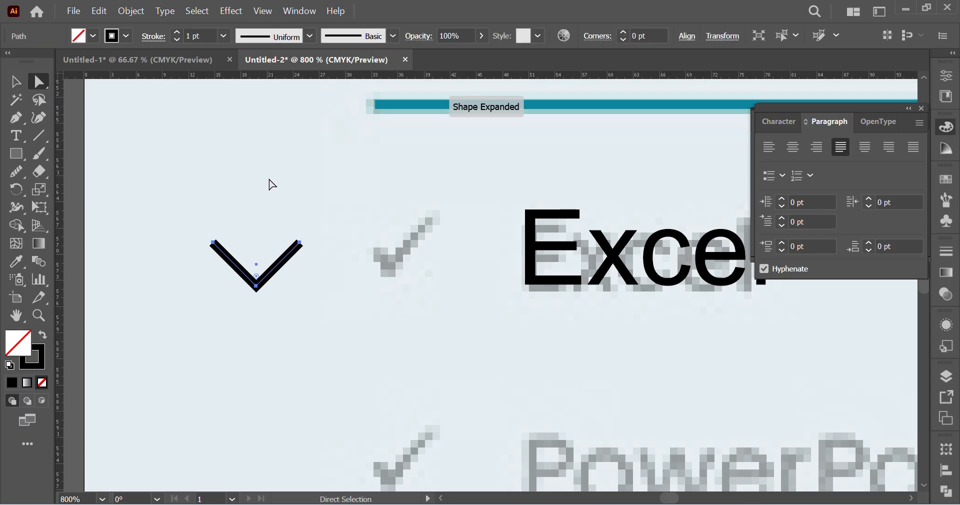
Step: Shorten the left arm of the open V by moving its end anchor inward to form a check mark
{"action": "left_click_drag", "start_coordinate": [188, 232], "coordinate": [240, 270]}
{"action": "left_click", "coordinate": [337, 314]}
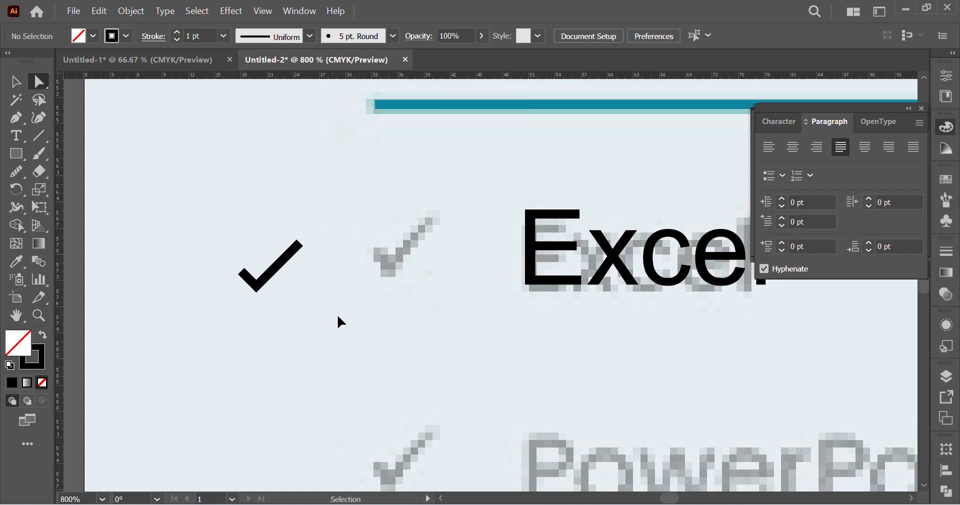
{"action": "scroll", "coordinate": [337, 314], "scroll_direction": "left", "scroll_amount": 1}
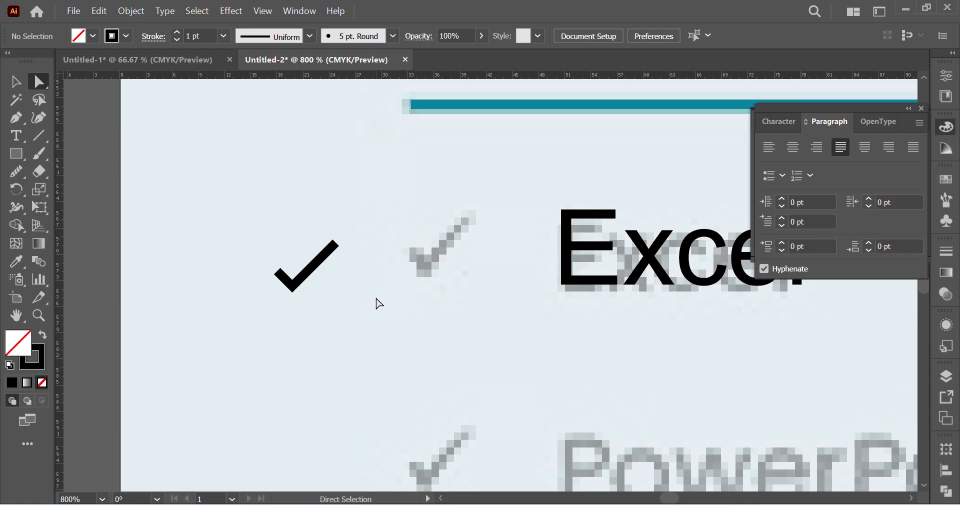
Step: Try converting the end anchor of the check mark's long arm to a smooth point and bending that arm into a curve
{"action": "left_click_drag", "start_coordinate": [342, 248], "coordinate": [338, 244]}
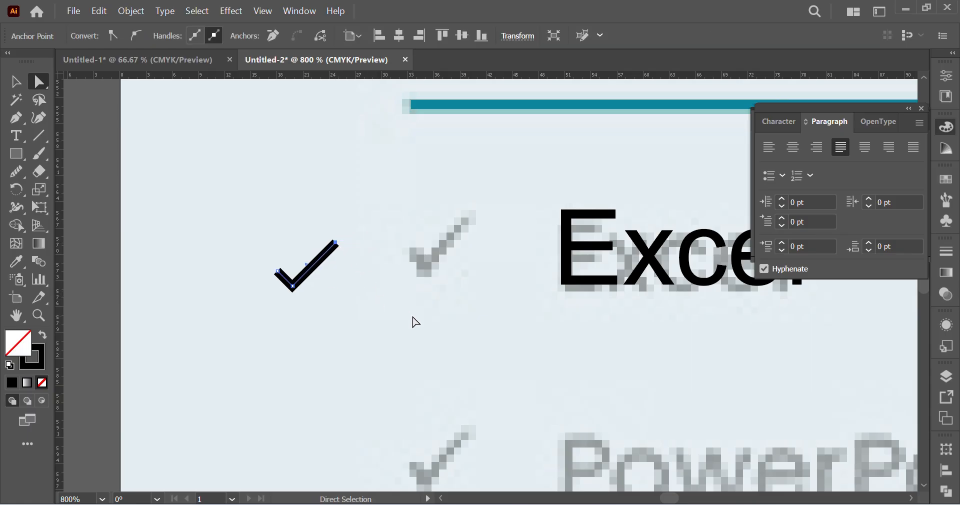
{"action": "left_click", "coordinate": [15, 117]}
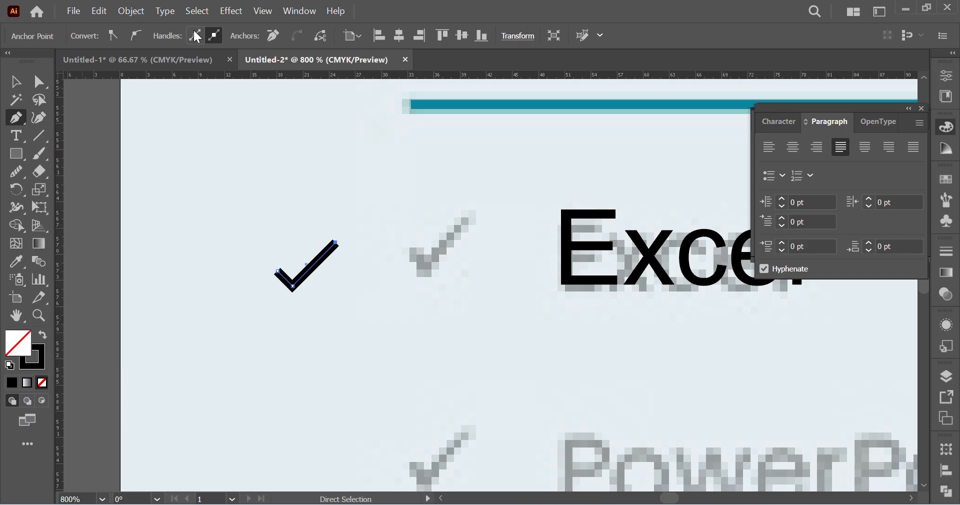
{"action": "left_click", "coordinate": [136, 34]}
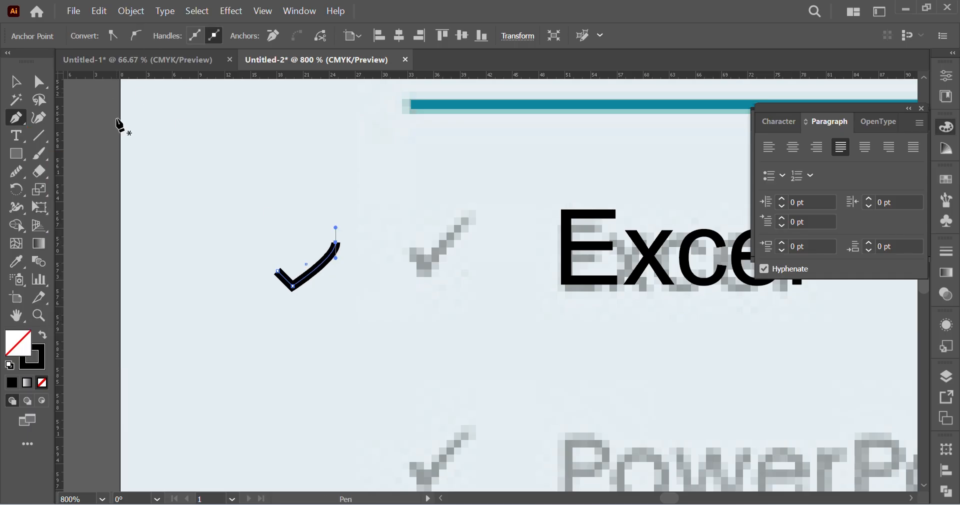
{"action": "left_click", "coordinate": [41, 83]}
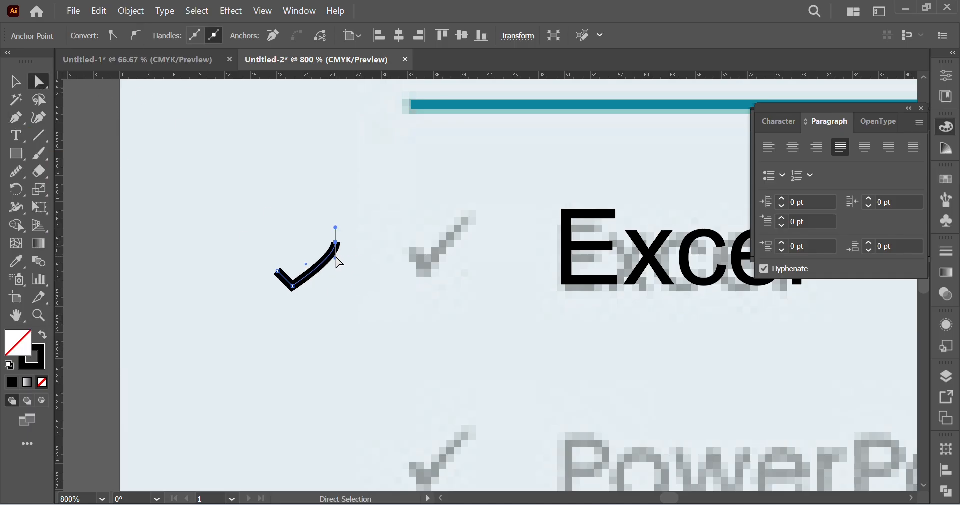
{"action": "left_click_drag", "start_coordinate": [339, 262], "coordinate": [309, 257]}
{"action": "left_click", "coordinate": [369, 336]}
{"action": "scroll", "coordinate": [320, 304], "scroll_direction": "right", "scroll_amount": 1}
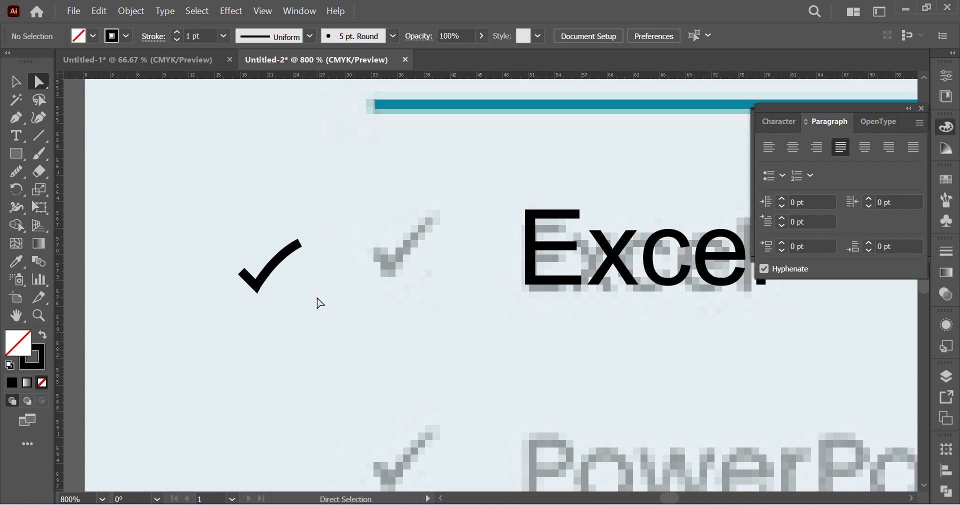
Step: Try a tapered width profile on the curved check mark, with the taper reversed so the long arm ends in a thin tip
{"action": "left_click_drag", "start_coordinate": [346, 330], "coordinate": [161, 203]}
{"action": "left_click_drag", "start_coordinate": [328, 295], "coordinate": [310, 247]}
{"action": "left_click", "coordinate": [310, 36]}
{"action": "left_click", "coordinate": [260, 154]}
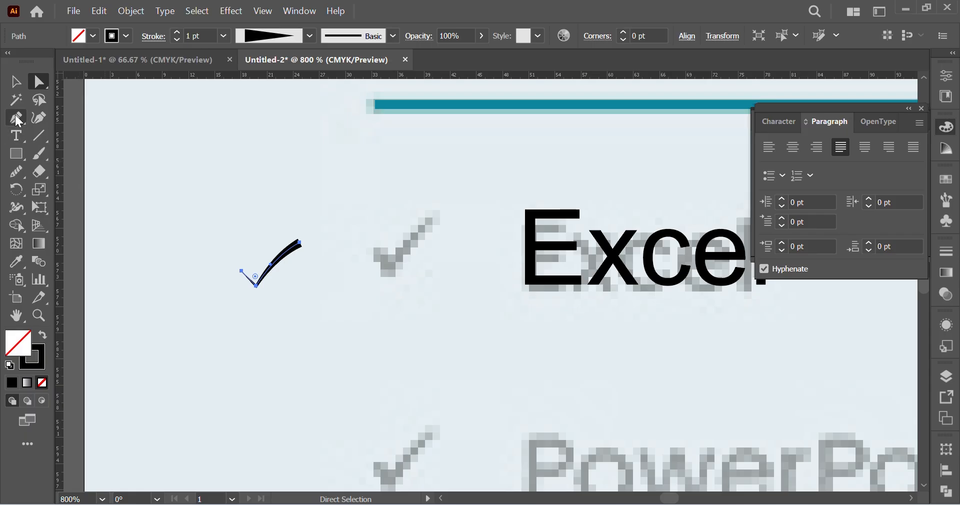
{"action": "left_click", "coordinate": [17, 118]}
{"action": "left_click", "coordinate": [300, 242]}
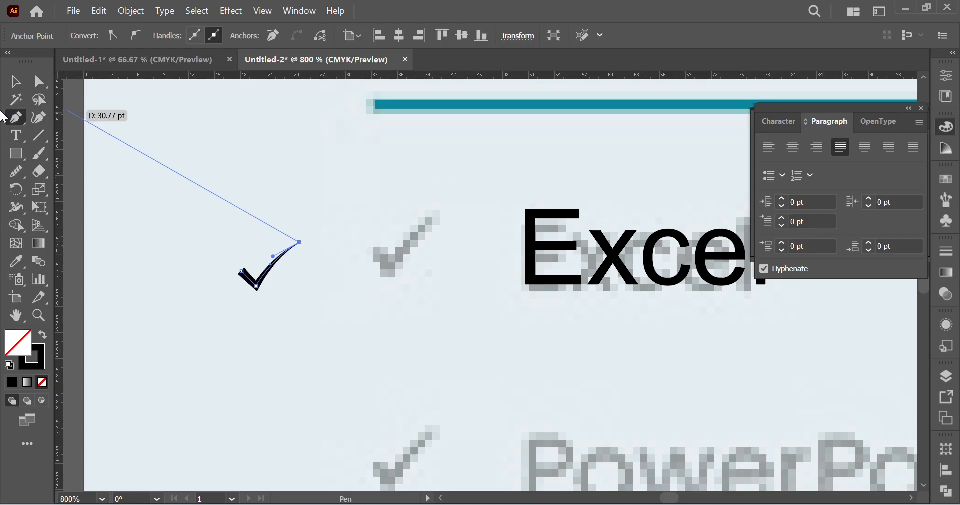
{"action": "left_click", "coordinate": [15, 82]}
{"action": "left_click", "coordinate": [302, 347]}
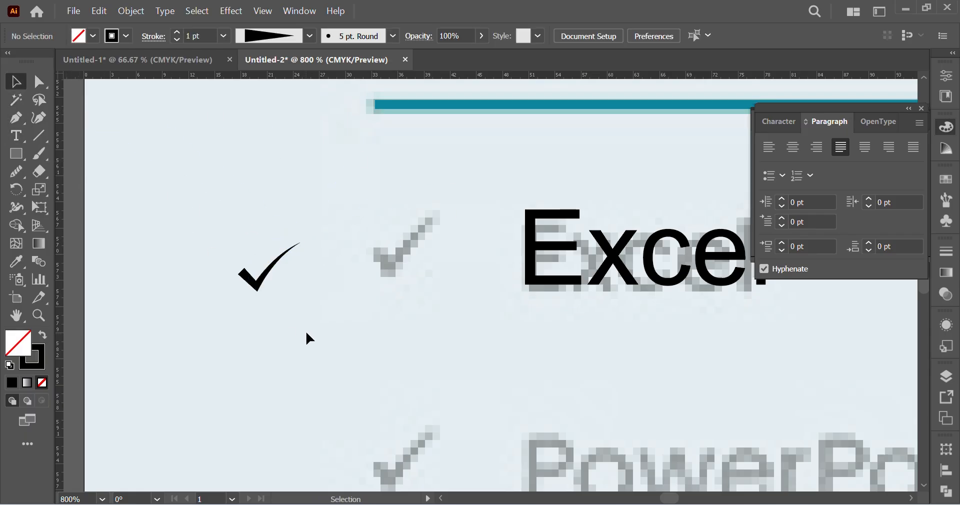
Step: Undo the taper and curve edits on the check mark back to its straight arms and uniform stroke
{"action": "left_click_drag", "start_coordinate": [304, 312], "coordinate": [202, 207]}
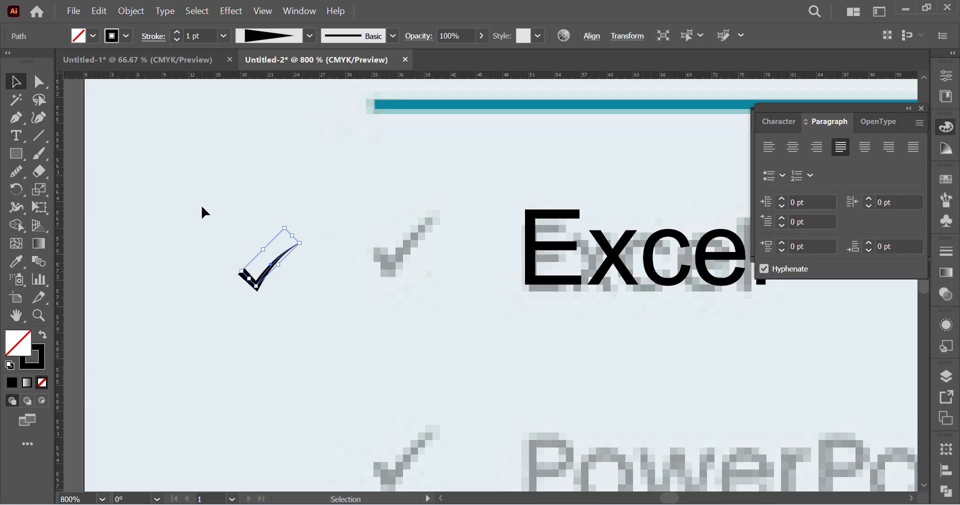
{"action": "key", "text": "ctrl+z"}
{"action": "key", "text": "ctrl+z"}
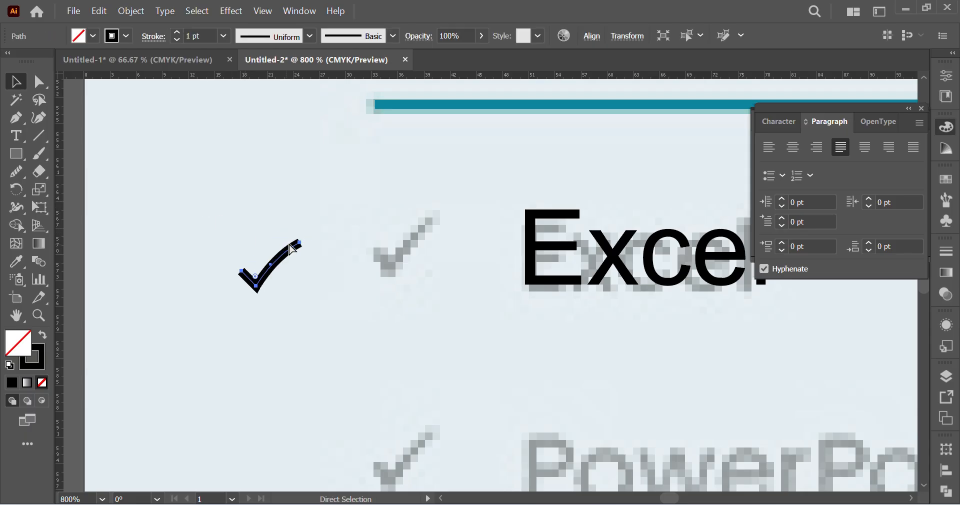
{"action": "key", "text": "ctrl+z"}
{"action": "key", "text": "ctrl+z"}
Step: Move the straight check mark onto the faded reference check mark beside the Excel entry
{"action": "left_click", "coordinate": [317, 269]}
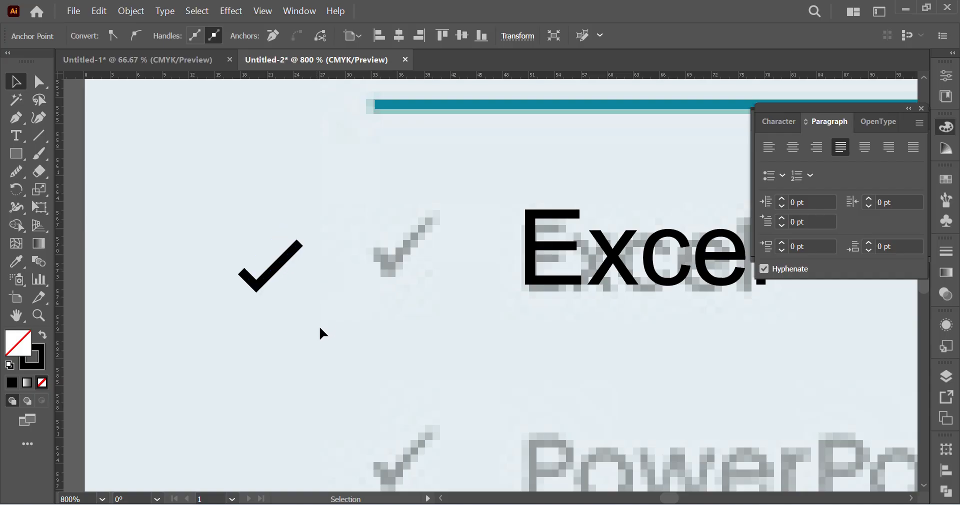
{"action": "left_click_drag", "start_coordinate": [308, 304], "coordinate": [205, 216]}
{"action": "left_click_drag", "start_coordinate": [271, 278], "coordinate": [407, 252]}
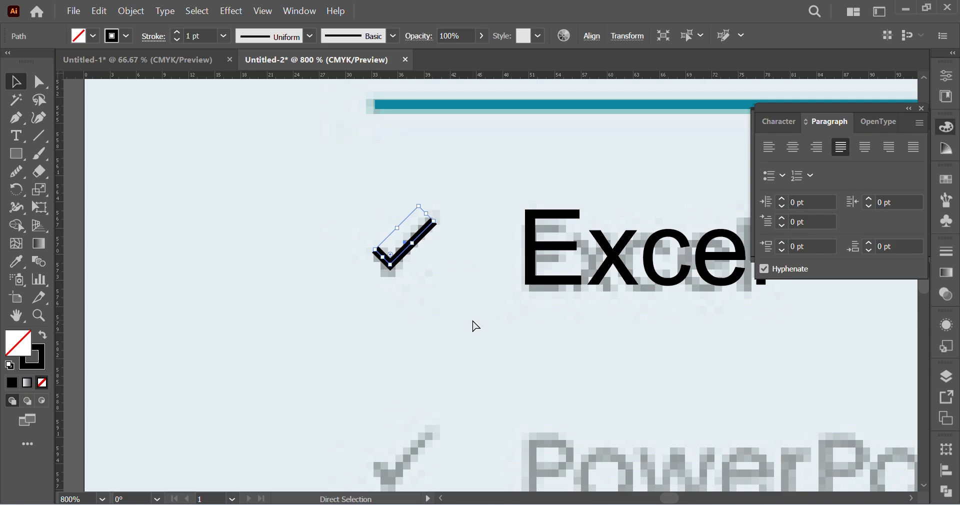
Step: Duplicate the check mark and the Excel text together straight down onto the reference PowerPoint row
{"action": "key", "text": "ctrl+minus"}
{"action": "key", "text": "ctrl+minus"}
{"action": "key", "text": "ctrl+minus"}
{"action": "scroll", "coordinate": [480, 312], "scroll_direction": "right", "scroll_amount": 2}
{"action": "scroll", "coordinate": [484, 305], "scroll_direction": "right", "scroll_amount": 3}
{"action": "scroll", "coordinate": [478, 314], "scroll_direction": "down", "scroll_amount": 5}
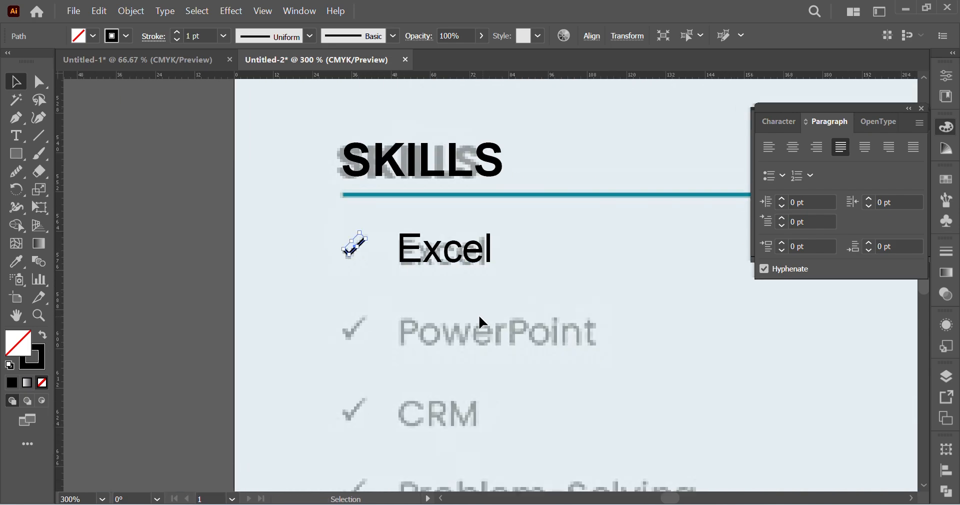
{"action": "left_click_drag", "start_coordinate": [485, 247], "coordinate": [327, 177]}
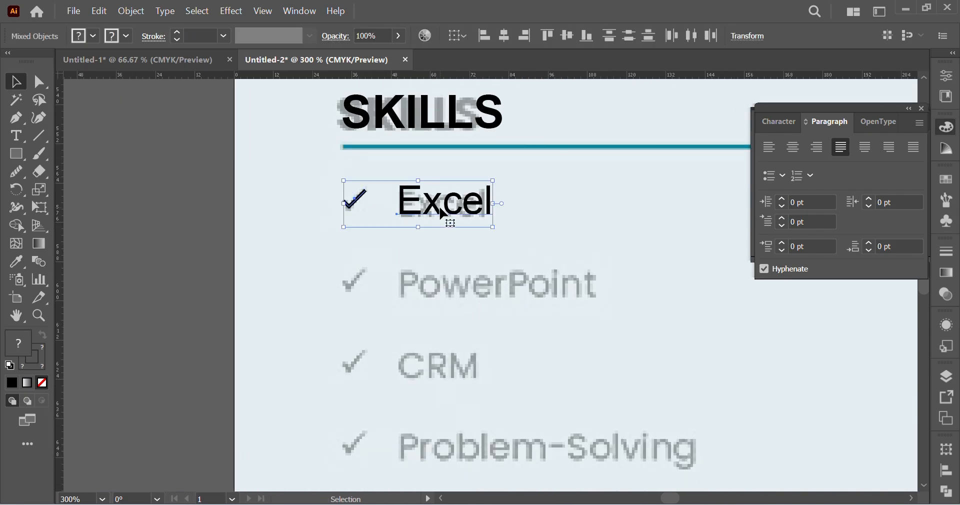
{"action": "left_click_drag", "start_coordinate": [448, 220], "coordinate": [443, 296]}
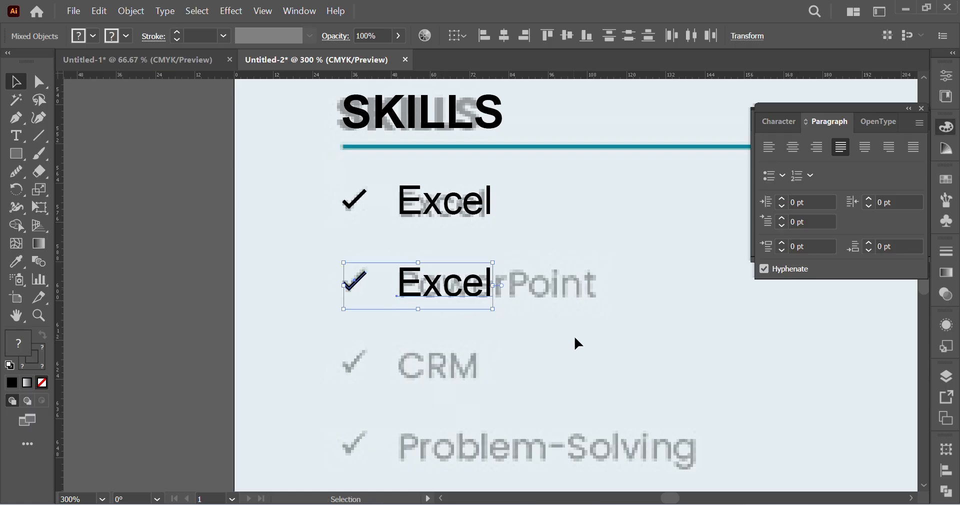
{"action": "scroll", "coordinate": [600, 331], "scroll_direction": "down", "scroll_amount": 3}
{"action": "scroll", "coordinate": [600, 331], "scroll_direction": "right", "scroll_amount": 3}
{"action": "scroll", "coordinate": [575, 329], "scroll_direction": "down", "scroll_amount": 3}
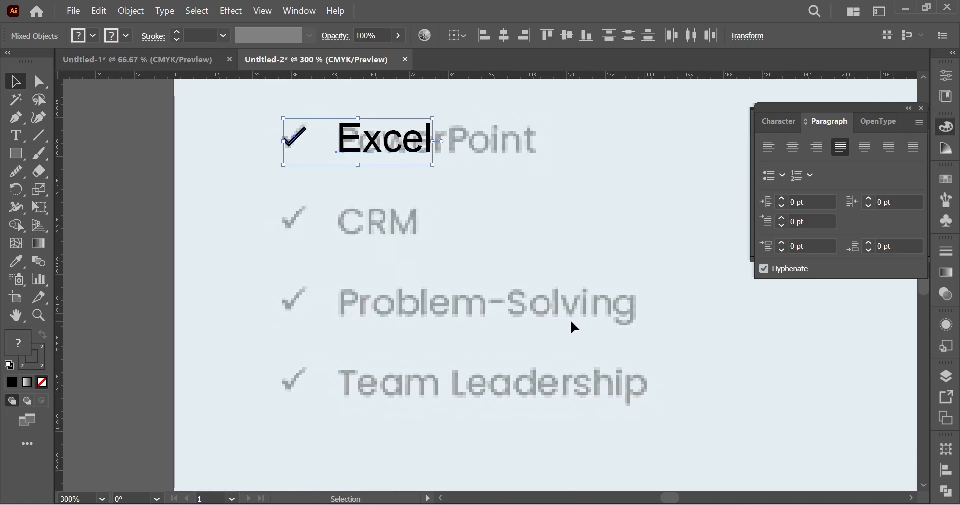
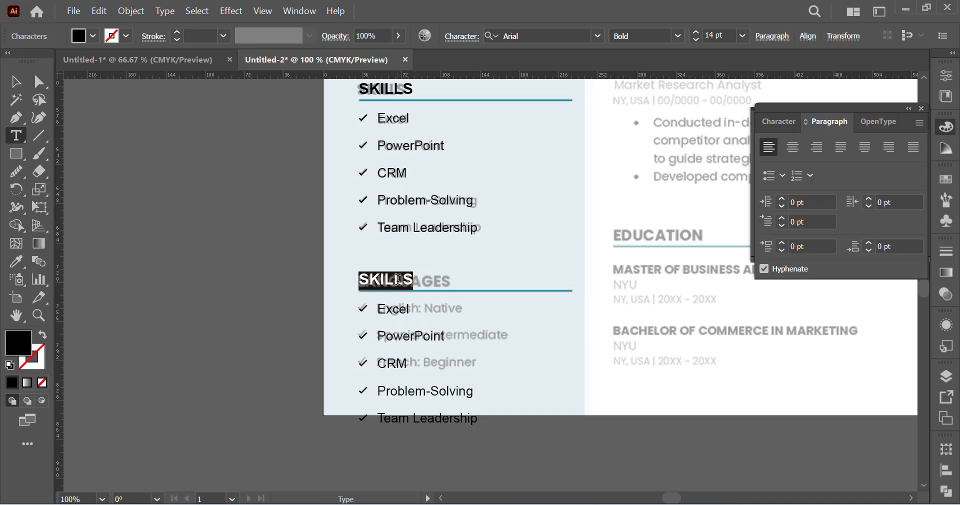
Step: Retitle the duplicated SKILLS heading as LANGUAGES and delete that copy's Problem-Solving and Team Leadership rows with their check marks
{"action": "type", "text": "LANGUAGES"}
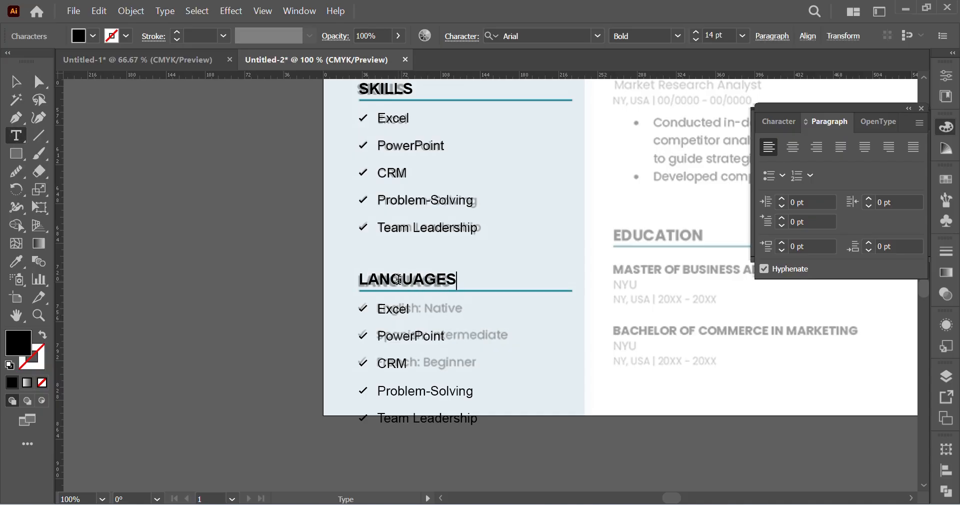
{"action": "scroll", "coordinate": [390, 283], "scroll_direction": "down", "scroll_amount": 1}
{"action": "left_click", "coordinate": [38, 82]}
{"action": "left_click_drag", "start_coordinate": [595, 436], "coordinate": [302, 338]}
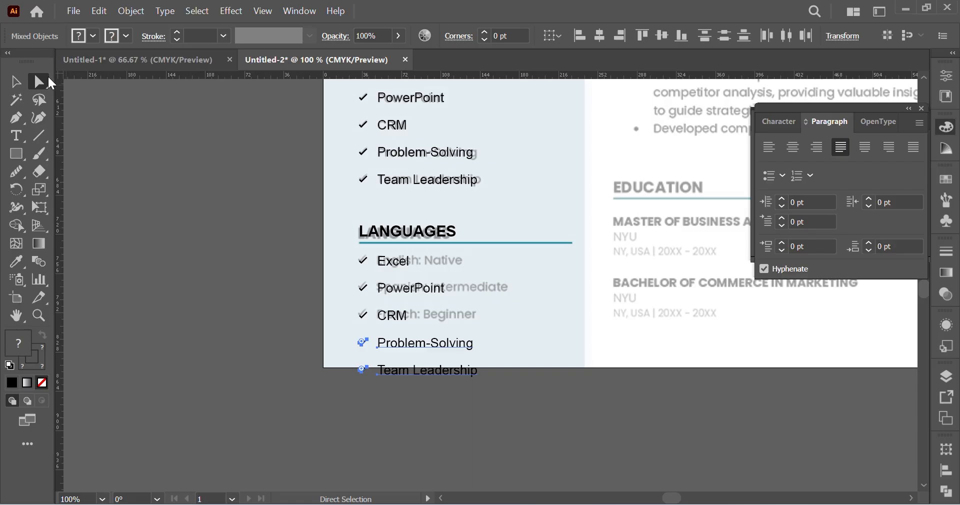
{"action": "left_click", "coordinate": [16, 81]}
{"action": "left_click", "coordinate": [142, 200]}
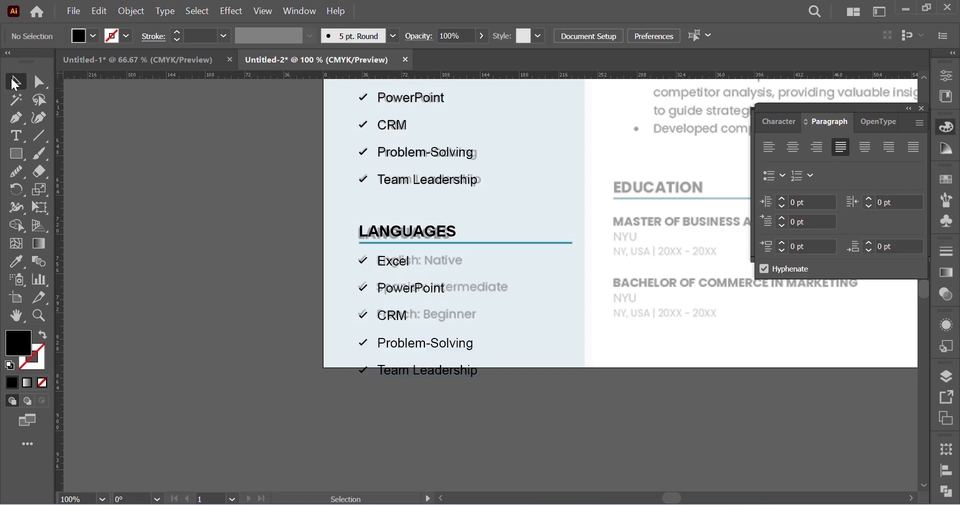
{"action": "left_click_drag", "start_coordinate": [521, 420], "coordinate": [290, 315]}
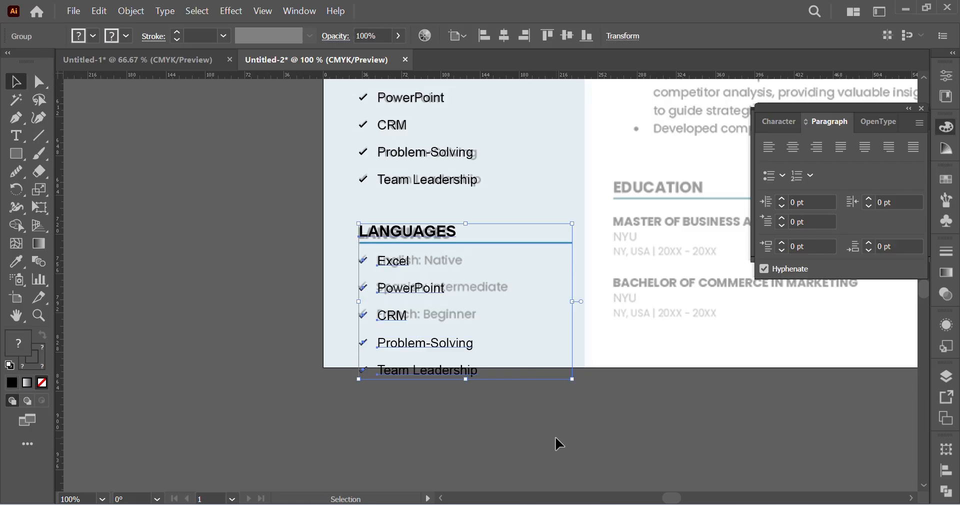
{"action": "left_click_drag", "start_coordinate": [554, 437], "coordinate": [318, 336]}
{"action": "left_click", "coordinate": [40, 83]}
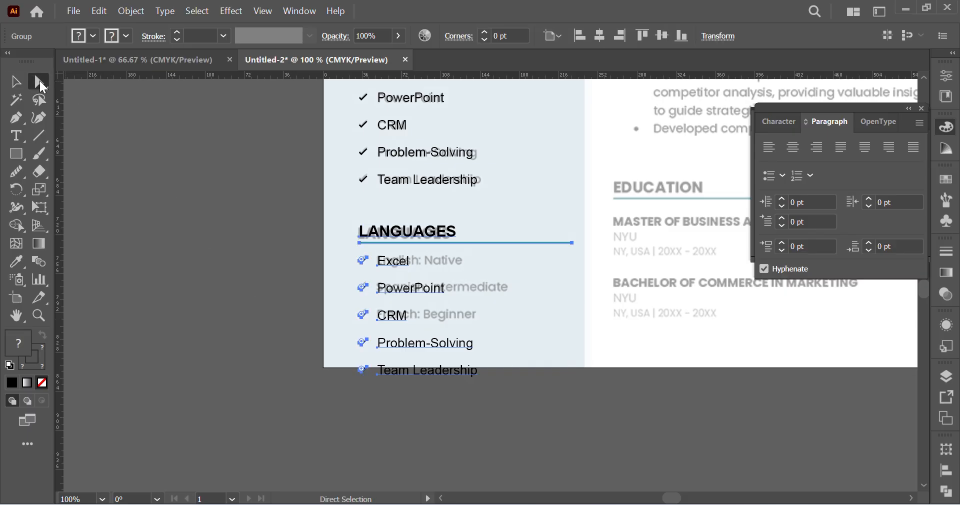
{"action": "left_click_drag", "start_coordinate": [558, 401], "coordinate": [289, 339]}
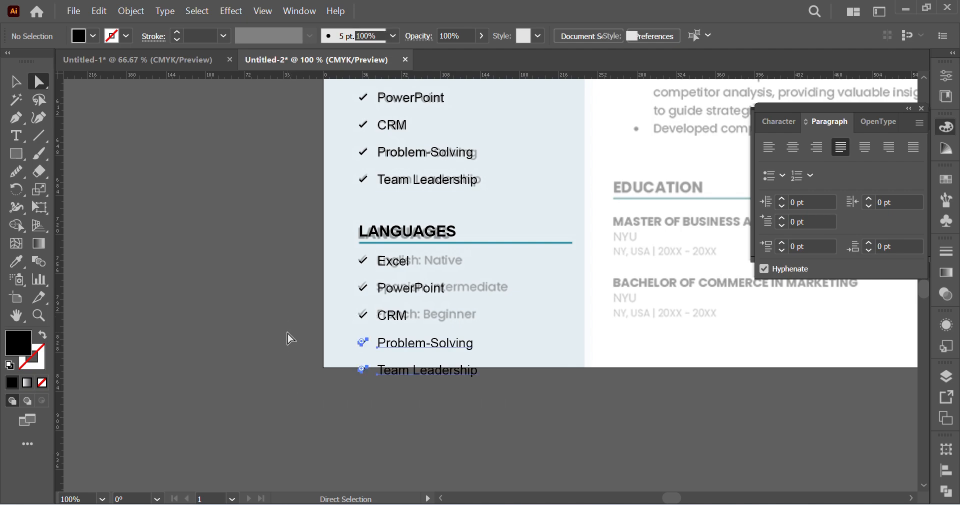
{"action": "key", "text": "Delete"}
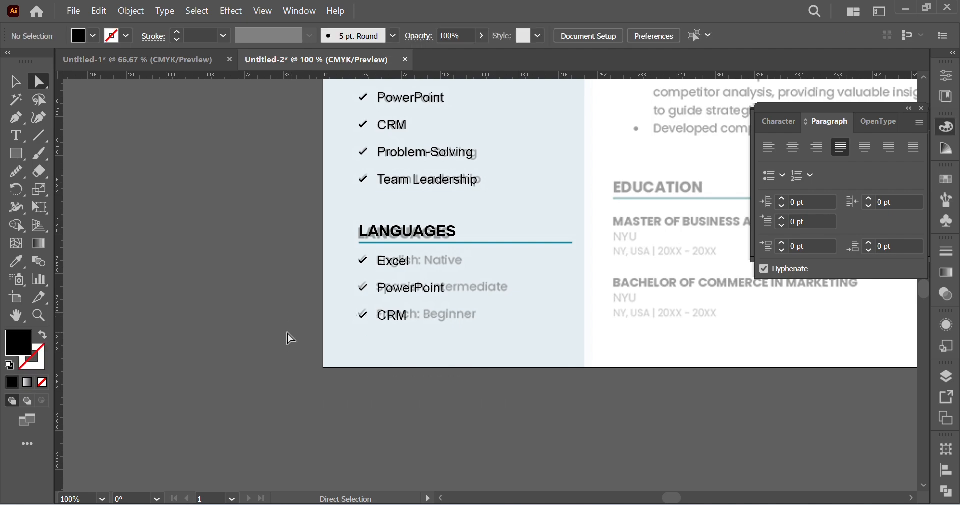
Step: Replace the Excel entry under LANGUAGES with "English: Native"
{"action": "double_click", "coordinate": [398, 262]}
{"action": "double_click", "coordinate": [398, 262]}
{"action": "key", "text": "BackSpace"}
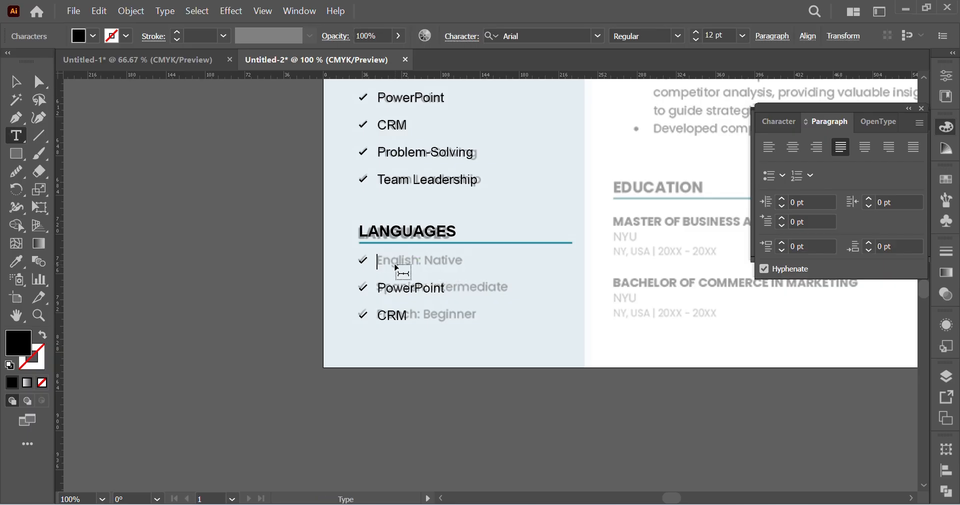
{"action": "type", "text": "English: Fluent"}
{"action": "left_click_drag", "start_coordinate": [430, 258], "coordinate": [544, 259]}
{"action": "type", "text": "Native"}
Step: Replace the PowerPoint entry under LANGUAGES with "Spanish: Intermediate"
{"action": "double_click", "coordinate": [398, 291]}
{"action": "key", "text": "BackSpace"}
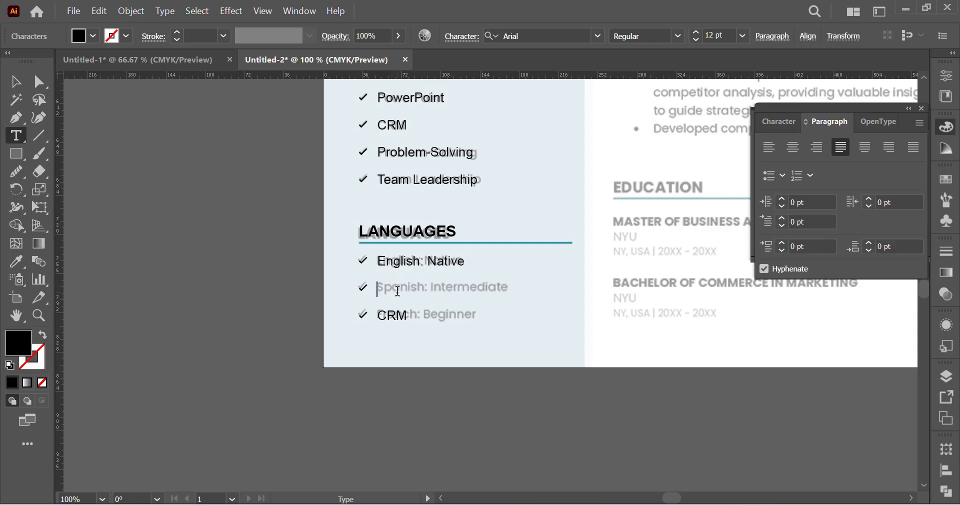
{"action": "type", "text": "Spanish: Intermediate"}
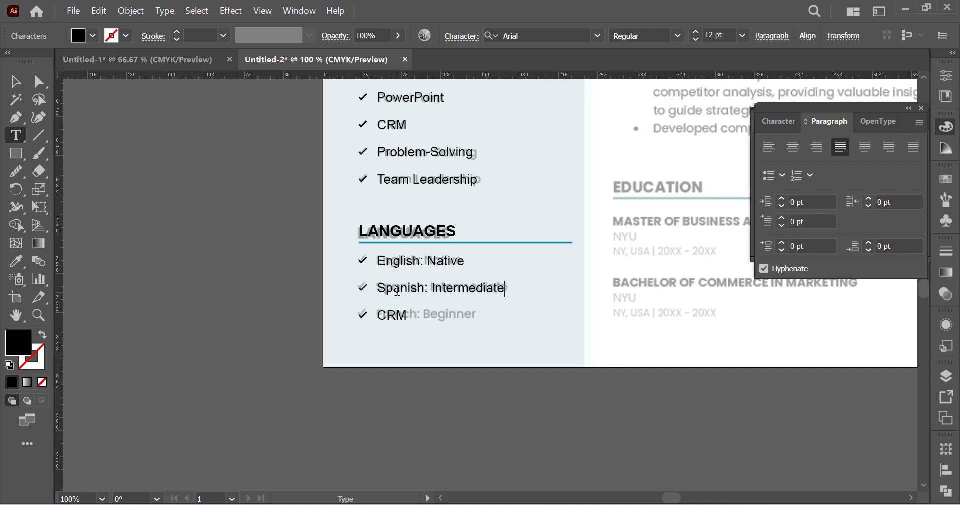
Step: Replace the CRM entry under LANGUAGES with "French: Beginner" and deselect the text
{"action": "double_click", "coordinate": [389, 316]}
{"action": "key", "text": "BackSpace"}
{"action": "type", "text": "French: Begine"}
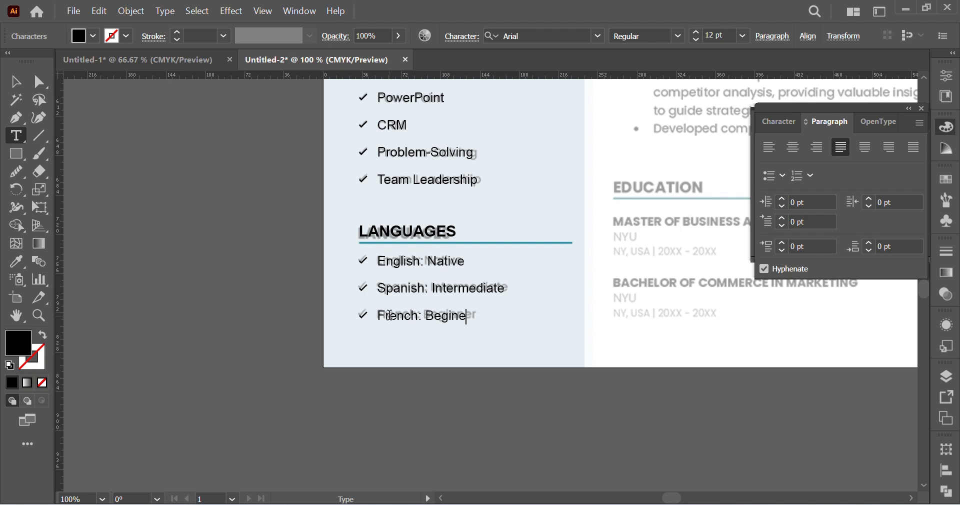
{"action": "key", "text": "BackSpace"}
{"action": "key", "text": "BackSpace"}
{"action": "type", "text": "nner"}
{"action": "left_click", "coordinate": [18, 84]}
{"action": "left_click", "coordinate": [347, 410]}
Step: Duplicate the PROFILE SUMMARY heading, line and paragraph onto the reference PROFESSIONAL EXPERIENCE heading in the white column
{"action": "scroll", "coordinate": [595, 408], "scroll_direction": "right", "scroll_amount": 10}
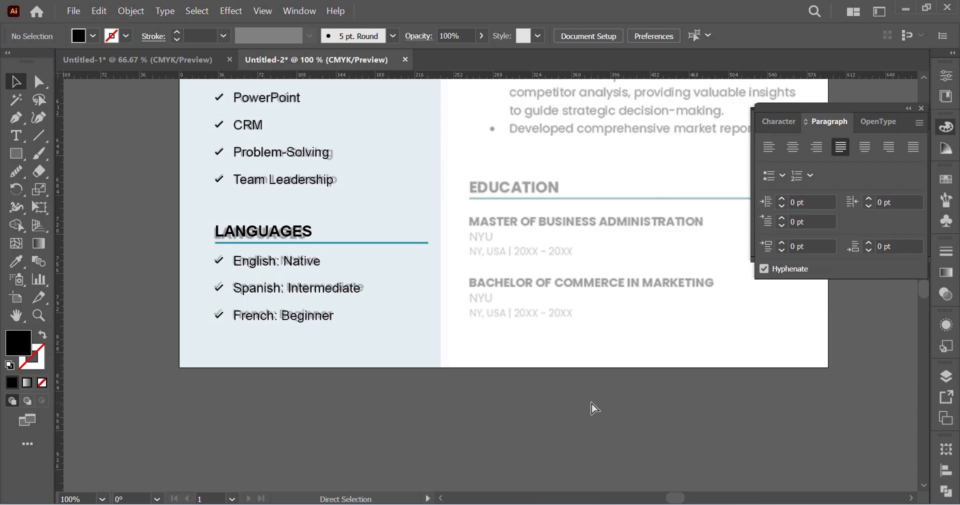
{"action": "key", "text": "ctrl+minus"}
{"action": "key", "text": "ctrl+minus"}
{"action": "scroll", "coordinate": [605, 402], "scroll_direction": "right", "scroll_amount": 12}
{"action": "scroll", "coordinate": [413, 208], "scroll_direction": "up", "scroll_amount": 5}
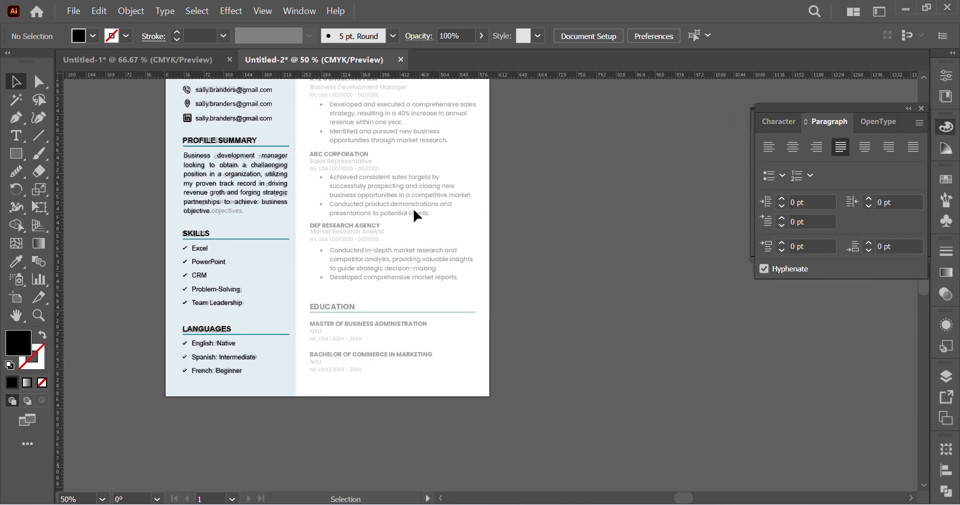
{"action": "scroll", "coordinate": [413, 215], "scroll_direction": "up", "scroll_amount": 5}
{"action": "key", "text": "z"}
{"action": "left_click", "coordinate": [317, 256]}
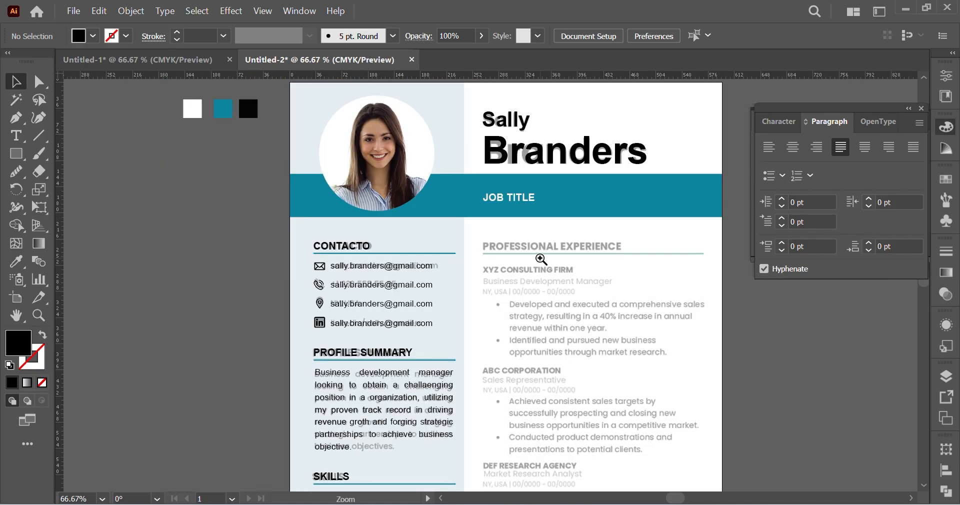
{"action": "left_click", "coordinate": [540, 259]}
{"action": "scroll", "coordinate": [327, 284], "scroll_direction": "down", "scroll_amount": 3}
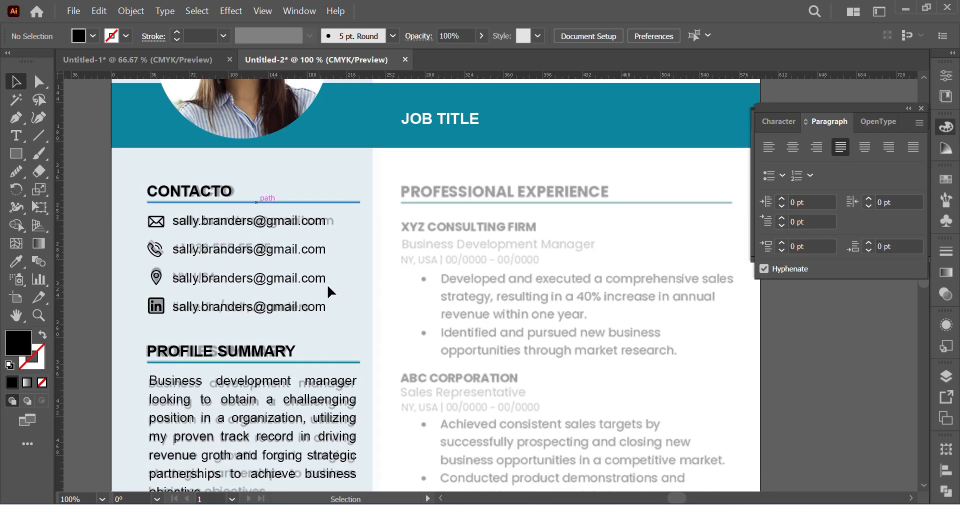
{"action": "scroll", "coordinate": [330, 284], "scroll_direction": "down", "scroll_amount": 2}
{"action": "scroll", "coordinate": [140, 284], "scroll_direction": "down", "scroll_amount": 2}
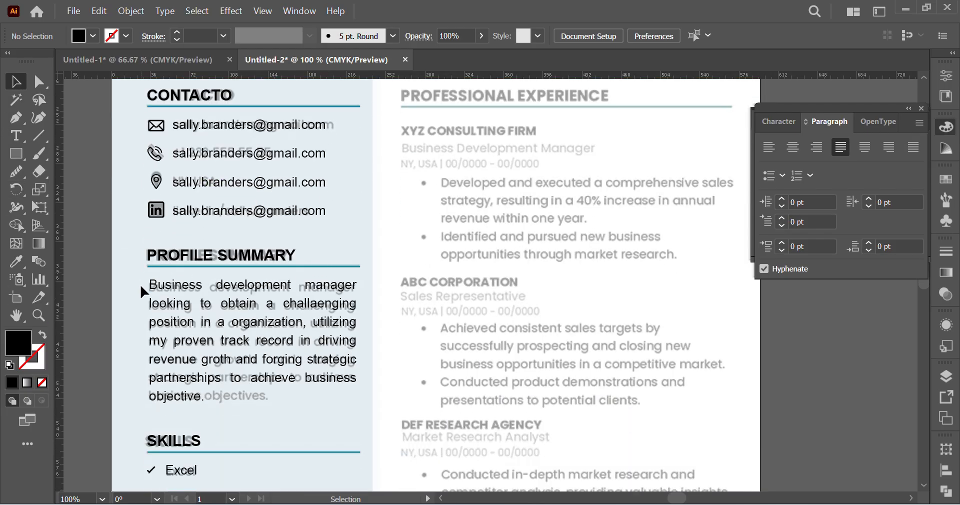
{"action": "left_click_drag", "start_coordinate": [133, 227], "coordinate": [341, 396]}
{"action": "scroll", "coordinate": [571, 160], "scroll_direction": "up", "scroll_amount": 2}
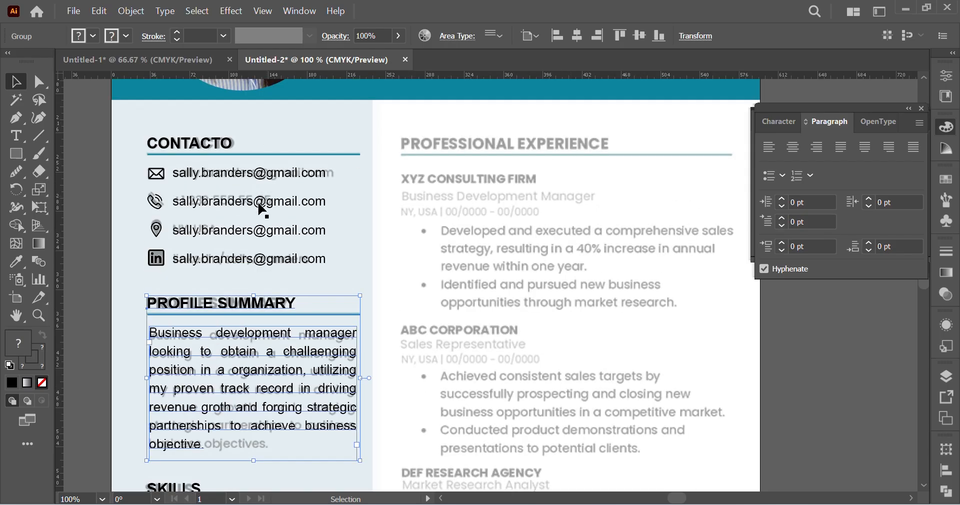
{"action": "left_click_drag", "start_coordinate": [195, 302], "coordinate": [429, 146]}
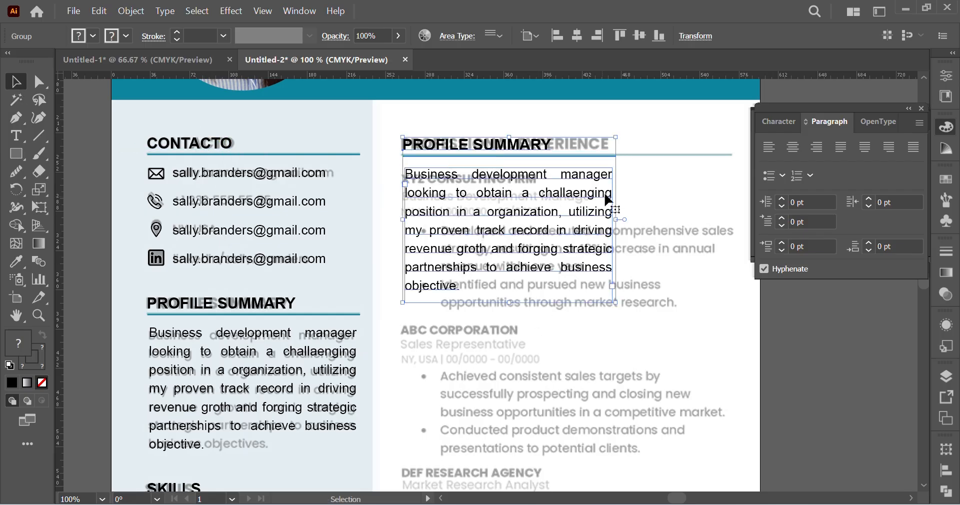
Step: Align the copied PROFILE SUMMARY group's top edge with the CONTACTO group, using CONTACTO as the key object
{"action": "left_click", "coordinate": [215, 155], "text": "shift"}
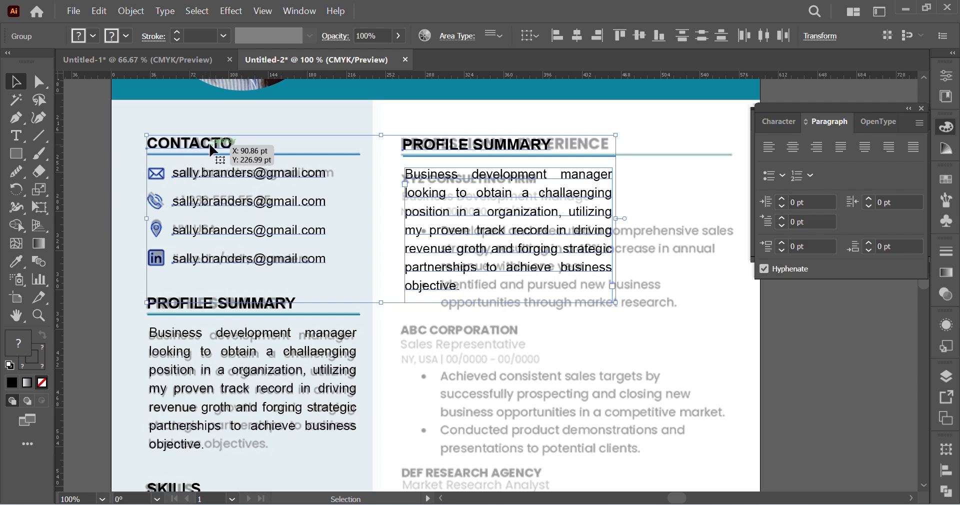
{"action": "left_click", "coordinate": [210, 145]}
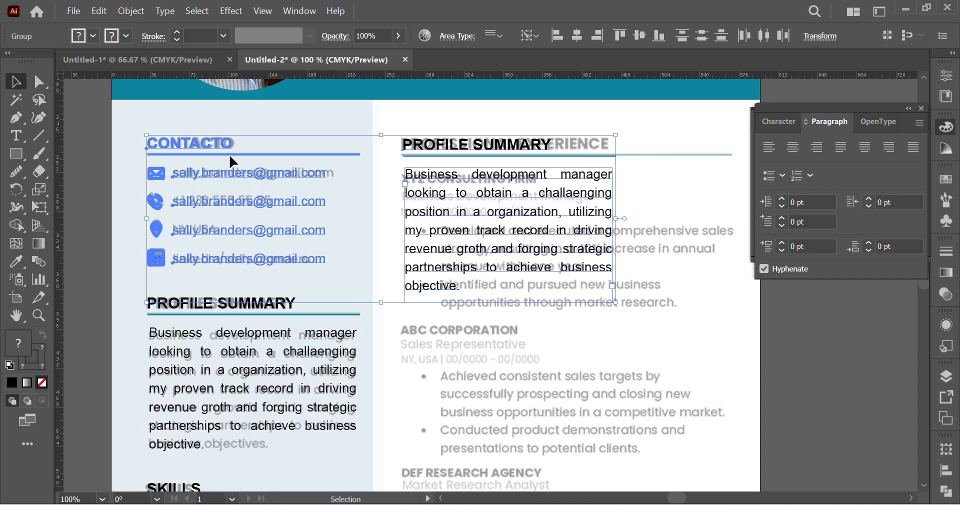
{"action": "left_click", "coordinate": [620, 36]}
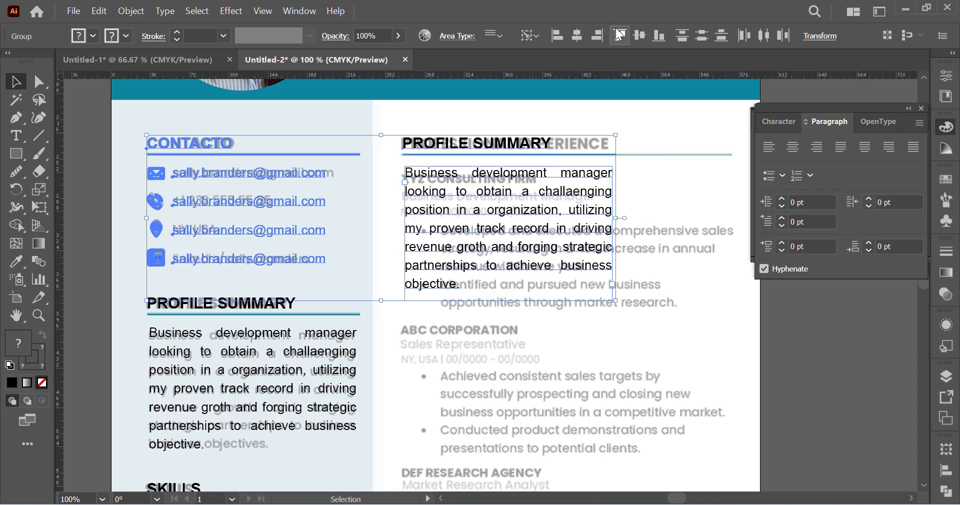
{"action": "left_click", "coordinate": [644, 203]}
Step: Nudge the copied PROFILE SUMMARY group slightly left against the left edge of the reference heading
{"action": "scroll", "coordinate": [290, 176], "scroll_direction": "right", "scroll_amount": 2}
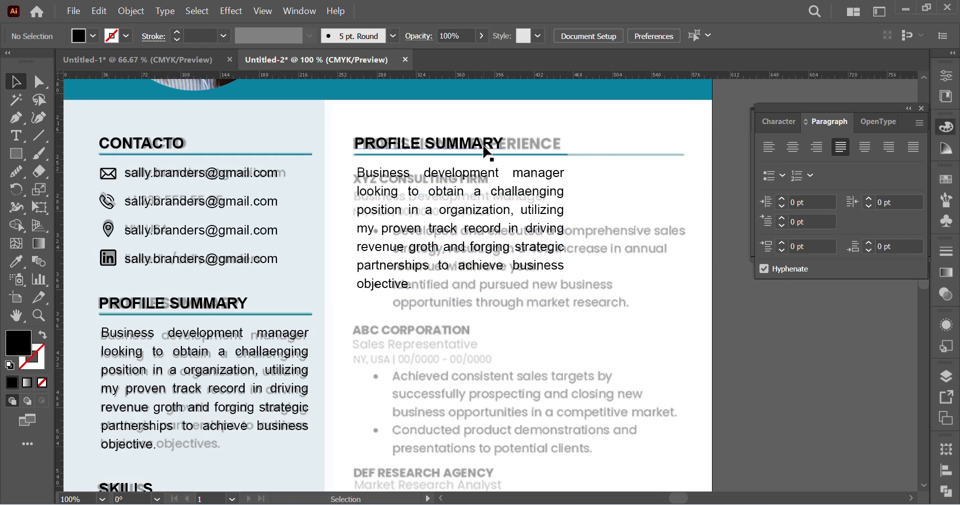
{"action": "left_click", "coordinate": [485, 150]}
{"action": "left_click", "coordinate": [642, 174]}
{"action": "key", "text": "ctrl+equal"}
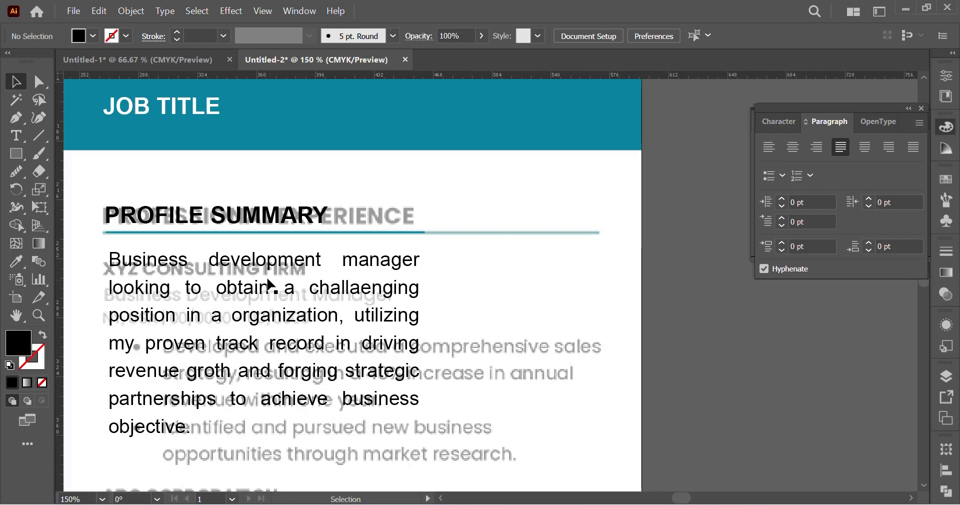
{"action": "left_click", "coordinate": [245, 215]}
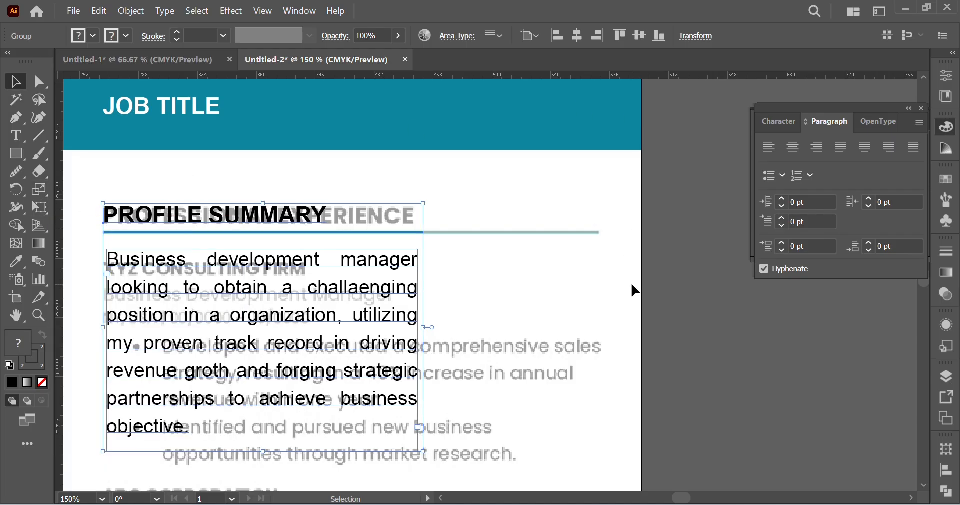
{"action": "key", "text": "Left"}
{"action": "key", "text": "Left"}
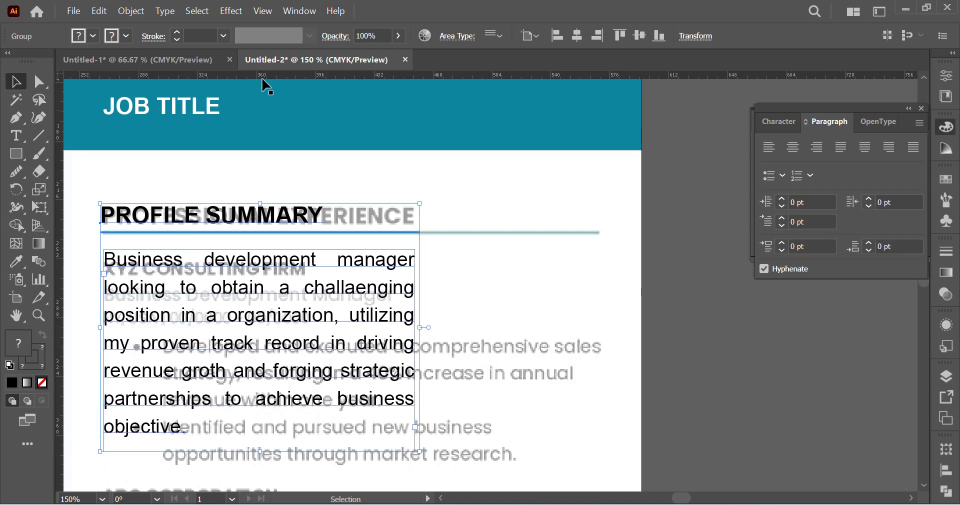
Step: Extend the copied heading's teal underline to the right end of the faded reference line
{"action": "left_click", "coordinate": [39, 81]}
{"action": "left_click", "coordinate": [512, 204]}
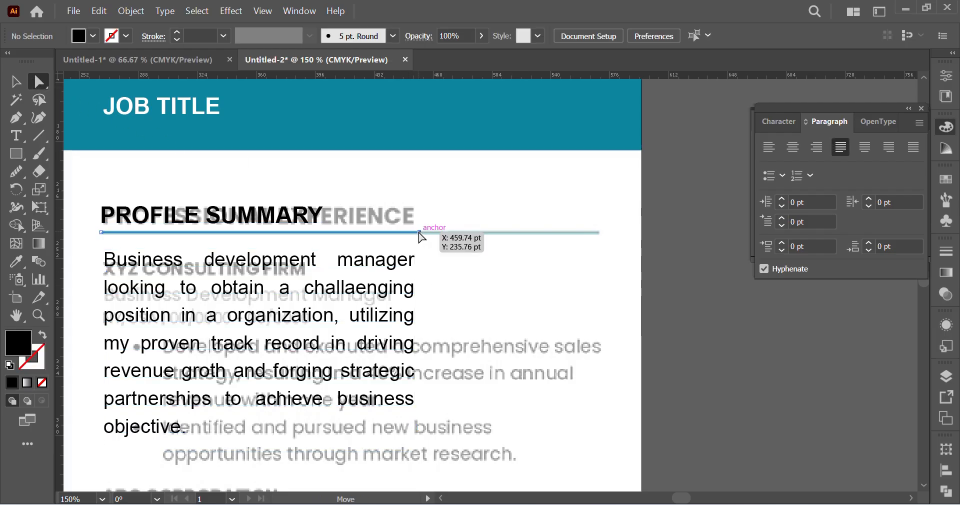
{"action": "left_click_drag", "start_coordinate": [420, 234], "coordinate": [600, 231]}
{"action": "left_click", "coordinate": [728, 328]}
Step: Widen the copied paragraph's text frame so its right edge meets the end of the teal underline
{"action": "scroll", "coordinate": [706, 334], "scroll_direction": "left", "scroll_amount": 2}
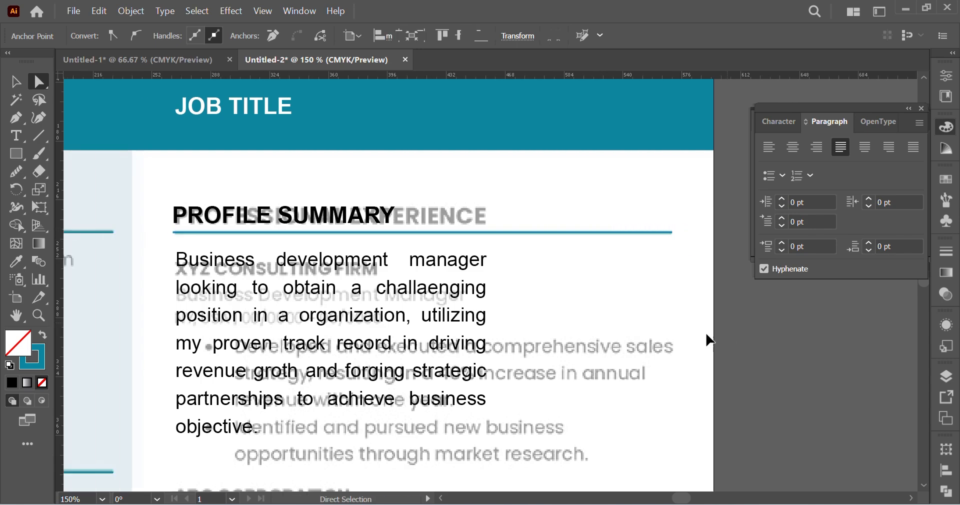
{"action": "scroll", "coordinate": [673, 334], "scroll_direction": "down", "scroll_amount": 1}
{"action": "left_click", "coordinate": [489, 275]}
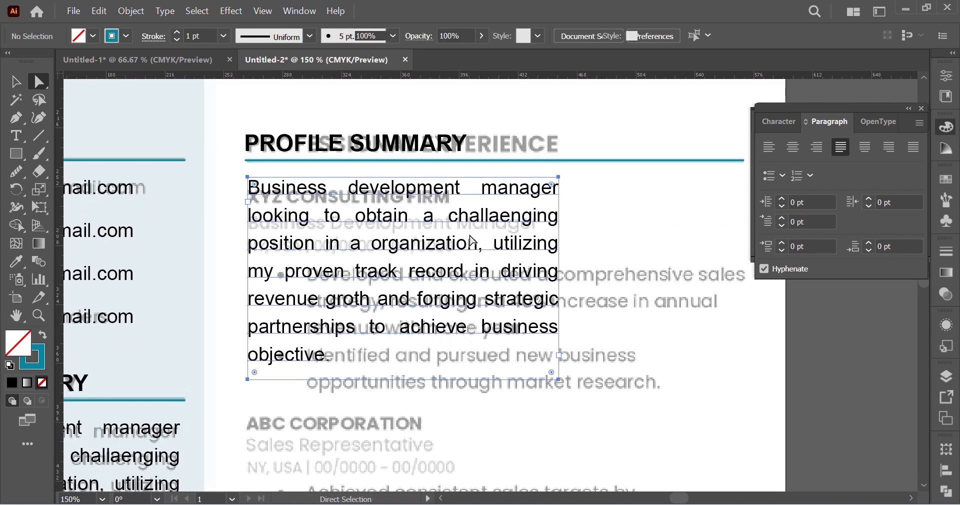
{"action": "scroll", "coordinate": [489, 279], "scroll_direction": "right", "scroll_amount": 1}
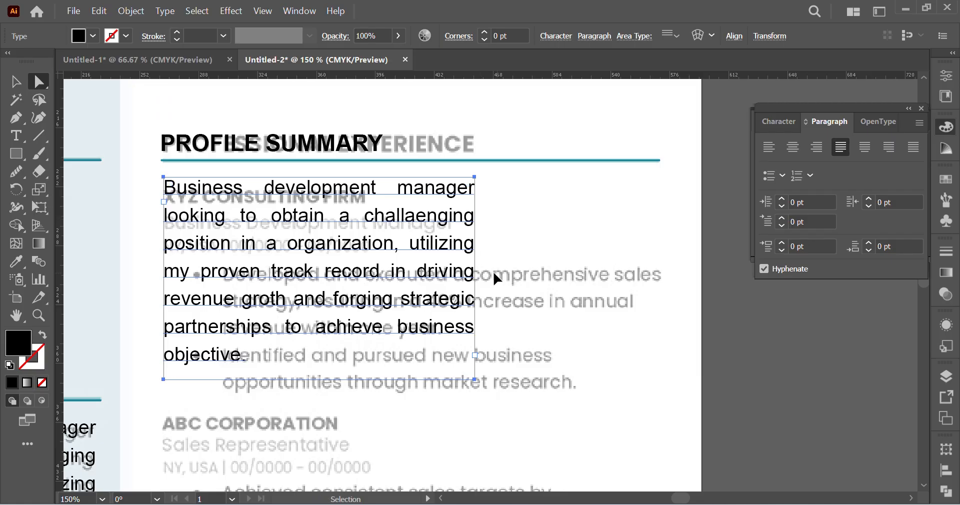
{"action": "left_click_drag", "start_coordinate": [475, 276], "coordinate": [660, 279]}
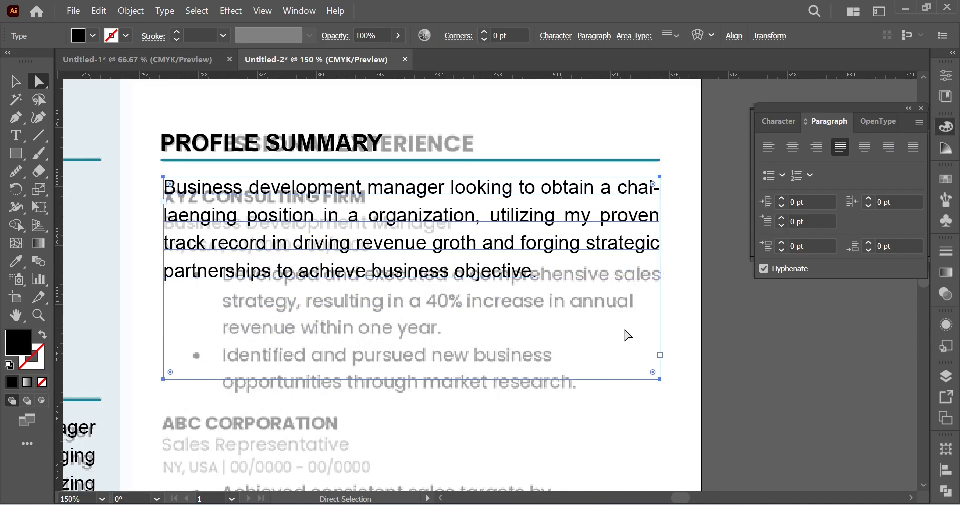
{"action": "scroll", "coordinate": [624, 340], "scroll_direction": "left", "scroll_amount": 1}
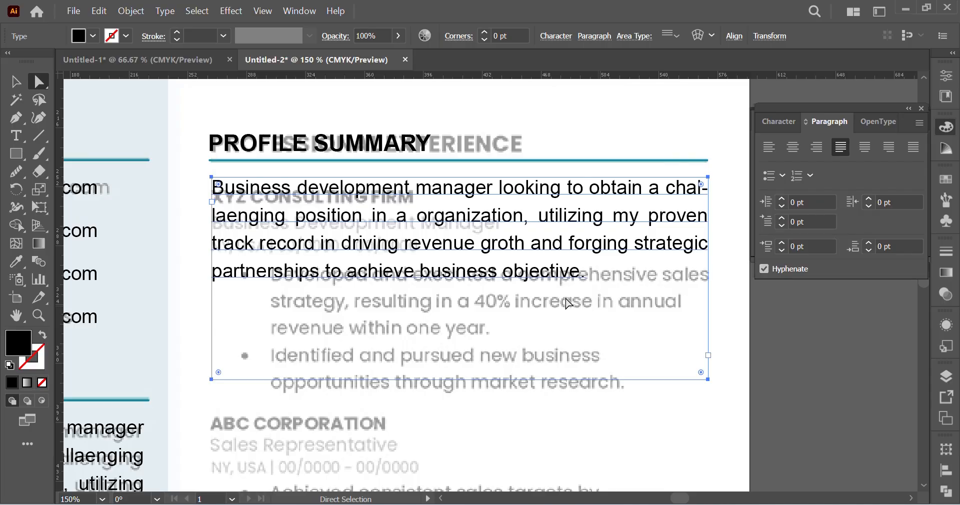
Step: Delete all of the paragraph text inside the widened text frame
{"action": "double_click", "coordinate": [331, 196]}
{"action": "key", "text": "ctrl+a"}
{"action": "key", "text": "ctrl+c"}
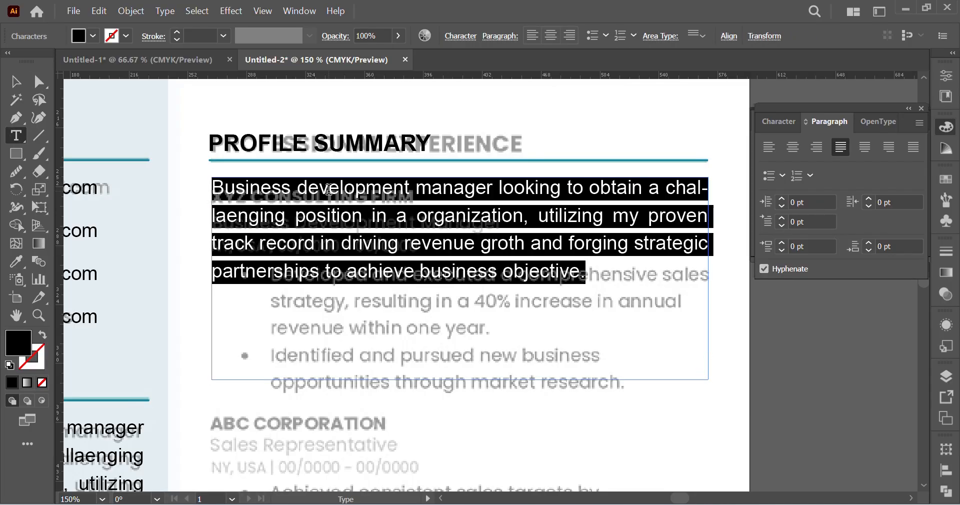
{"action": "key", "text": "BackSpace"}
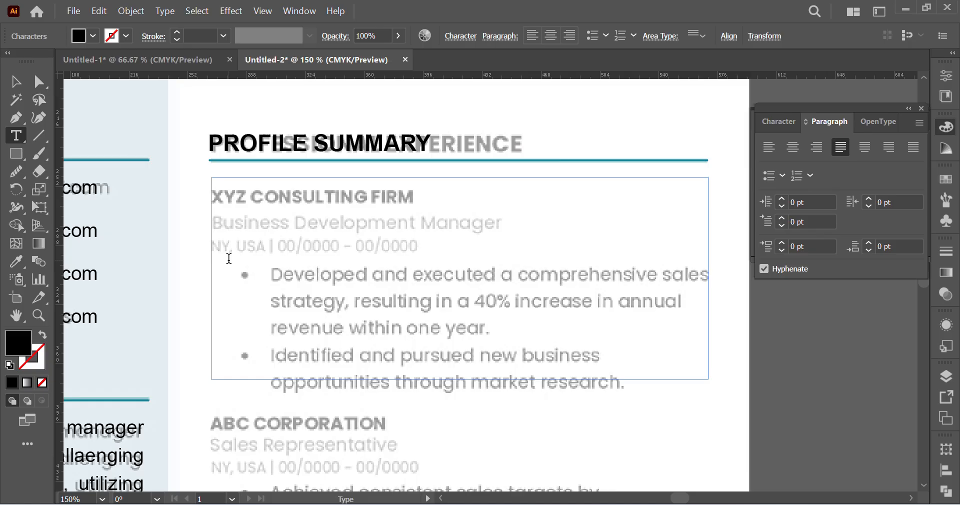
Step: Restore the deleted paragraph text inside the widened text frame
{"action": "left_click", "coordinate": [36, 79]}
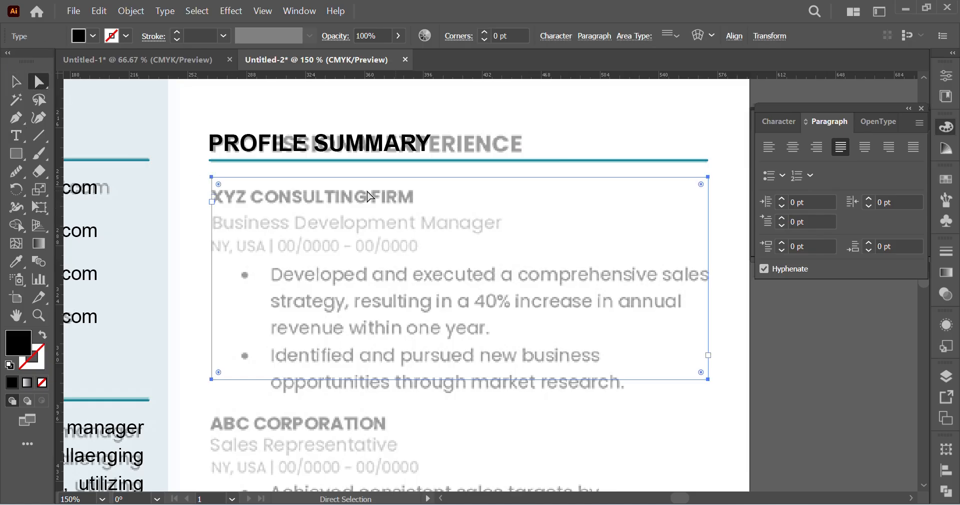
{"action": "key", "text": "ctrl+v"}
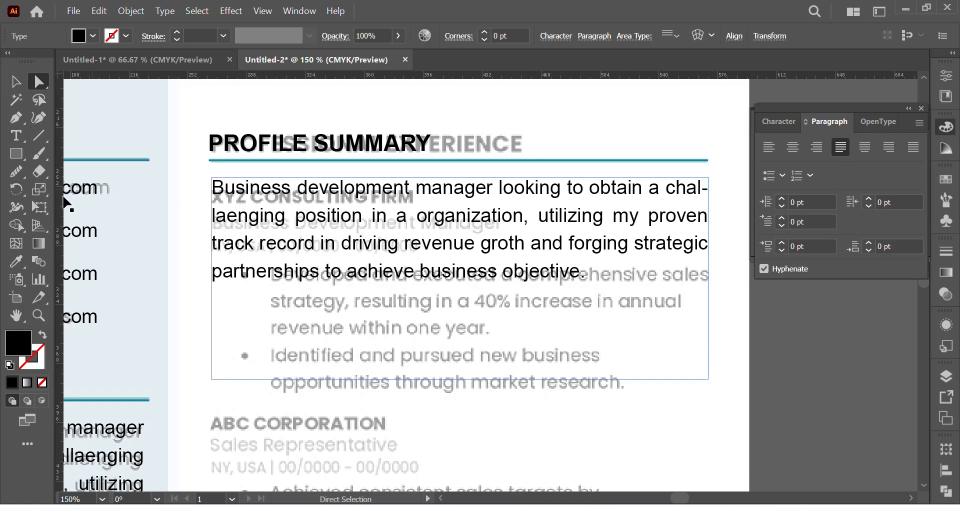
{"action": "left_click", "coordinate": [159, 11]}
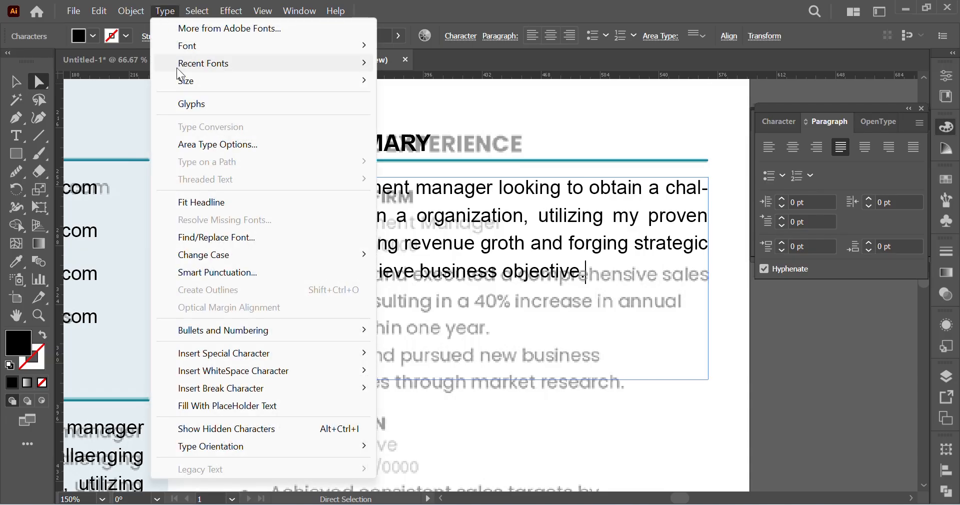
{"action": "left_click", "coordinate": [230, 146]}
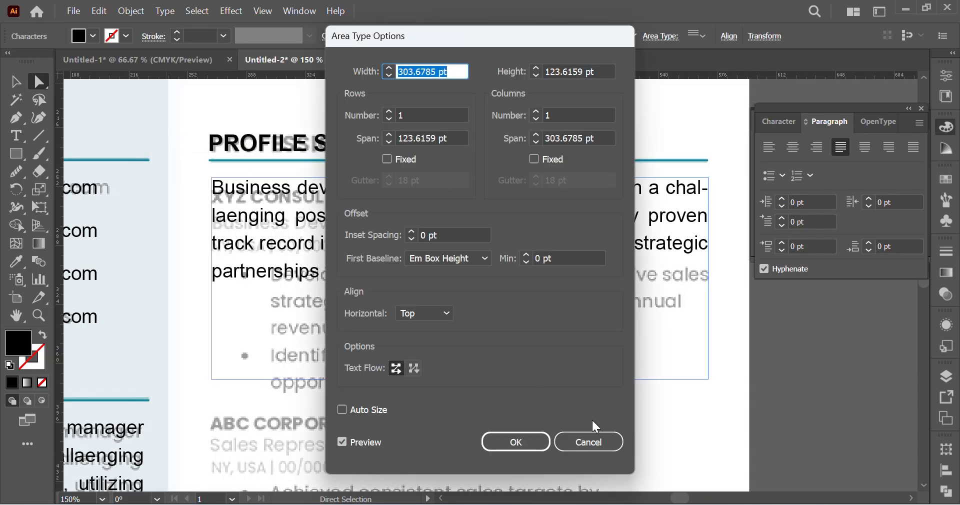
{"action": "left_click", "coordinate": [589, 441]}
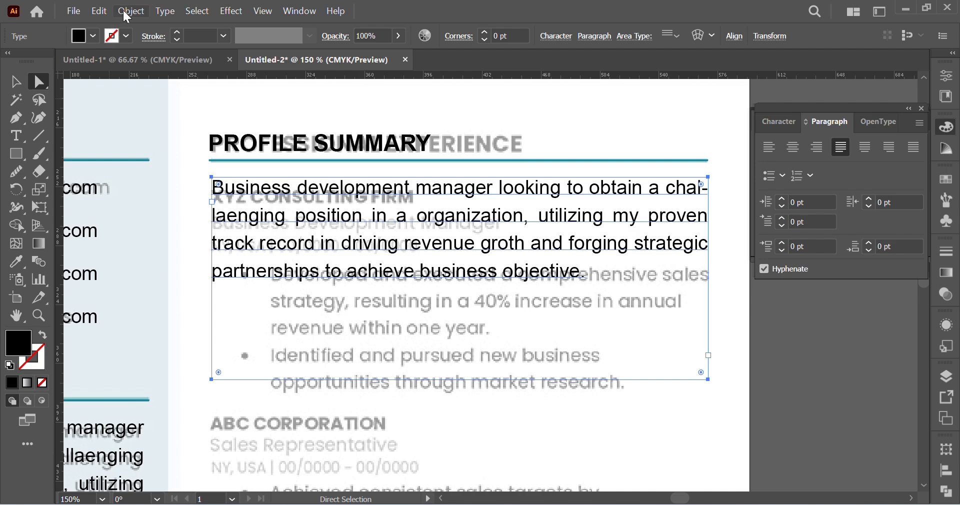
Step: Convert the paragraph to point type and move it back under the left end of the teal underline
{"action": "left_click", "coordinate": [163, 11]}
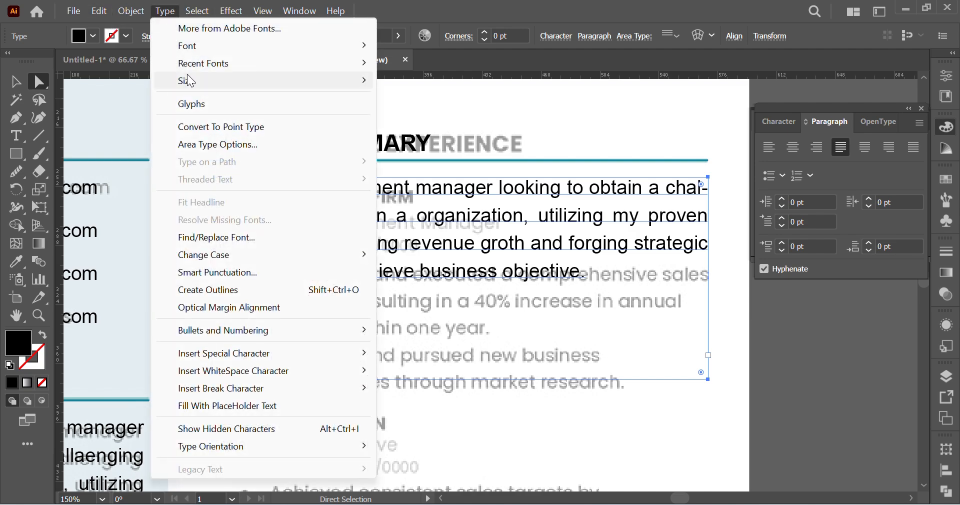
{"action": "left_click", "coordinate": [233, 134]}
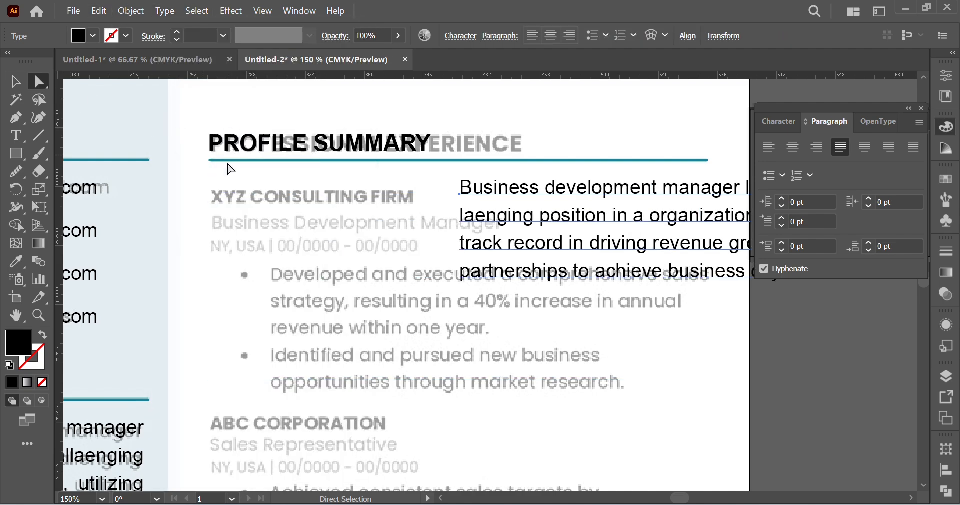
{"action": "left_click_drag", "start_coordinate": [500, 198], "coordinate": [251, 199]}
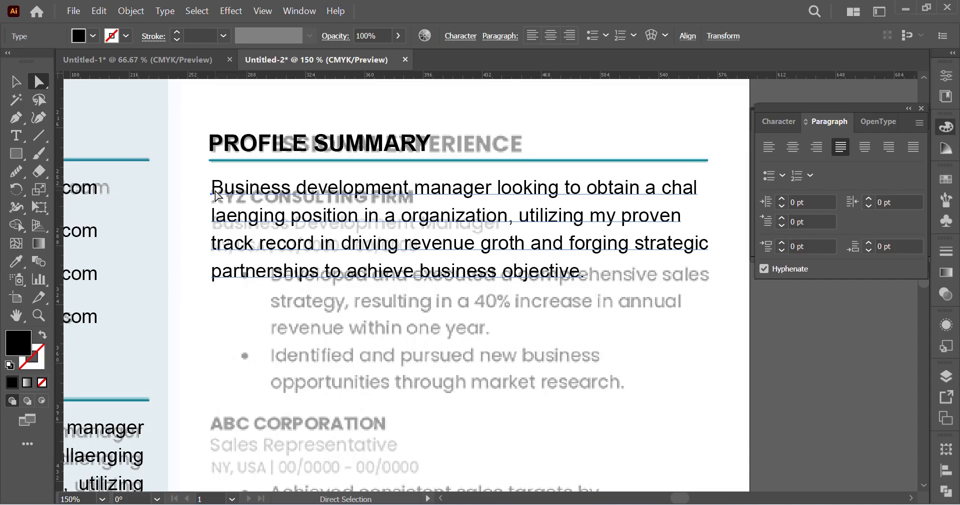
{"action": "left_click", "coordinate": [157, 9]}
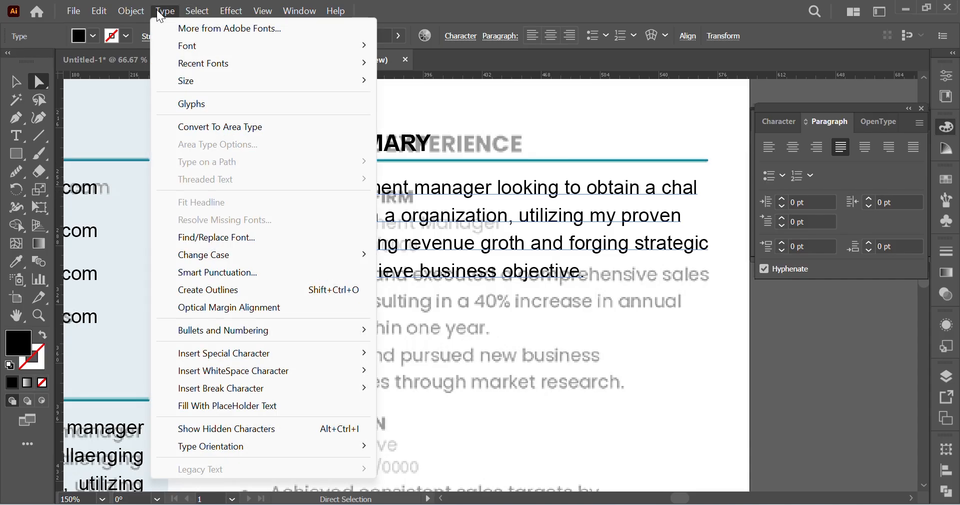
{"action": "left_click", "coordinate": [159, 13]}
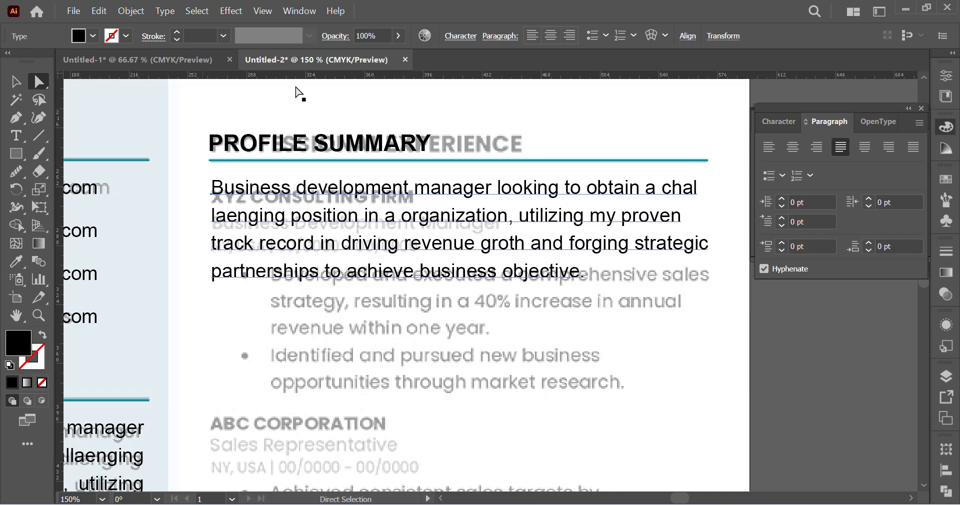
Step: Replace the whole paragraph with the text "XYZ Consulting Firm"
{"action": "double_click", "coordinate": [366, 189]}
{"action": "key", "text": "ctrl+a"}
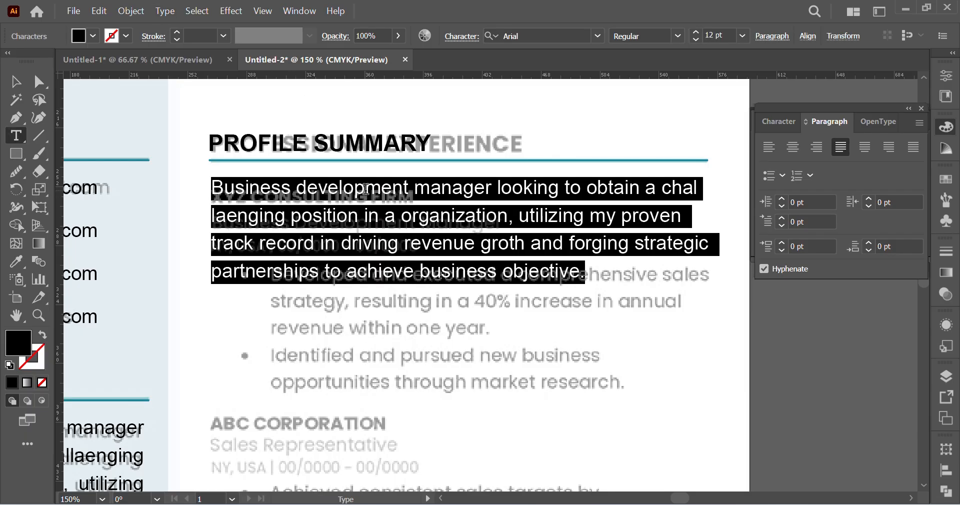
{"action": "key", "text": "BackSpace"}
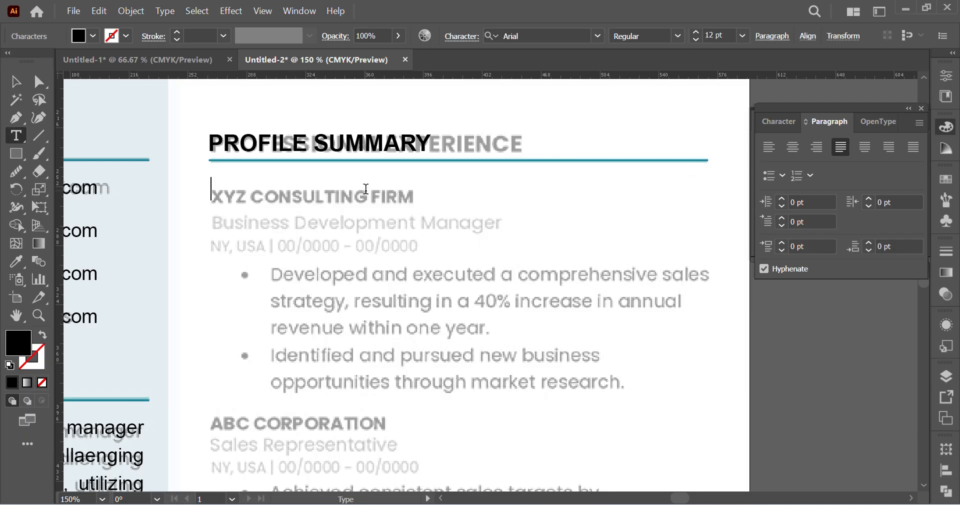
{"action": "type", "text": "XYZ Co"}
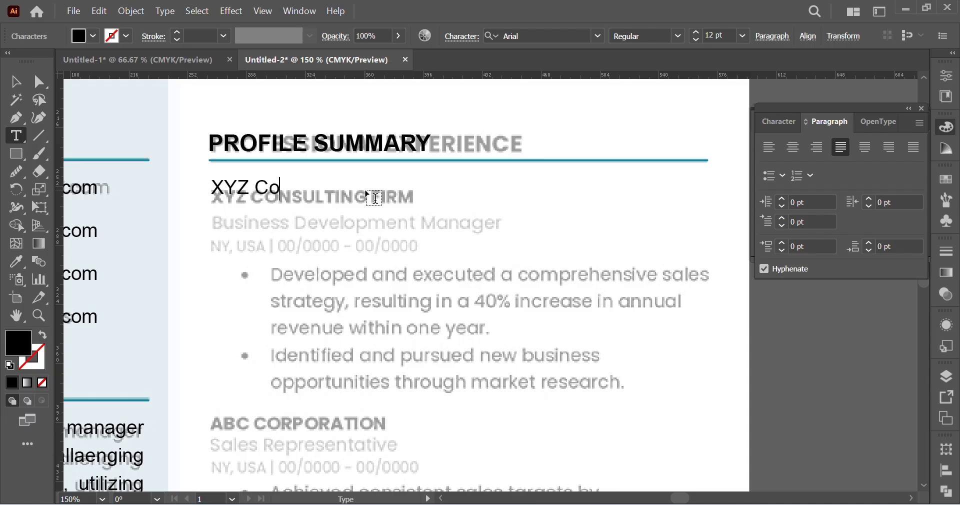
{"action": "type", "text": "nsulting Firm"}
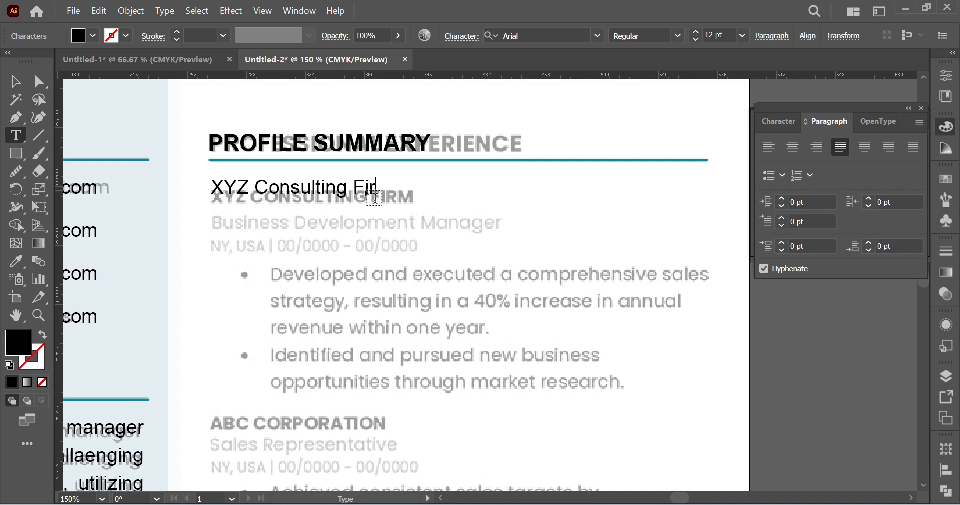
{"action": "left_click", "coordinate": [42, 88]}
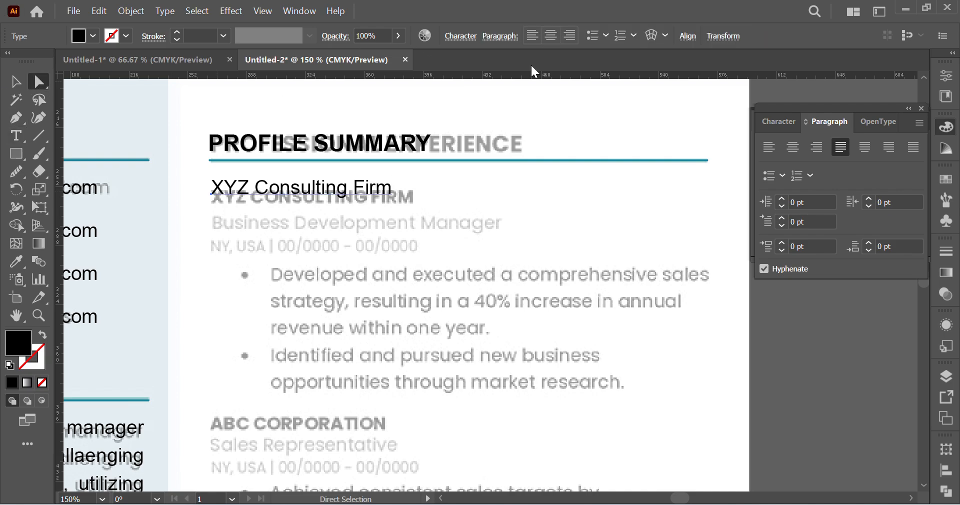
Step: Nudge the XYZ Consulting Firm line down onto its faded reference heading
{"action": "key", "text": "ctrl+="}
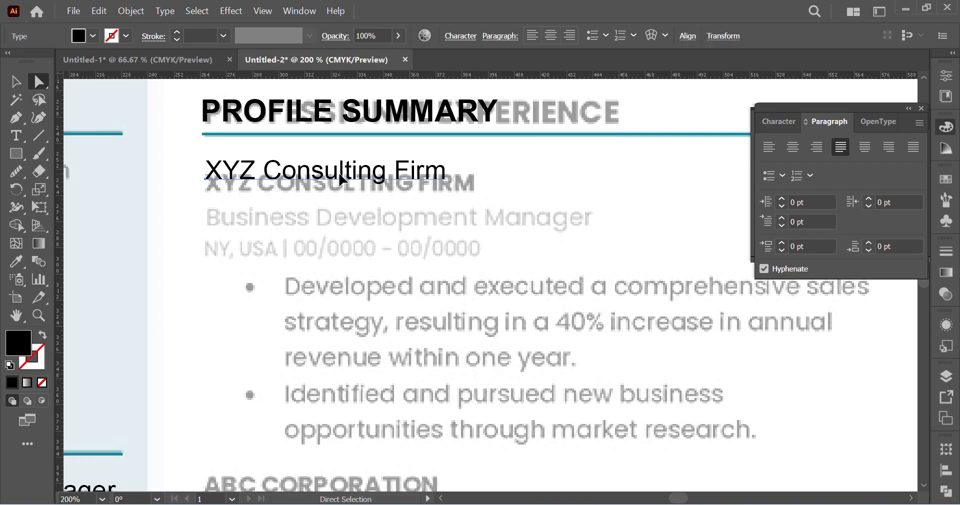
{"action": "scroll", "coordinate": [413, 265], "scroll_direction": "left", "scroll_amount": 5}
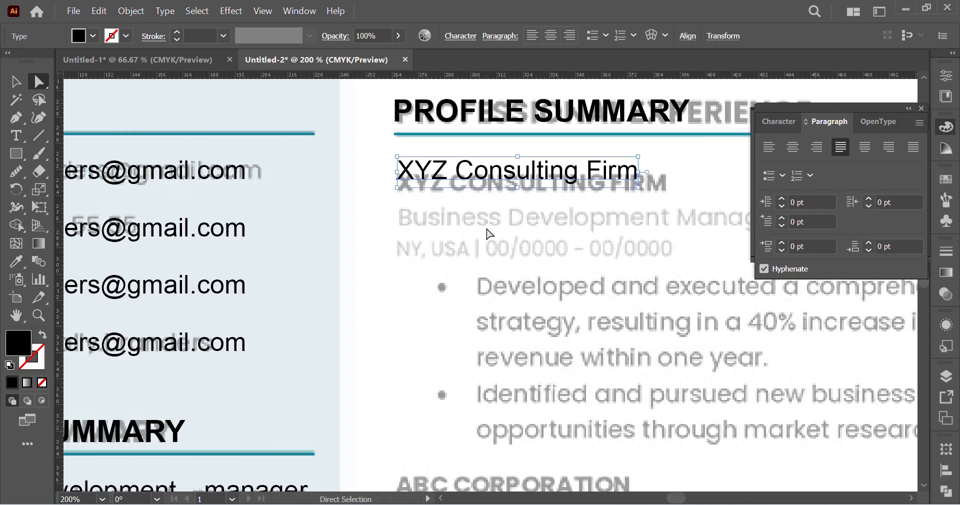
{"action": "key", "text": "Down"}
{"action": "key", "text": "Down"}
{"action": "key", "text": "Down"}
{"action": "key", "text": "Down"}
{"action": "key", "text": "Down"}
{"action": "key", "text": "Down"}
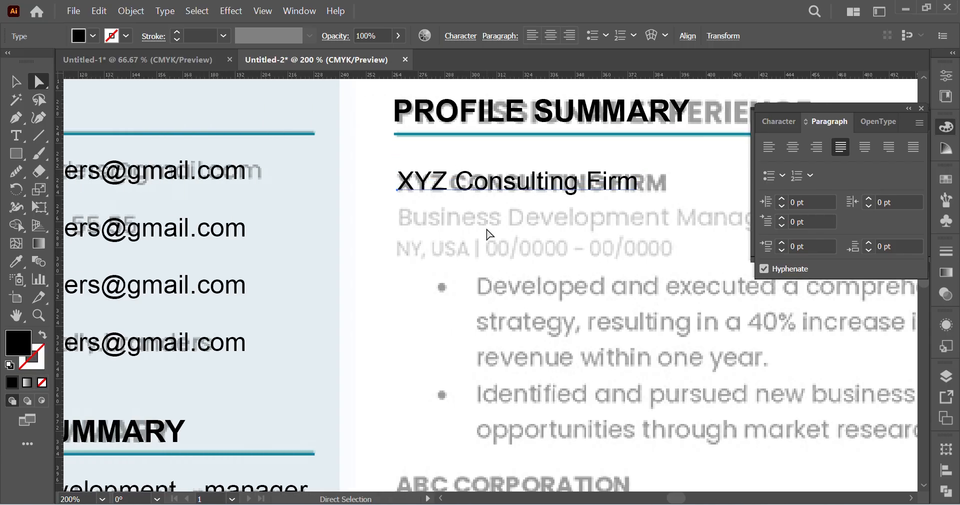
Step: Try the XYZ Consulting Firm line slightly above its reference heading, and return it to sit over that heading
{"action": "scroll", "coordinate": [343, 275], "scroll_direction": "right", "scroll_amount": 3}
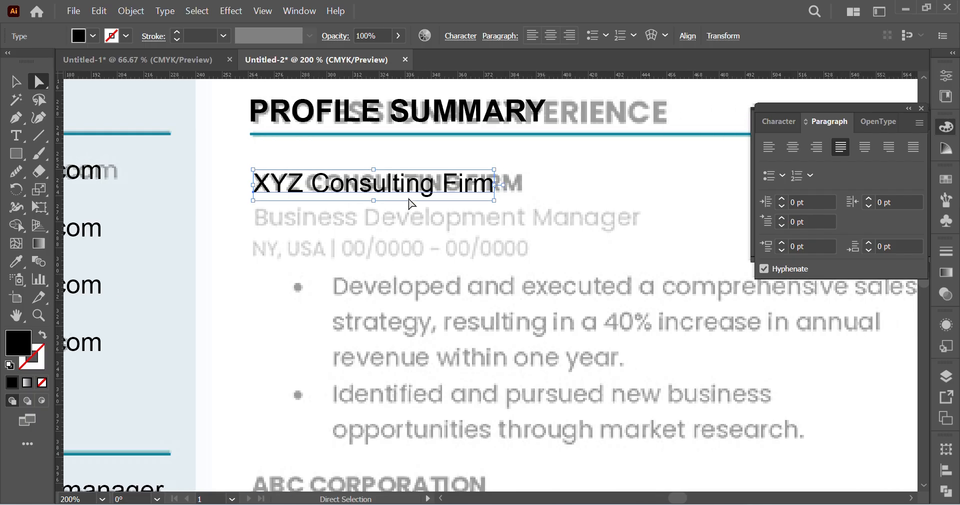
{"action": "left_click_drag", "start_coordinate": [375, 187], "coordinate": [375, 162]}
{"action": "key", "text": "ctrl+z"}
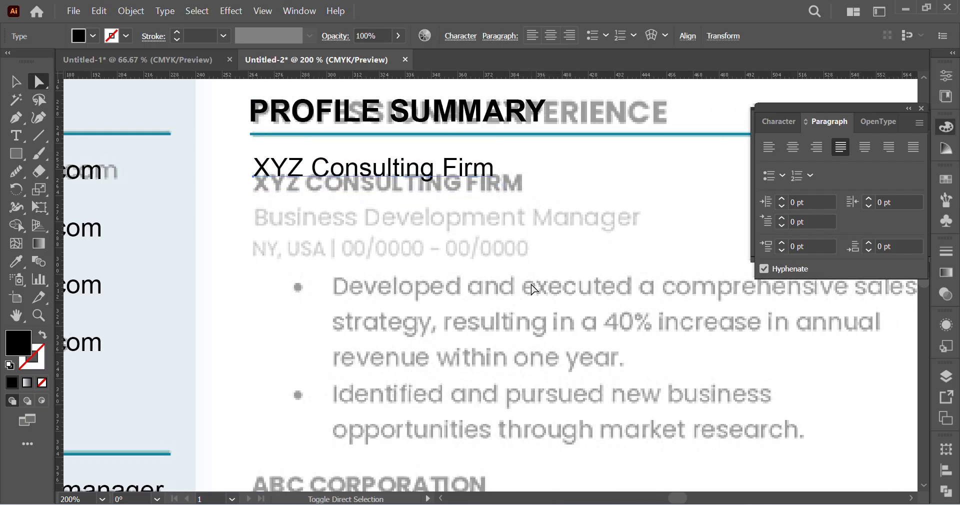
{"action": "key", "text": "ctrl+z"}
{"action": "key", "text": "ctrl+shift+z"}
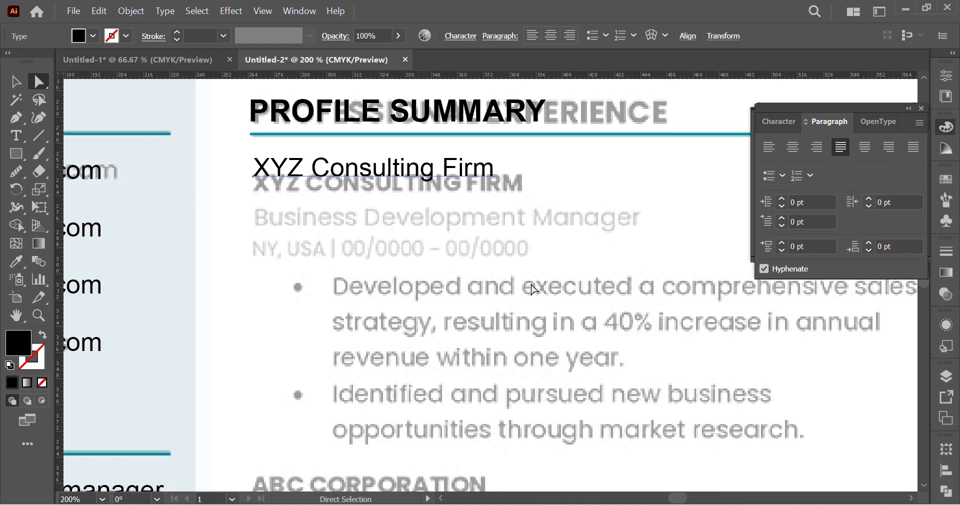
{"action": "key", "text": "Down"}
{"action": "key", "text": "Down"}
{"action": "key", "text": "Down"}
{"action": "key", "text": "Down"}
{"action": "key", "text": "Down"}
{"action": "key", "text": "Down"}
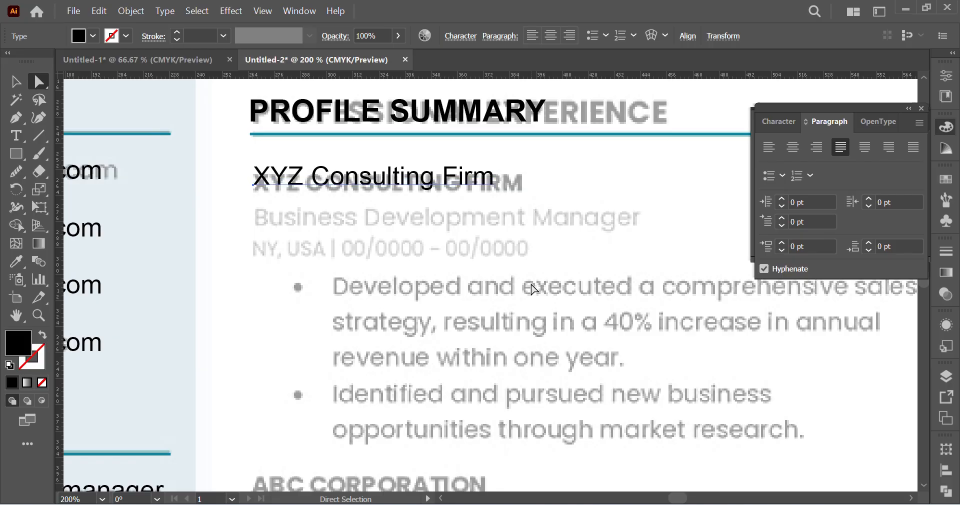
{"action": "key", "text": "Down"}
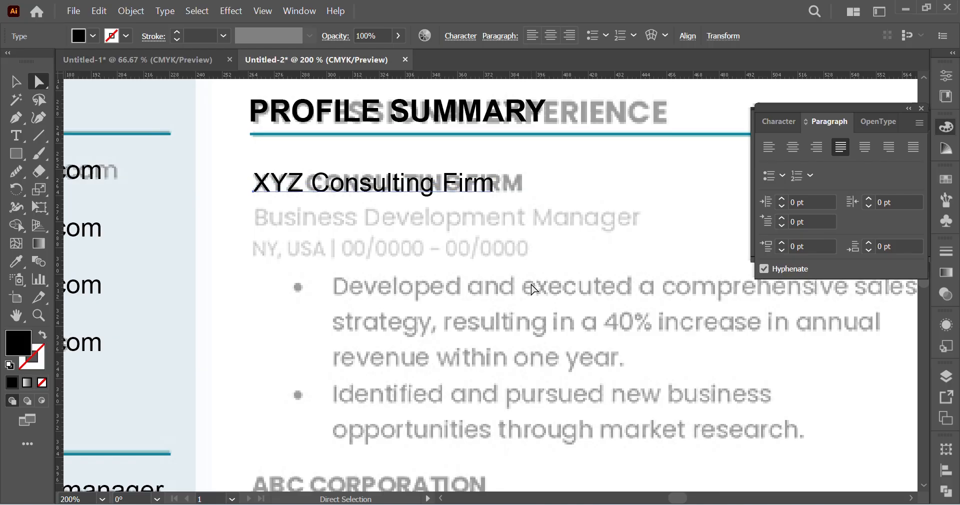
{"action": "left_click", "coordinate": [544, 240]}
Step: Duplicate the XYZ Consulting Firm line directly below, aligning the copy with the faded Business Development Manager line
{"action": "scroll", "coordinate": [523, 227], "scroll_direction": "right", "scroll_amount": 2}
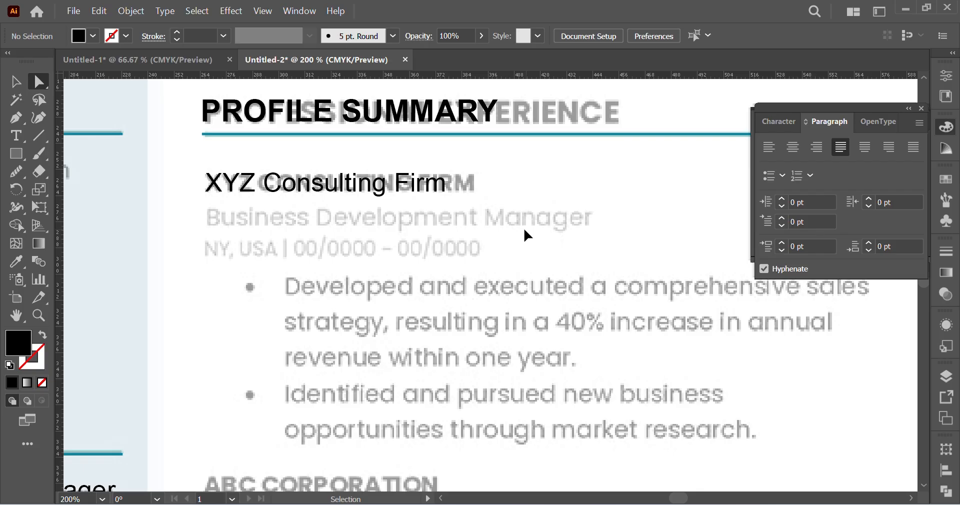
{"action": "left_click", "coordinate": [384, 192]}
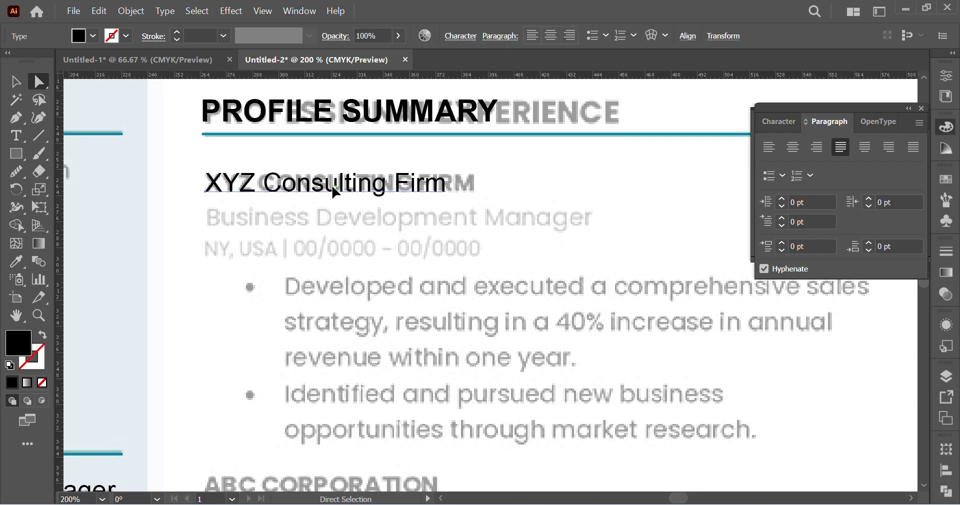
{"action": "left_click_drag", "start_coordinate": [334, 191], "coordinate": [339, 226]}
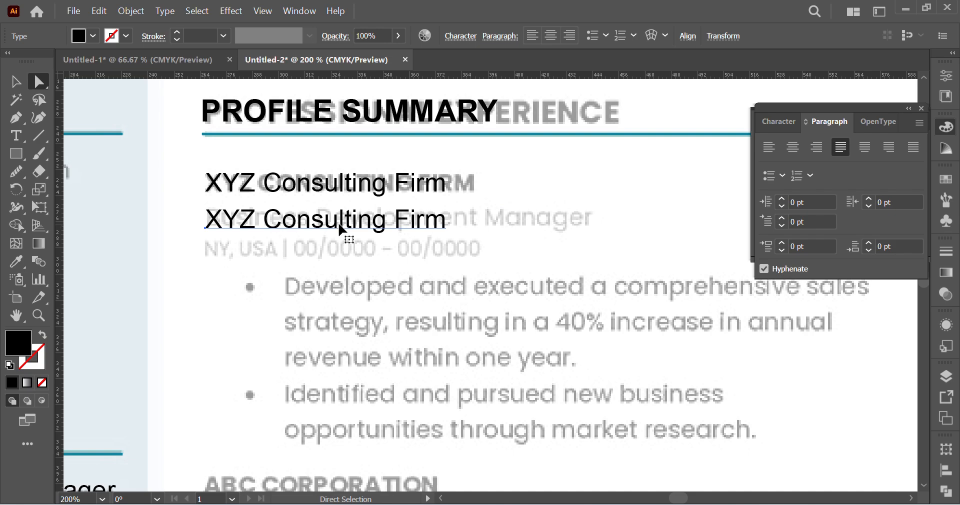
{"action": "key", "text": "ctrl+z"}
{"action": "mouse_move", "coordinate": [342, 189]}
{"action": "left_mouse_down"}
{"action": "mouse_move", "coordinate": [351, 213]}
{"action": "mouse_move", "coordinate": [345, 200]}
{"action": "left_mouse_up"}
{"action": "key", "text": "shift+Down"}
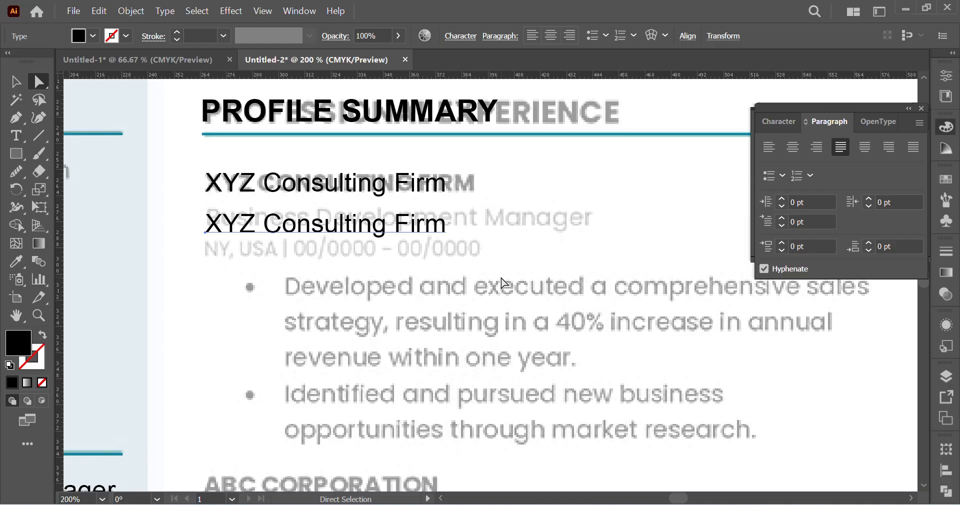
{"action": "key", "text": "Up"}
{"action": "key", "text": "Up"}
{"action": "key", "text": "Up"}
{"action": "key", "text": "Up"}
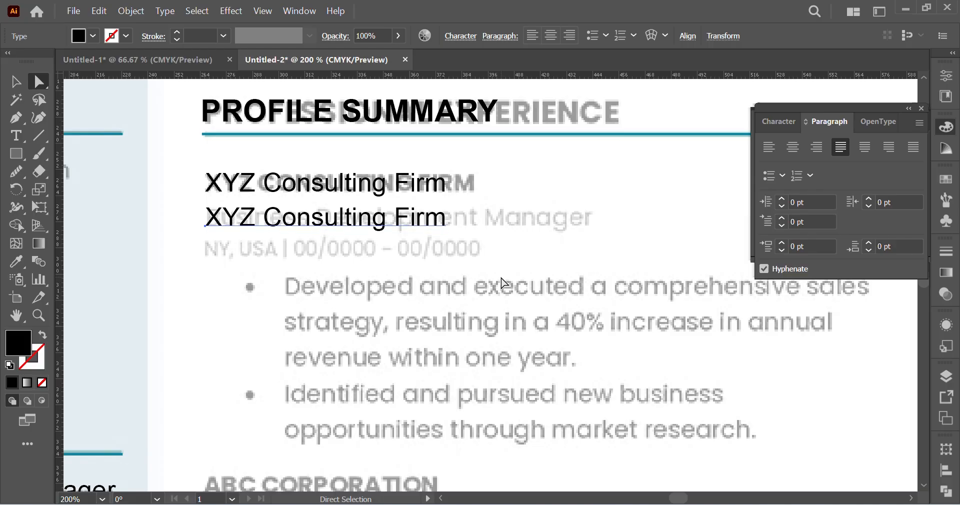
{"action": "left_click", "coordinate": [545, 250]}
Step: Format the upper XYZ Consulting Firm line in Bold with All Caps
{"action": "scroll", "coordinate": [545, 250], "scroll_direction": "left", "scroll_amount": 2}
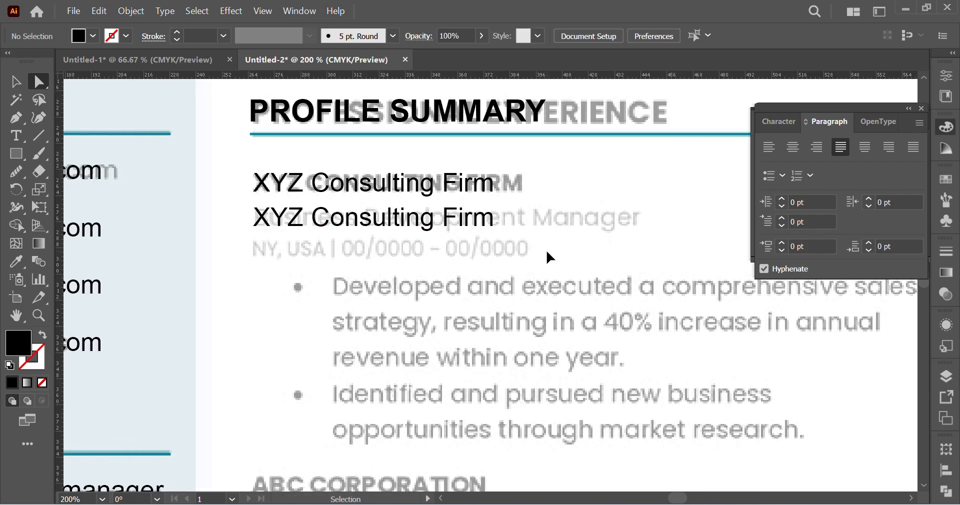
{"action": "double_click", "coordinate": [359, 186]}
{"action": "triple_click", "coordinate": [360, 185]}
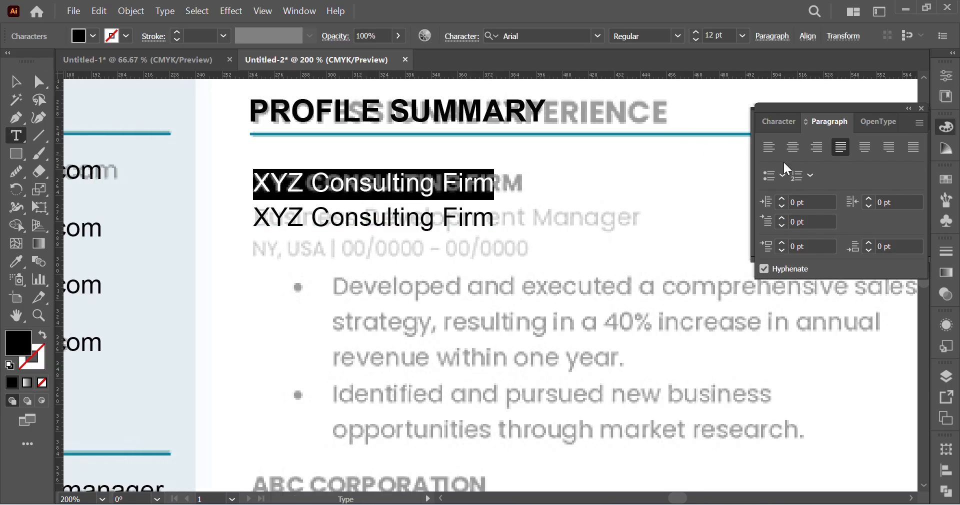
{"action": "left_click", "coordinate": [792, 128]}
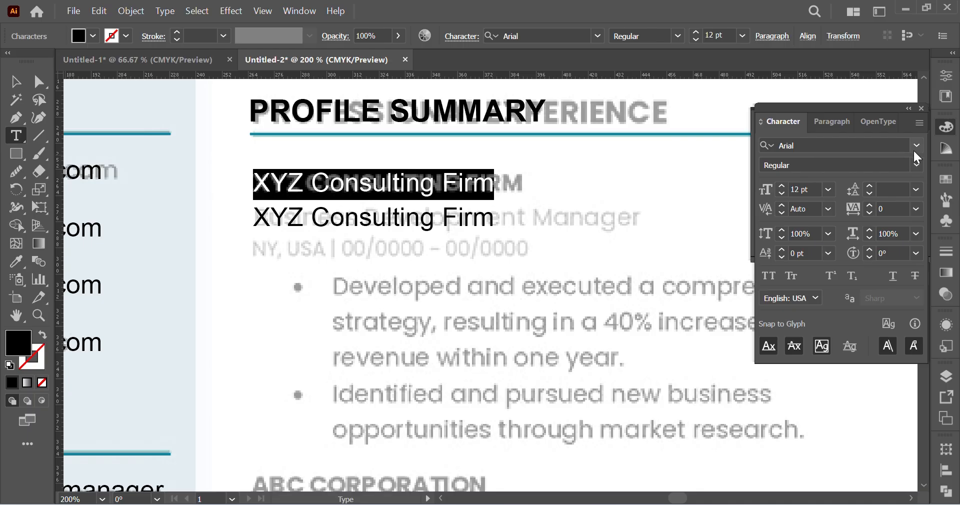
{"action": "left_click", "coordinate": [916, 163]}
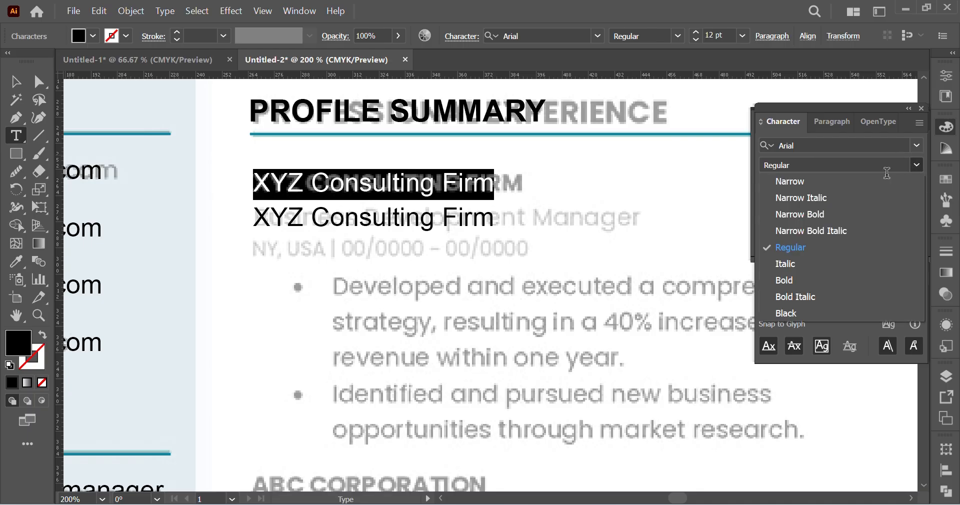
{"action": "left_click", "coordinate": [801, 280]}
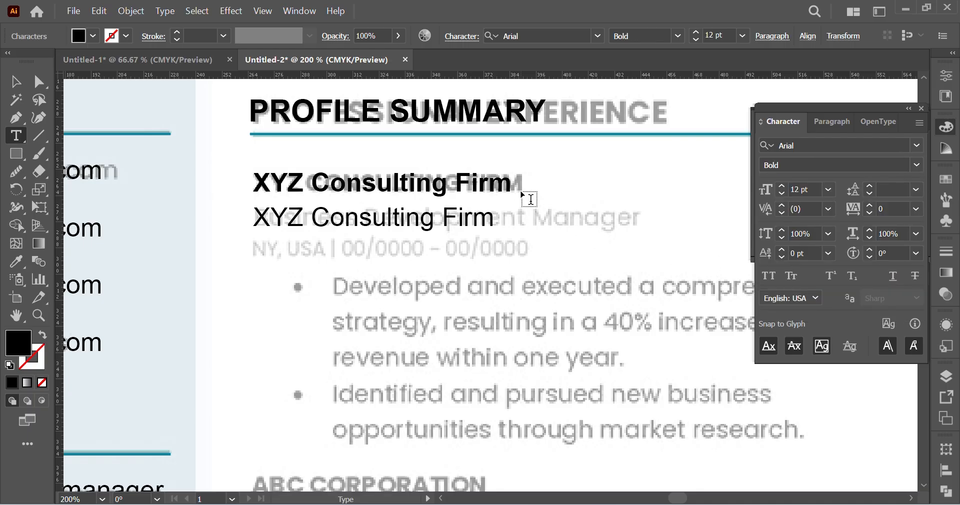
{"action": "triple_click", "coordinate": [397, 176]}
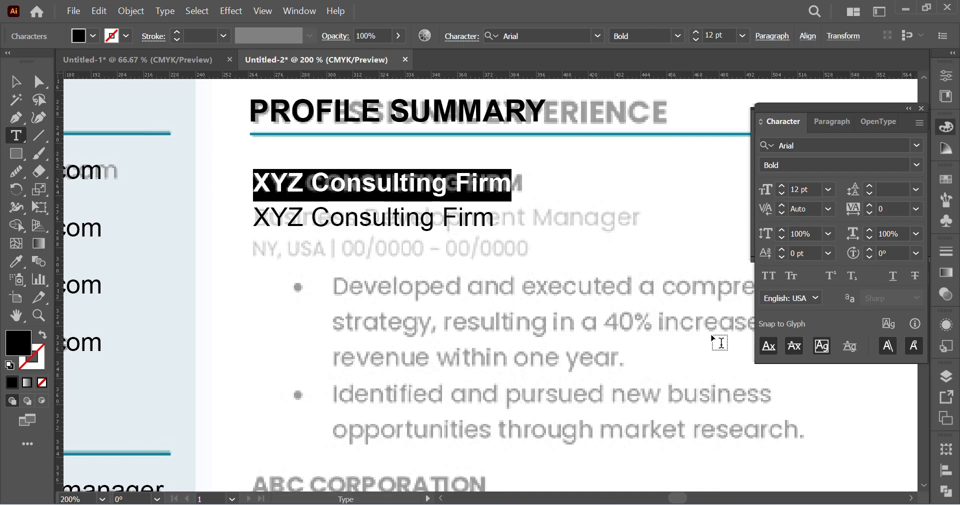
{"action": "left_click", "coordinate": [771, 275]}
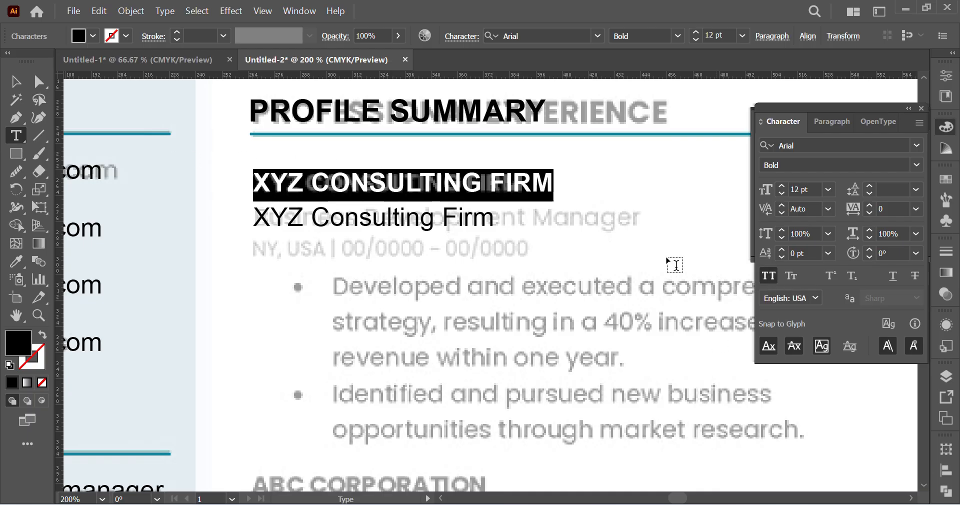
Step: Set the font size of the bold XYZ CONSULTING FIRM line to 11 pt
{"action": "left_click", "coordinate": [16, 80]}
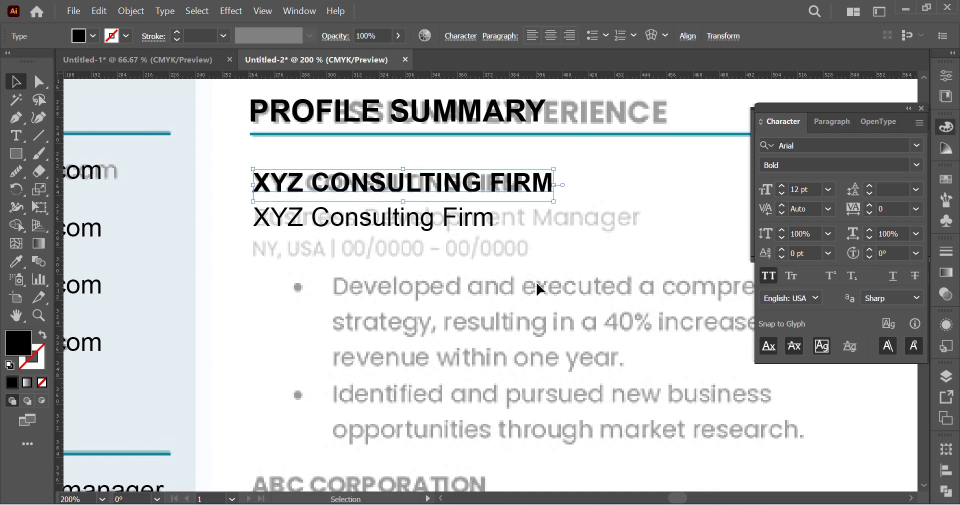
{"action": "scroll", "coordinate": [583, 285], "scroll_direction": "left", "scroll_amount": 1}
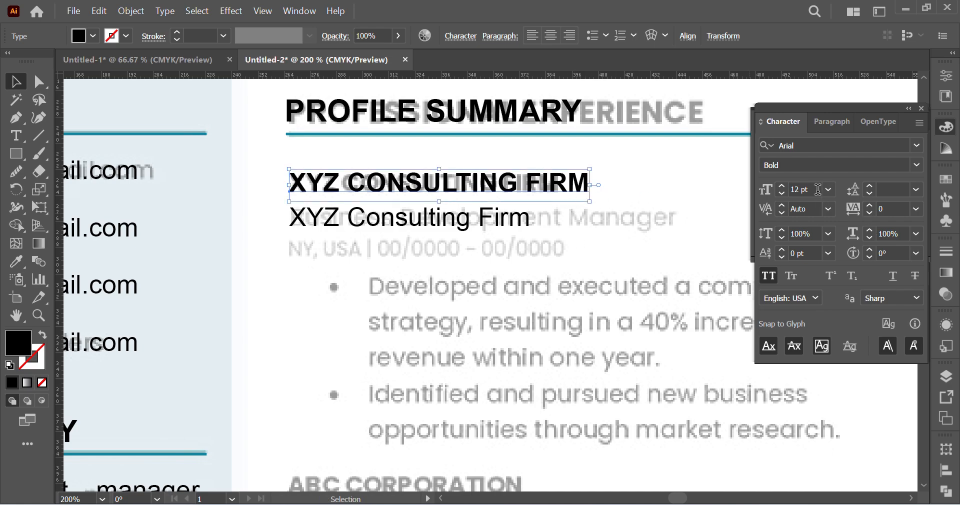
{"action": "left_click", "coordinate": [781, 193]}
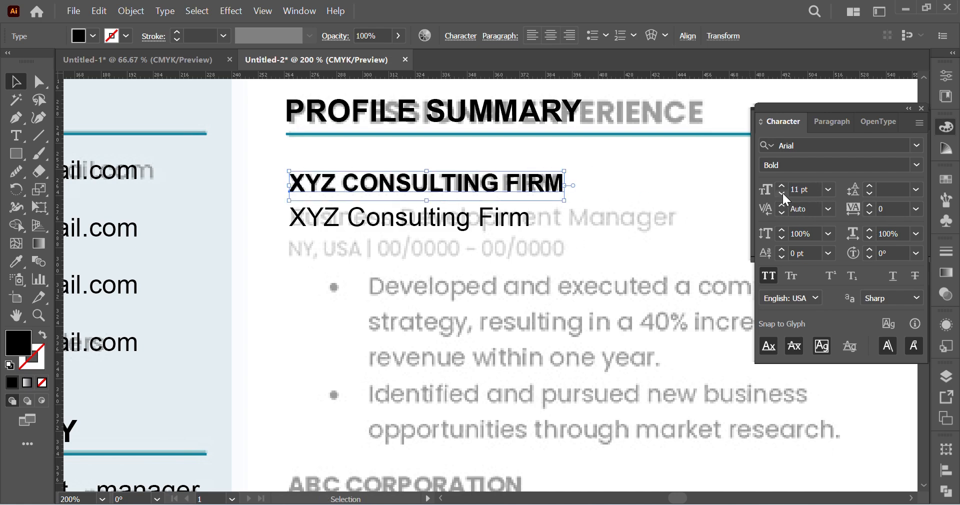
Step: Replace the text of the lower XYZ Consulting Firm line with "Business Development Manager"
{"action": "left_click", "coordinate": [482, 216]}
{"action": "left_click", "coordinate": [39, 81]}
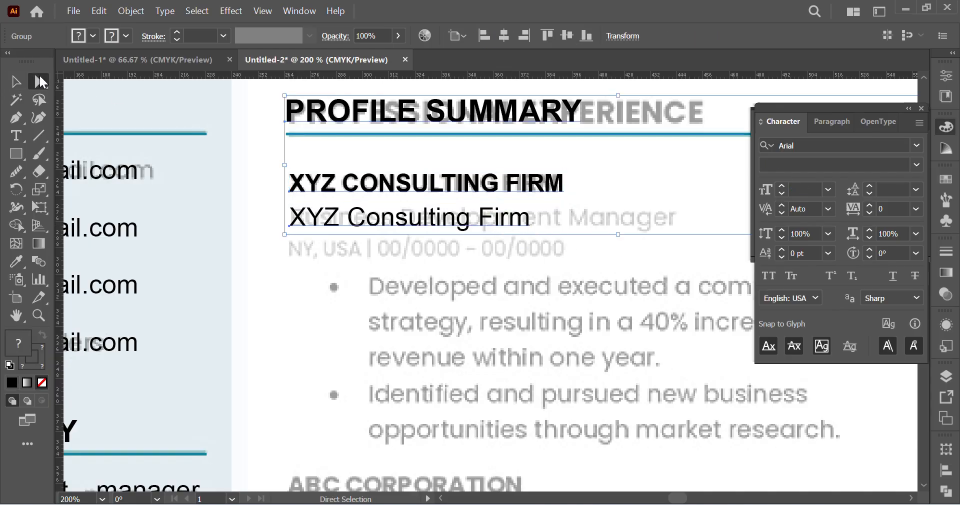
{"action": "left_click", "coordinate": [422, 274]}
{"action": "left_click", "coordinate": [445, 225]}
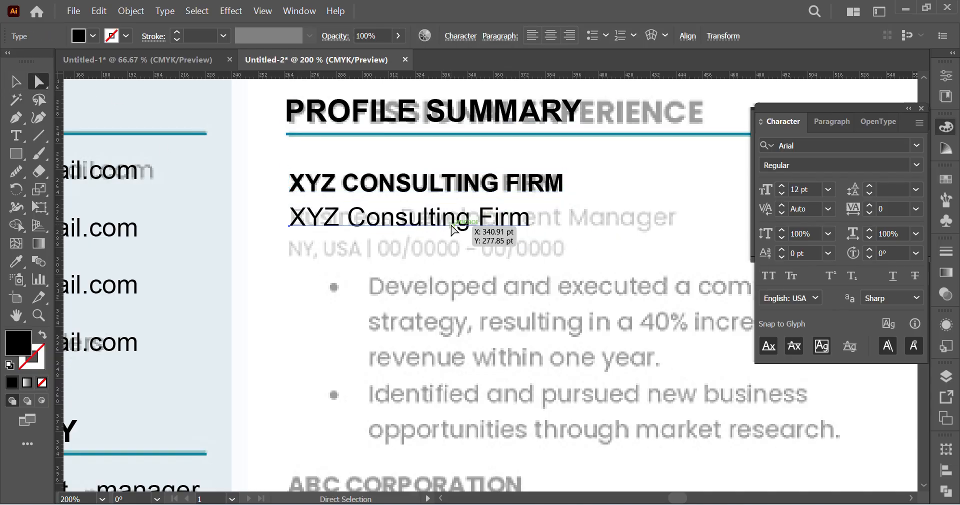
{"action": "scroll", "coordinate": [457, 231], "scroll_direction": "right", "scroll_amount": 3}
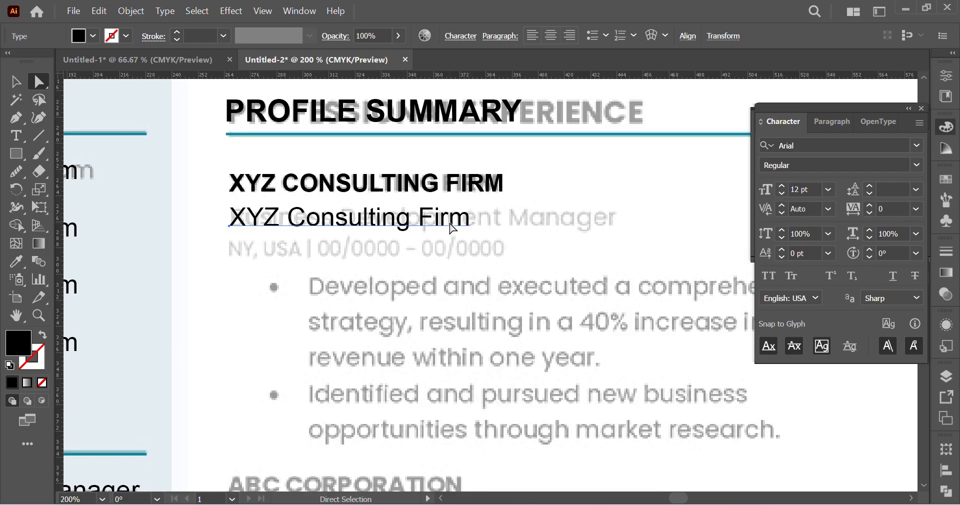
{"action": "double_click", "coordinate": [389, 219]}
{"action": "triple_click", "coordinate": [388, 219]}
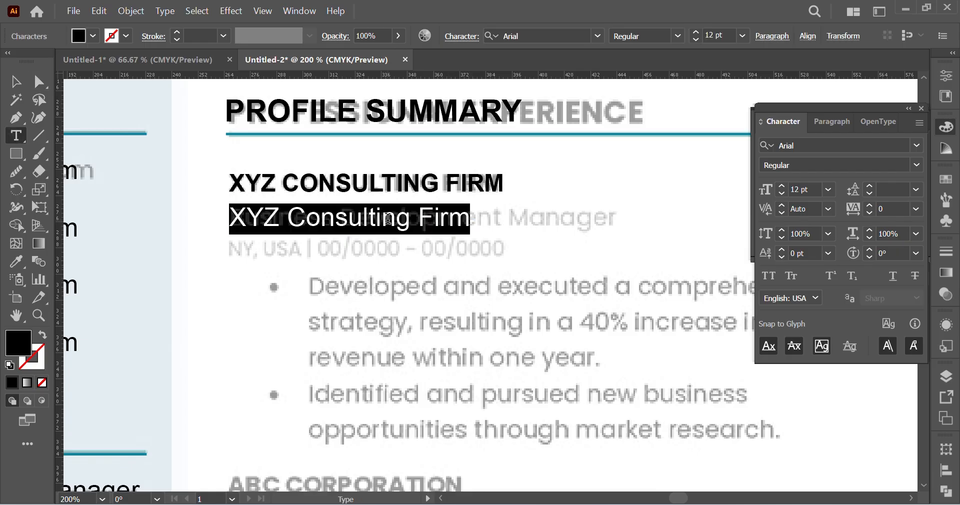
{"action": "key", "text": "BackSpace"}
{"action": "type", "text": "Bun"}
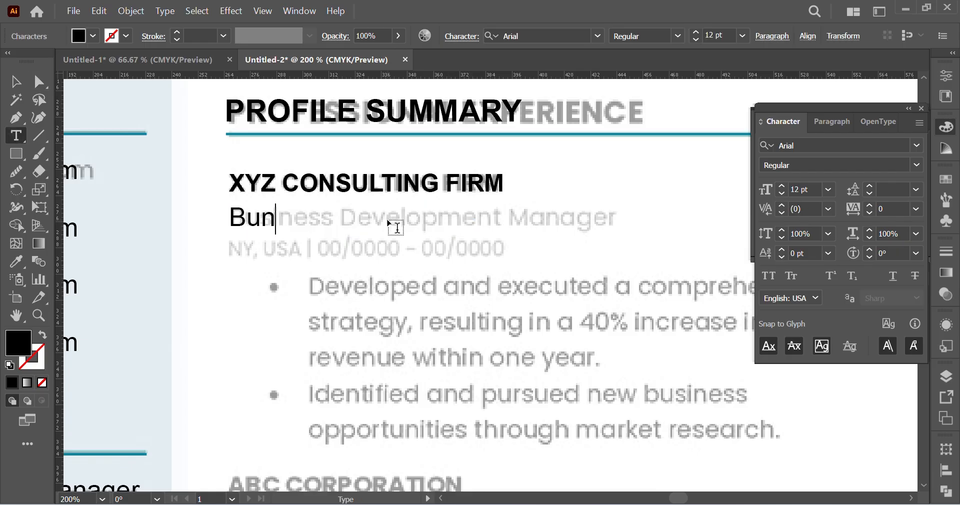
{"action": "key", "text": "BackSpace"}
{"action": "type", "text": "siness "}
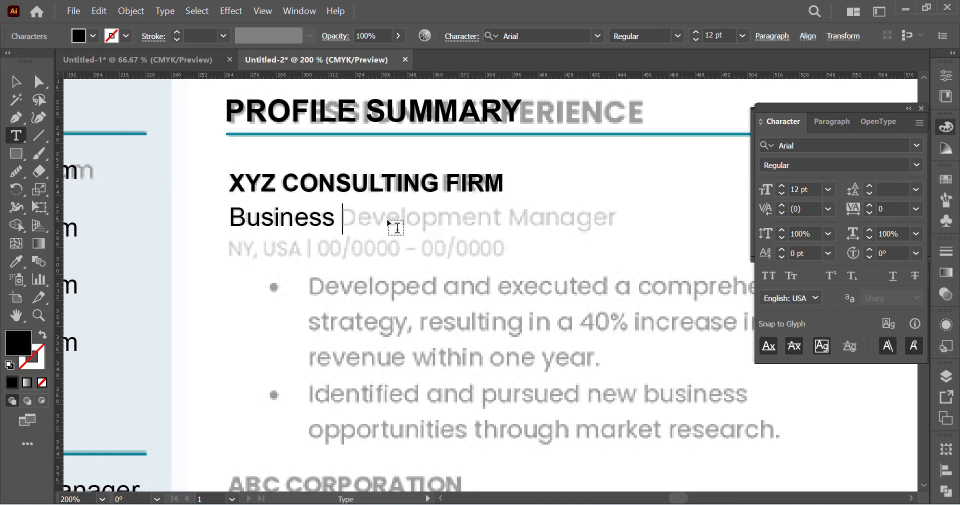
{"action": "type", "text": "Developme"}
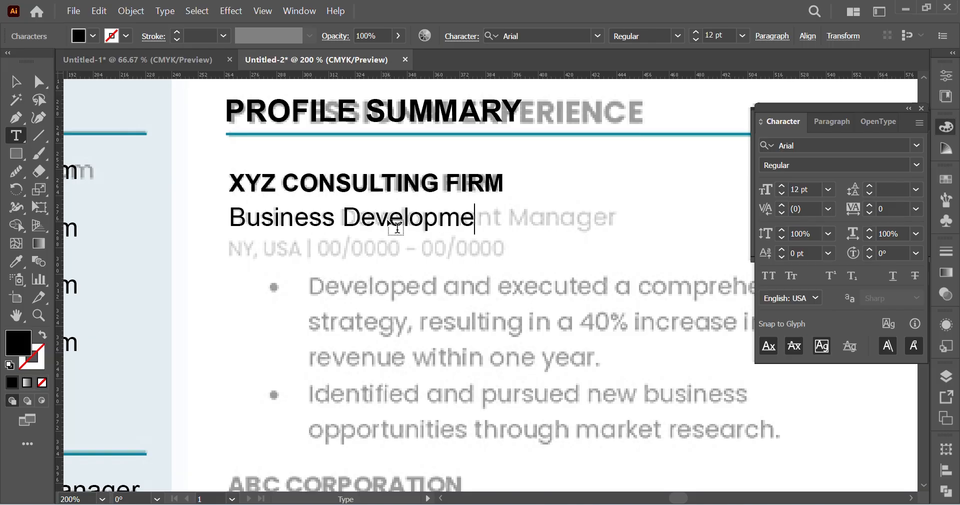
{"action": "type", "text": "nt Manager"}
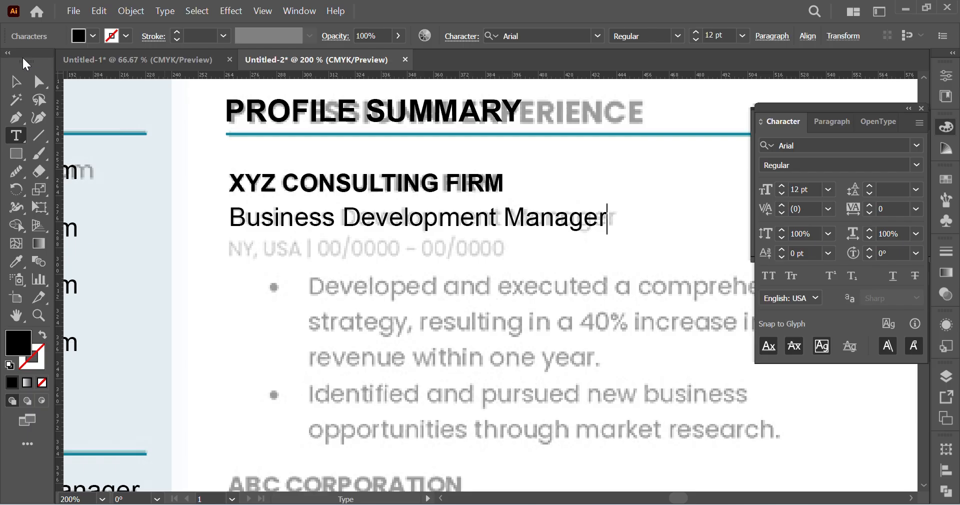
Step: Duplicate the Business Development Manager line directly below and retype the copy as "By, USA/ 00/00-00/0000"
{"action": "left_click", "coordinate": [39, 81]}
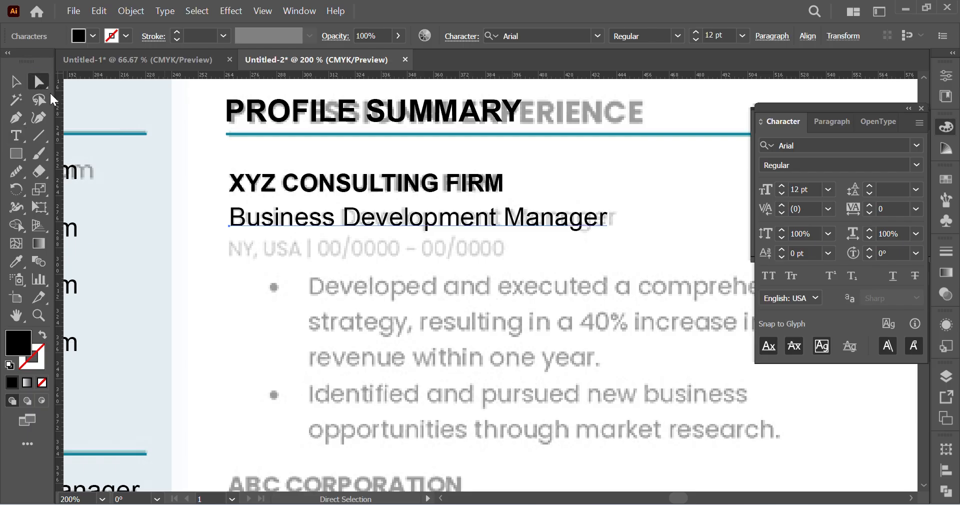
{"action": "left_click_drag", "start_coordinate": [349, 229], "coordinate": [345, 258]}
{"action": "key", "text": "t"}
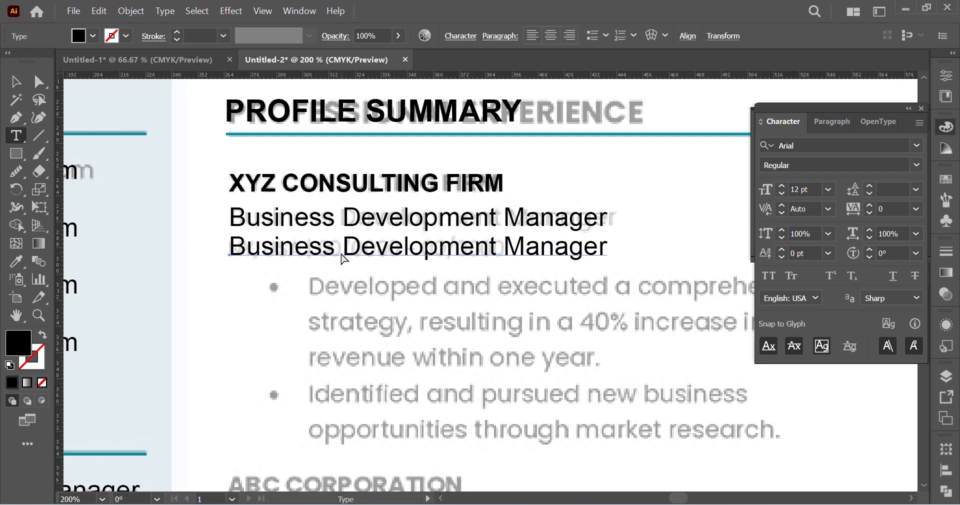
{"action": "triple_click", "coordinate": [340, 250]}
{"action": "type", "text": "B"}
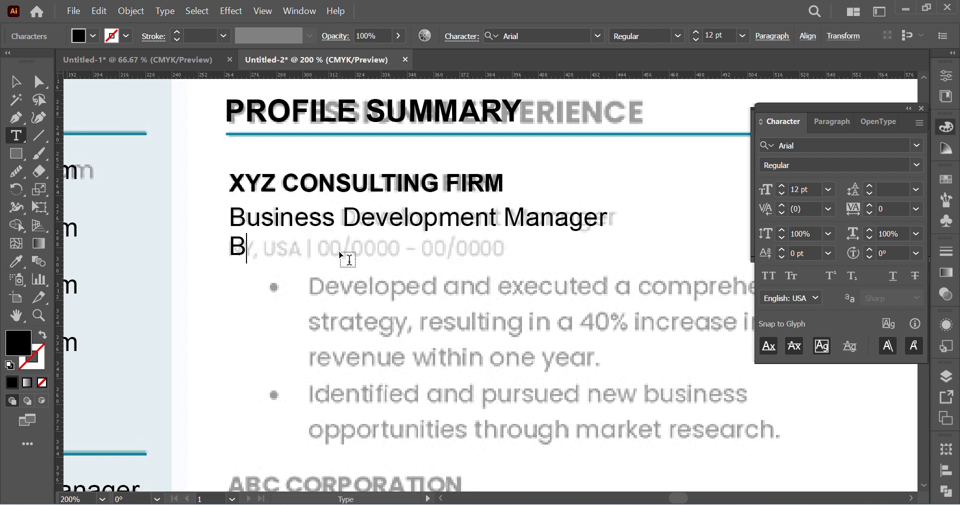
{"action": "type", "text": "y, USA"}
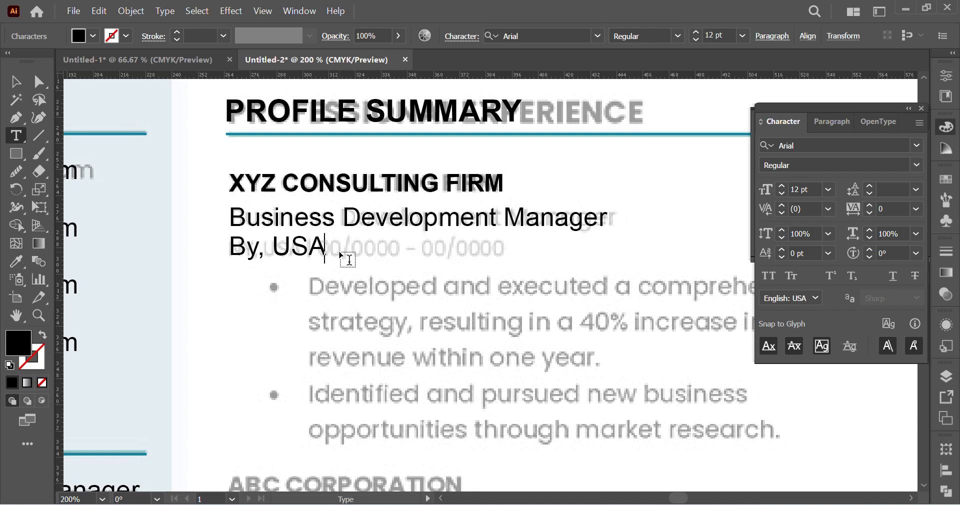
{"action": "type", "text": "/ 0"}
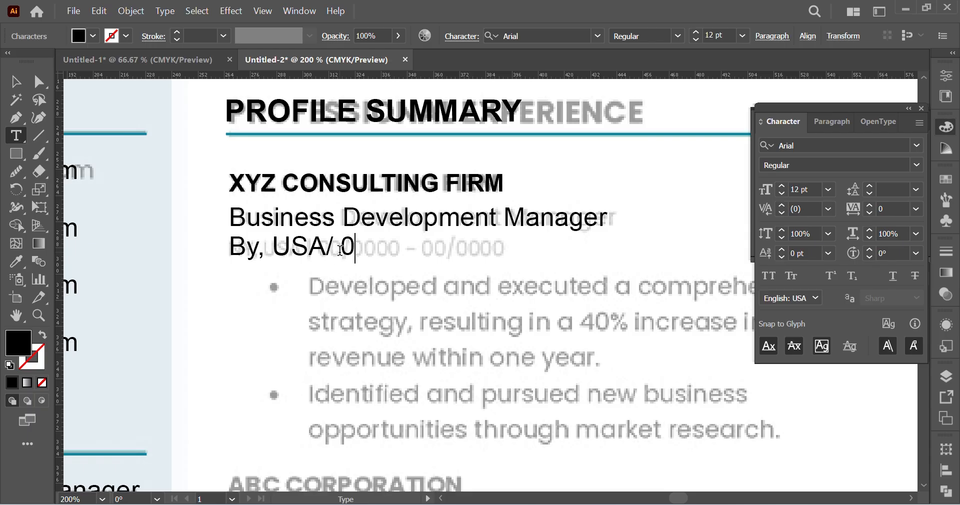
{"action": "type", "text": "0/0"}
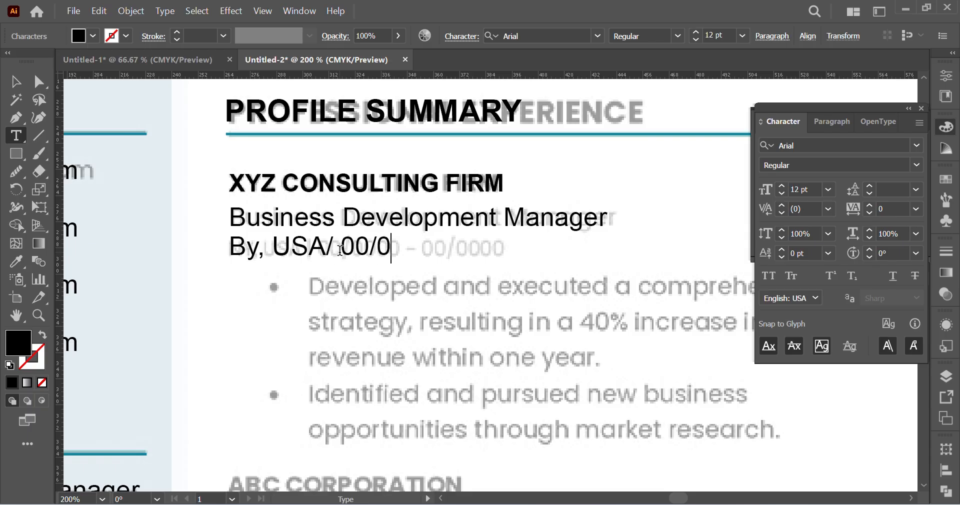
{"action": "type", "text": "0-00"}
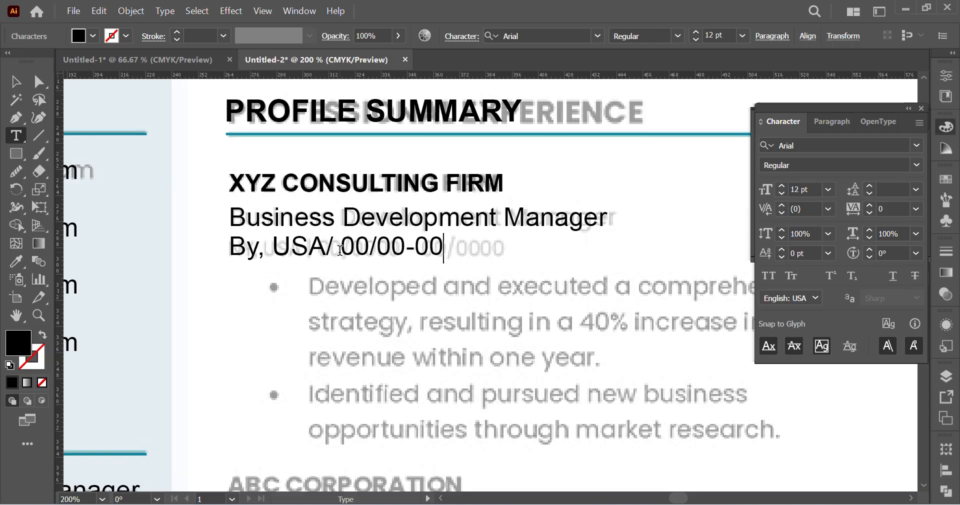
{"action": "type", "text": "/0000"}
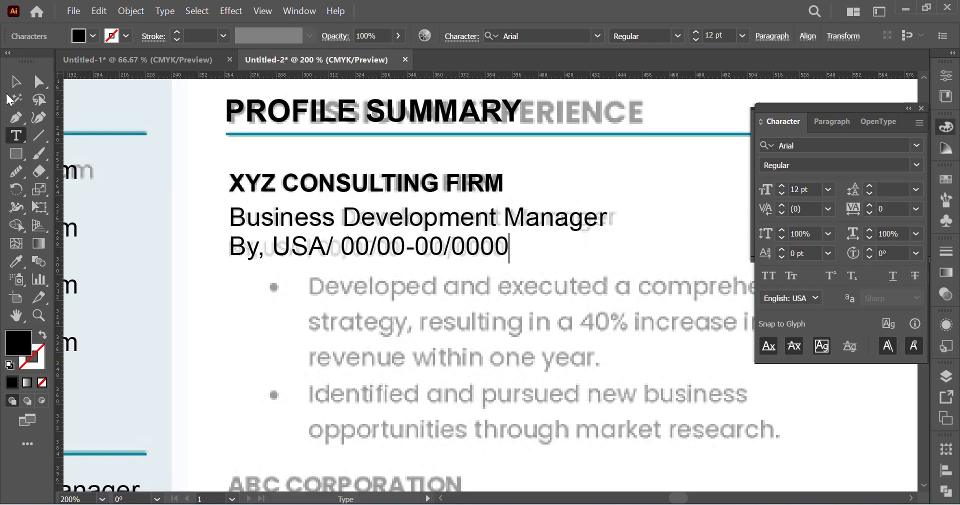
{"action": "left_click", "coordinate": [39, 81]}
Step: Try moving the location and date line down over the first faded bullet, and undo it
{"action": "scroll", "coordinate": [545, 327], "scroll_direction": "left", "scroll_amount": 2}
{"action": "scroll", "coordinate": [549, 317], "scroll_direction": "down", "scroll_amount": 3}
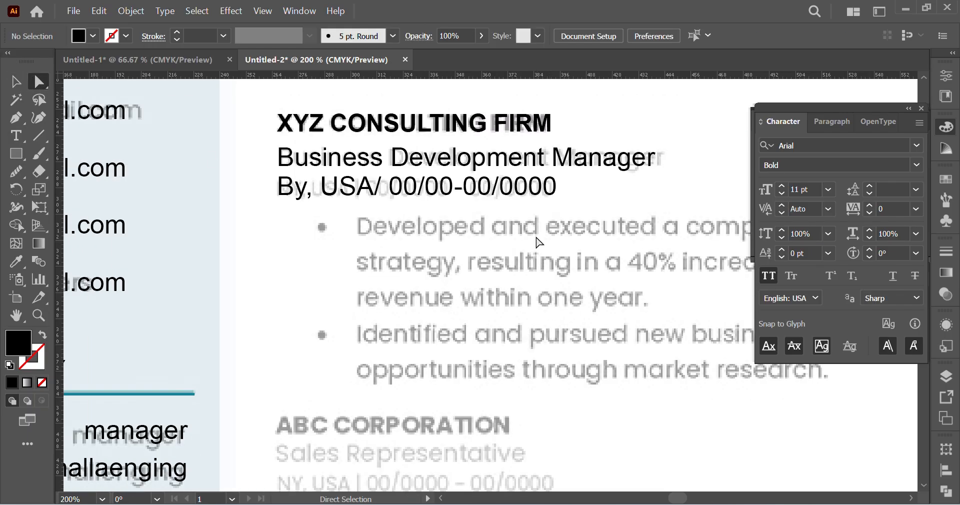
{"action": "left_click", "coordinate": [523, 197]}
{"action": "left_click_drag", "start_coordinate": [492, 192], "coordinate": [492, 243]}
{"action": "key", "text": "ctrl+z"}
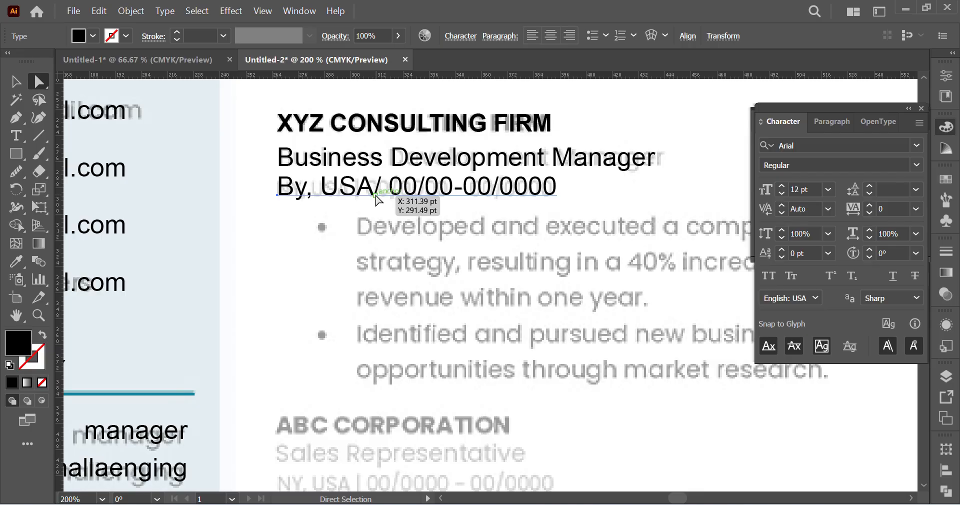
Step: Replace the slash after USA in the location and date line with a vertical bar
{"action": "double_click", "coordinate": [374, 186]}
{"action": "left_click_drag", "start_coordinate": [375, 186], "coordinate": [383, 188]}
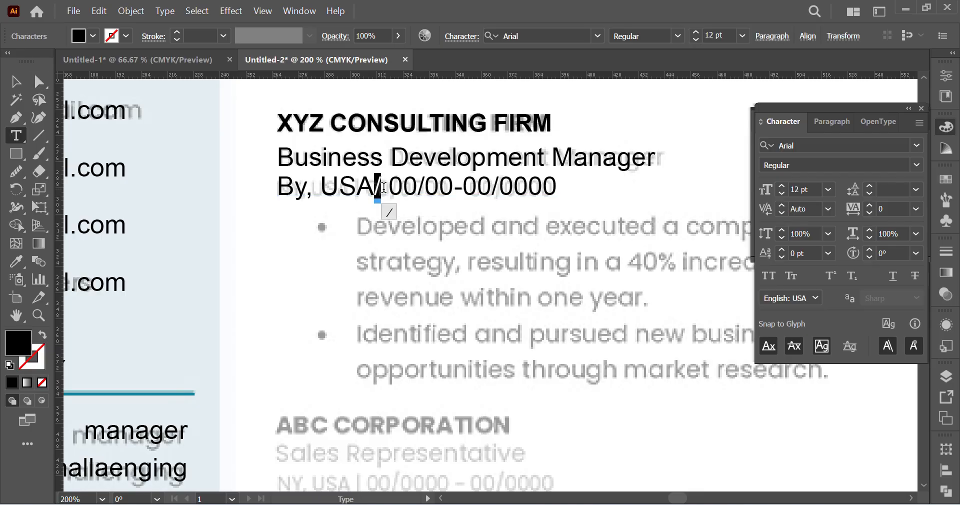
{"action": "type", "text": "|"}
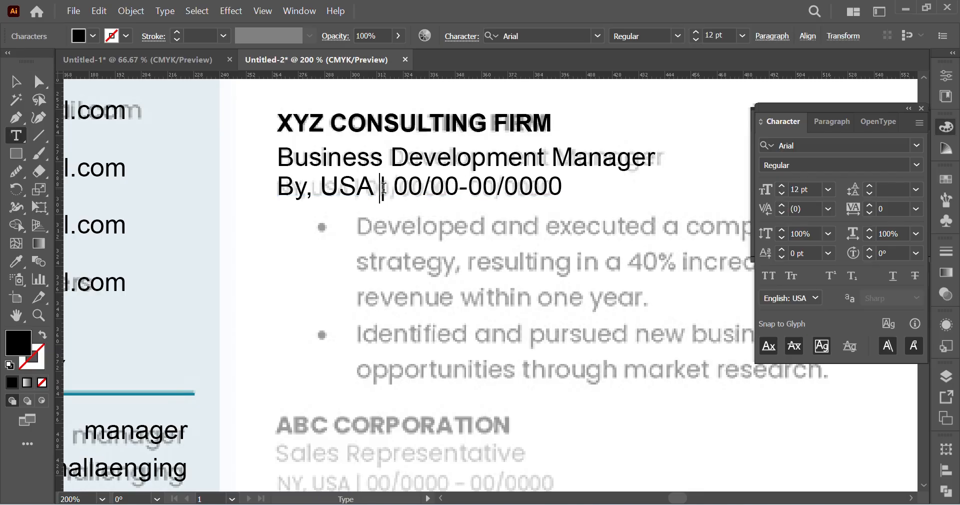
{"action": "left_click", "coordinate": [33, 82]}
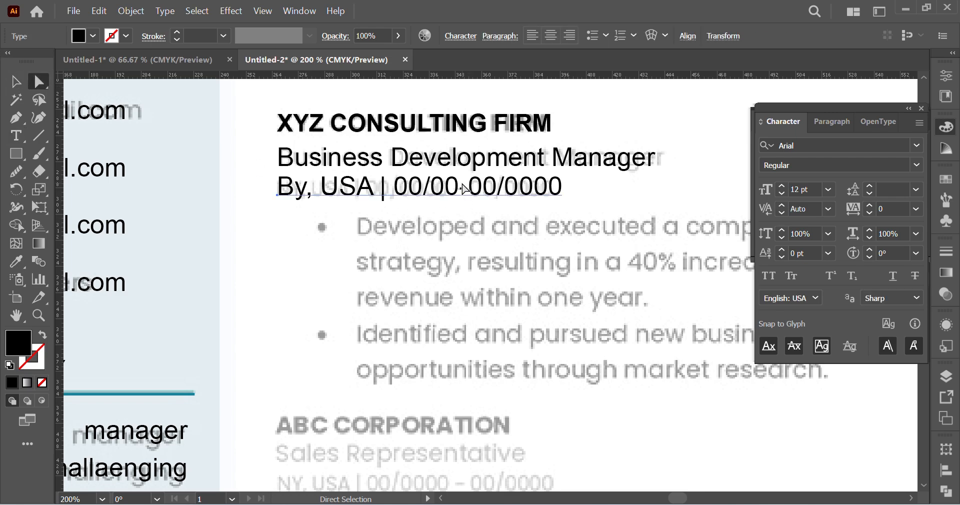
Step: Nudge the location and date line slightly down onto its faded reference line
{"action": "left_click", "coordinate": [115, 235]}
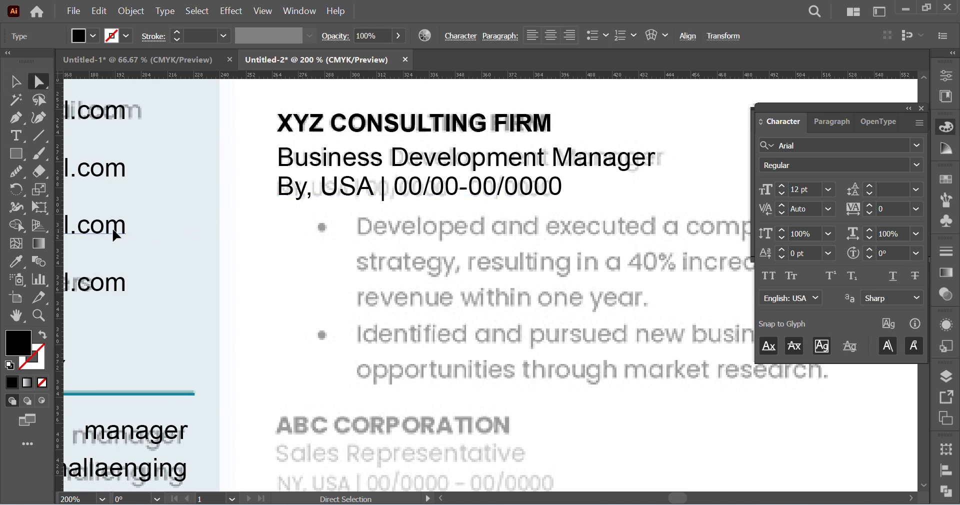
{"action": "left_click", "coordinate": [440, 200]}
{"action": "left_click_drag", "start_coordinate": [478, 201], "coordinate": [477, 201]}
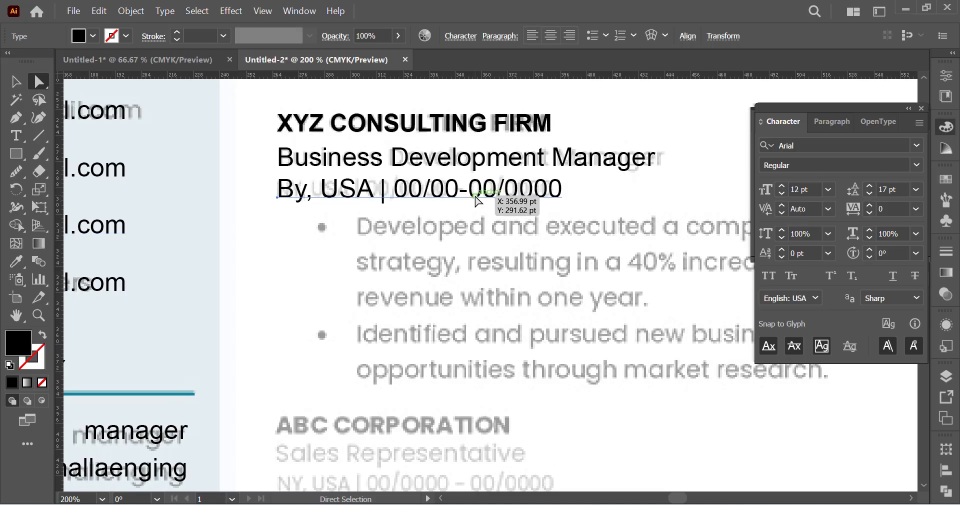
{"action": "left_click", "coordinate": [438, 252]}
Step: Create an area text box with placeholder text spanning the two faded bullet paragraphs under the location and date line
{"action": "scroll", "coordinate": [429, 279], "scroll_direction": "right", "scroll_amount": 5}
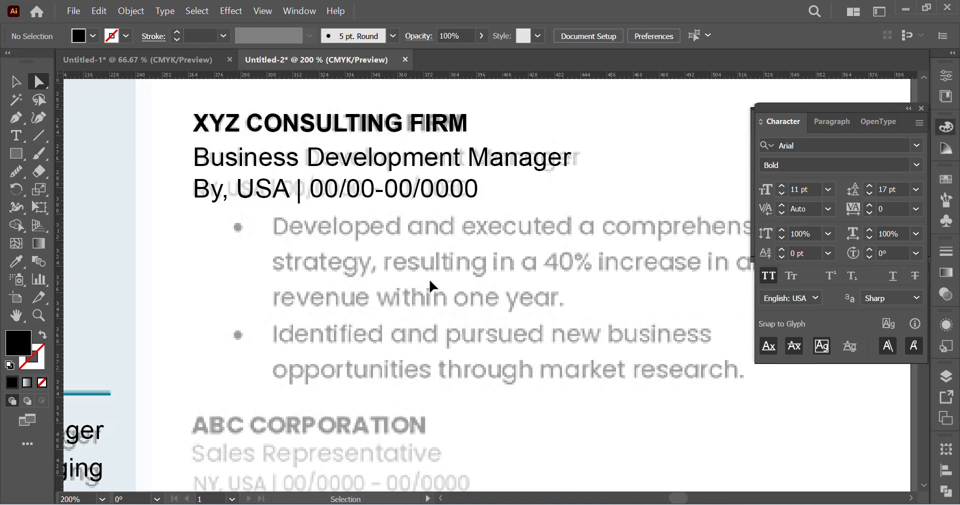
{"action": "scroll", "coordinate": [376, 303], "scroll_direction": "right", "scroll_amount": 1}
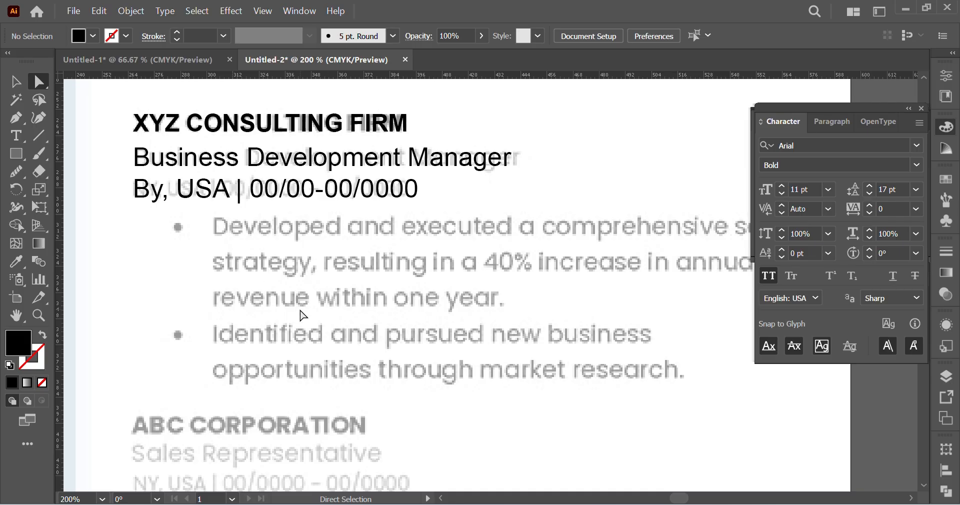
{"action": "scroll", "coordinate": [299, 308], "scroll_direction": "down", "scroll_amount": 1}
{"action": "scroll", "coordinate": [508, 250], "scroll_direction": "right", "scroll_amount": 3}
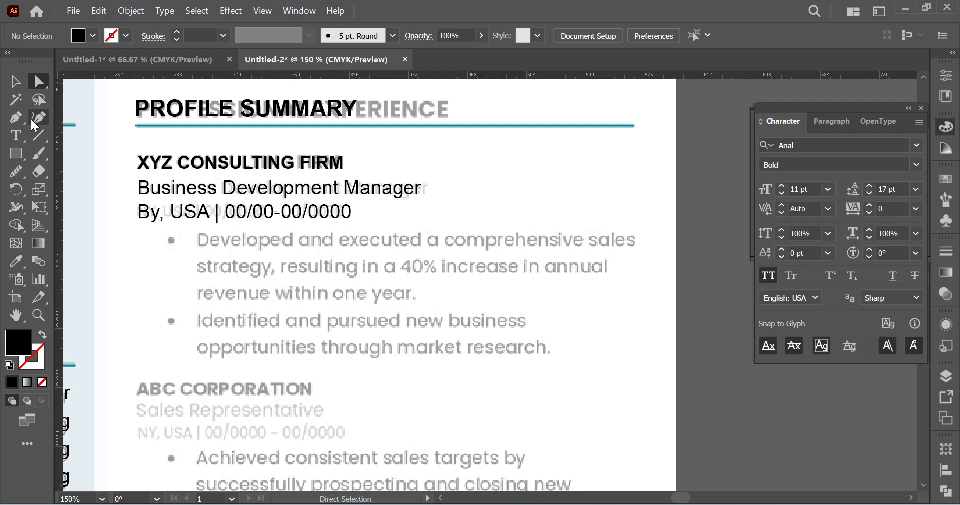
{"action": "left_click", "coordinate": [17, 133]}
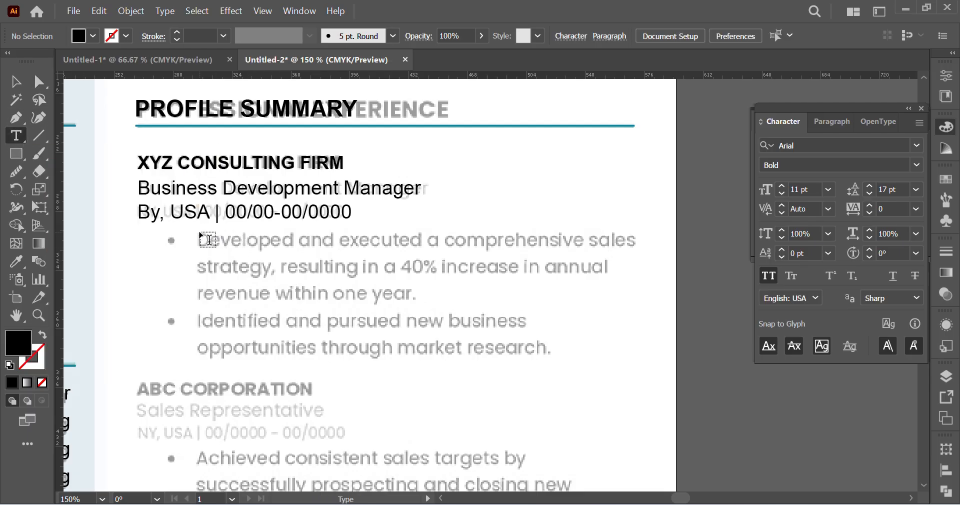
{"action": "left_click_drag", "start_coordinate": [199, 233], "coordinate": [643, 366]}
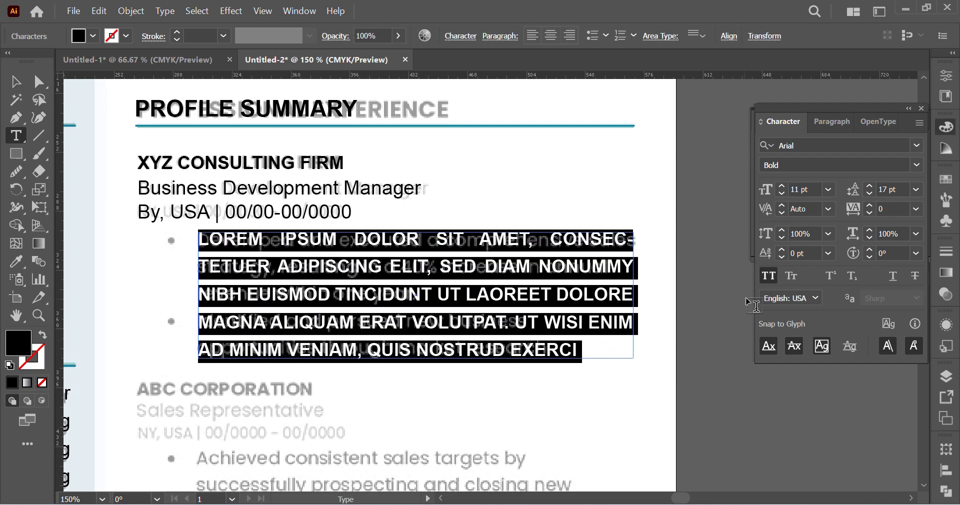
Step: Turn off All Caps for the placeholder paragraph and set its font style to Regular
{"action": "left_click", "coordinate": [771, 277]}
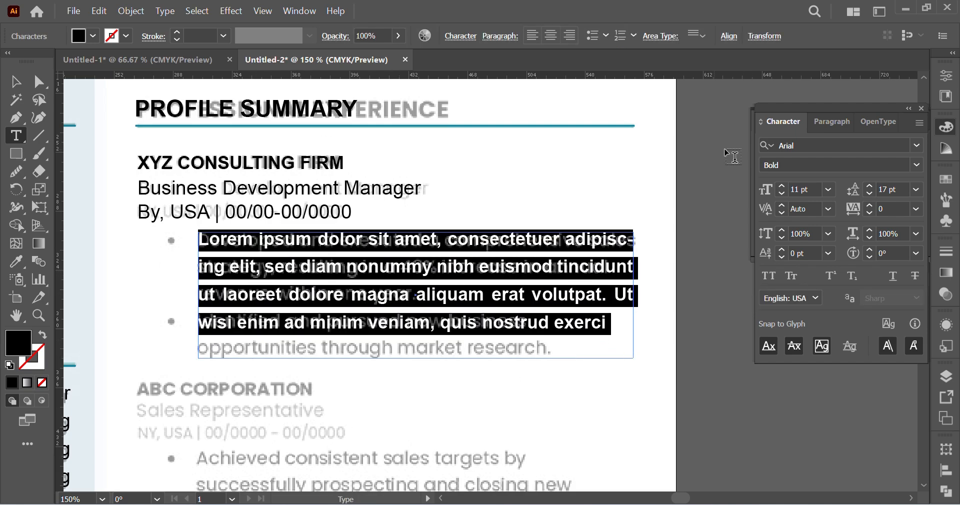
{"action": "left_click", "coordinate": [915, 164]}
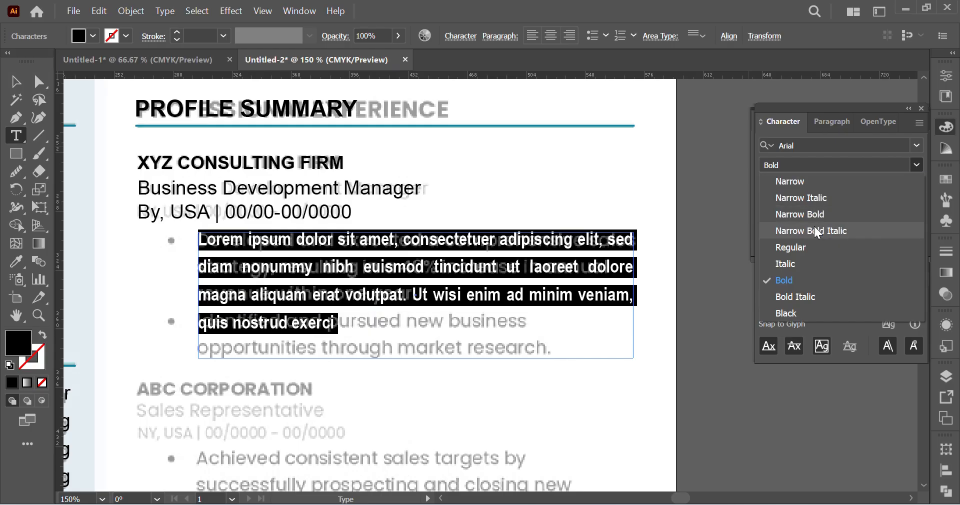
{"action": "left_click", "coordinate": [798, 252]}
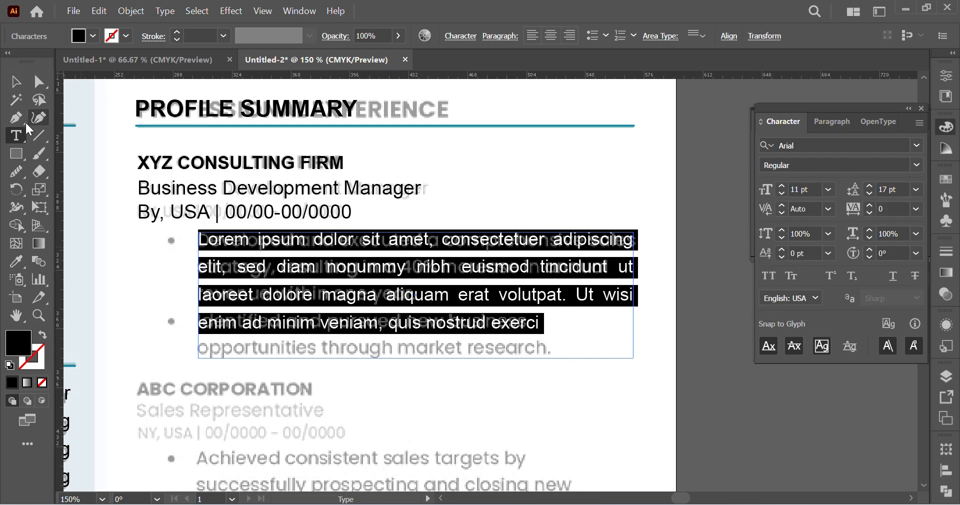
{"action": "left_click", "coordinate": [200, 295]}
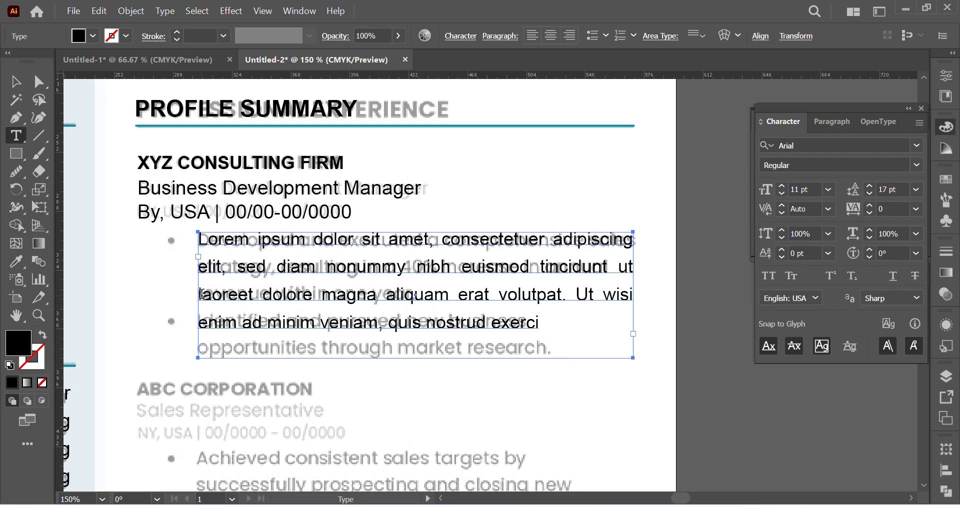
Step: Split the placeholder paragraph before "laoreet" into two paragraphs separated by an empty line
{"action": "key", "text": "Return"}
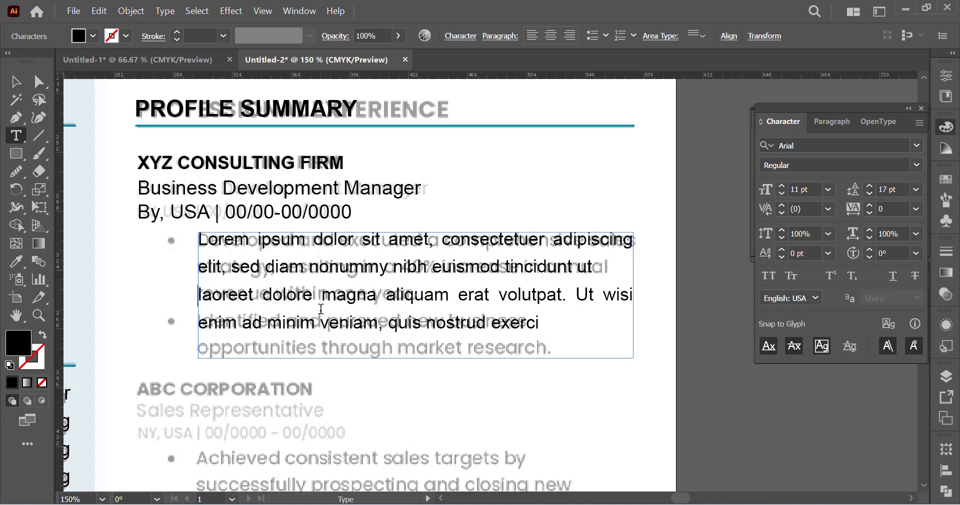
{"action": "key", "text": "ctrl+z"}
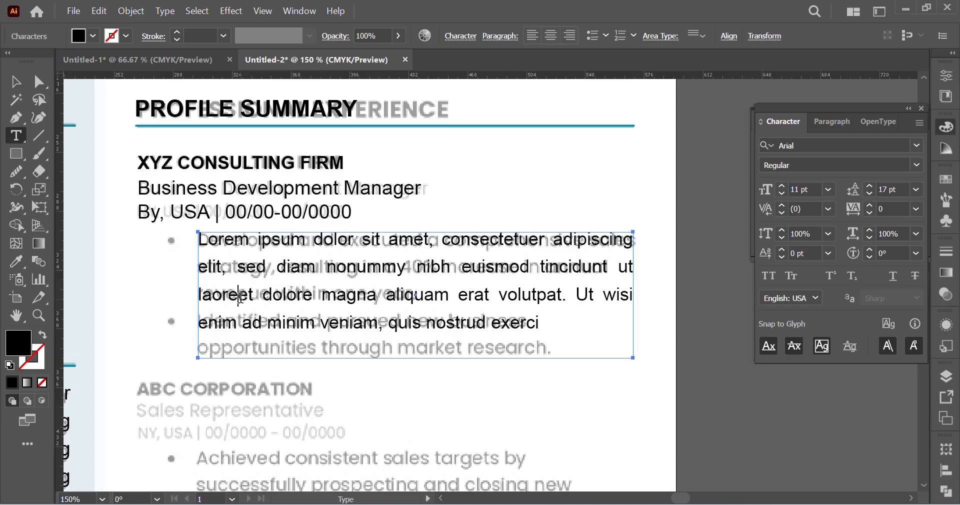
{"action": "key", "text": "Return"}
{"action": "key", "text": "Return"}
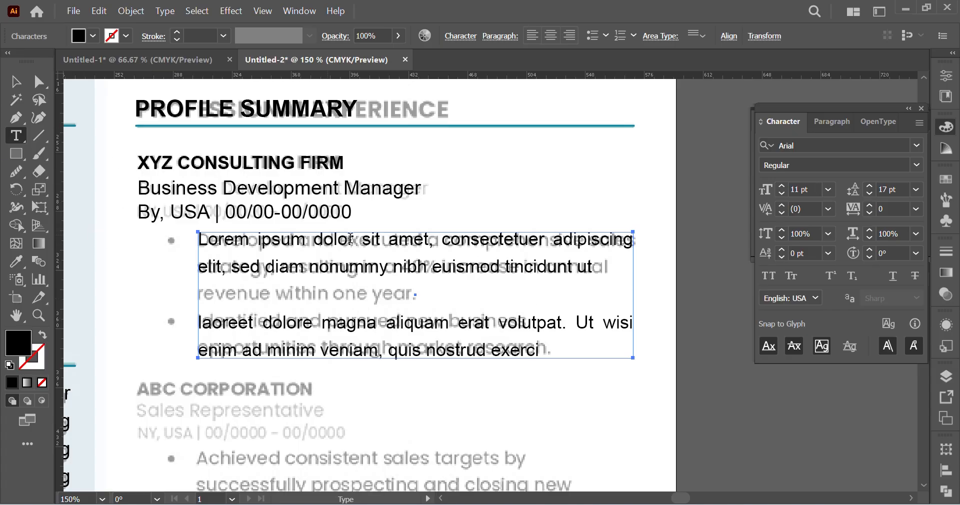
Step: Generate a longer placeholder text in a temporary area text box over the lower job entries and cut all its text
{"action": "left_click", "coordinate": [43, 86]}
{"action": "left_click", "coordinate": [21, 135]}
{"action": "scroll", "coordinate": [467, 345], "scroll_direction": "down", "scroll_amount": 3}
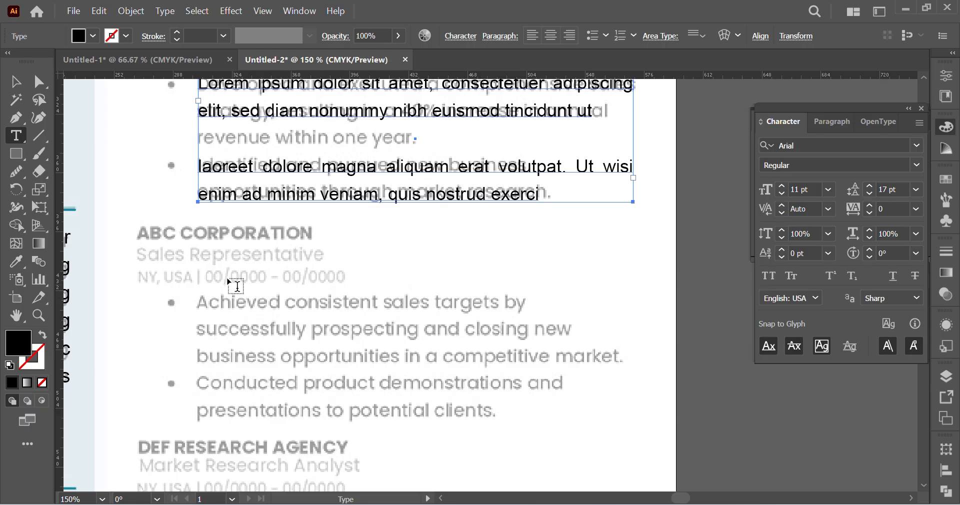
{"action": "left_click_drag", "start_coordinate": [156, 242], "coordinate": [669, 481]}
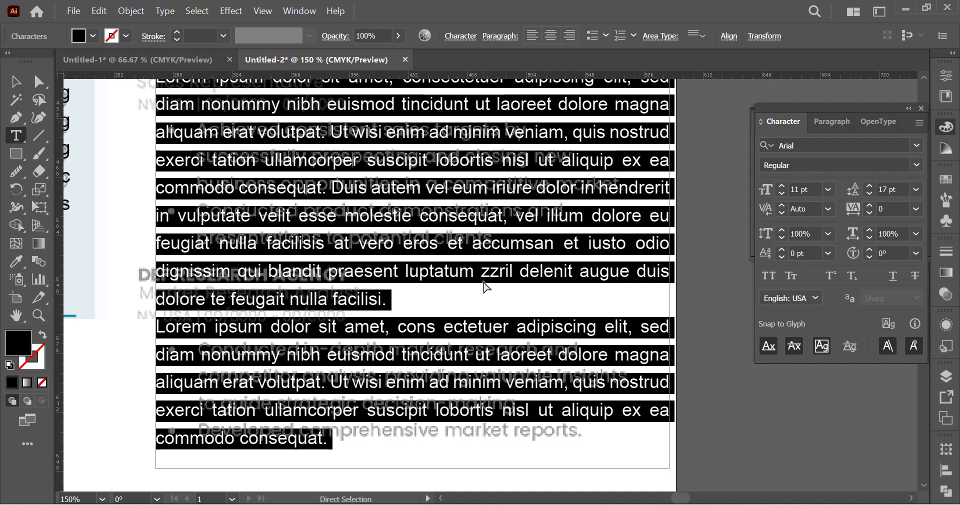
{"action": "key", "text": "BackSpace"}
{"action": "key", "text": "Escape"}
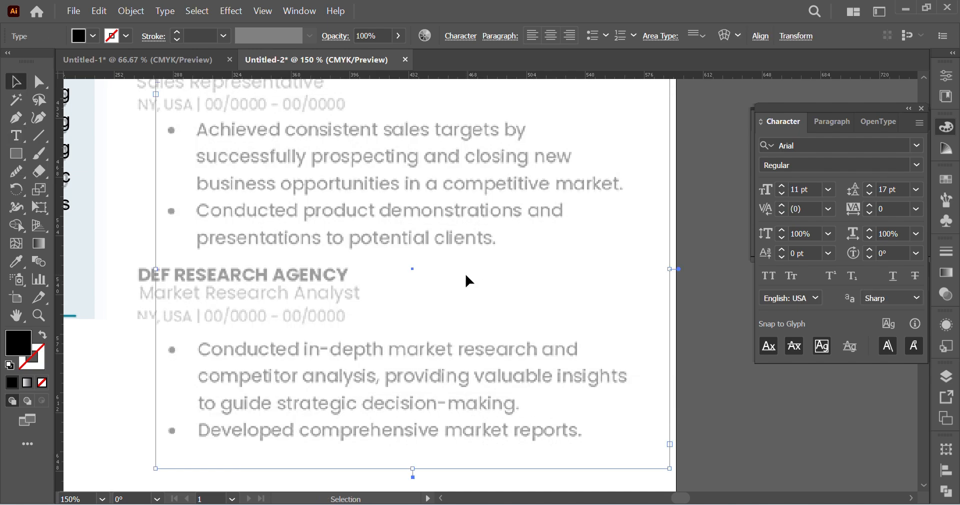
{"action": "left_click", "coordinate": [466, 272]}
{"action": "scroll", "coordinate": [425, 295], "scroll_direction": "up", "scroll_amount": 6}
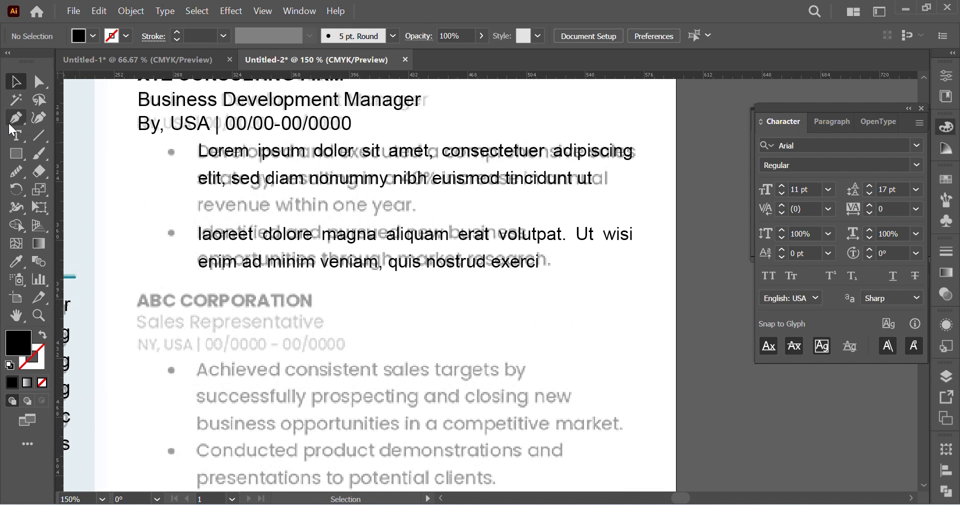
Step: Replace all text in the first job entry's description box with the longer placeholder text
{"action": "left_click", "coordinate": [17, 136]}
{"action": "left_click", "coordinate": [276, 155]}
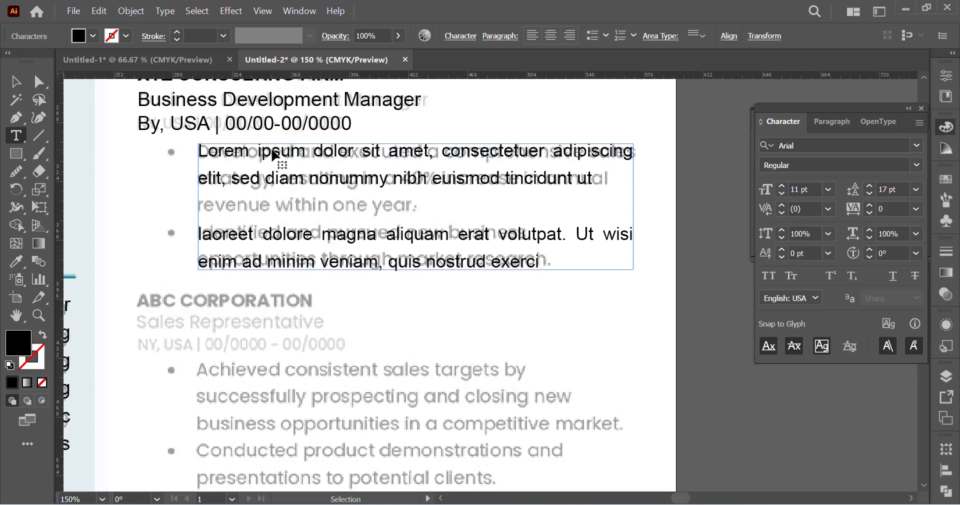
{"action": "key", "text": "ctrl+a"}
{"action": "key", "text": "ctrl+v"}
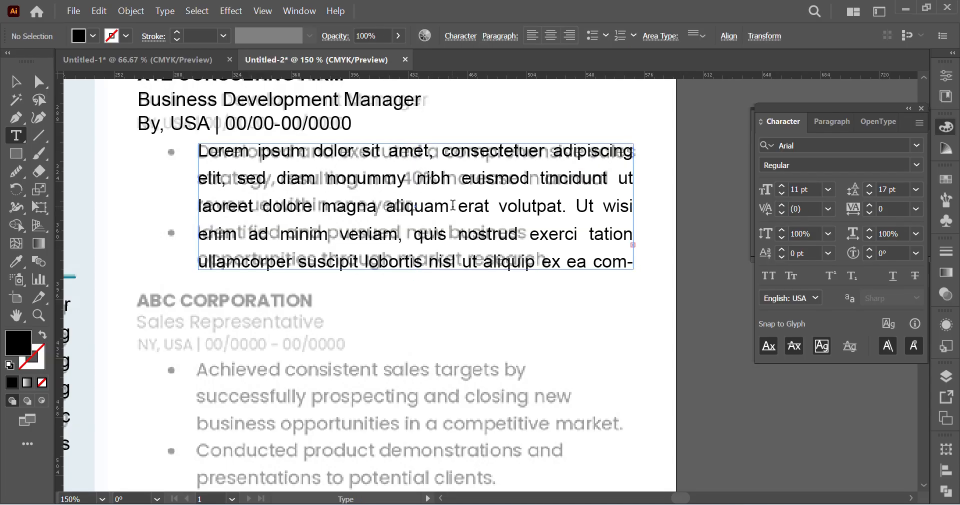
Step: Start a new paragraph after "aliquam" in the description box and capitalise its first word as "Erat"
{"action": "left_click", "coordinate": [495, 265]}
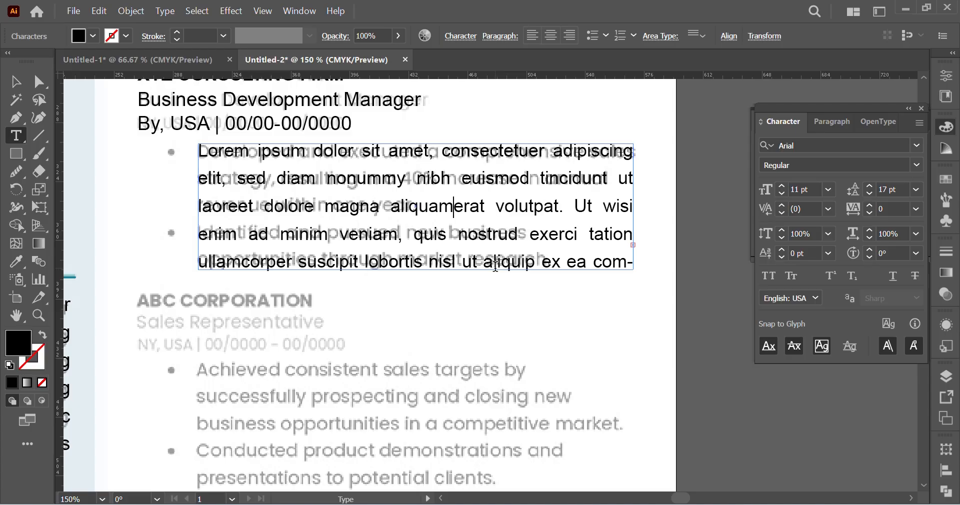
{"action": "key", "text": "Return"}
{"action": "key", "text": "shift+Right"}
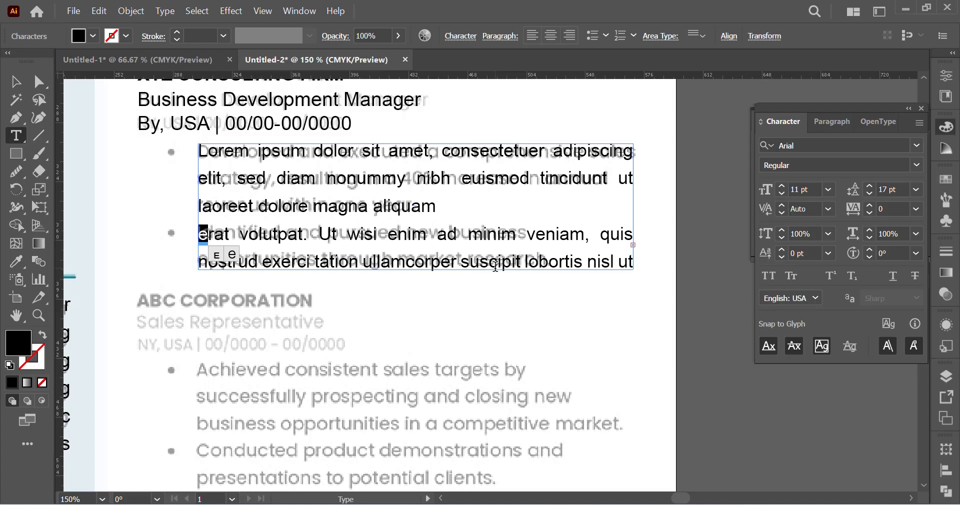
{"action": "type", "text": "E"}
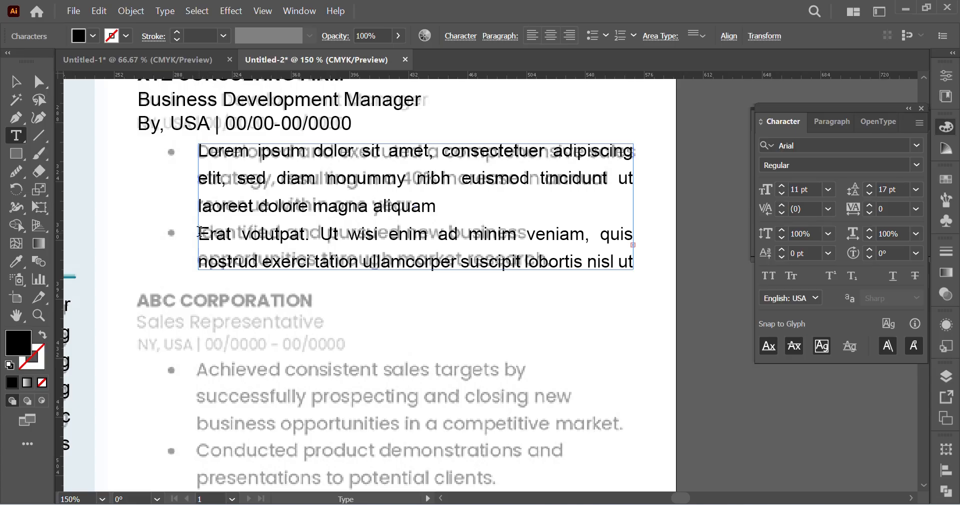
Step: Delete all placeholder text after "laoreet dolore magna aliquam" in the description box and end the sentence with a period
{"action": "left_click_drag", "start_coordinate": [200, 234], "coordinate": [633, 263]}
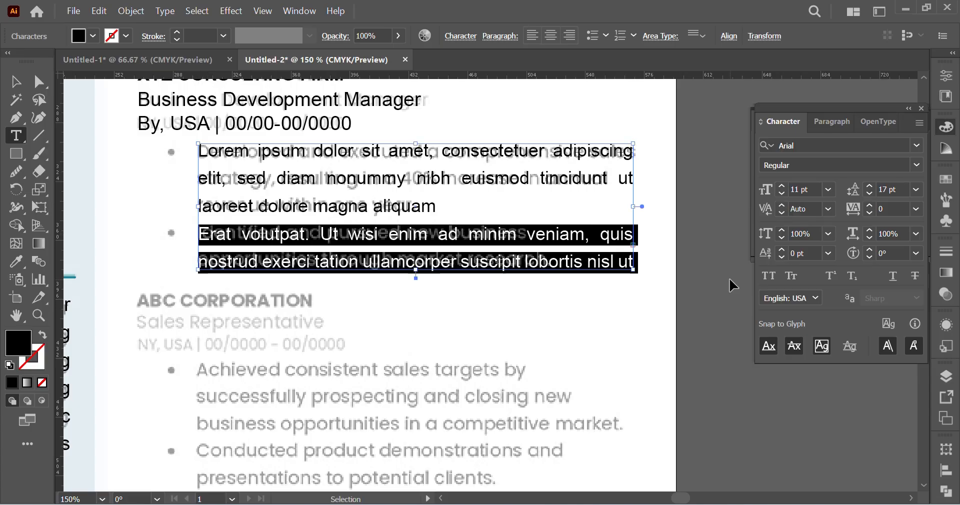
{"action": "key", "text": "ctrl+x"}
{"action": "left_click", "coordinate": [434, 234]}
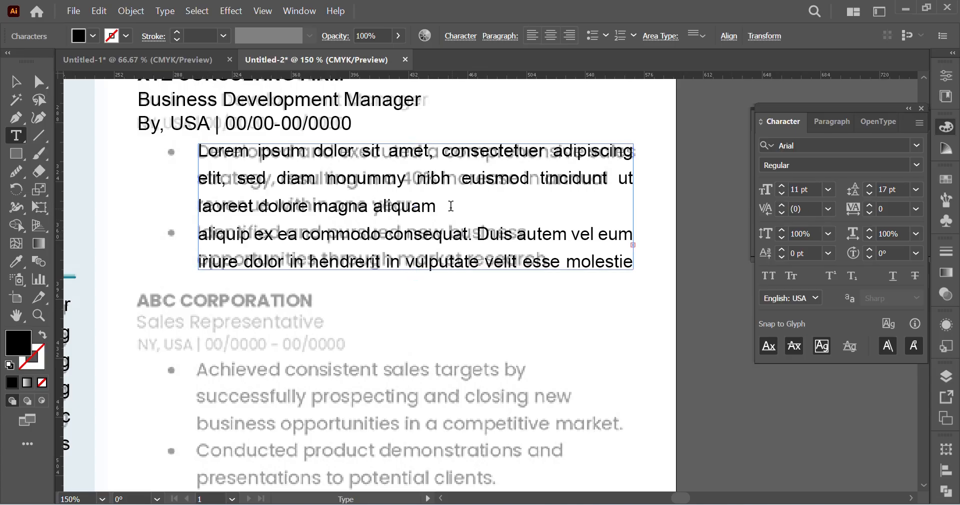
{"action": "left_click_drag", "start_coordinate": [439, 207], "coordinate": [689, 324]}
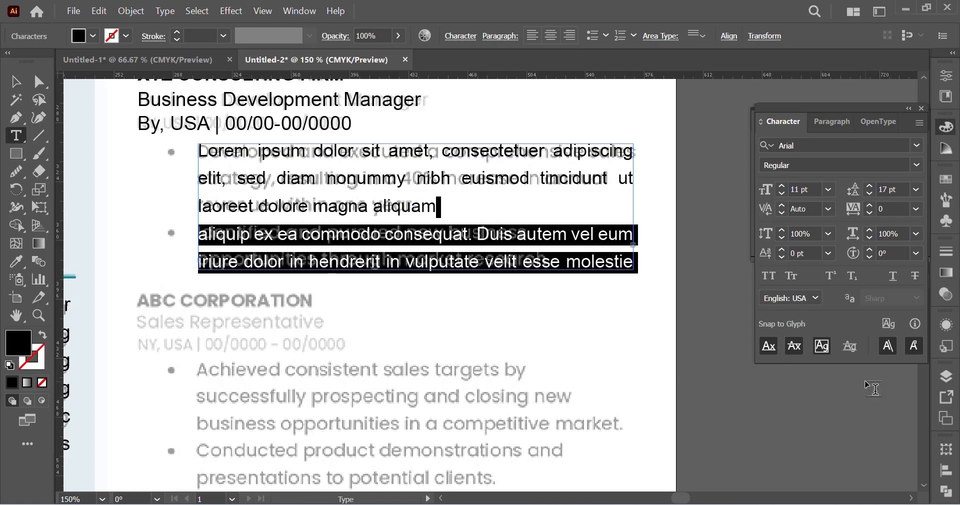
{"action": "type", "text": ".consequat, vel illum"}
{"action": "key", "text": "shift+Down"}
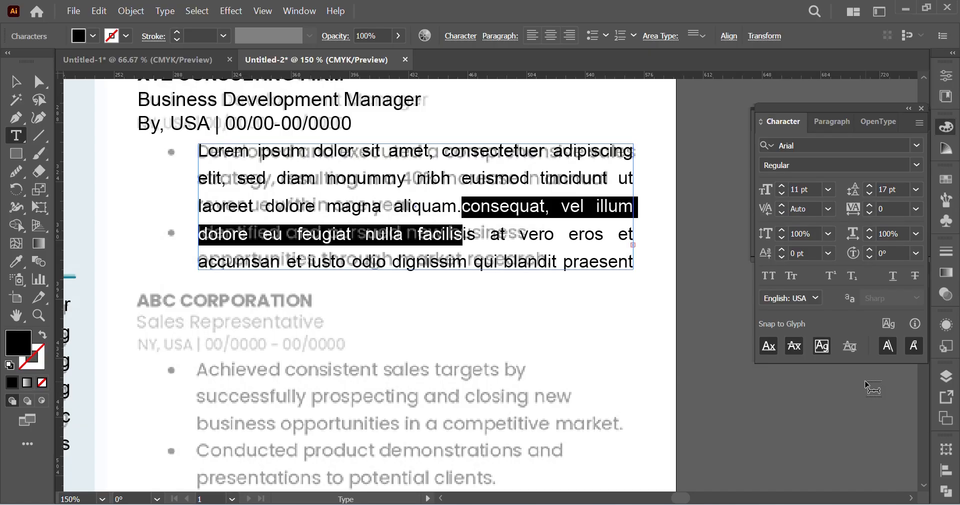
{"action": "key", "text": "ctrl+shift+End"}
{"action": "key", "text": "Delete"}
{"action": "key", "text": "shift+Down"}
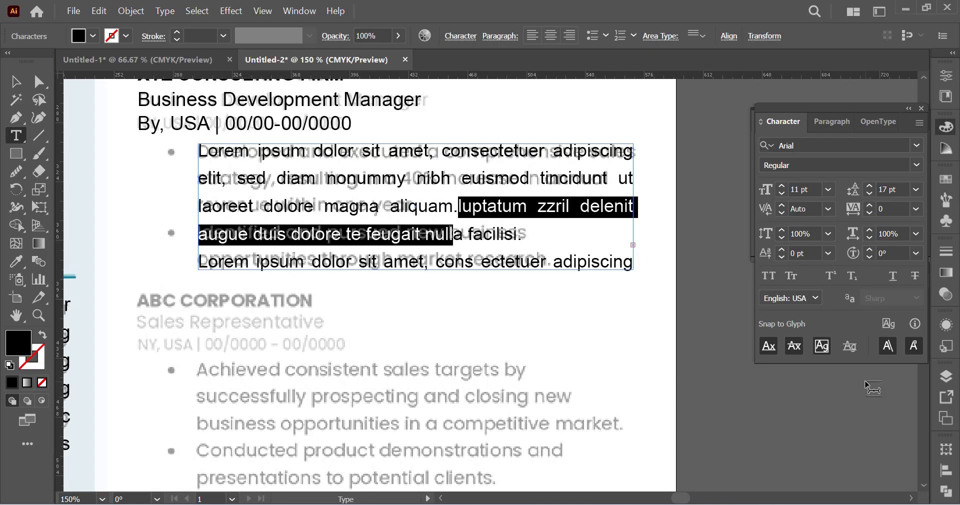
{"action": "key", "text": "ctrl+shift+End"}
{"action": "key", "text": "Delete"}
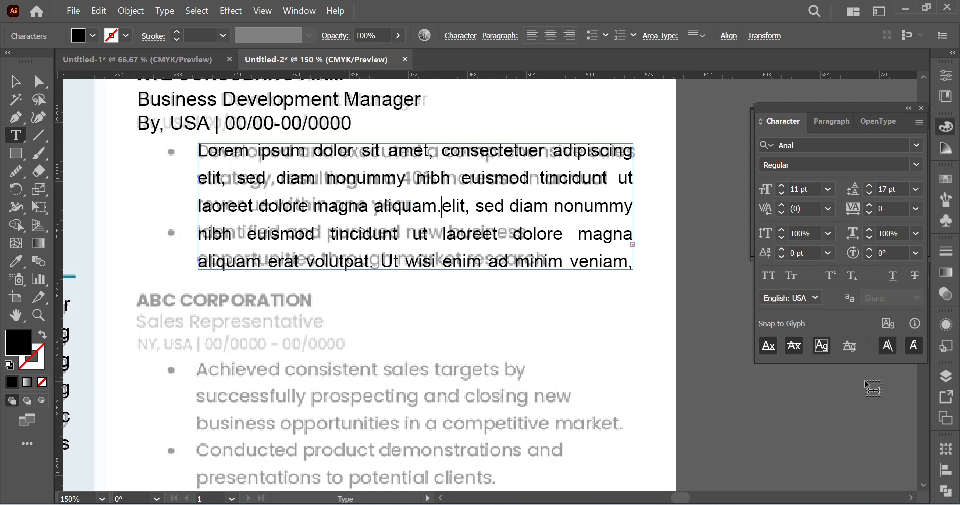
{"action": "key", "text": "shift+Down"}
{"action": "key", "text": "ctrl+shift+End"}
{"action": "key", "text": "Delete"}
{"action": "key", "text": "shift+Down"}
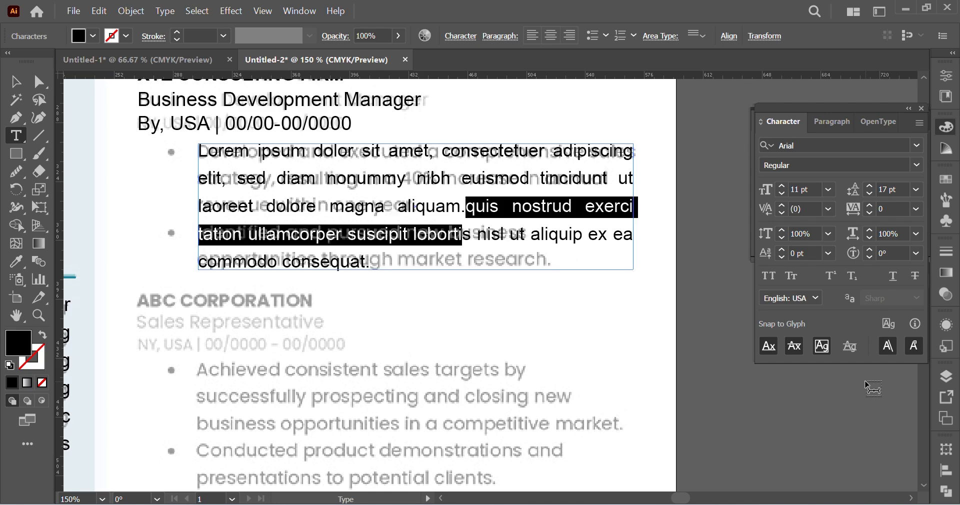
{"action": "key", "text": "ctrl+shift+End"}
{"action": "key", "text": "Delete"}
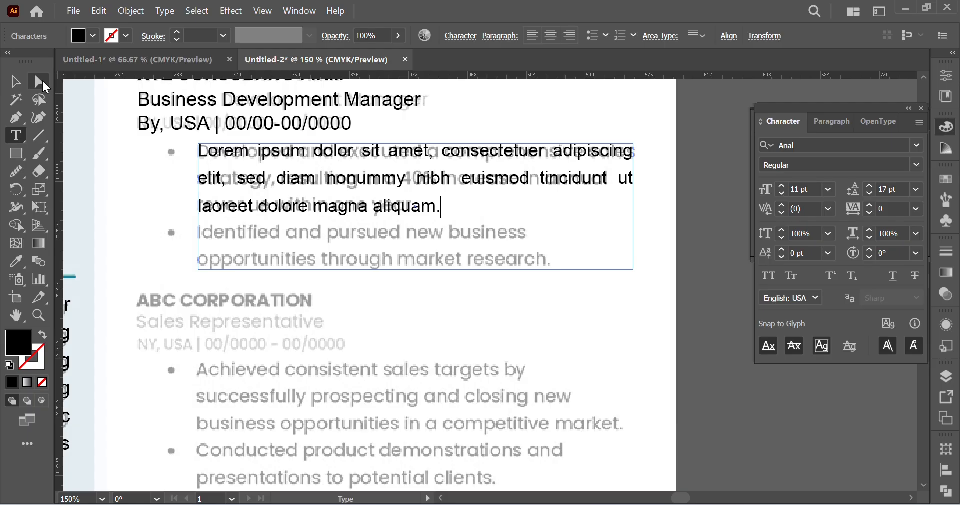
Step: Shorten the description box to fit its three lines and duplicate it down onto the second faded bullet paragraph
{"action": "key", "text": "Escape"}
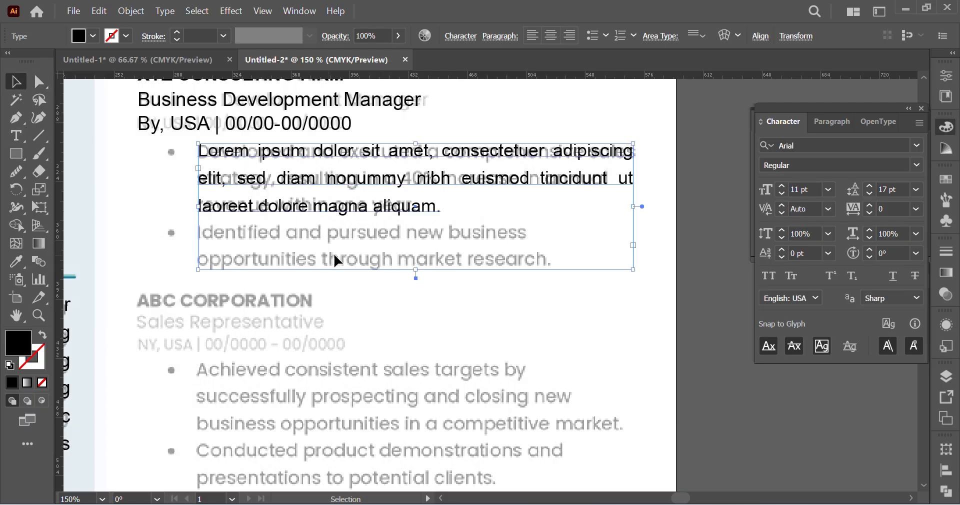
{"action": "left_click_drag", "start_coordinate": [417, 270], "coordinate": [429, 216]}
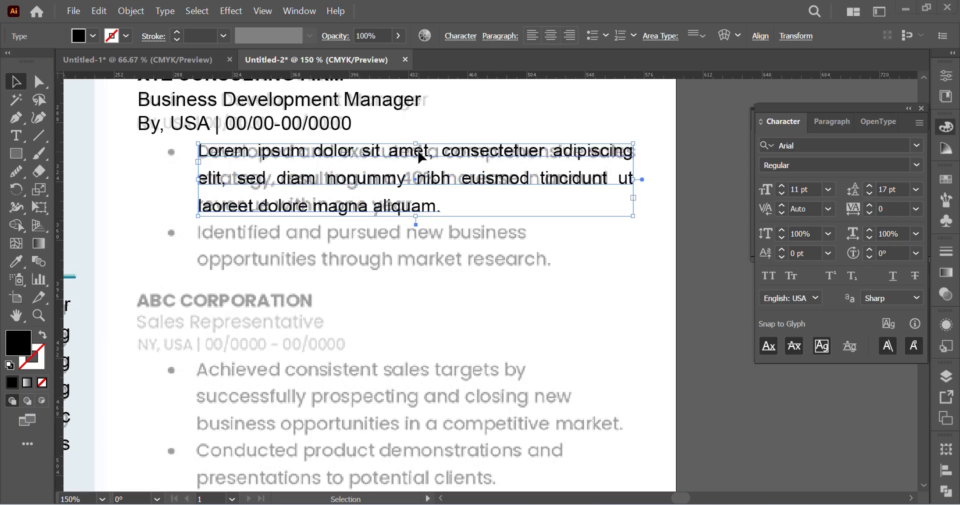
{"action": "left_click_drag", "start_coordinate": [418, 154], "coordinate": [420, 236]}
Step: Trim the duplicated paragraph to two lines so that it ends with "euismod tincid."
{"action": "key", "text": "t"}
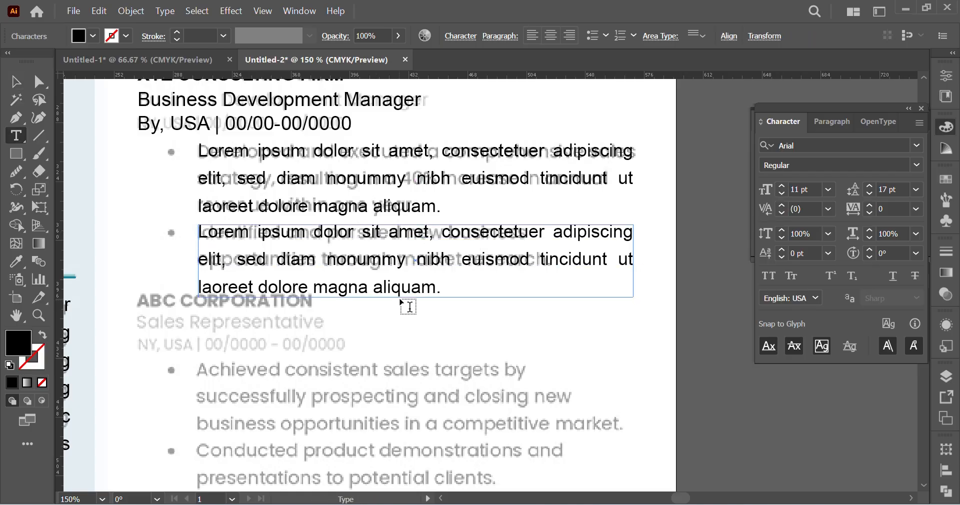
{"action": "left_click_drag", "start_coordinate": [442, 287], "coordinate": [282, 291]}
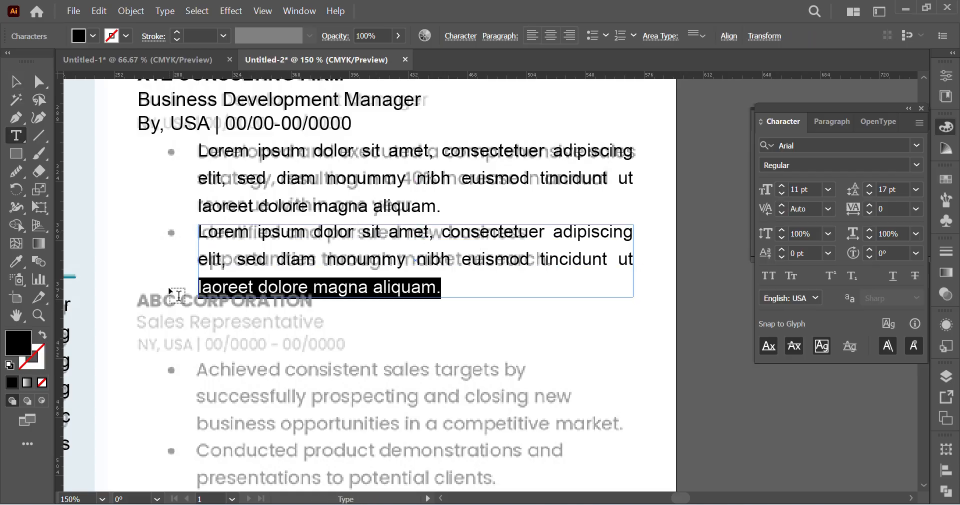
{"action": "key", "text": "BackSpace"}
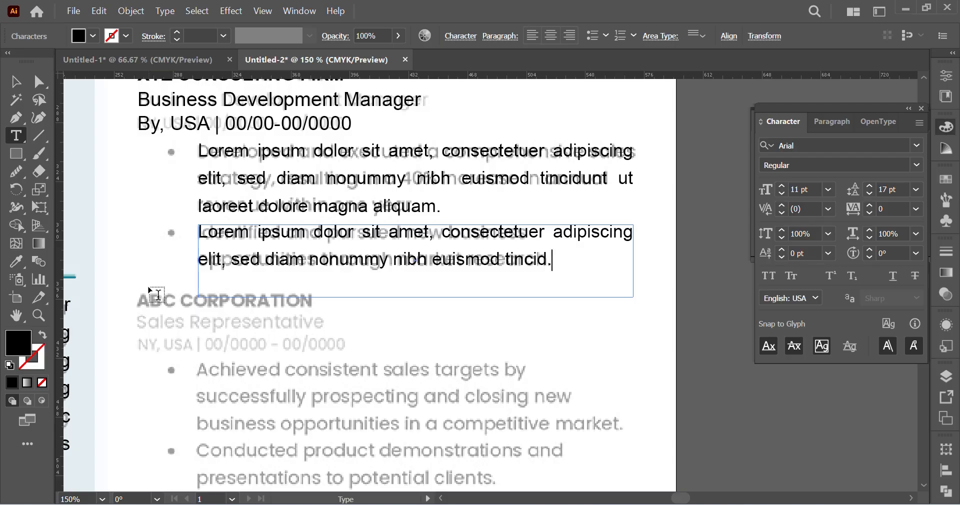
{"action": "left_click", "coordinate": [39, 80]}
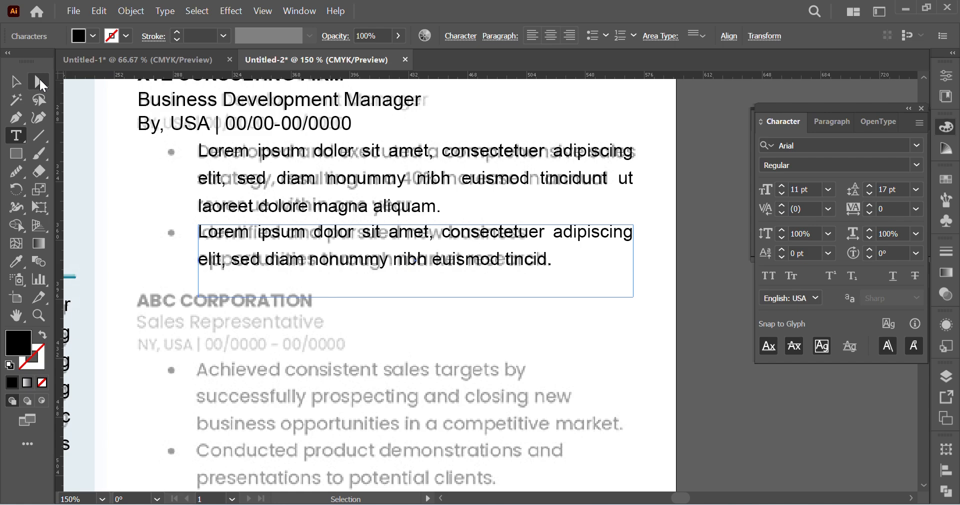
{"action": "left_click", "coordinate": [111, 151]}
Step: Draw a small black circle with the Ellipse tool over the faded bullet point beside the first description paragraph
{"action": "scroll", "coordinate": [355, 259], "scroll_direction": "left", "scroll_amount": 3}
{"action": "left_click", "coordinate": [330, 167], "text": "ctrl"}
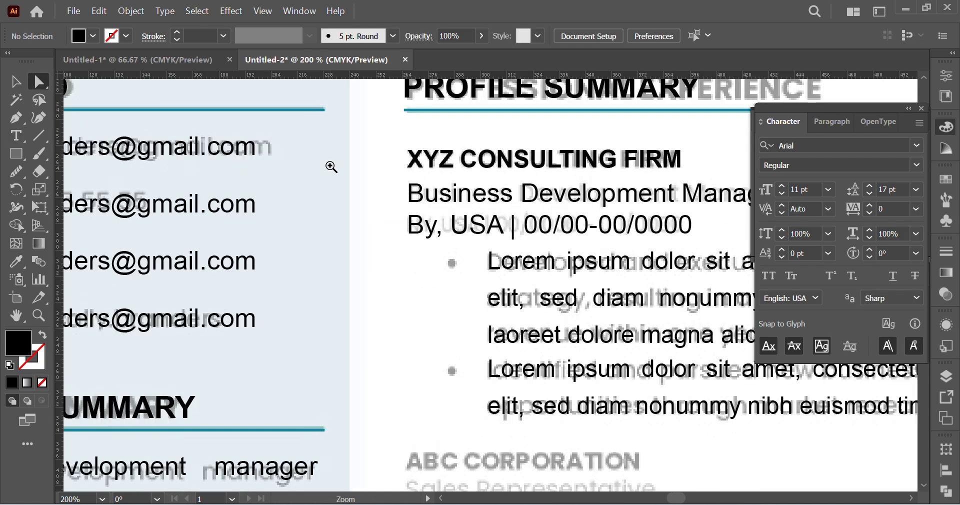
{"action": "left_click", "coordinate": [504, 297], "text": "ctrl"}
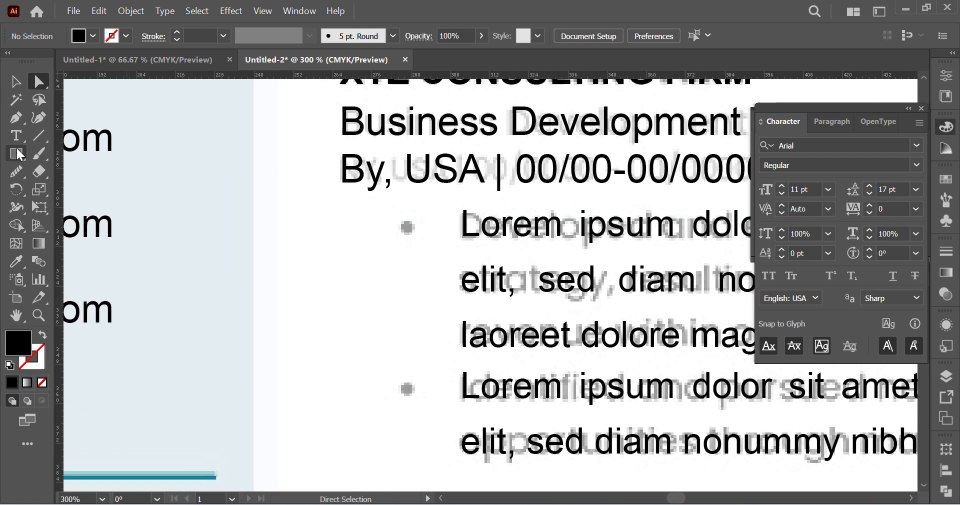
{"action": "left_click_drag", "start_coordinate": [18, 154], "coordinate": [51, 188]}
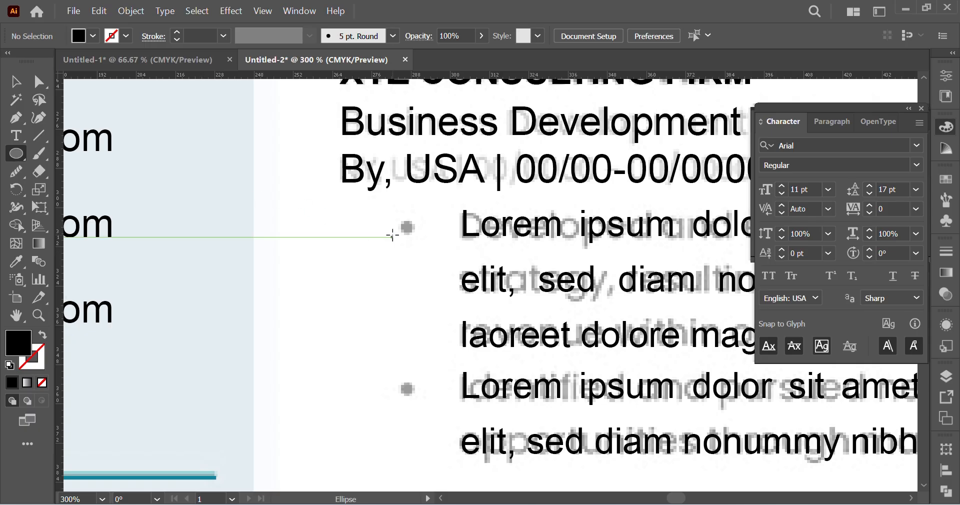
{"action": "left_click_drag", "start_coordinate": [407, 228], "coordinate": [409, 234]}
{"action": "left_click", "coordinate": [25, 89]}
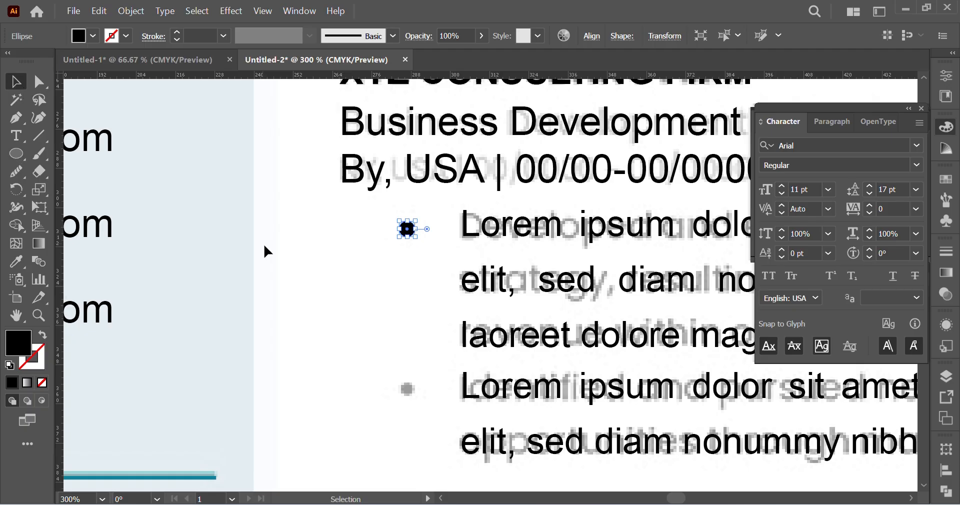
Step: Duplicate the black bullet circle straight down onto the faded bullet point of the second paragraph
{"action": "left_click", "coordinate": [320, 253]}
{"action": "scroll", "coordinate": [364, 259], "scroll_direction": "down", "scroll_amount": 2}
{"action": "left_click_drag", "start_coordinate": [413, 174], "coordinate": [414, 333]}
{"action": "left_click", "coordinate": [342, 273]}
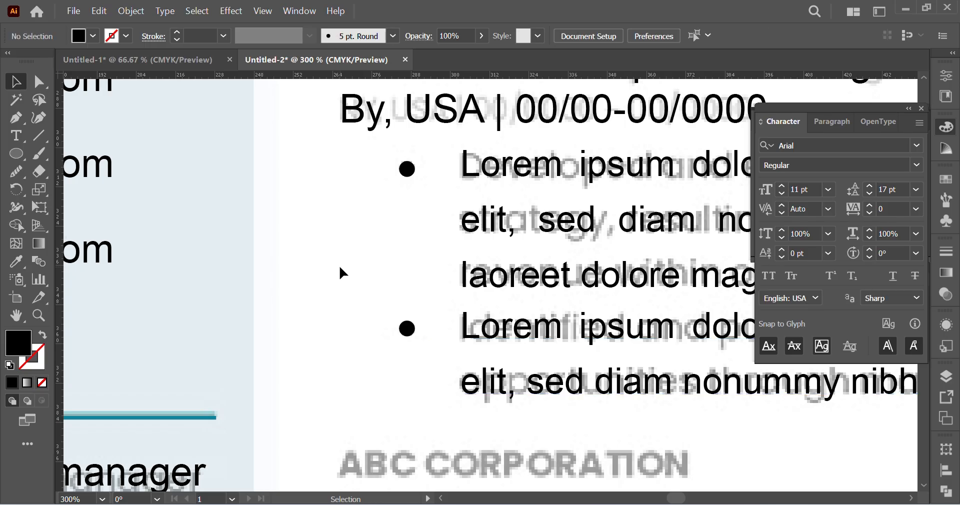
Step: Cut the whole XYZ CONSULTING FIRM entry, paste it in front at the same place, and group its text and bullets
{"action": "key", "text": "ctrl+minus"}
{"action": "key", "text": "ctrl+minus"}
{"action": "key", "text": "ctrl+minus"}
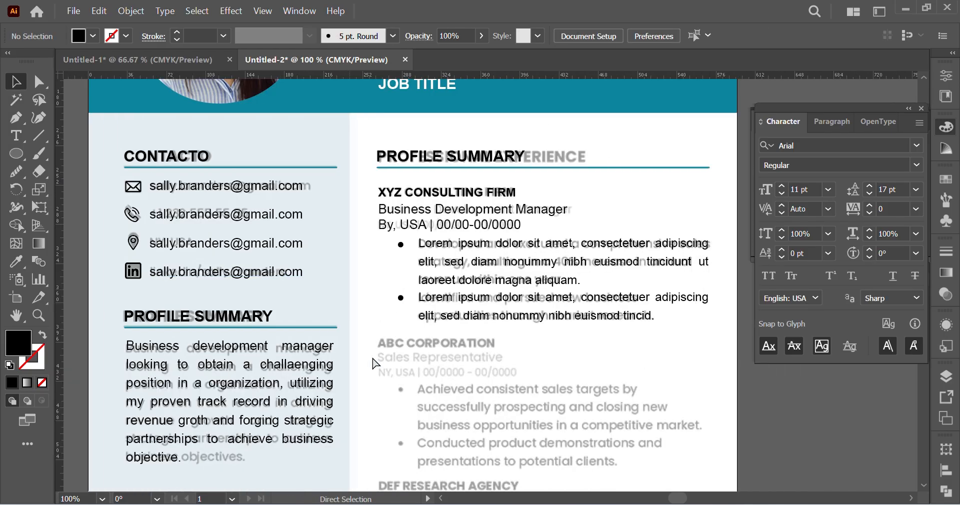
{"action": "scroll", "coordinate": [375, 364], "scroll_direction": "right", "scroll_amount": 3}
{"action": "key", "text": "v"}
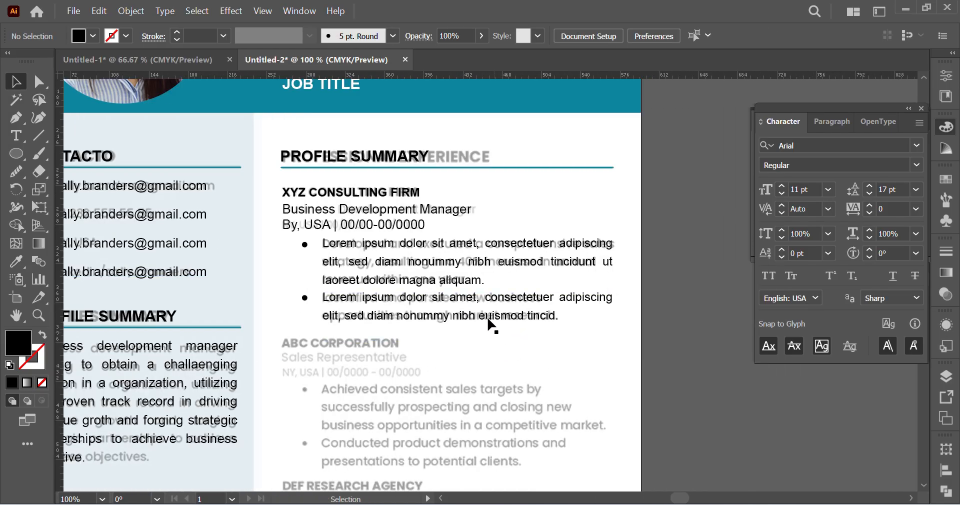
{"action": "left_click_drag", "start_coordinate": [275, 182], "coordinate": [599, 325]}
{"action": "scroll", "coordinate": [459, 320], "scroll_direction": "down", "scroll_amount": 3}
{"action": "scroll", "coordinate": [463, 274], "scroll_direction": "up", "scroll_amount": 2}
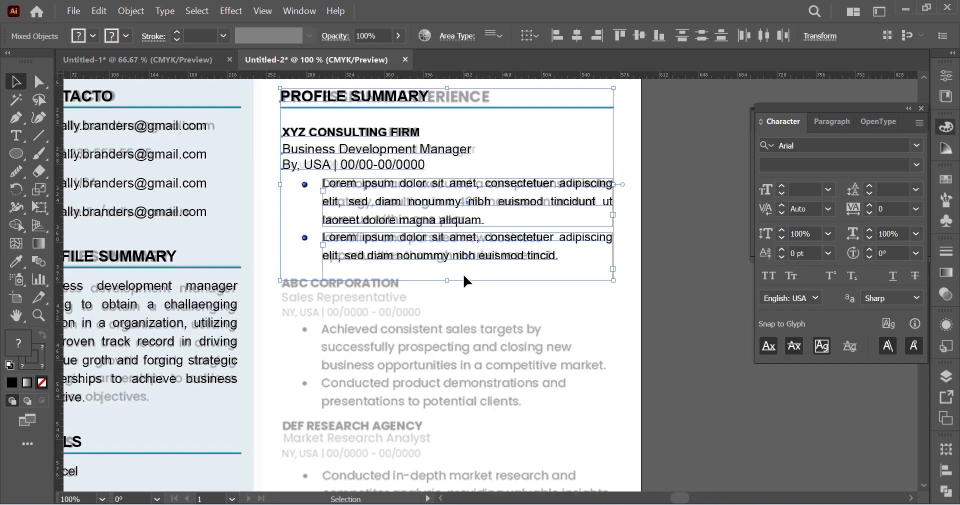
{"action": "left_click", "coordinate": [381, 134], "text": "shift"}
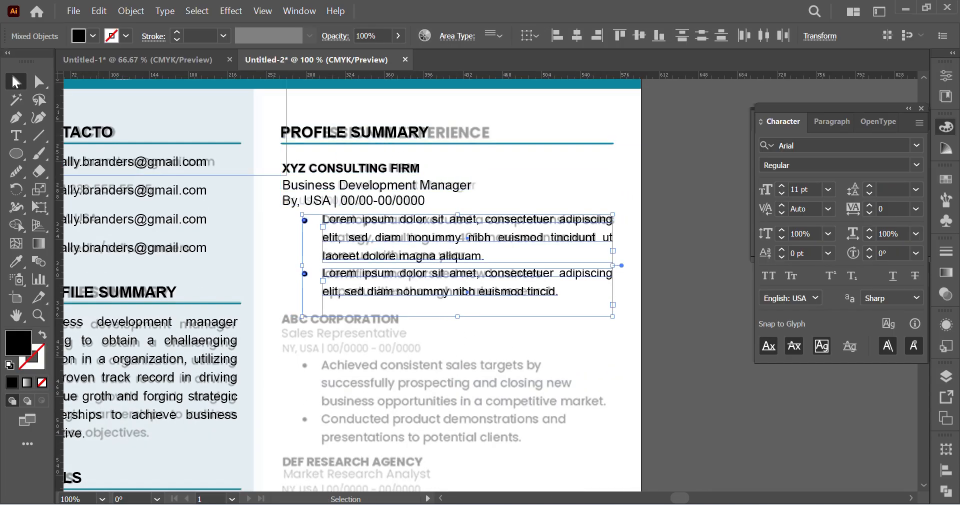
{"action": "left_click", "coordinate": [39, 82]}
{"action": "left_click_drag", "start_coordinate": [270, 159], "coordinate": [639, 344]}
{"action": "key", "text": "ctrl"}
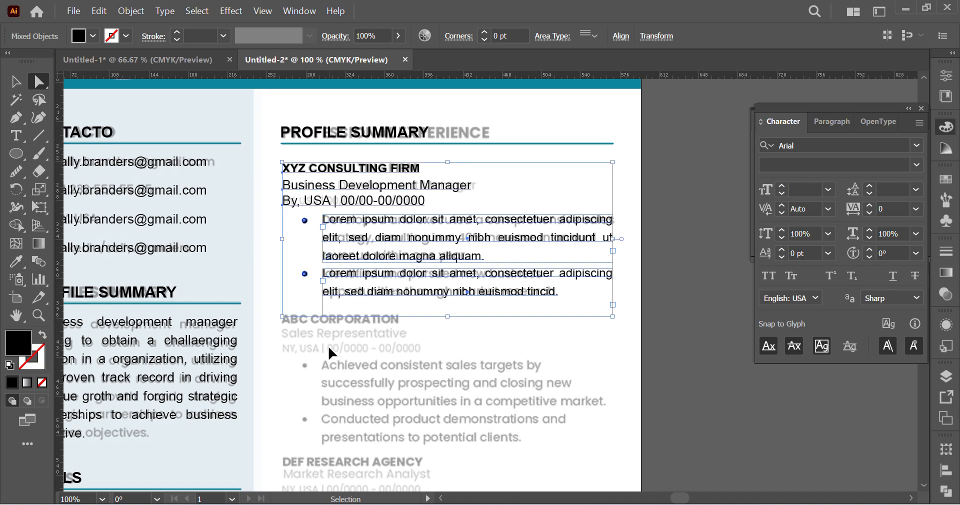
{"action": "key", "text": "ctrl+x"}
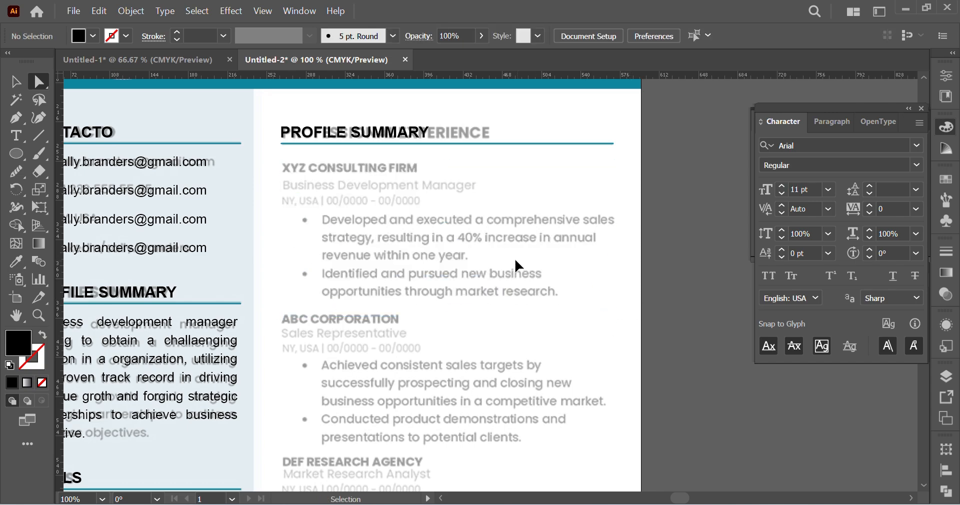
{"action": "key", "text": "ctrl+f"}
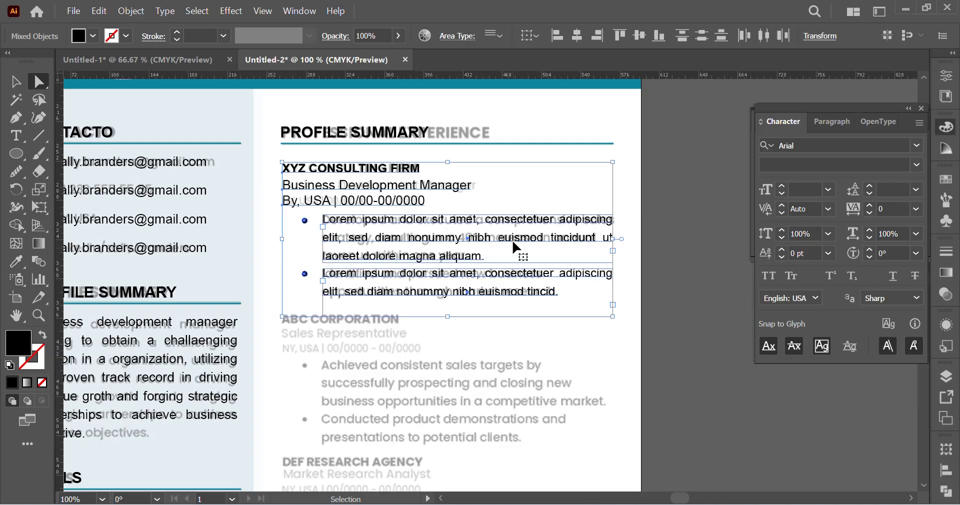
{"action": "scroll", "coordinate": [508, 301], "scroll_direction": "left", "scroll_amount": 2}
{"action": "scroll", "coordinate": [508, 301], "scroll_direction": "down", "scroll_amount": 3}
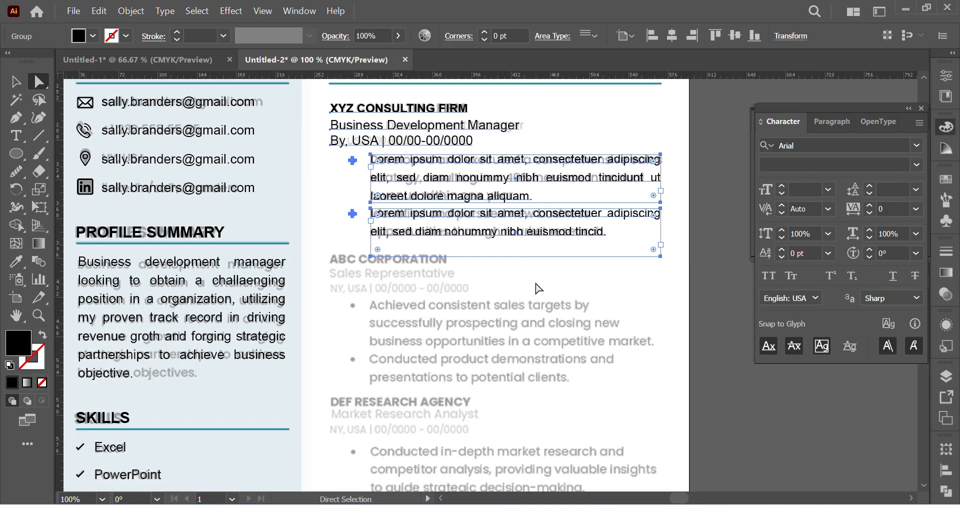
Step: Shorten the second bullet paragraph's text box so that it fits its two lines
{"action": "left_click", "coordinate": [540, 230]}
{"action": "left_click", "coordinate": [537, 239]}
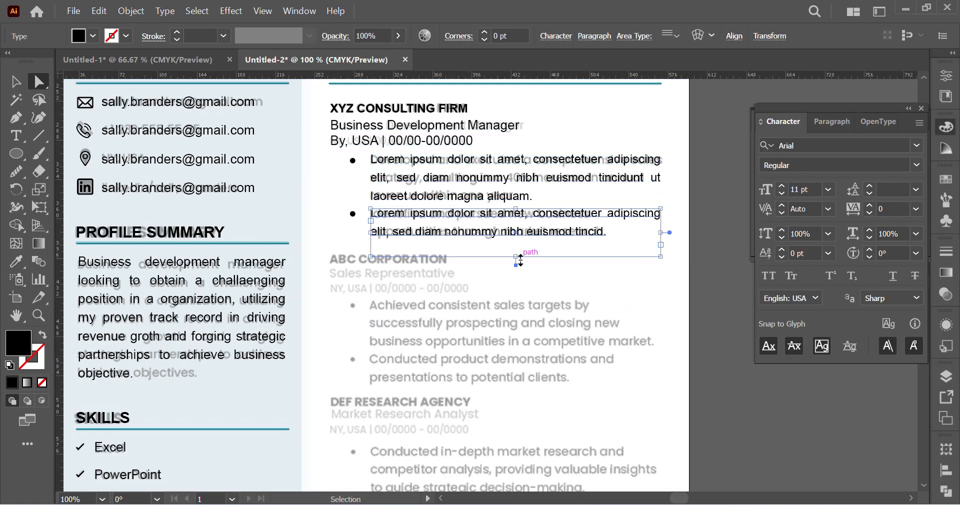
{"action": "left_click_drag", "start_coordinate": [517, 258], "coordinate": [520, 246]}
{"action": "left_click", "coordinate": [527, 306]}
{"action": "scroll", "coordinate": [510, 309], "scroll_direction": "left", "scroll_amount": 1}
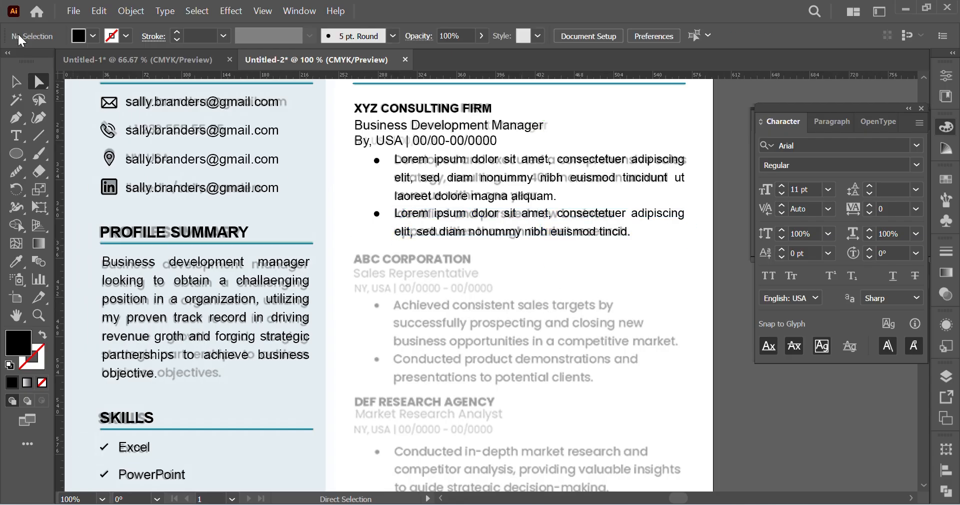
Step: Duplicate the complete XYZ CONSULTING FIRM entry straight down onto the faded ABC CORPORATION entry
{"action": "left_click", "coordinate": [17, 82]}
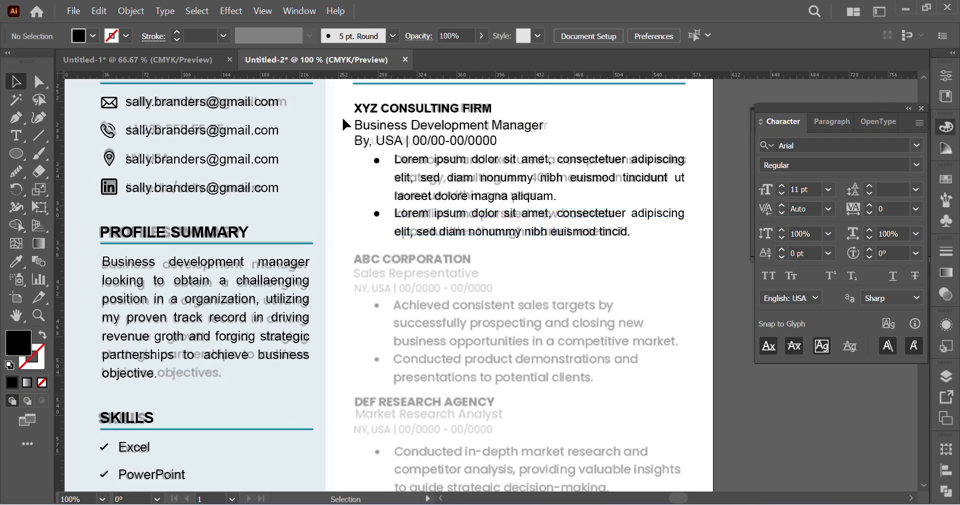
{"action": "left_click_drag", "start_coordinate": [353, 118], "coordinate": [629, 230]}
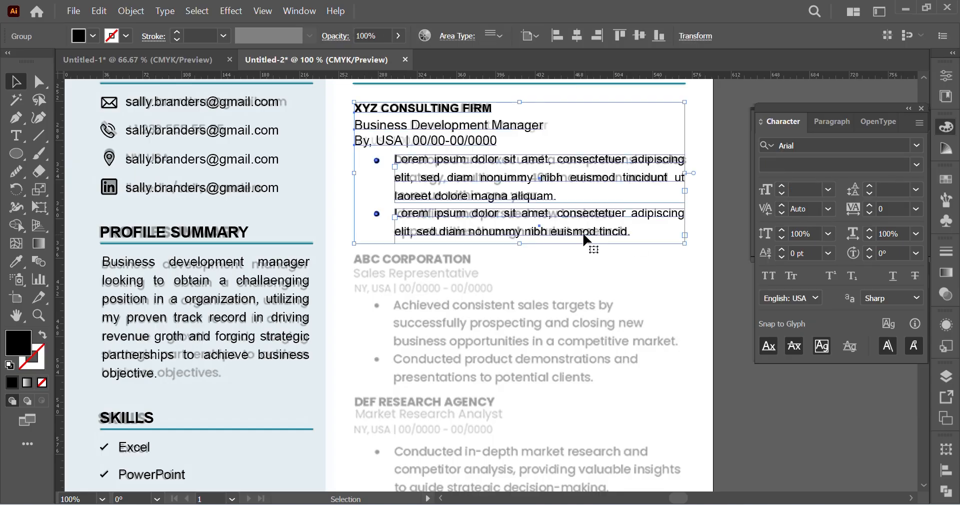
{"action": "scroll", "coordinate": [542, 214], "scroll_direction": "down", "scroll_amount": 1}
{"action": "scroll", "coordinate": [542, 215], "scroll_direction": "up", "scroll_amount": 1}
{"action": "left_click_drag", "start_coordinate": [429, 109], "coordinate": [429, 258]}
{"action": "scroll", "coordinate": [585, 339], "scroll_direction": "down", "scroll_amount": 6}
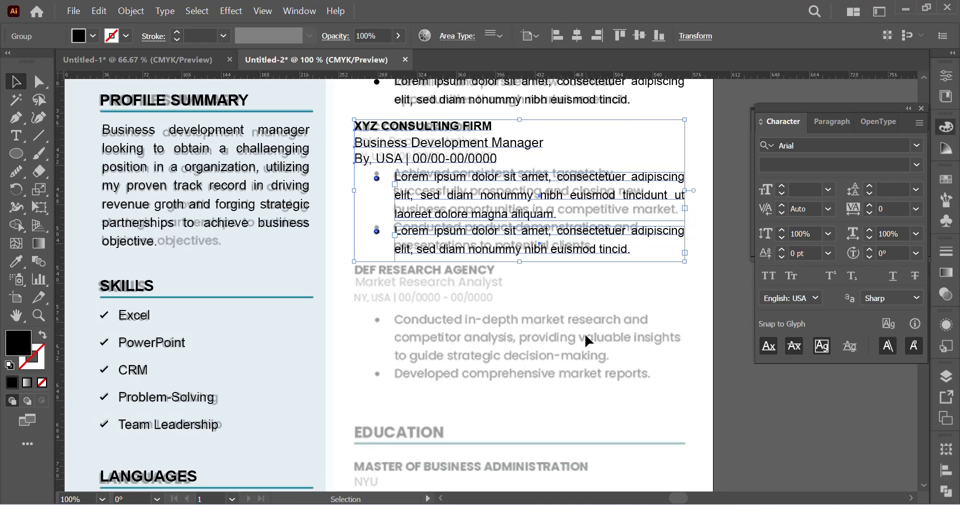
Step: Repeat the duplication for a third job entry and nudge it up onto the faded DEF RESEARCH AGENCY text
{"action": "key", "text": "ctrl+d"}
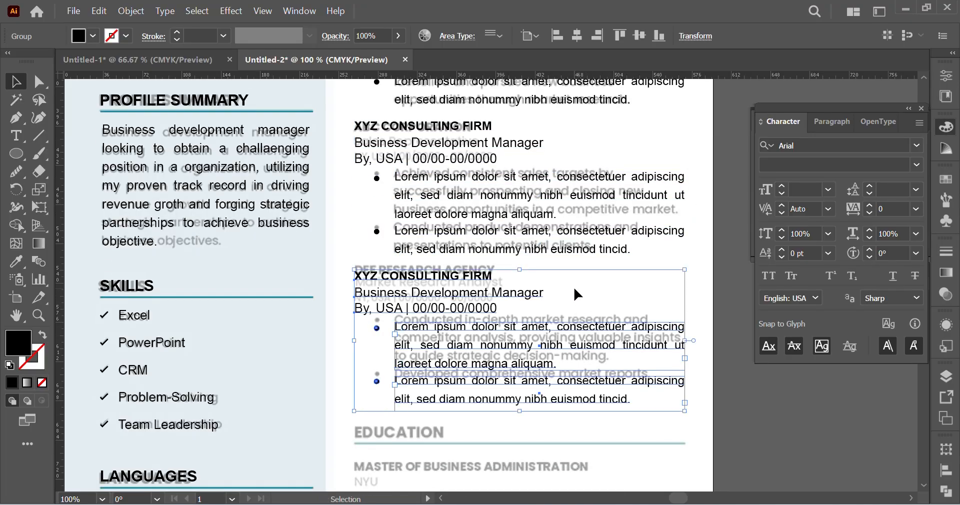
{"action": "key", "text": "Up"}
{"action": "key", "text": "Up"}
{"action": "key", "text": "Up"}
{"action": "key", "text": "Up"}
{"action": "key", "text": "Up"}
{"action": "key", "text": "Up"}
{"action": "key", "text": "Up"}
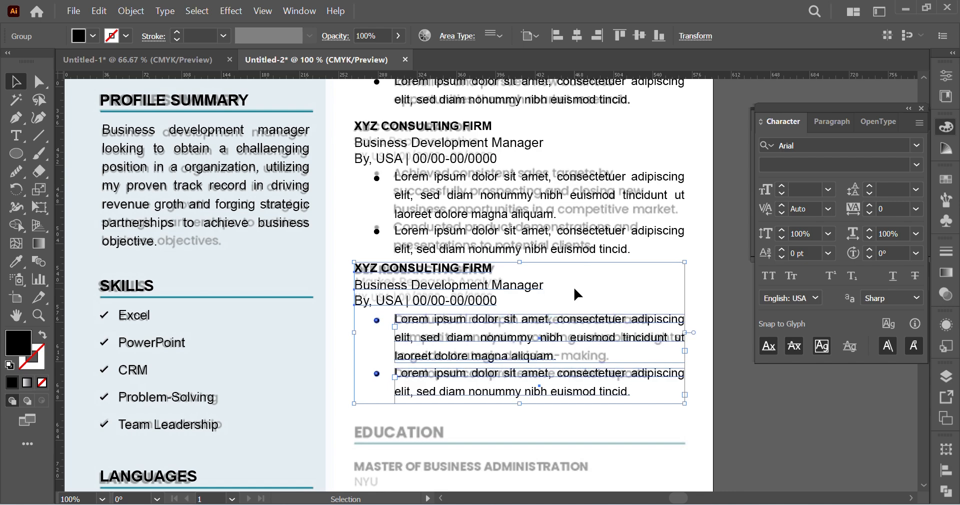
{"action": "scroll", "coordinate": [575, 315], "scroll_direction": "down", "scroll_amount": 4}
{"action": "left_click", "coordinate": [589, 330]}
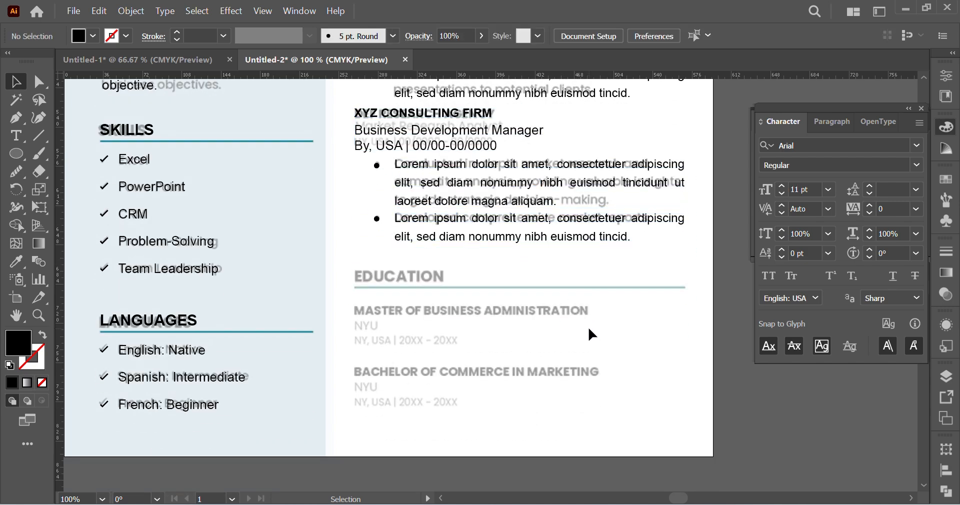
Step: Replace the heading above the job entries with "PROFESSIONAL EXPERIENCE"
{"action": "scroll", "coordinate": [583, 327], "scroll_direction": "right", "scroll_amount": 1}
{"action": "scroll", "coordinate": [580, 326], "scroll_direction": "up", "scroll_amount": 6}
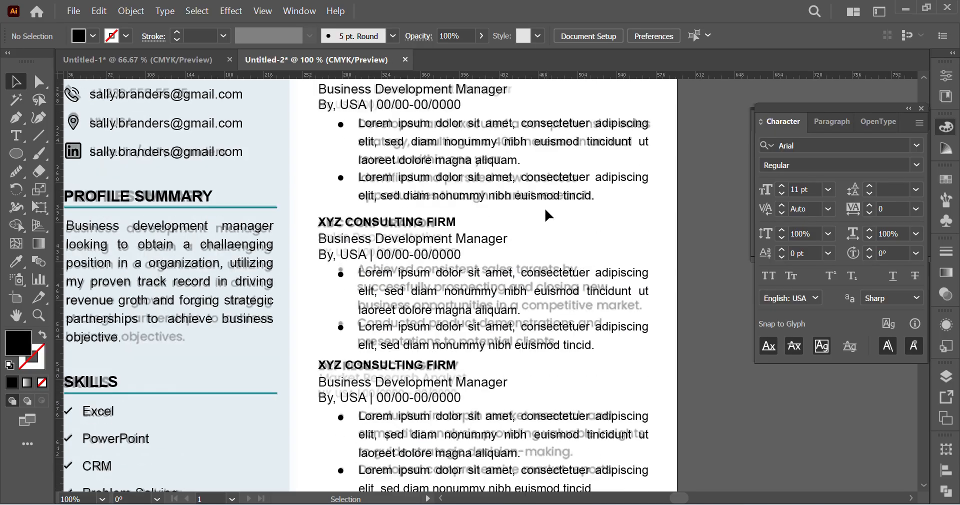
{"action": "scroll", "coordinate": [544, 208], "scroll_direction": "up", "scroll_amount": 2}
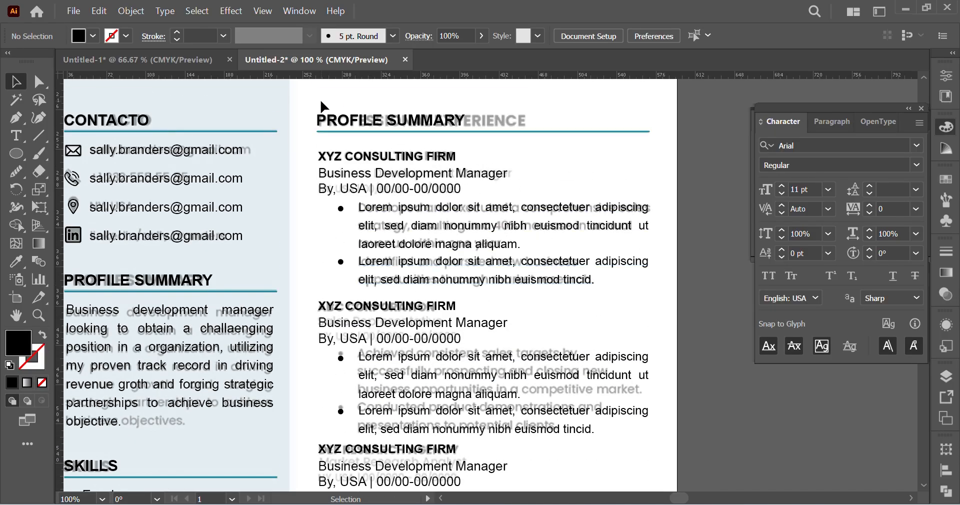
{"action": "left_click", "coordinate": [39, 82]}
{"action": "left_click", "coordinate": [398, 125]}
{"action": "triple_click", "coordinate": [396, 121]}
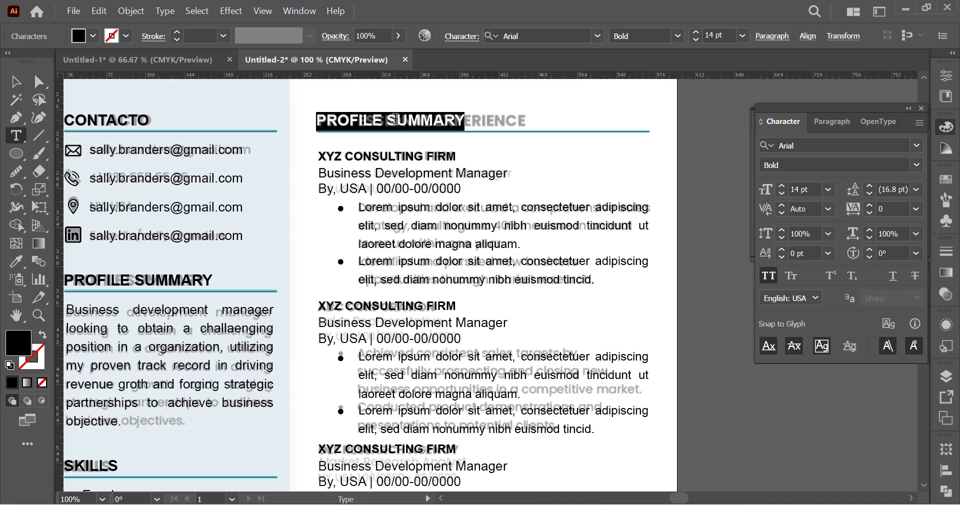
{"action": "key", "text": "BackSpace"}
{"action": "type", "text": "PROF"}
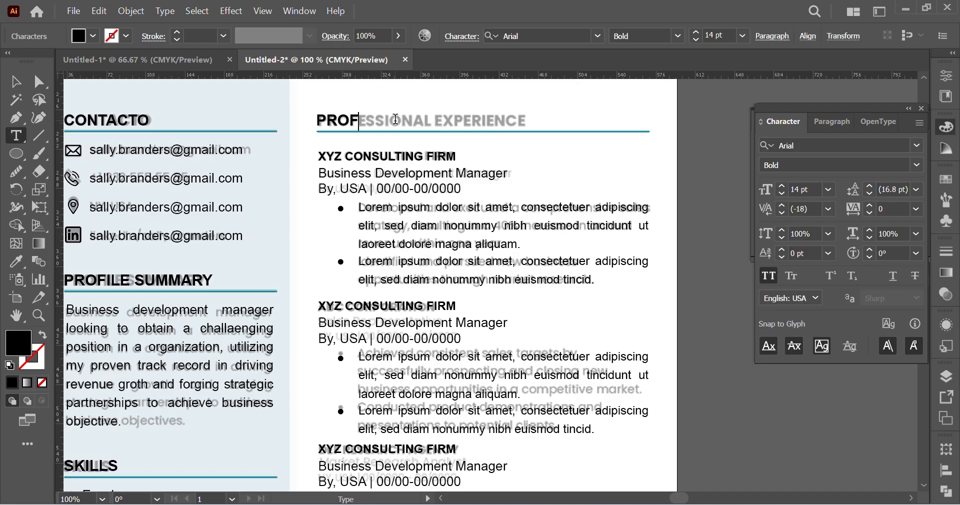
{"action": "type", "text": "ESSIONAL E"}
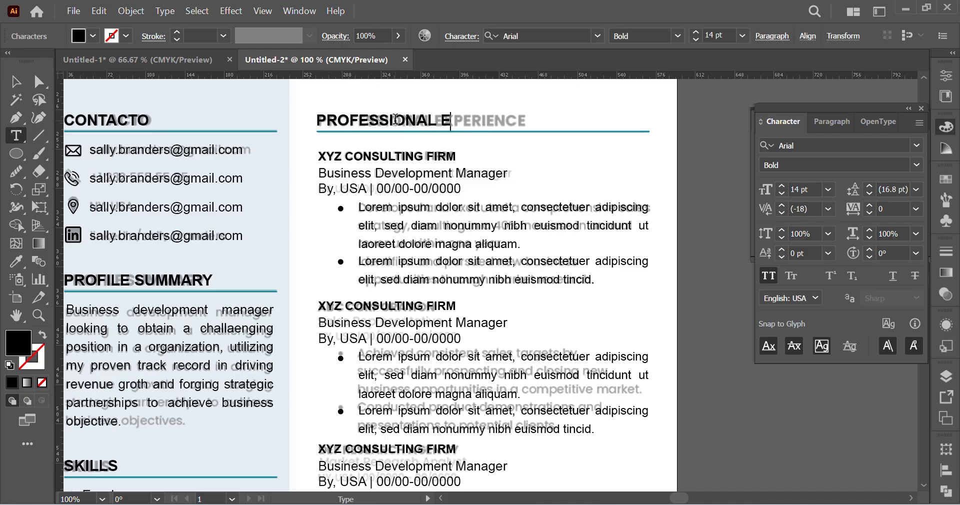
{"action": "type", "text": "XPERIENCE"}
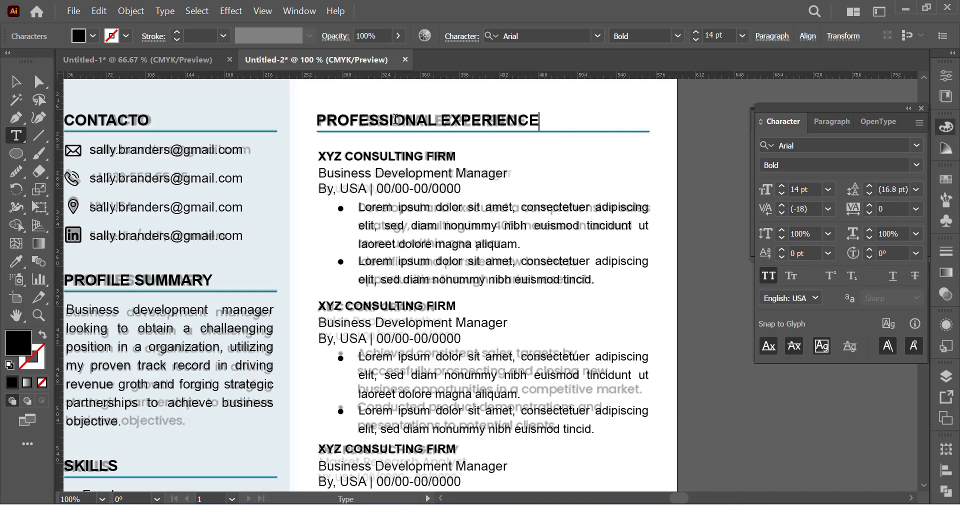
{"action": "left_click", "coordinate": [15, 81]}
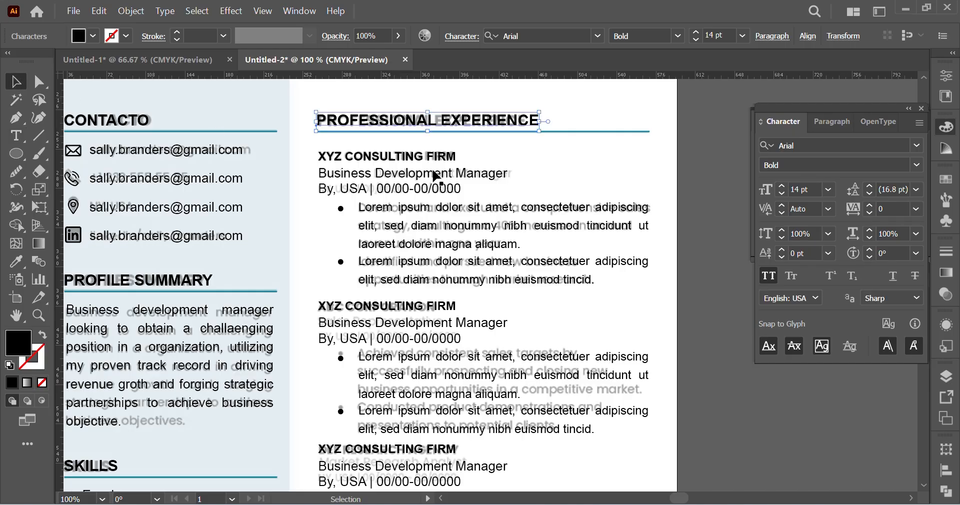
Step: Duplicate the PROFESSIONAL EXPERIENCE heading, its rule and the first job entry down onto the faded EDUCATION section
{"action": "scroll", "coordinate": [376, 121], "scroll_direction": "down", "scroll_amount": 1}
{"action": "left_click_drag", "start_coordinate": [298, 90], "coordinate": [649, 261]}
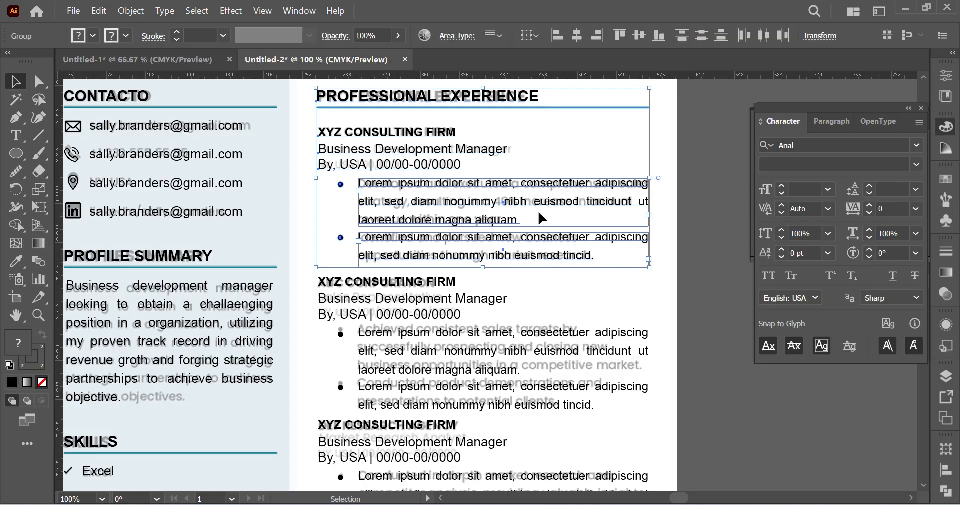
{"action": "scroll", "coordinate": [488, 150], "scroll_direction": "down", "scroll_amount": 3}
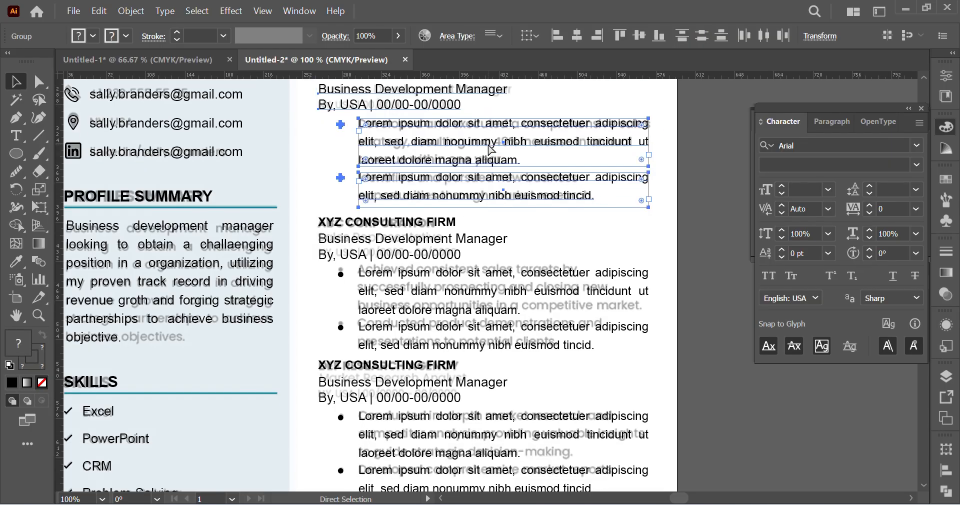
{"action": "key", "text": "ctrl+minus"}
{"action": "key", "text": "ctrl+minus"}
{"action": "scroll", "coordinate": [502, 150], "scroll_direction": "down", "scroll_amount": 4}
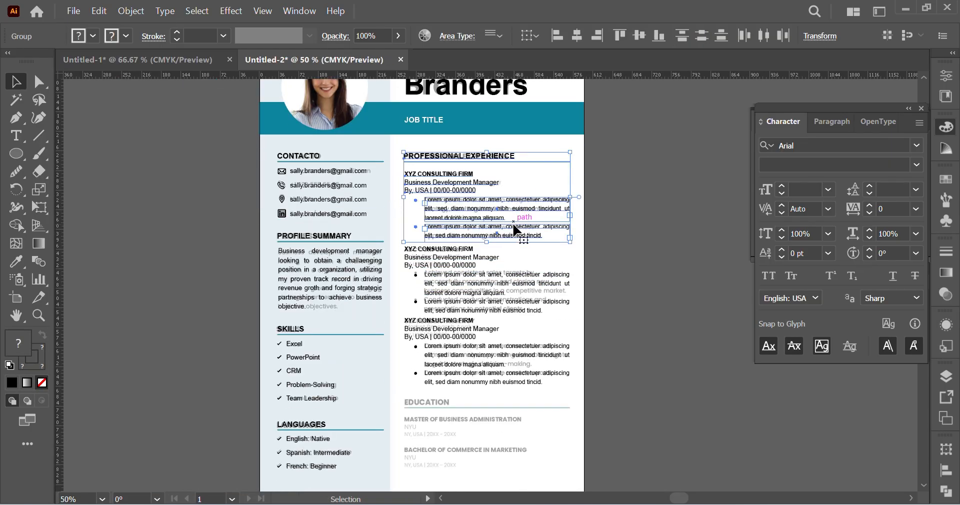
{"action": "left_click_drag", "start_coordinate": [474, 173], "coordinate": [469, 401]}
Step: Nudge the duplicated section up so its heading and rule line up with the faded EDUCATION heading
{"action": "left_click", "coordinate": [475, 398], "text": "ctrl"}
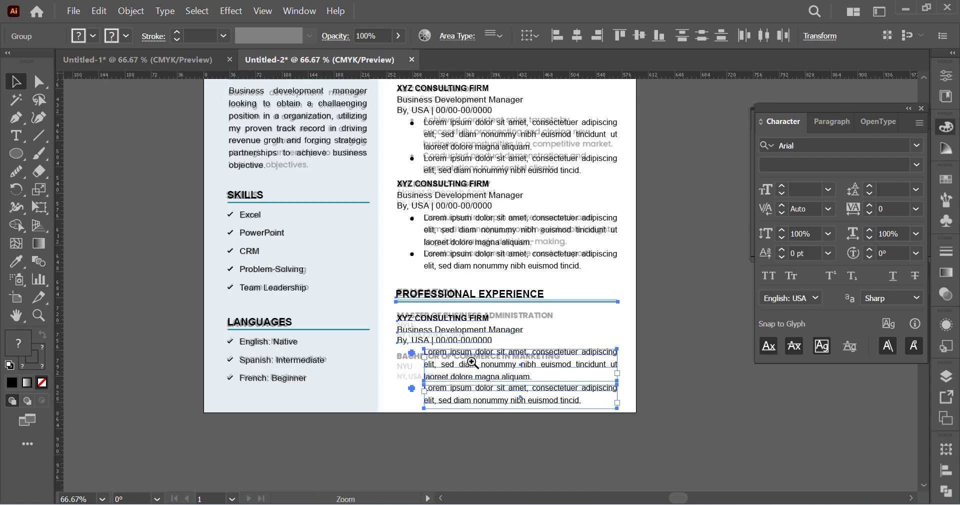
{"action": "left_click", "coordinate": [488, 282], "text": "ctrl"}
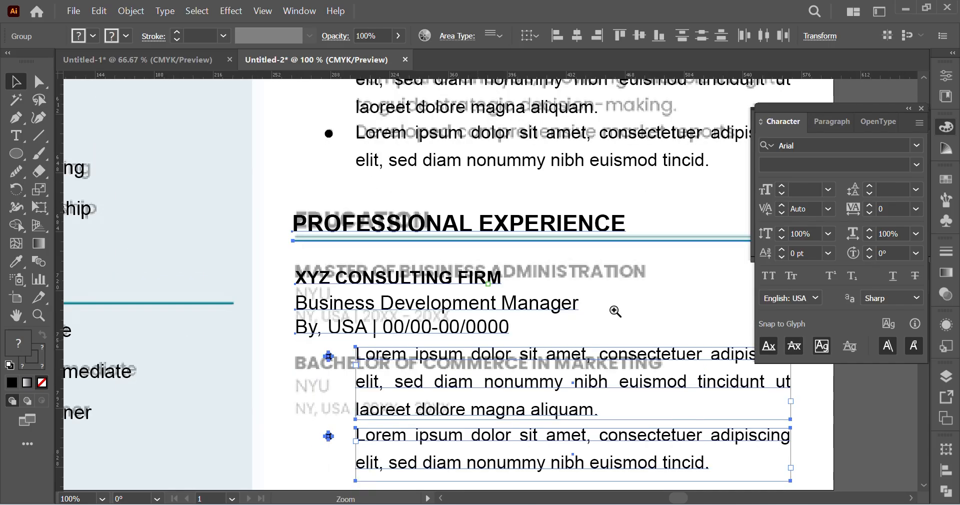
{"action": "left_click", "coordinate": [478, 344], "text": "ctrl"}
{"action": "key", "text": "Up"}
{"action": "key", "text": "Up"}
{"action": "key", "text": "Up"}
{"action": "key", "text": "Up"}
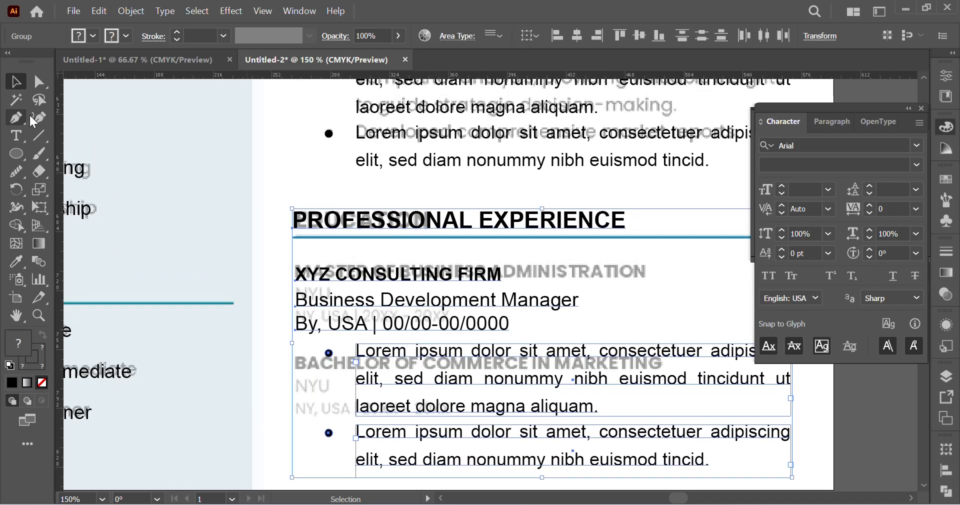
Step: Replace the duplicated section's heading with "EDUCATION"
{"action": "left_click", "coordinate": [39, 82]}
{"action": "left_click", "coordinate": [193, 185]}
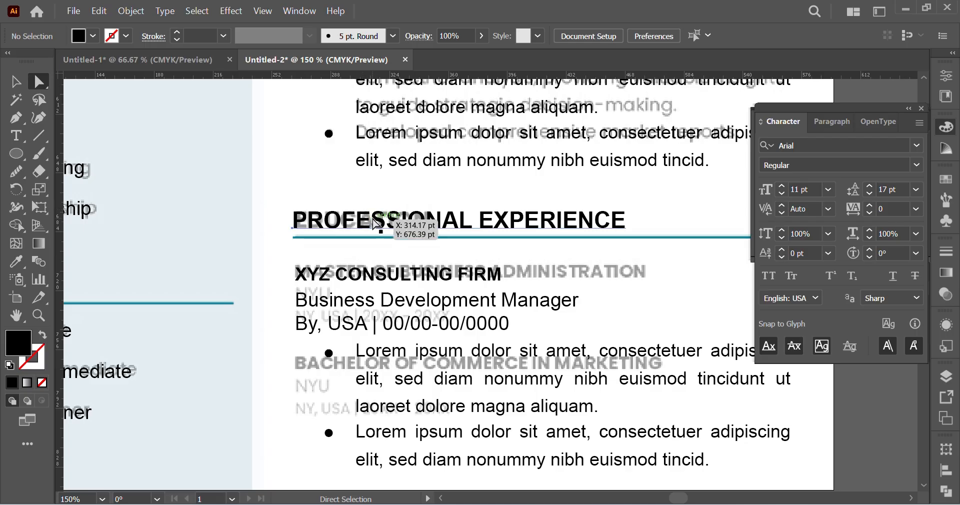
{"action": "double_click", "coordinate": [381, 224]}
{"action": "key", "text": "ctrl+a"}
{"action": "key", "text": "BackSpace"}
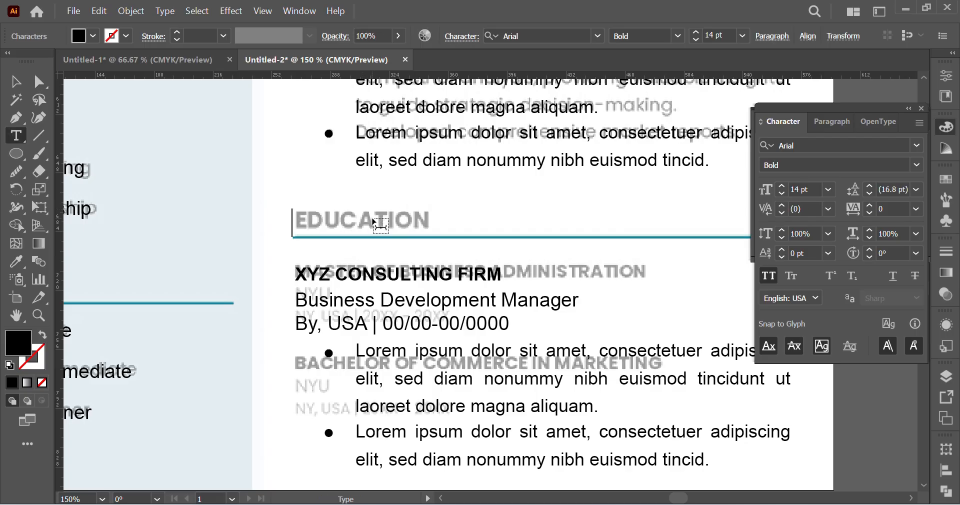
{"action": "type", "text": "EDUCATION"}
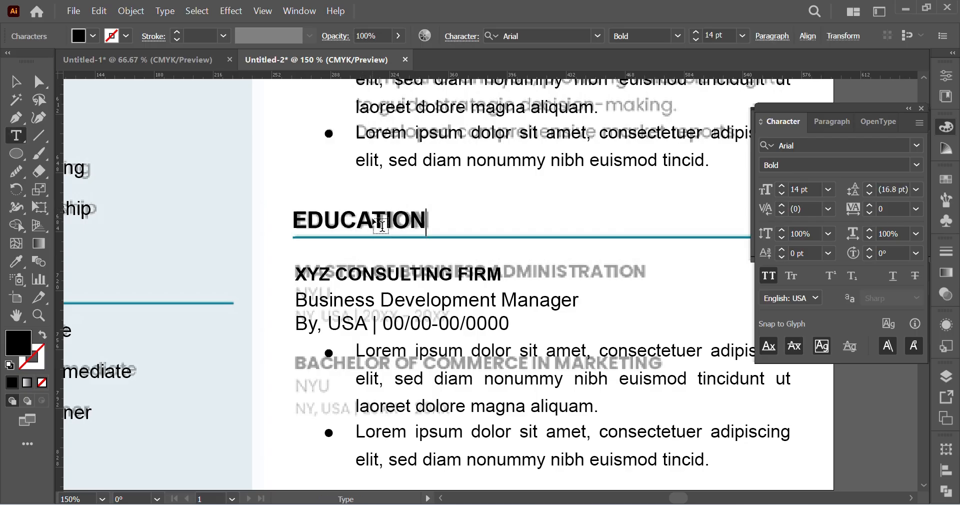
Step: Replace the company name in the EDUCATION entry with "MASTER OF BUSINESS ADMINISTRATION"
{"action": "left_click", "coordinate": [16, 135]}
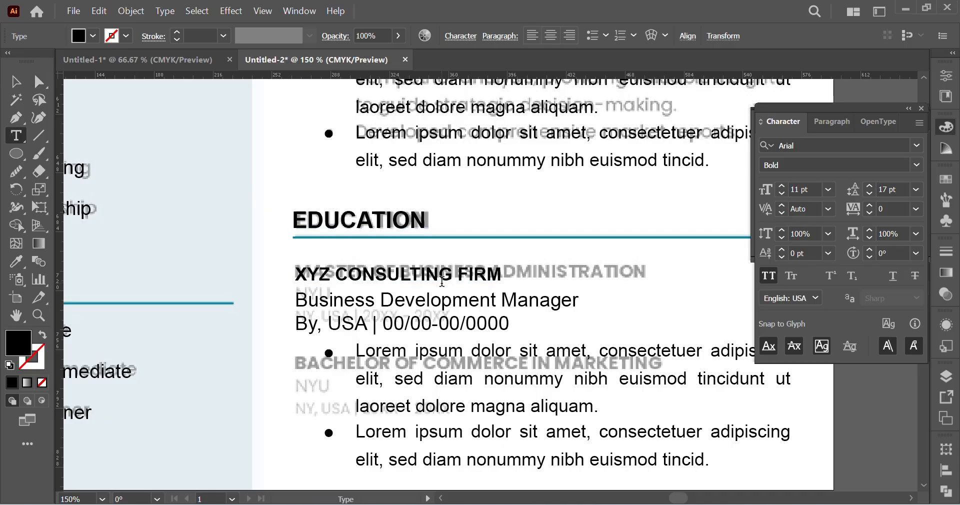
{"action": "triple_click", "coordinate": [442, 281]}
{"action": "key", "text": "BackSpace"}
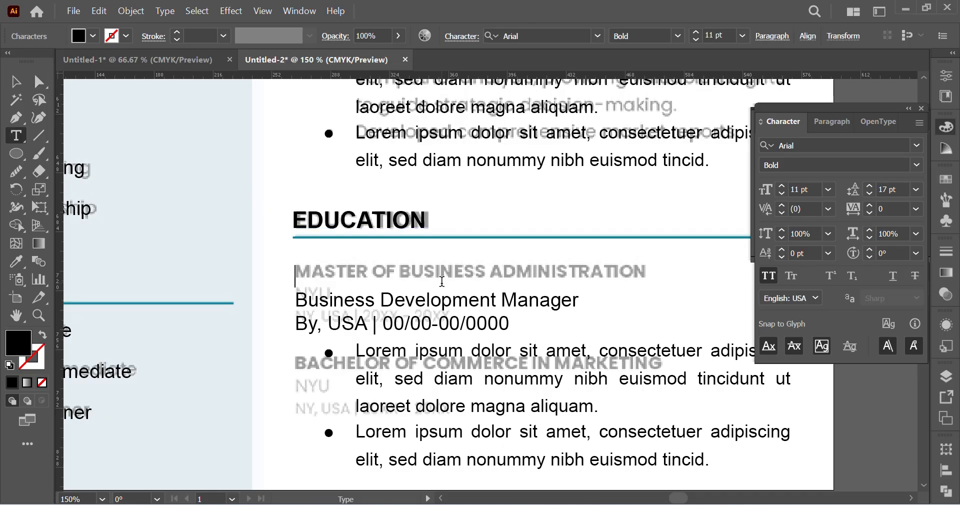
{"action": "type", "text": "MASTER OF "}
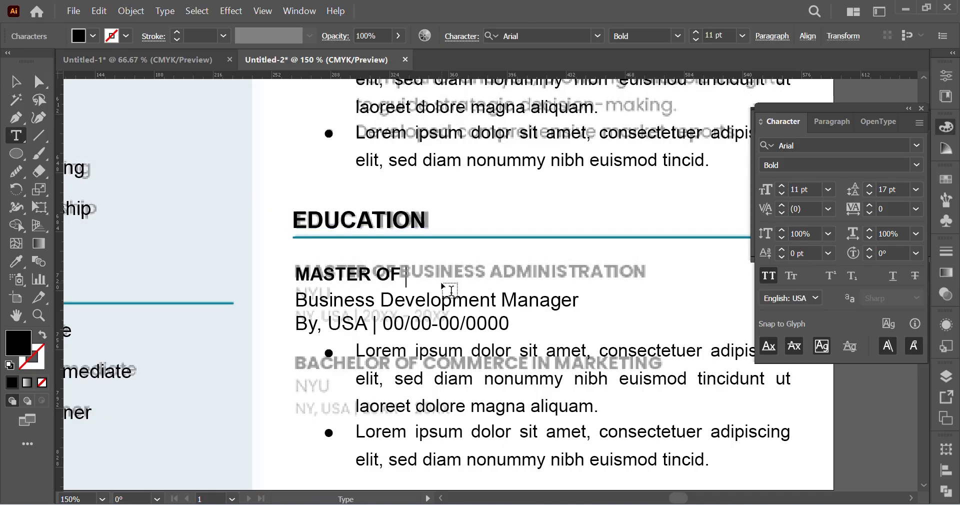
{"action": "type", "text": "BUSINESS AD"}
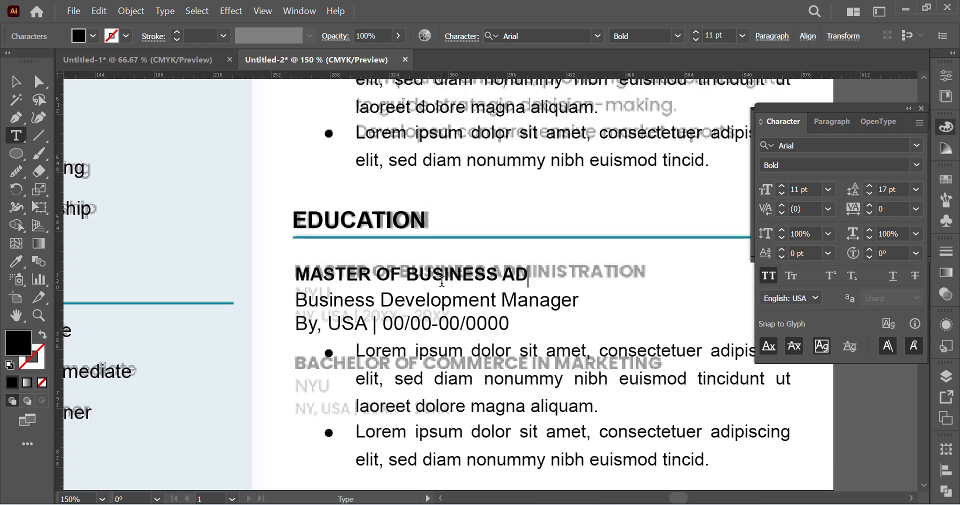
{"action": "type", "text": "MINISTRATION"}
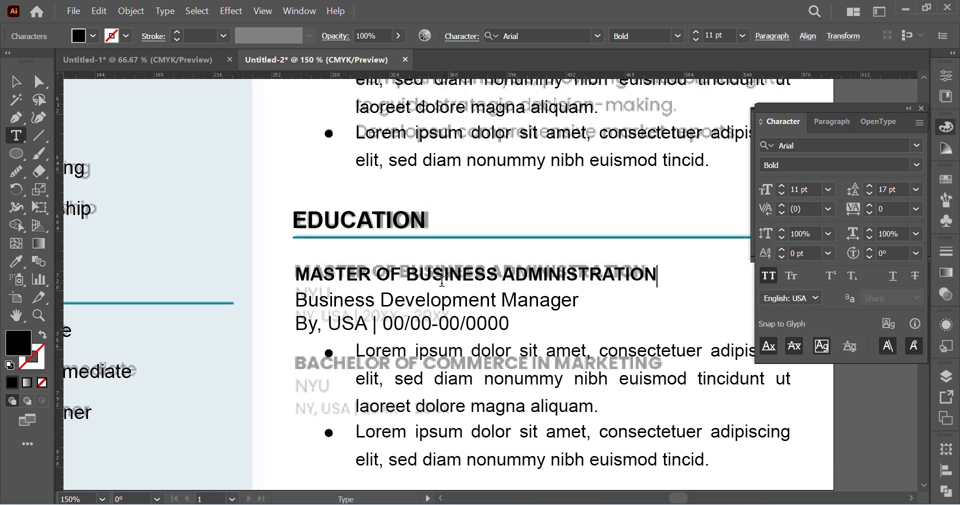
Step: Replace the job title line under MASTER OF BUSINESS ADMINISTRATION with "NYU"
{"action": "triple_click", "coordinate": [337, 302]}
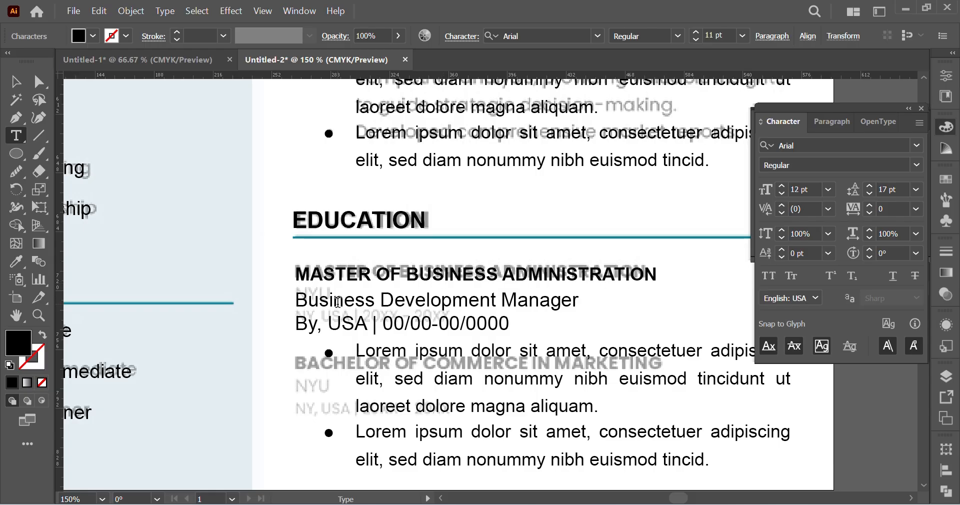
{"action": "type", "text": "ny"}
{"action": "key", "text": "BackSpace"}
{"action": "key", "text": "BackSpace"}
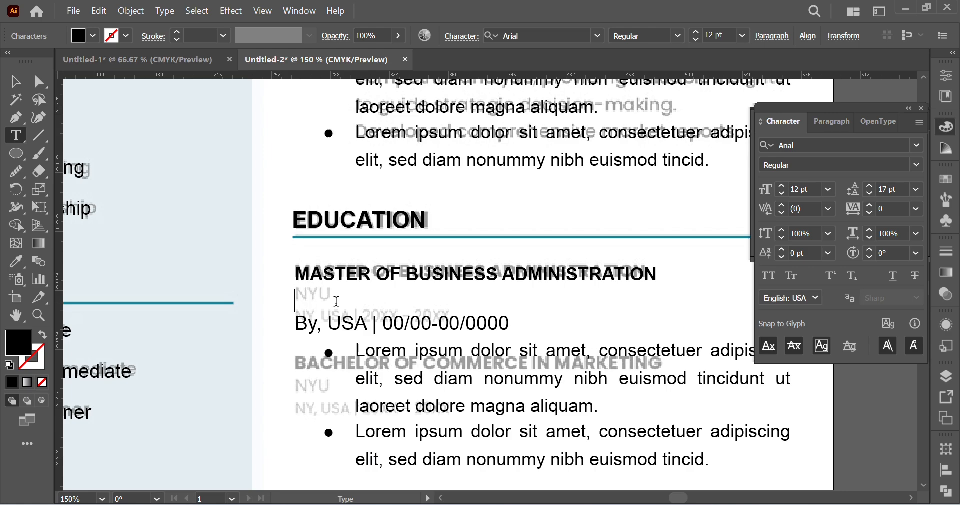
{"action": "type", "text": "NYU"}
Step: Replace the location and date line under NYU with "NY, USA | 20xx-20xx"
{"action": "triple_click", "coordinate": [340, 322]}
{"action": "type", "text": "N"}
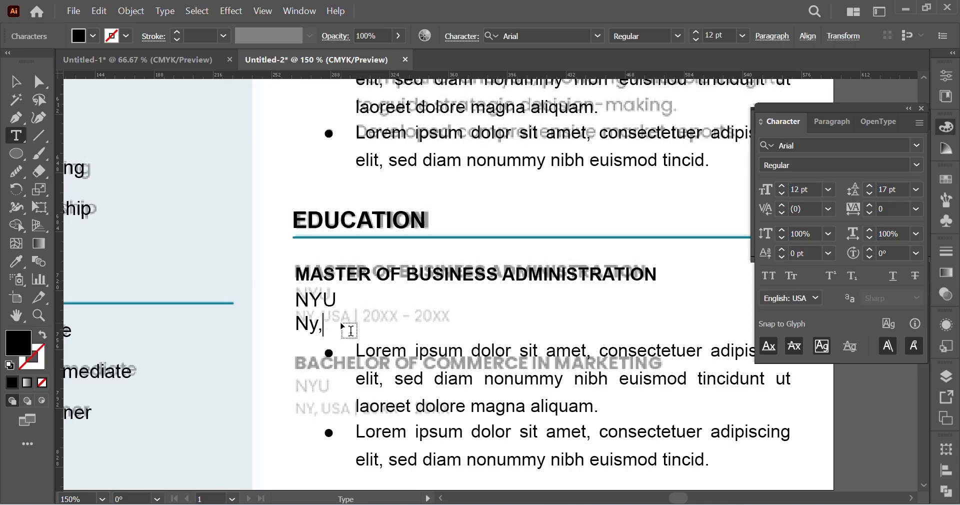
{"action": "key", "text": "BackSpace"}
{"action": "key", "text": "BackSpace"}
{"action": "key", "text": "BackSpace"}
{"action": "type", "text": "NY, USA"}
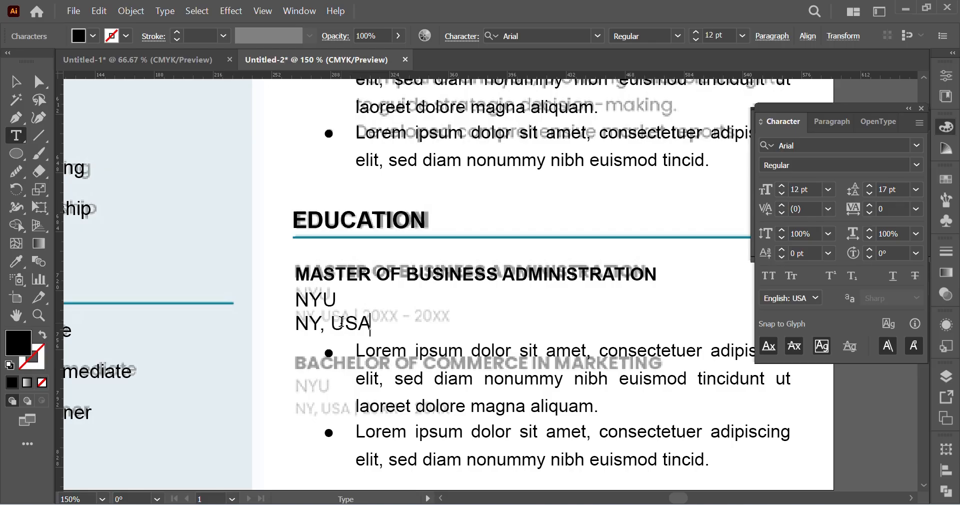
{"action": "type", "text": " G"}
{"action": "key", "text": "BackSpace"}
{"action": "key", "text": "BackSpace"}
{"action": "type", "text": "| 20xx-"}
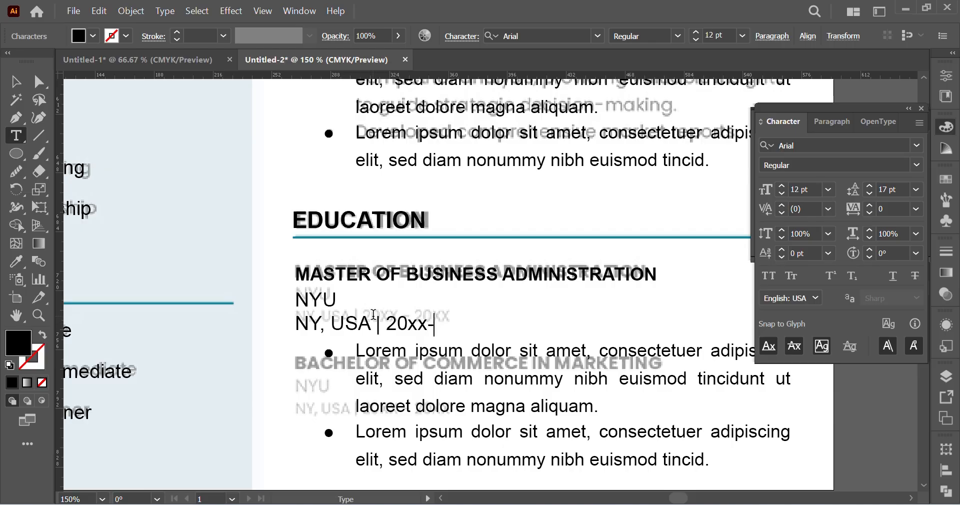
{"action": "type", "text": "20xx"}
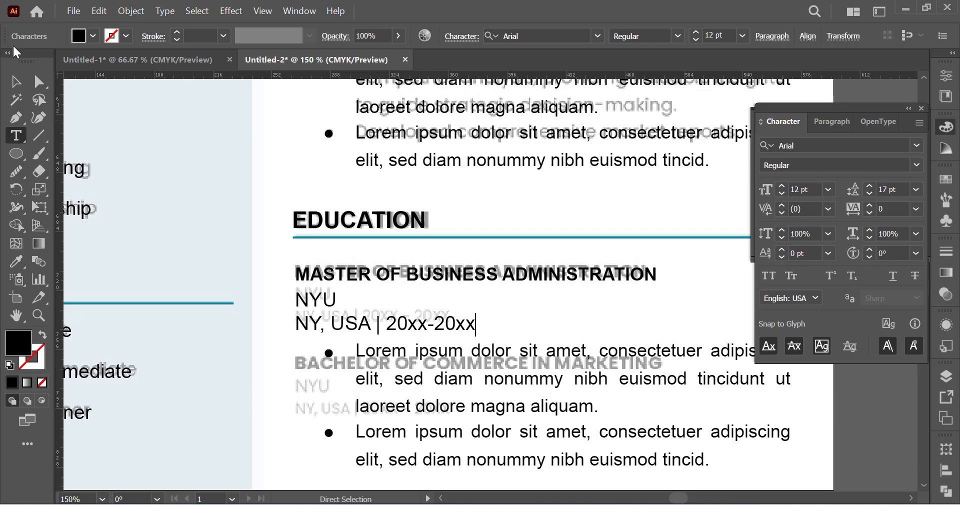
Step: Apply All Caps to the location and date line of the EDUCATION entry
{"action": "left_click", "coordinate": [39, 81]}
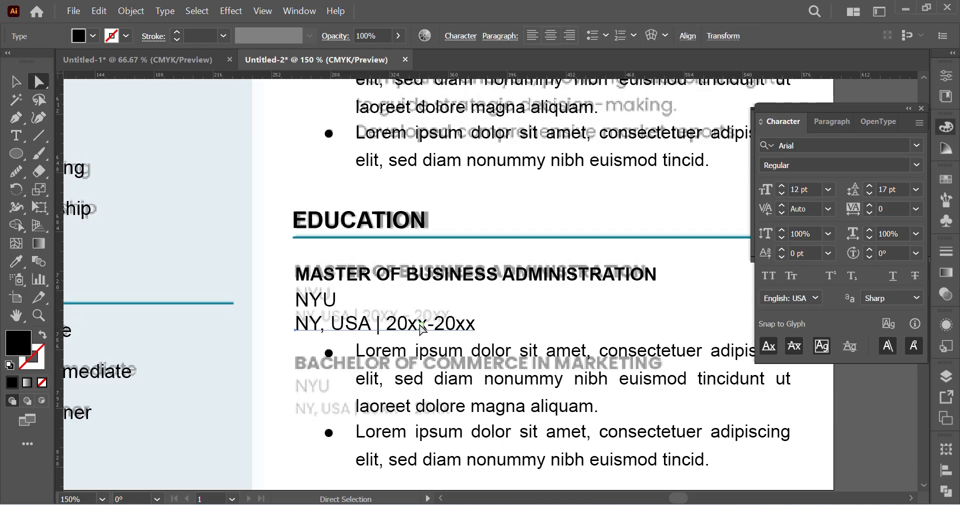
{"action": "left_click", "coordinate": [768, 275]}
{"action": "left_click", "coordinate": [537, 318]}
Step: Delete both Lorem ipsum paragraphs and their bullet dots from the EDUCATION section
{"action": "scroll", "coordinate": [537, 319], "scroll_direction": "down", "scroll_amount": 3}
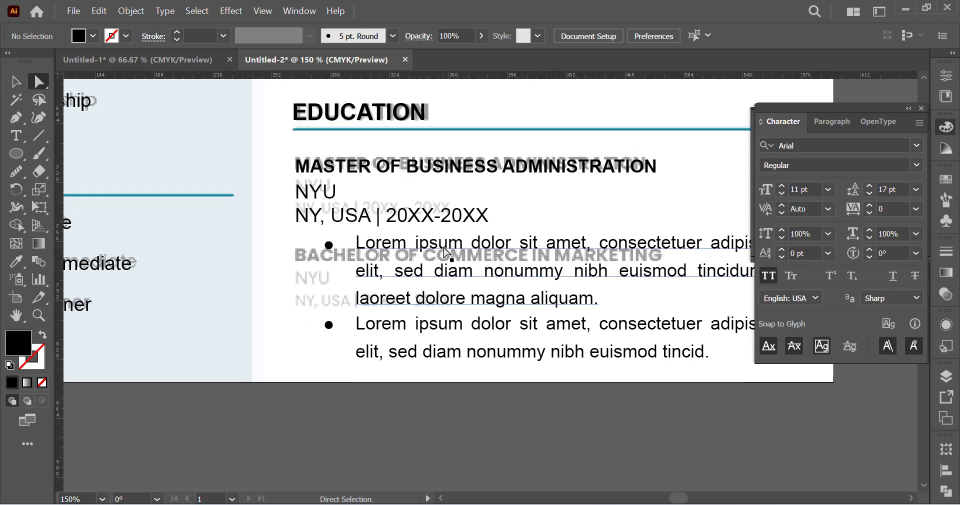
{"action": "left_click", "coordinate": [446, 253]}
{"action": "key", "text": "Delete"}
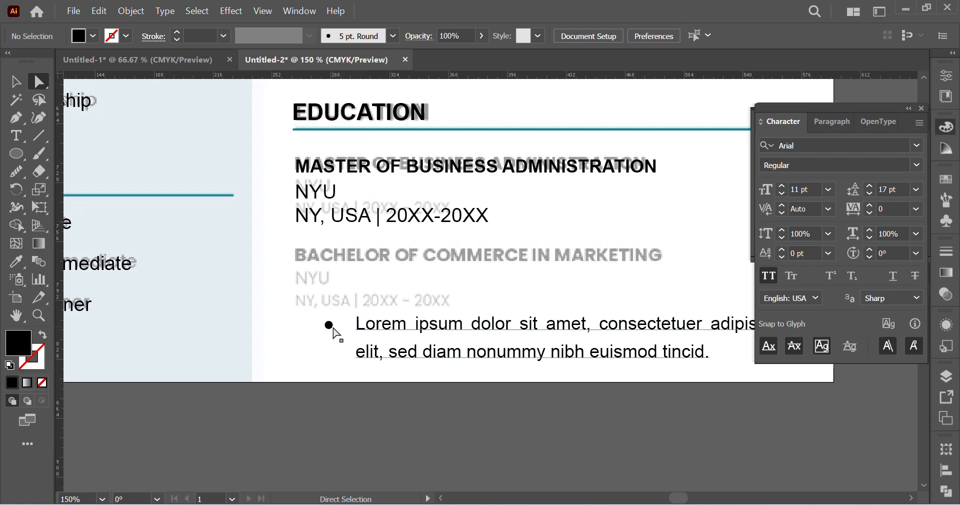
{"action": "left_click", "coordinate": [330, 325]}
{"action": "key", "text": "Delete"}
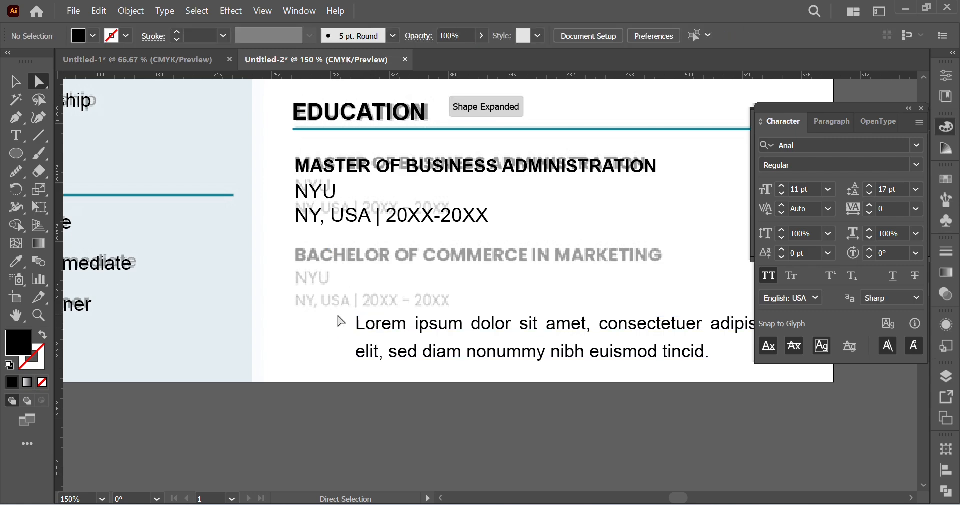
{"action": "left_click", "coordinate": [492, 371]}
{"action": "key", "text": "Delete"}
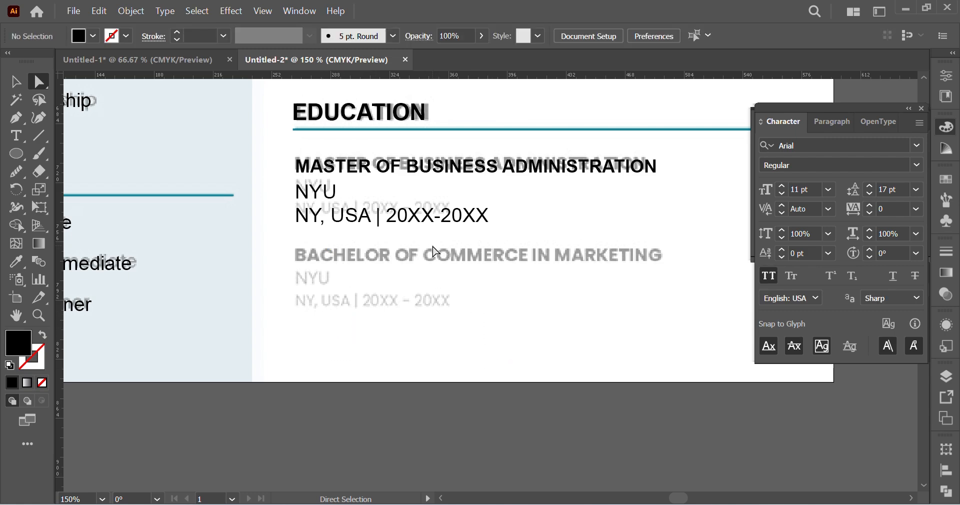
Step: Set the NY, USA line's font size to 10 pt and nudge it up toward its faded counterpart
{"action": "left_click", "coordinate": [409, 220]}
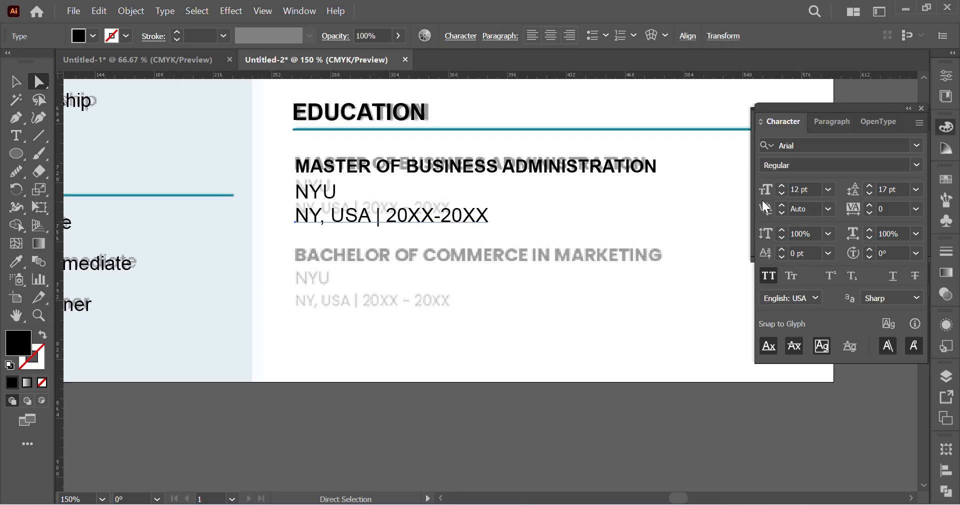
{"action": "left_click", "coordinate": [815, 191]}
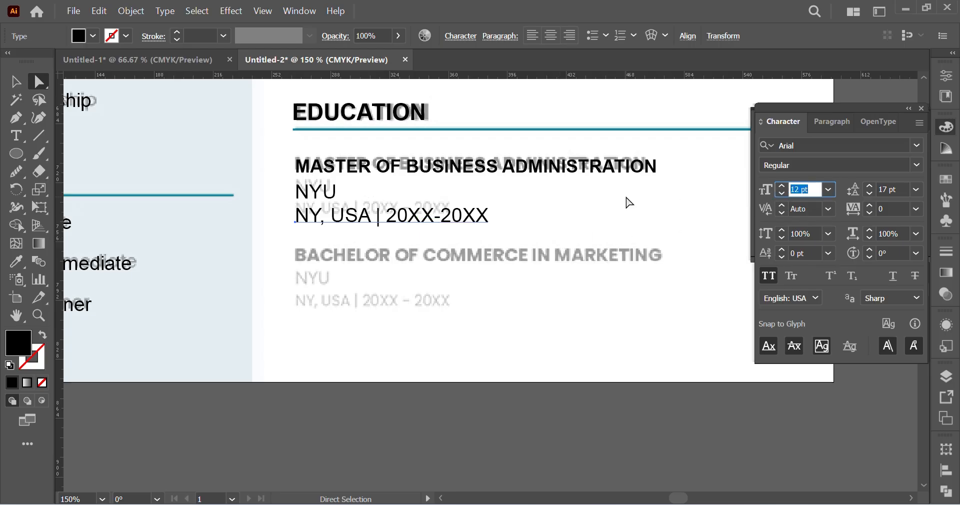
{"action": "type", "text": "10"}
{"action": "key", "text": "Return"}
{"action": "key", "text": "Up"}
{"action": "key", "text": "Up"}
{"action": "key", "text": "Up"}
{"action": "key", "text": "Up"}
{"action": "key", "text": "Up"}
{"action": "key", "text": "Up"}
{"action": "key", "text": "Up"}
{"action": "key", "text": "Up"}
{"action": "key", "text": "Up"}
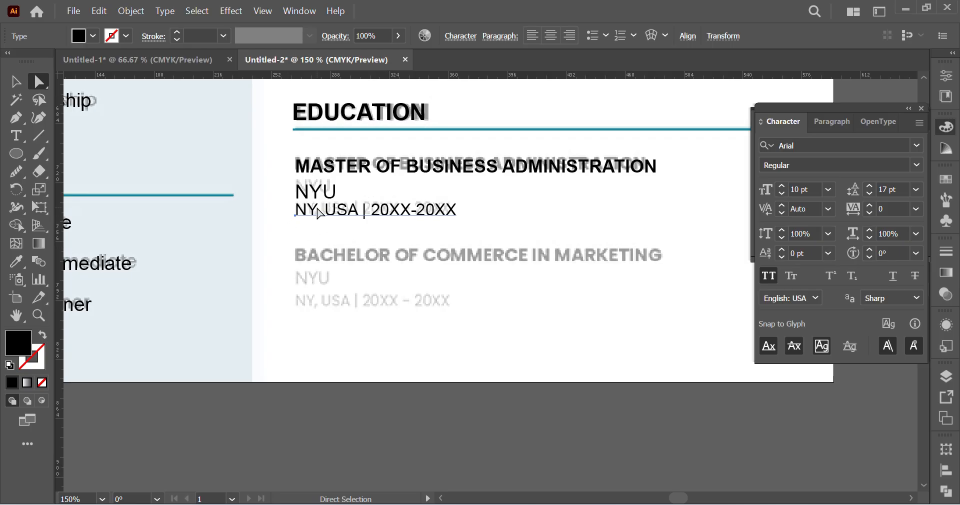
Step: Nudge the NYU line up closer to the degree title and deselect it
{"action": "left_click", "coordinate": [326, 192]}
{"action": "key", "text": "Up"}
{"action": "key", "text": "Up"}
{"action": "key", "text": "Up"}
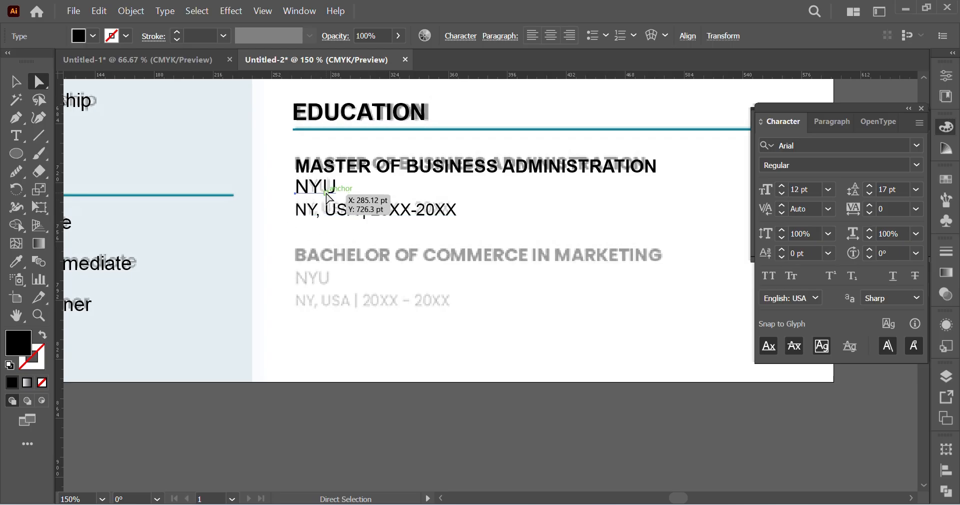
{"action": "key", "text": "ctrl+shift+a"}
Step: Duplicate the three-line master's degree entry down onto the faded BACHELOR OF COMMERCE IN MARKETING entry
{"action": "key", "text": "v"}
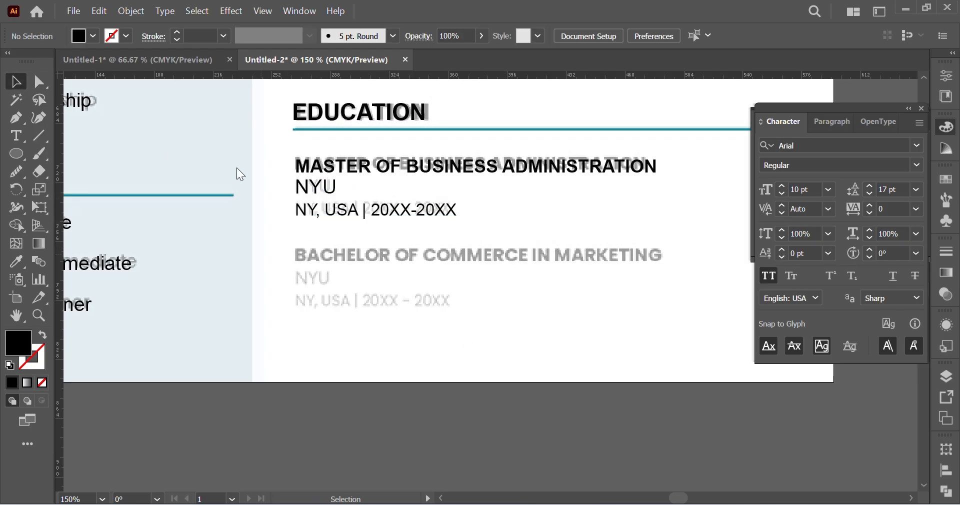
{"action": "left_click", "coordinate": [431, 220]}
{"action": "key", "text": "ctrl"}
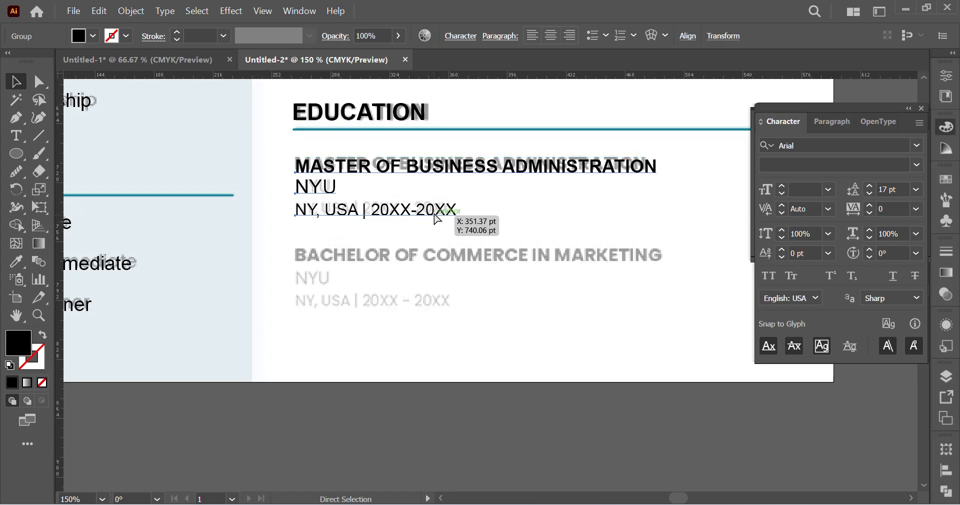
{"action": "left_click_drag", "start_coordinate": [393, 170], "coordinate": [352, 261]}
Step: Replace "MASTER" with "BACHELOR" in the duplicated degree title and remove the extra space after it
{"action": "left_click", "coordinate": [48, 88]}
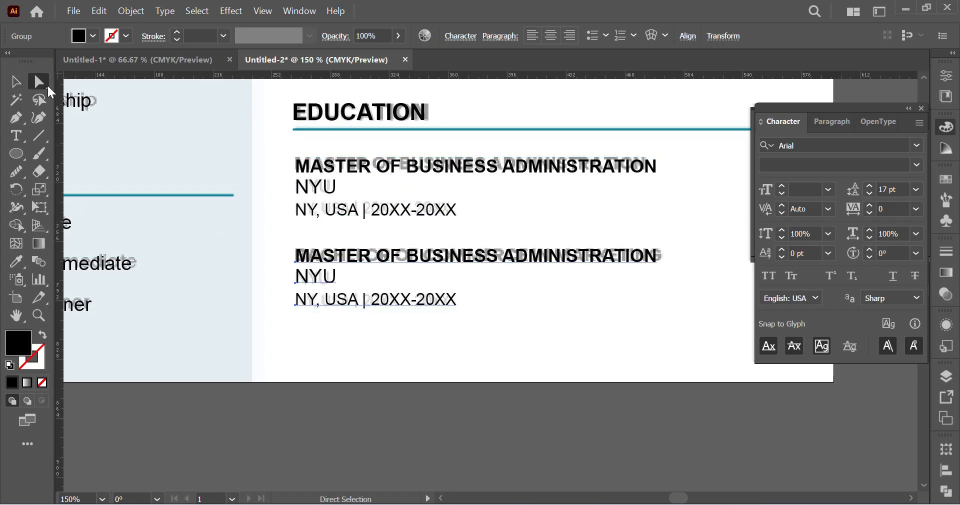
{"action": "double_click", "coordinate": [371, 266]}
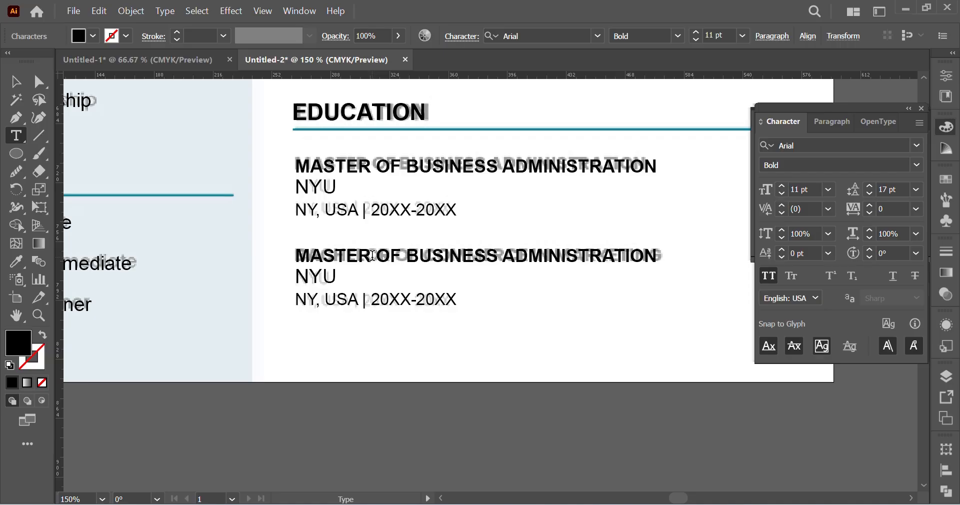
{"action": "left_click_drag", "start_coordinate": [372, 255], "coordinate": [119, 255]}
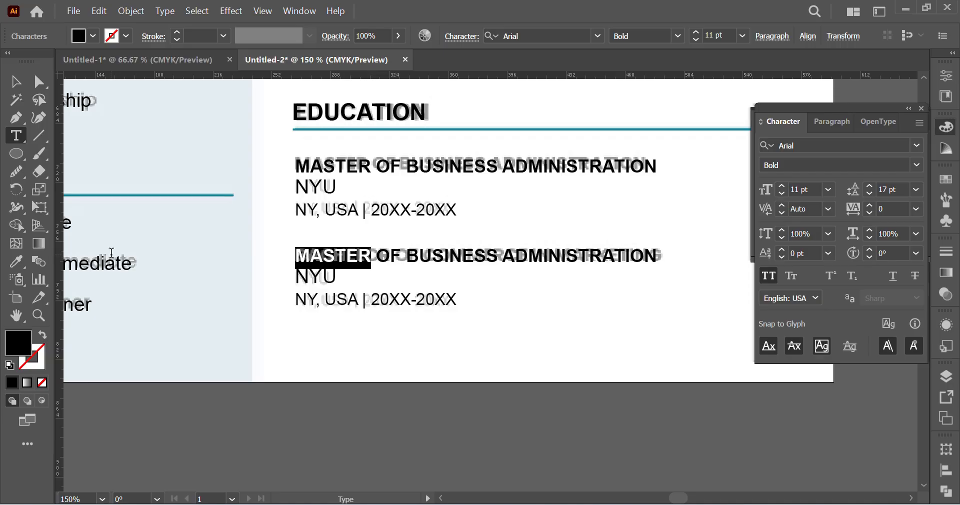
{"action": "type", "text": "BACHELOR"}
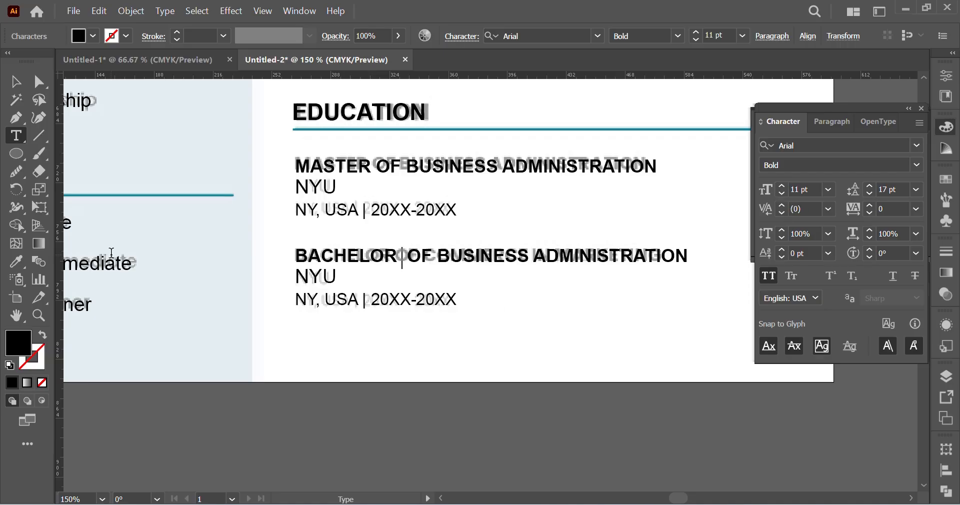
{"action": "key", "text": "Delete"}
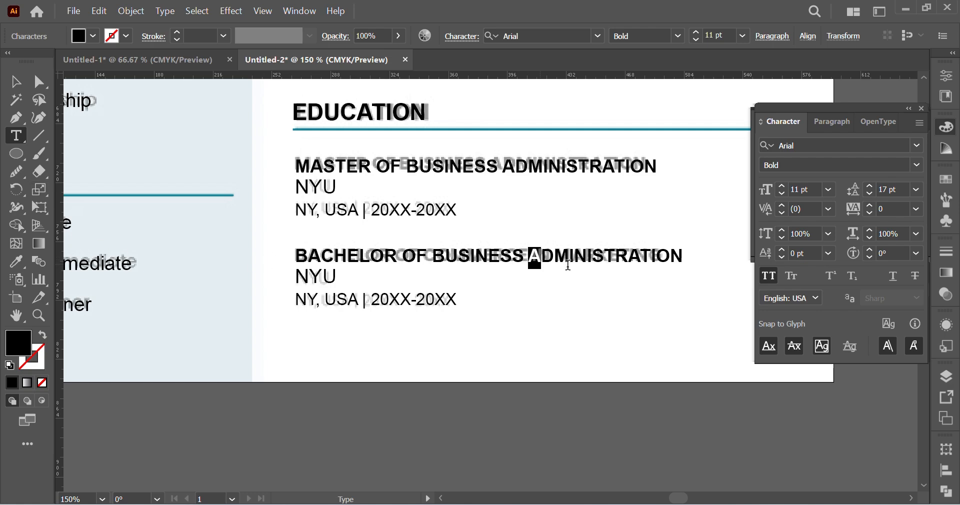
Step: Replace "BUSINESS ADMINISTRATION" in the duplicated title with "COMMERCE IN MARKETING" and finish the text edit
{"action": "double_click", "coordinate": [539, 257]}
{"action": "key", "text": "BackSpace"}
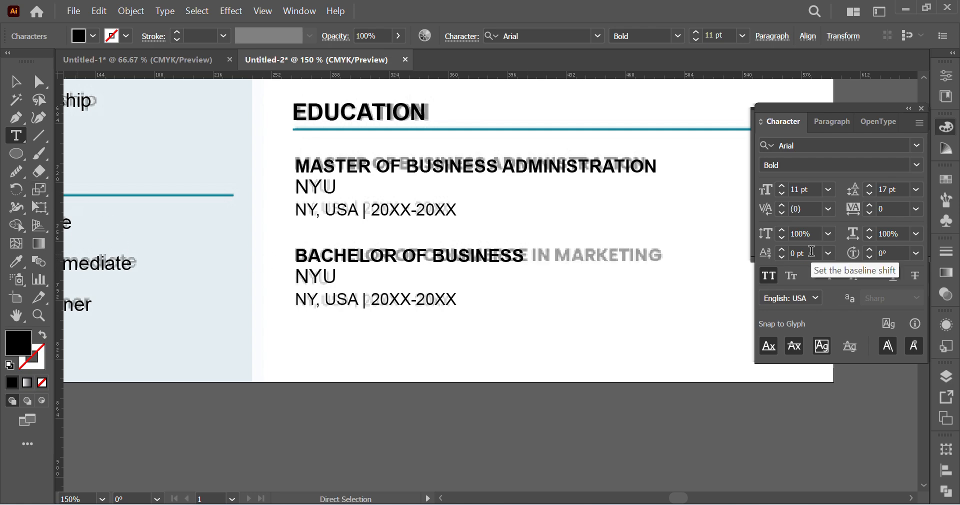
{"action": "key", "text": "BackSpace"}
{"action": "key", "text": "BackSpace"}
{"action": "key", "text": "BackSpace"}
{"action": "key", "text": "BackSpace"}
{"action": "key", "text": "BackSpace"}
{"action": "key", "text": "BackSpace"}
{"action": "key", "text": "BackSpace"}
{"action": "key", "text": "BackSpace"}
{"action": "key", "text": "BackSpace"}
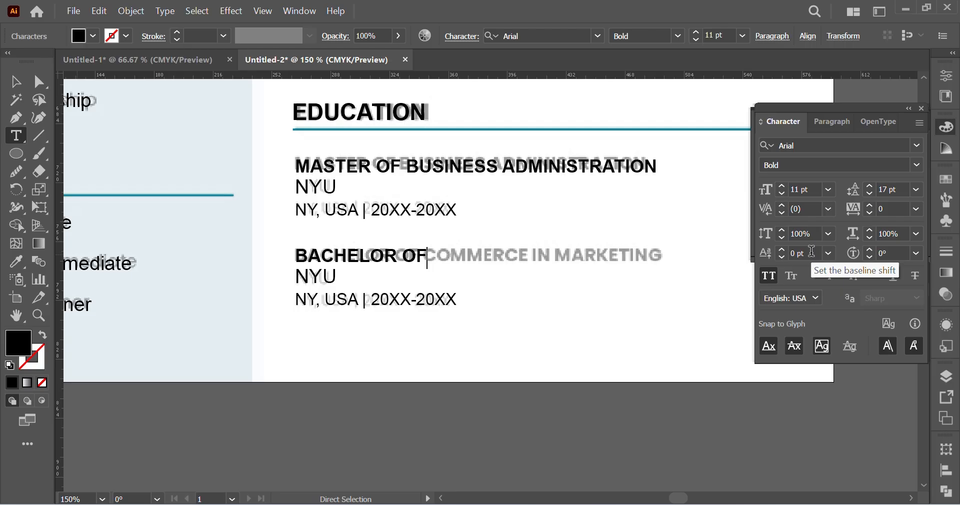
{"action": "key", "text": "BackSpace"}
{"action": "key", "text": "BackSpace"}
{"action": "type", "text": "OF"}
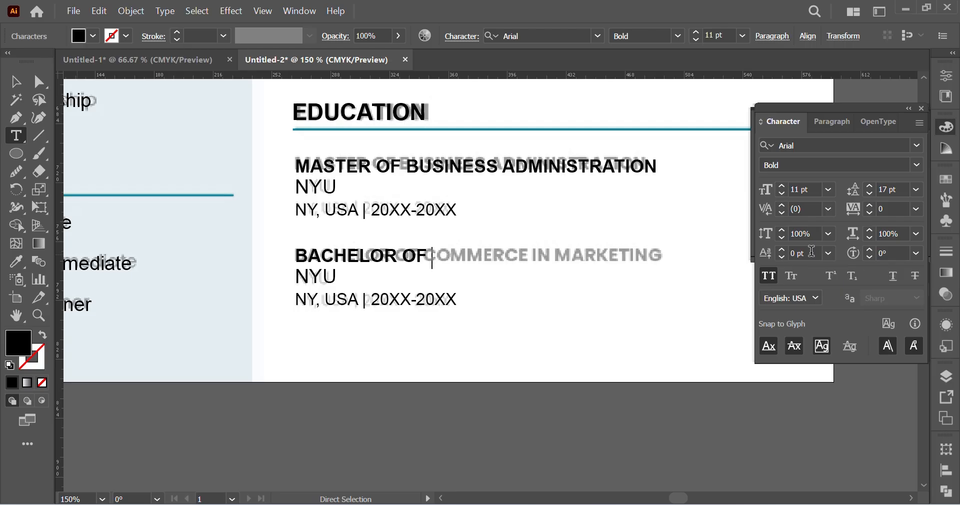
{"action": "type", "text": " COMM"}
{"action": "type", "text": "ER"}
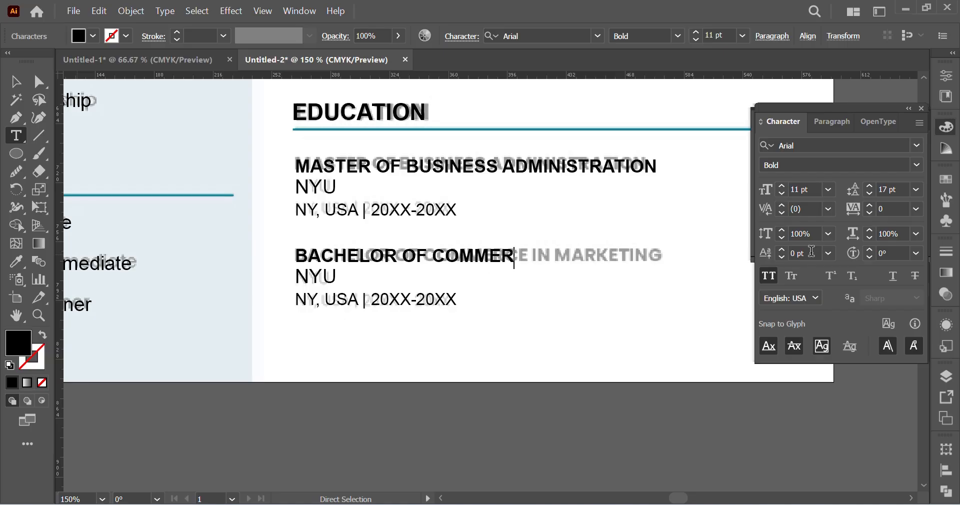
{"action": "type", "text": "CE IN MARKETING"}
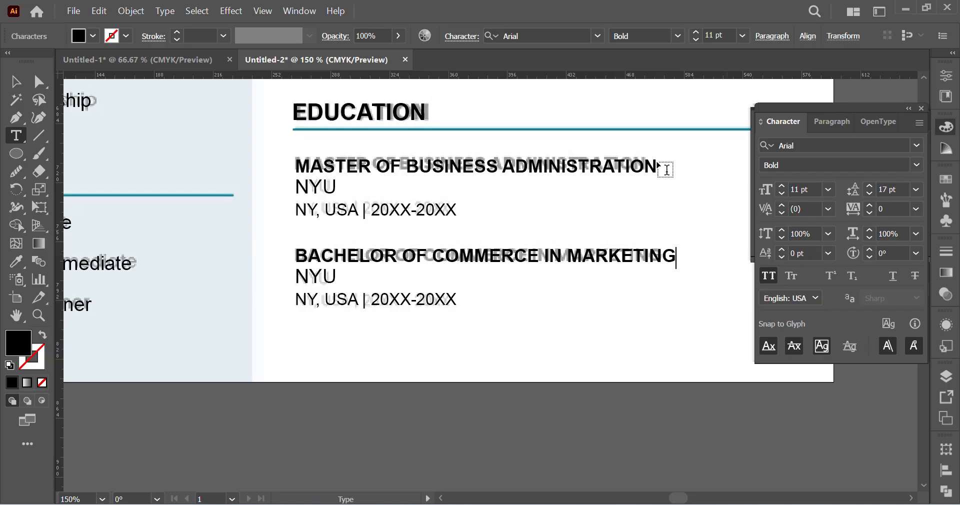
{"action": "left_click", "coordinate": [15, 81]}
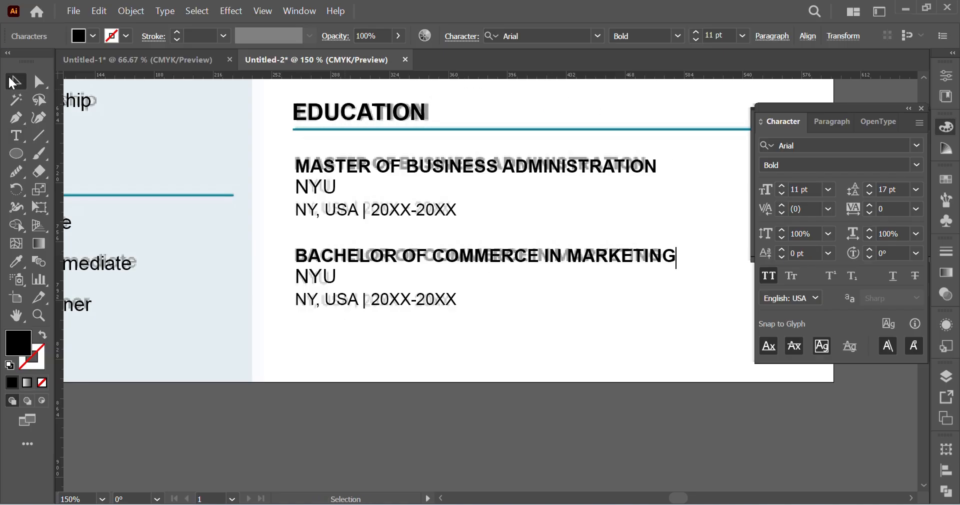
{"action": "left_click", "coordinate": [498, 377]}
{"action": "left_click", "coordinate": [451, 306]}
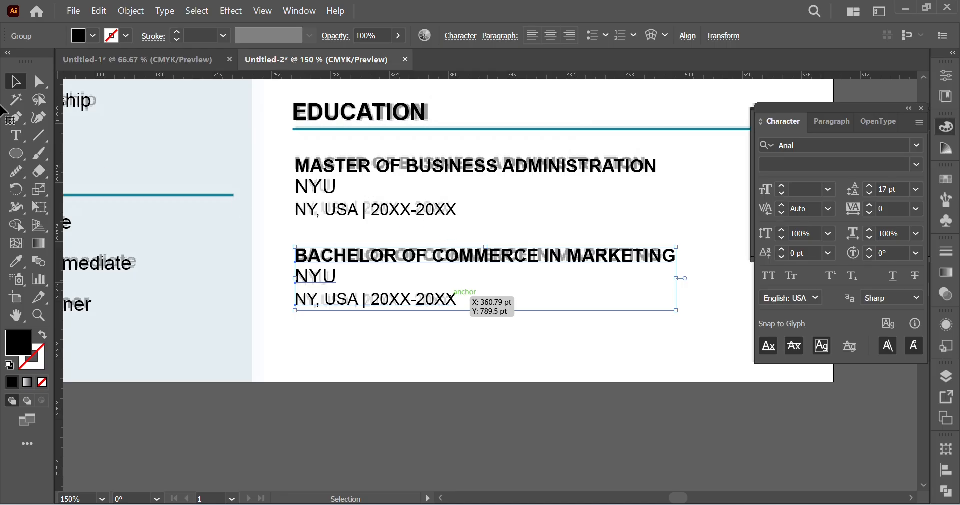
{"action": "left_click", "coordinate": [39, 82]}
{"action": "left_click", "coordinate": [425, 315]}
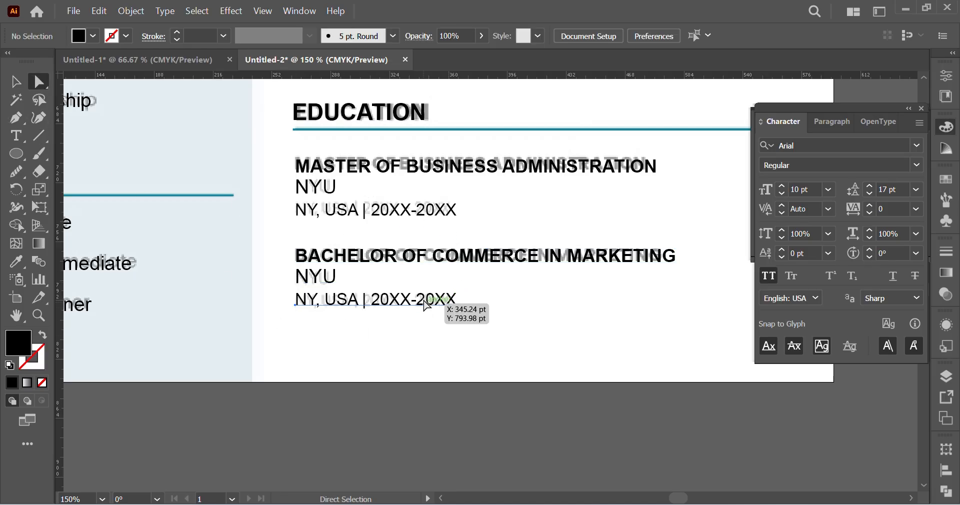
Step: Recolor the "NY, USA | 20XX-20XX" lines of both EDUCATION entries with the dark gray swatch
{"action": "left_click", "coordinate": [433, 214]}
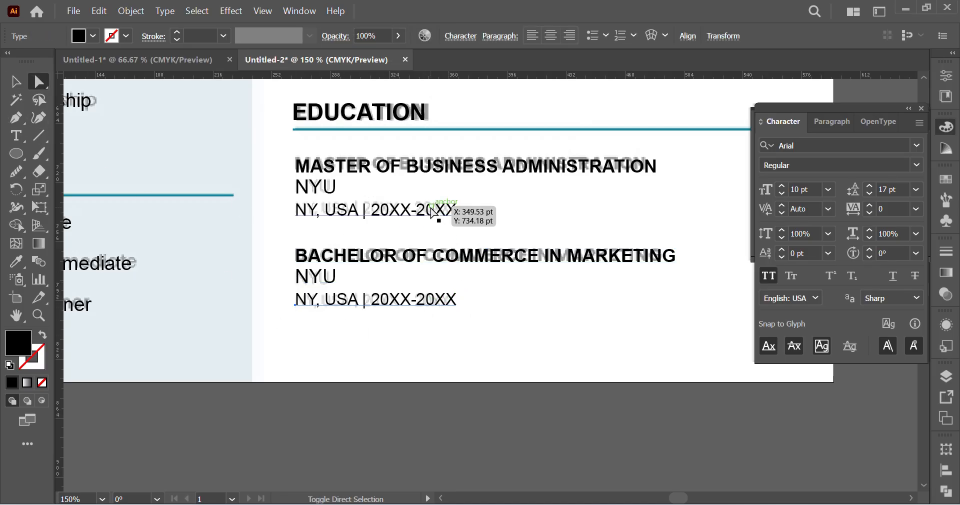
{"action": "left_click", "coordinate": [946, 179]}
{"action": "scroll", "coordinate": [797, 239], "scroll_direction": "down", "scroll_amount": 3}
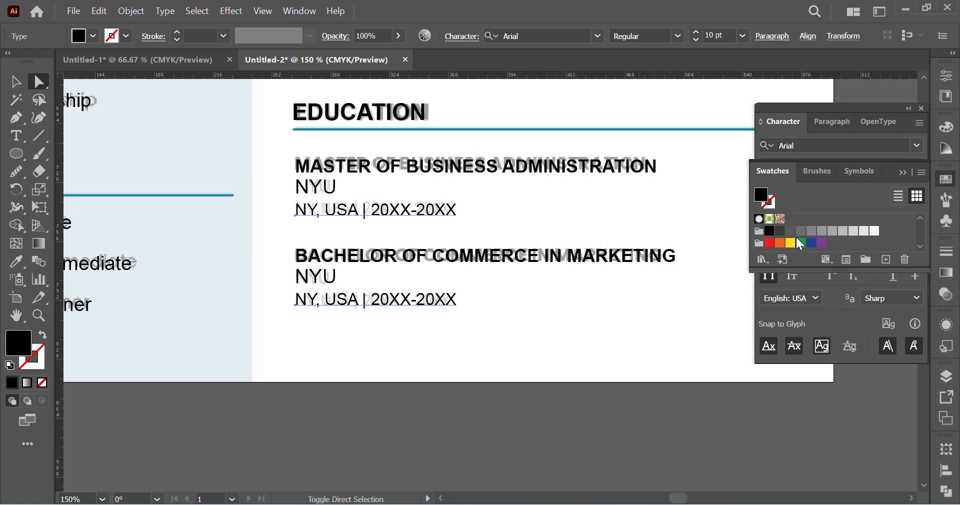
{"action": "left_click", "coordinate": [790, 234]}
{"action": "scroll", "coordinate": [401, 242], "scroll_direction": "up", "scroll_amount": 10}
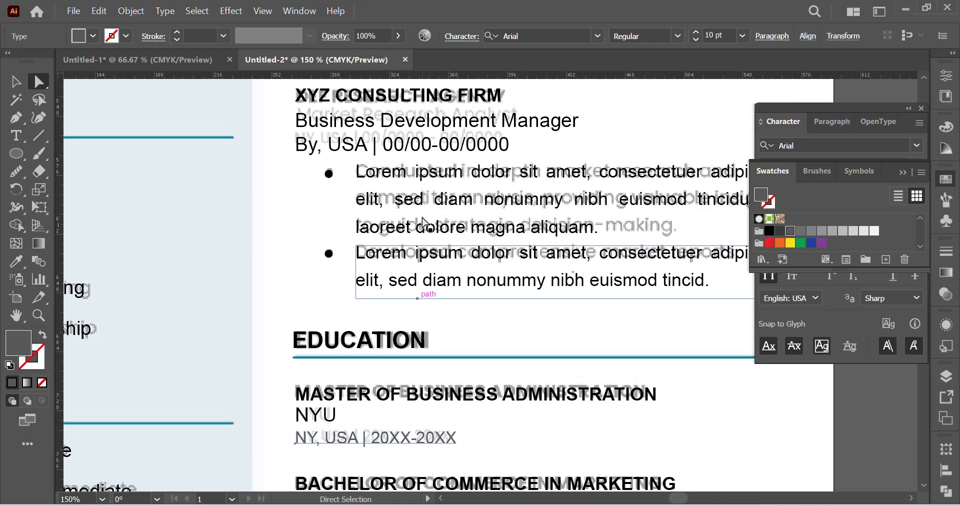
{"action": "scroll", "coordinate": [432, 216], "scroll_direction": "up", "scroll_amount": 3}
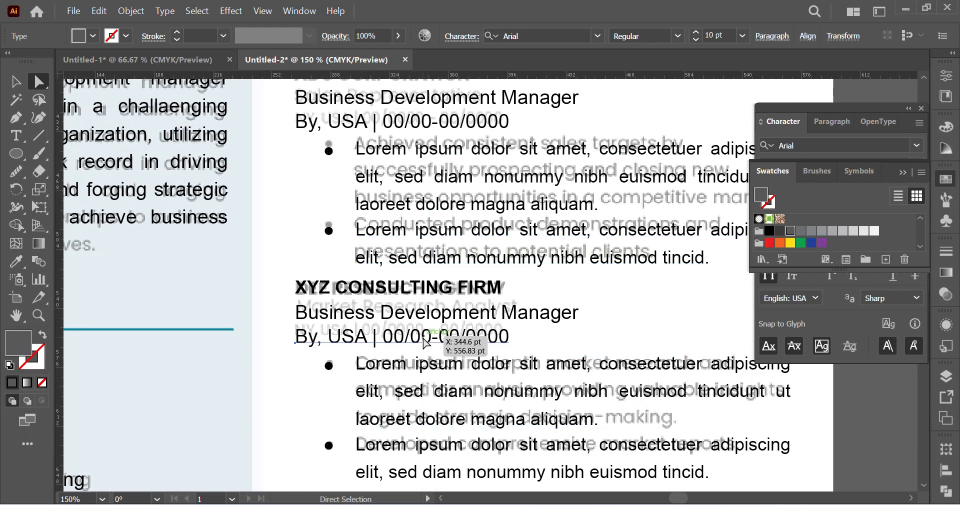
{"action": "scroll", "coordinate": [439, 326], "scroll_direction": "up", "scroll_amount": 3}
{"action": "left_click", "coordinate": [438, 276]}
{"action": "scroll", "coordinate": [436, 271], "scroll_direction": "up", "scroll_amount": 1}
{"action": "left_click", "coordinate": [399, 260], "text": "ctrl"}
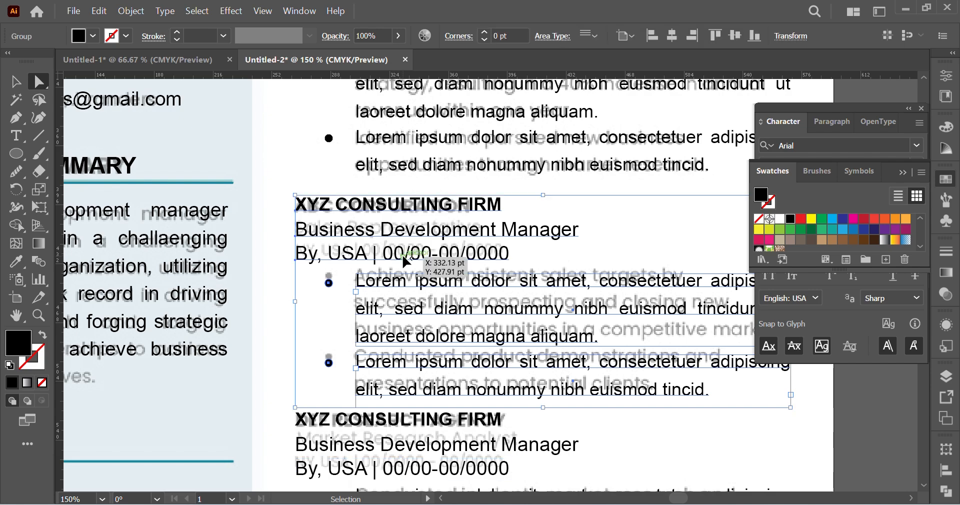
{"action": "left_click", "coordinate": [306, 278]}
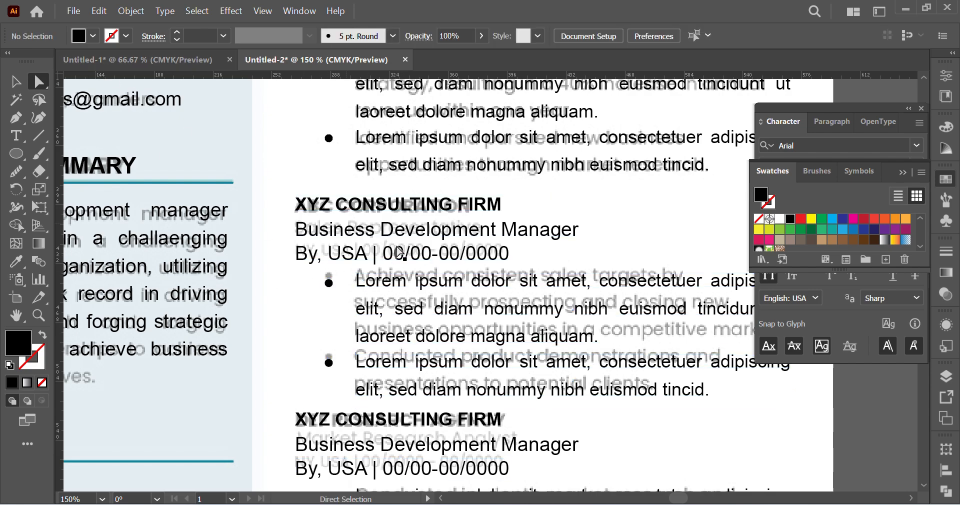
{"action": "left_click", "coordinate": [400, 253]}
{"action": "scroll", "coordinate": [405, 250], "scroll_direction": "down", "scroll_amount": 2}
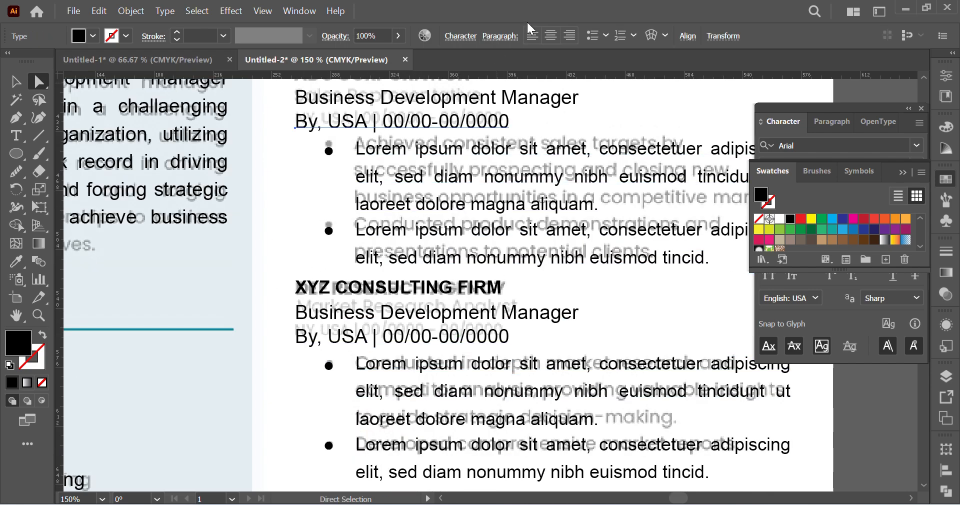
{"action": "key", "text": "v"}
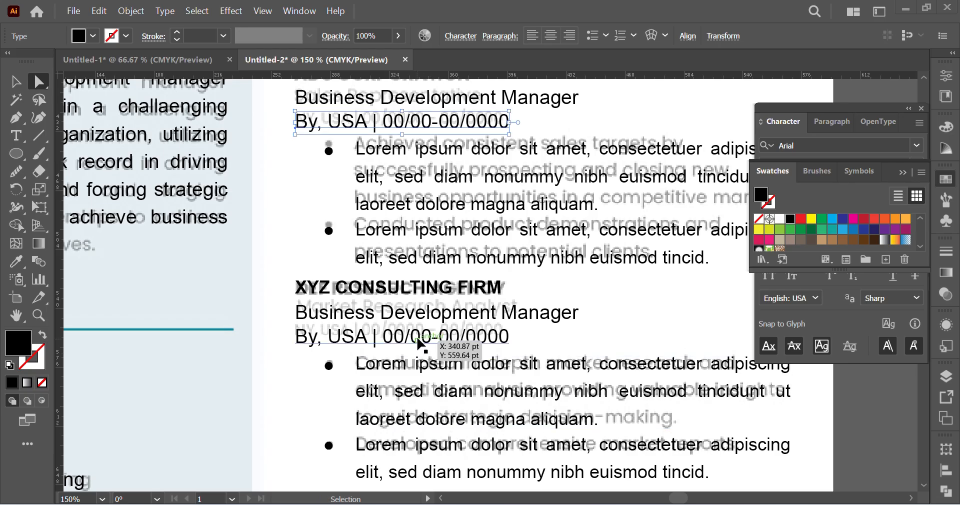
{"action": "left_click", "coordinate": [417, 338], "text": "ctrl"}
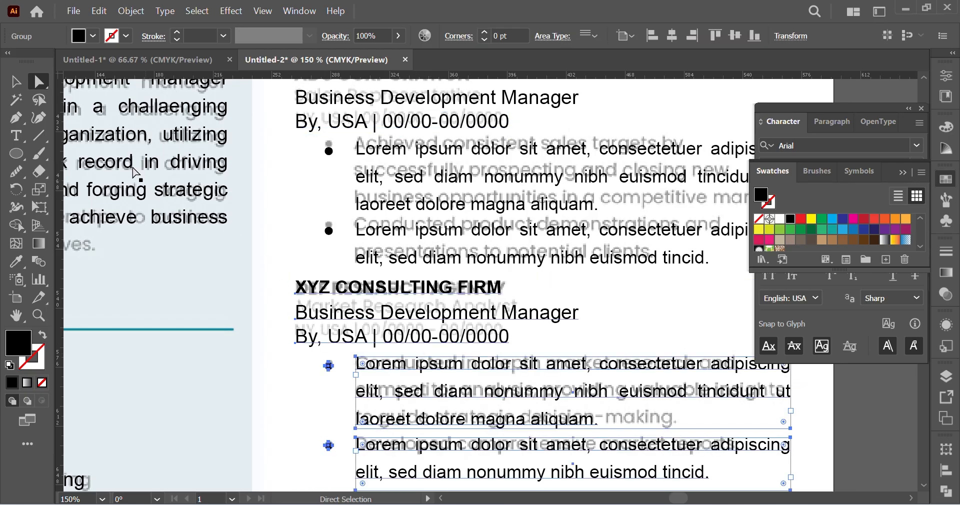
{"action": "left_click", "coordinate": [295, 220]}
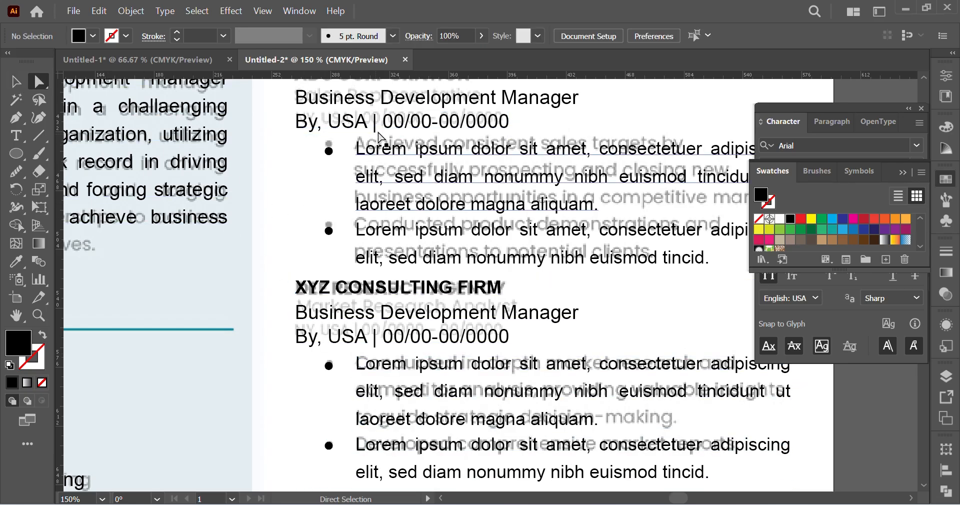
Step: Apply the gray 10 pt style of the education "NY, USA" line to the second and third experience entries' location/date lines using the Eyedropper
{"action": "left_click", "coordinate": [383, 134]}
{"action": "scroll", "coordinate": [345, 439], "scroll_direction": "down", "scroll_amount": 4}
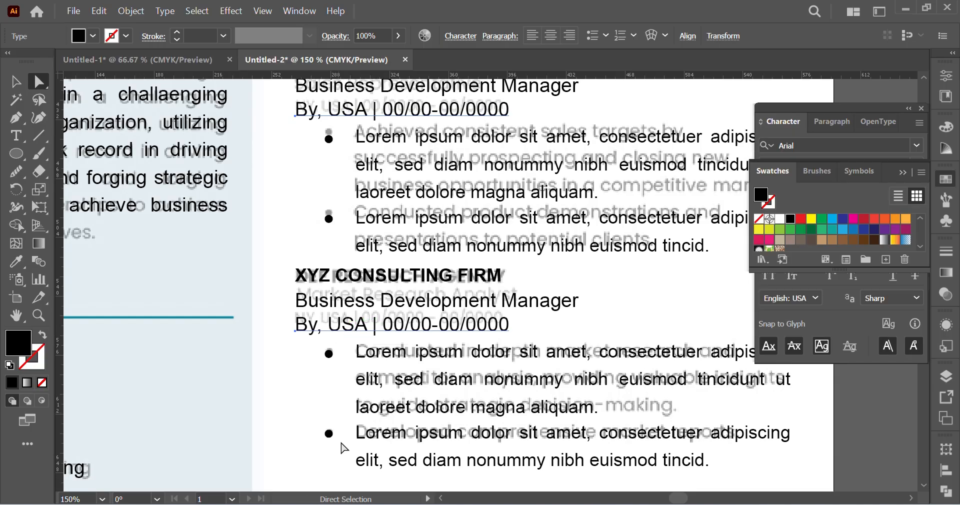
{"action": "scroll", "coordinate": [393, 417], "scroll_direction": "down", "scroll_amount": 4}
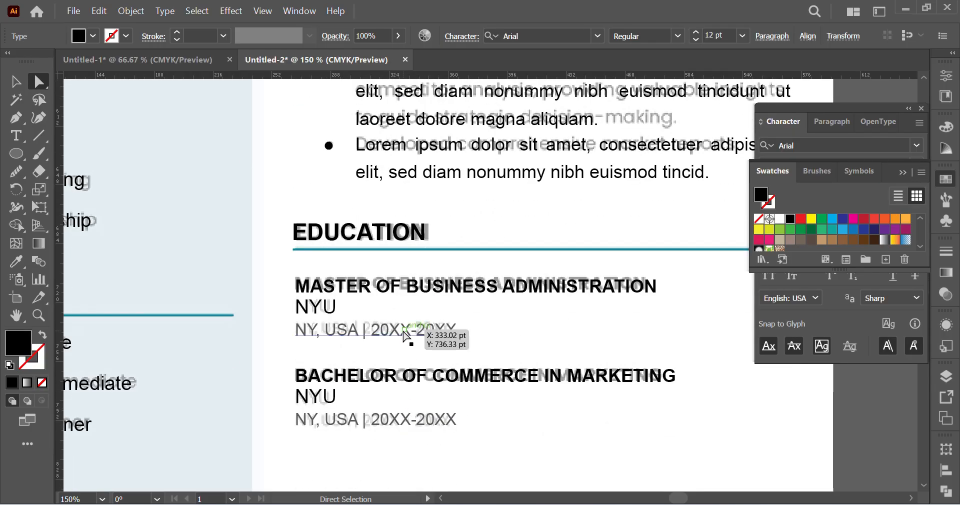
{"action": "left_click", "coordinate": [397, 419], "text": "shift"}
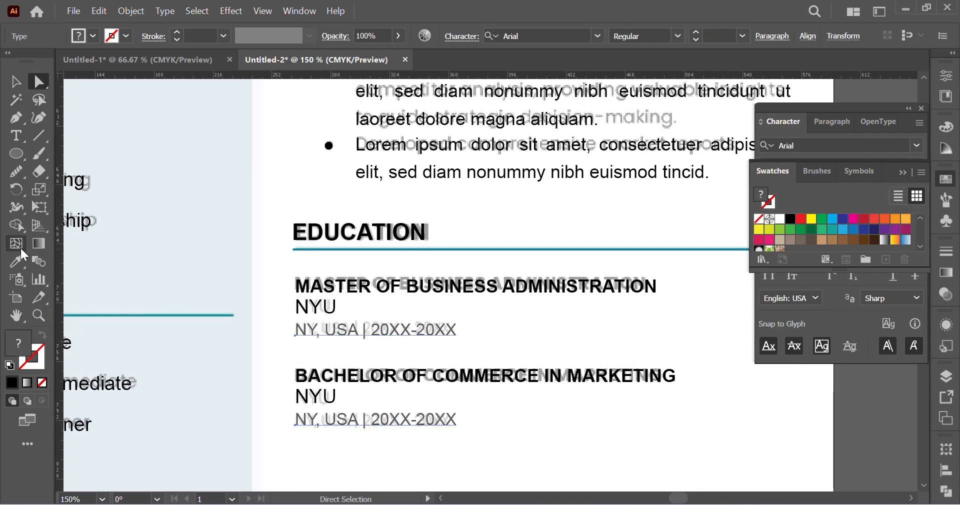
{"action": "left_click", "coordinate": [16, 261]}
{"action": "left_click", "coordinate": [411, 333]}
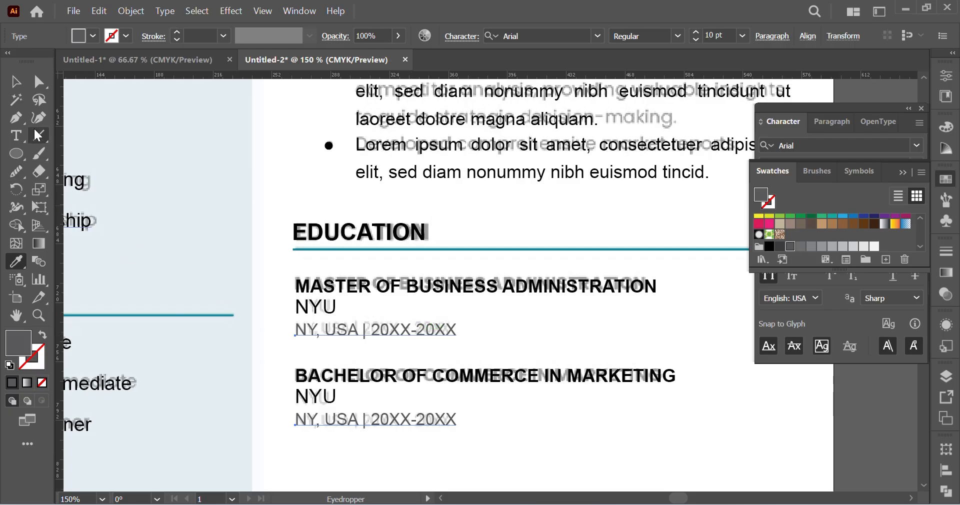
{"action": "left_click", "coordinate": [40, 82]}
Step: Match the first experience entry's location/date line to the gray line of the second entry with the Eyedropper, and deselect it
{"action": "scroll", "coordinate": [411, 268], "scroll_direction": "up", "scroll_amount": 12}
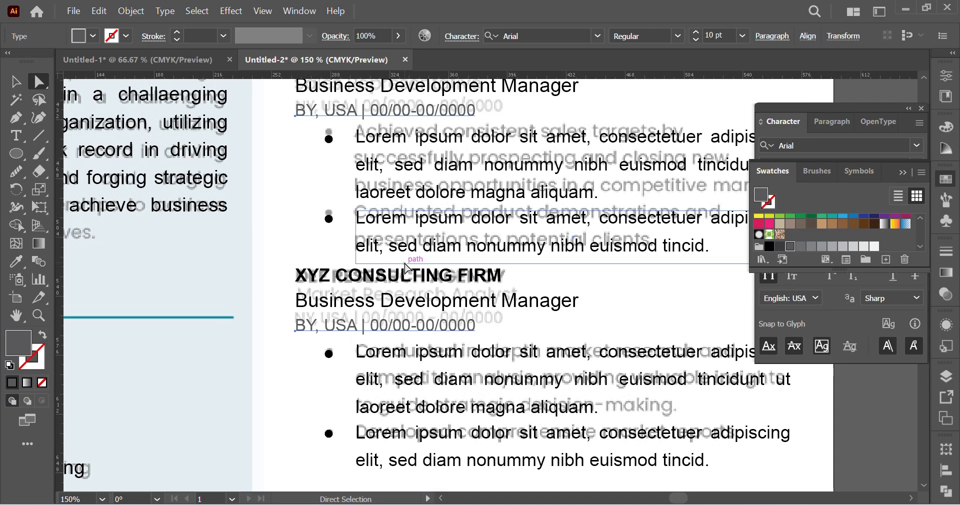
{"action": "scroll", "coordinate": [410, 268], "scroll_direction": "up", "scroll_amount": 9}
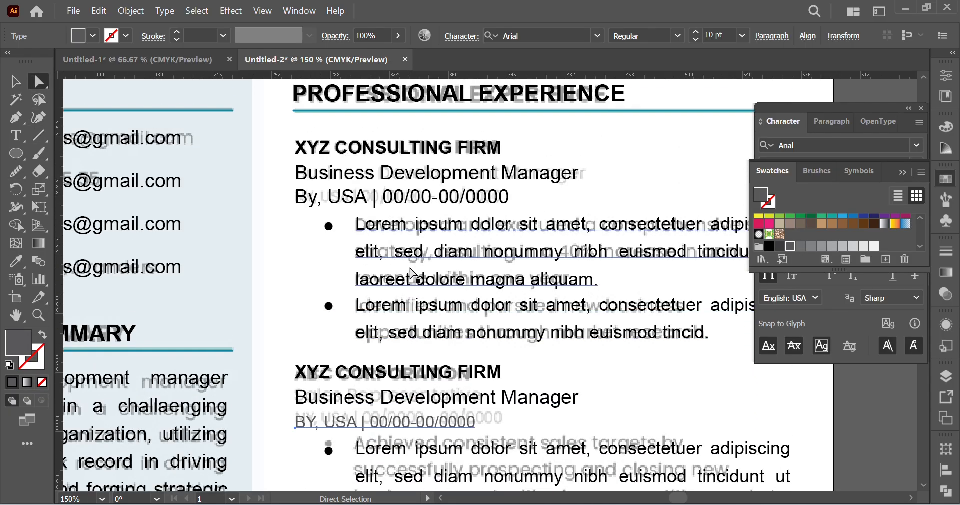
{"action": "left_click", "coordinate": [391, 199]}
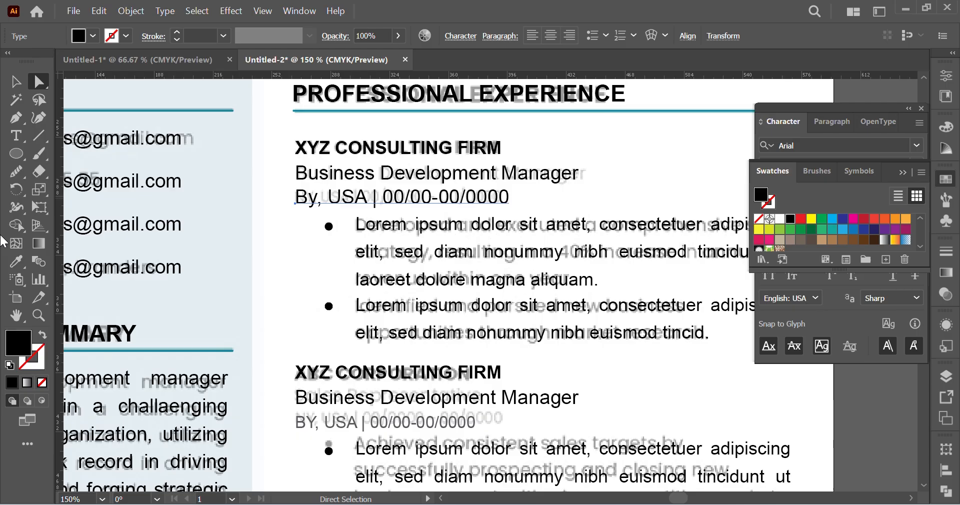
{"action": "left_click", "coordinate": [17, 260]}
{"action": "left_click", "coordinate": [396, 423]}
{"action": "left_click", "coordinate": [40, 81]}
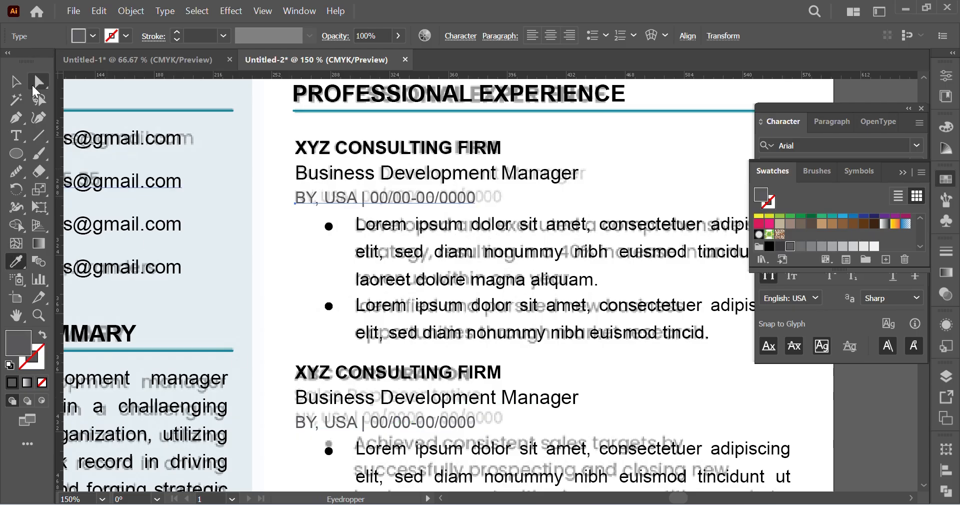
{"action": "left_click", "coordinate": [289, 272]}
Step: Unlock all locked objects and move the faded reference image about 758 pt to the left, off the artboard
{"action": "key", "text": "ctrl+minus"}
{"action": "key", "text": "ctrl+minus"}
{"action": "key", "text": "ctrl+minus"}
{"action": "key", "text": "ctrl+minus"}
{"action": "key", "text": "ctrl+minus"}
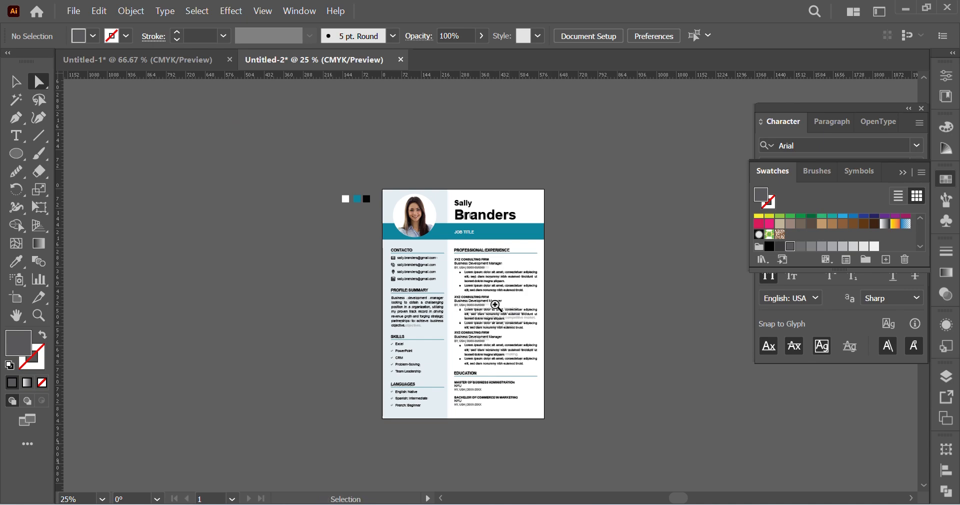
{"action": "key", "text": "ctrl+plus"}
{"action": "key", "text": "ctrl+plus"}
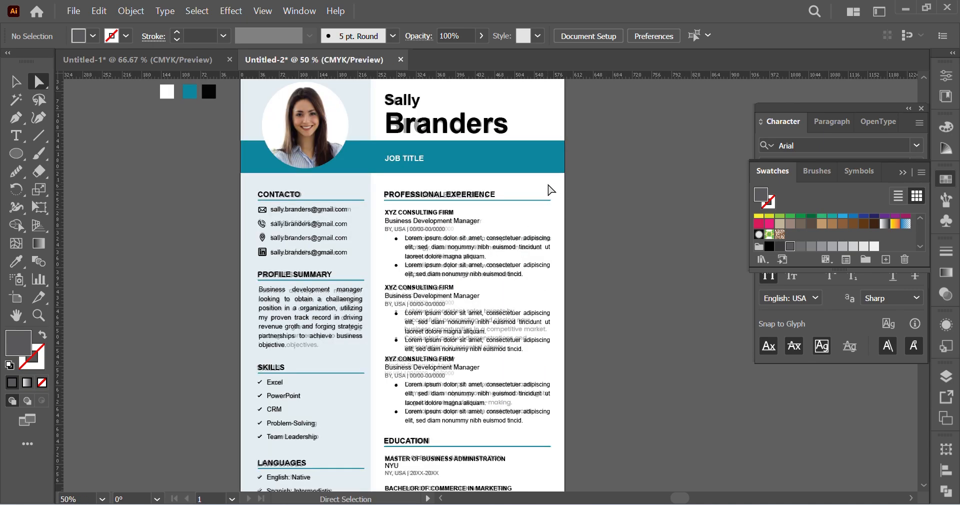
{"action": "key", "text": "ctrl+alt+2"}
{"action": "left_click", "coordinate": [679, 237]}
{"action": "left_click_drag", "start_coordinate": [548, 187], "coordinate": [139, 197]}
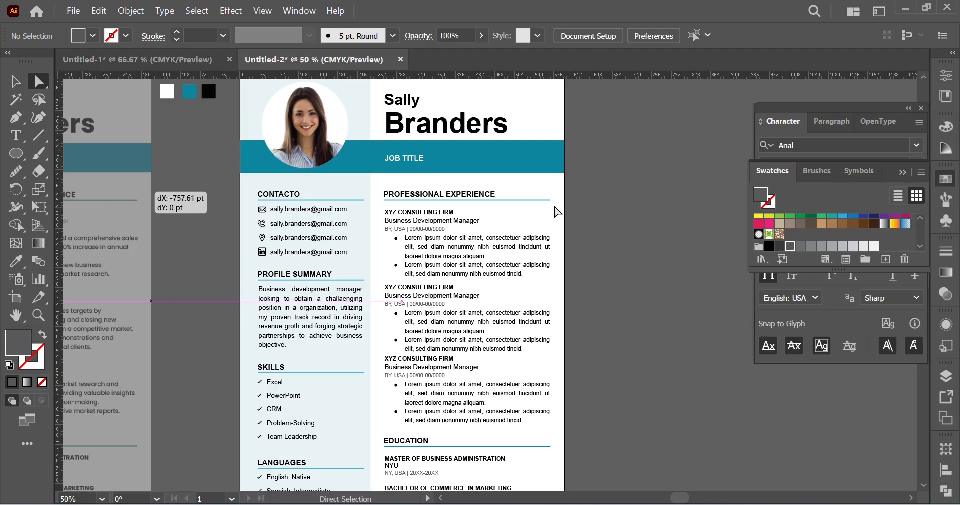
{"action": "left_click", "coordinate": [622, 248]}
Step: Set the opacity of the reference image beside the artboard to 100%
{"action": "scroll", "coordinate": [631, 257], "scroll_direction": "left", "scroll_amount": 11}
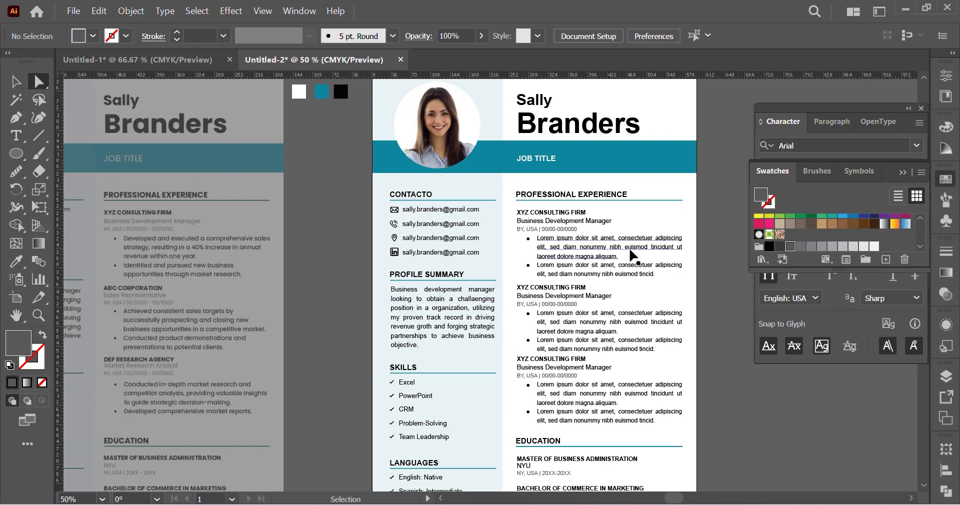
{"action": "key", "text": "ctrl+minus"}
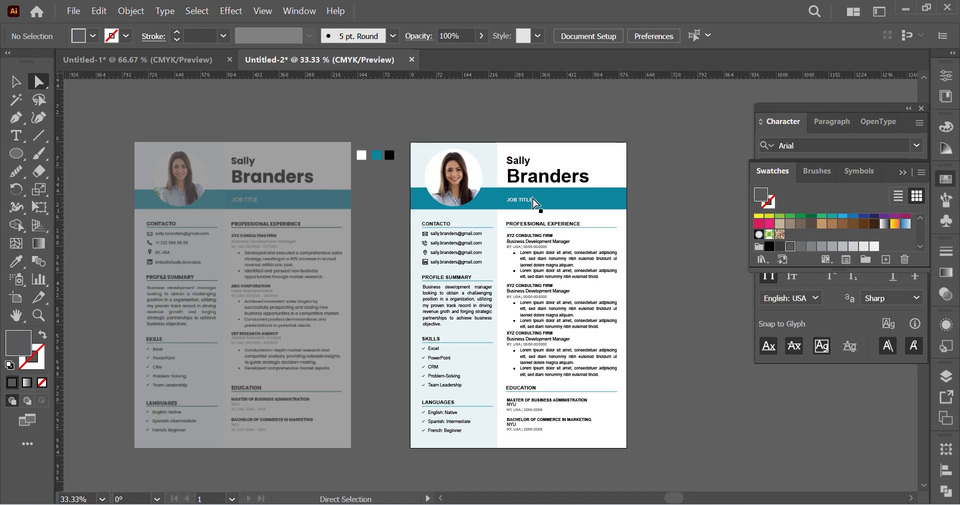
{"action": "left_click", "coordinate": [324, 225]}
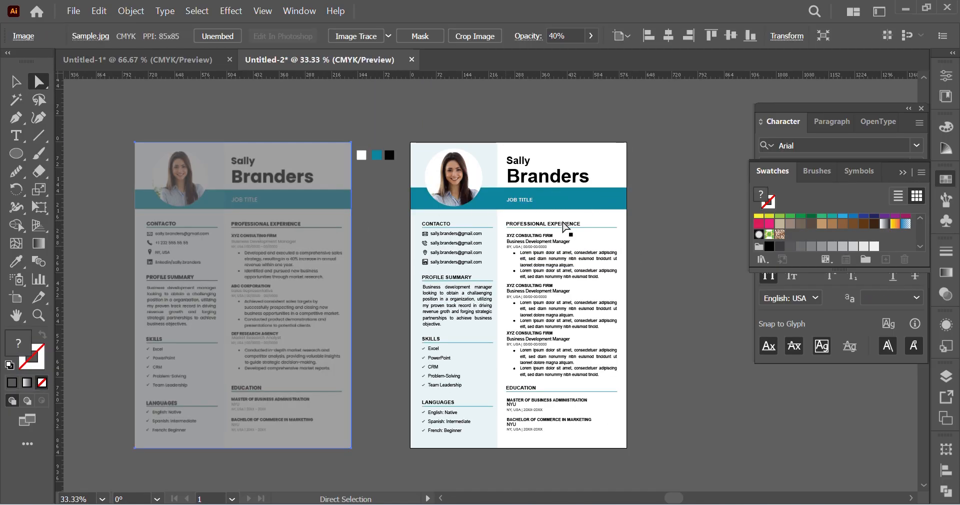
{"action": "left_click", "coordinate": [946, 294]}
{"action": "left_click", "coordinate": [822, 268]}
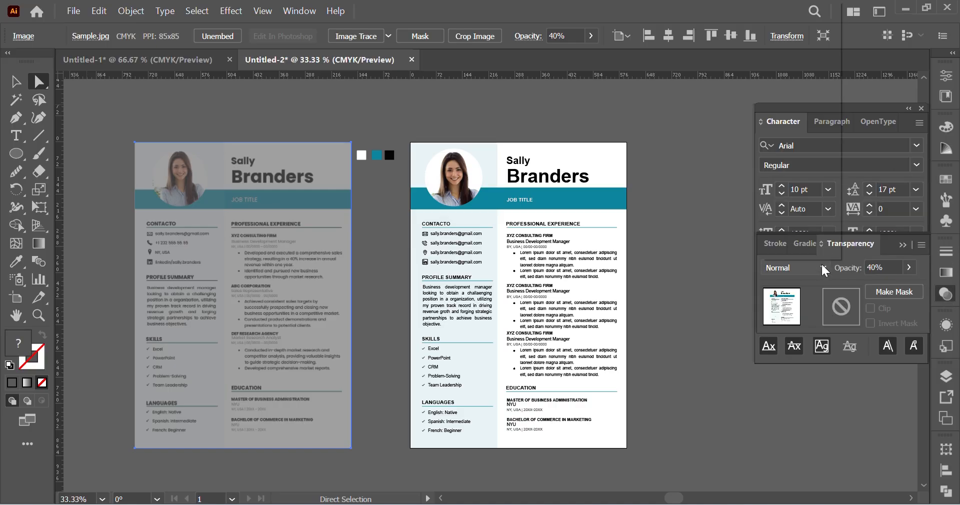
{"action": "left_click", "coordinate": [909, 269]}
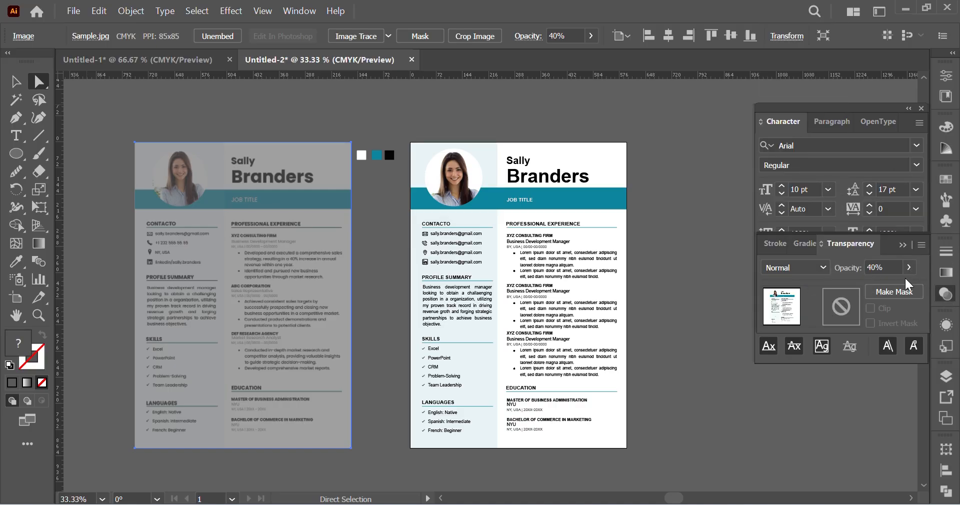
{"action": "left_click", "coordinate": [908, 268]}
{"action": "left_click_drag", "start_coordinate": [878, 288], "coordinate": [909, 288]}
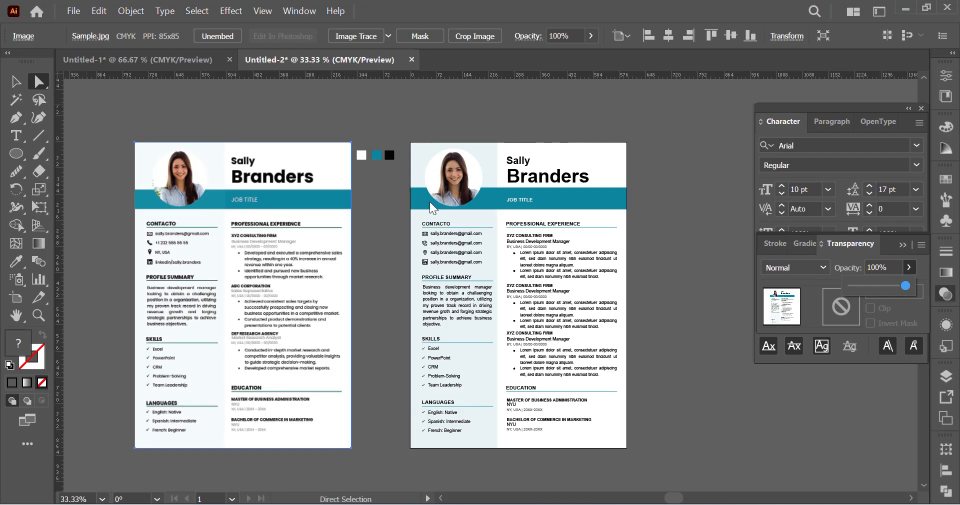
Step: Compare the recreated resume with the full-opacity reference image beside it, from the header down to the LANGUAGES and EDUCATION sections
{"action": "key", "text": "ctrl+equal"}
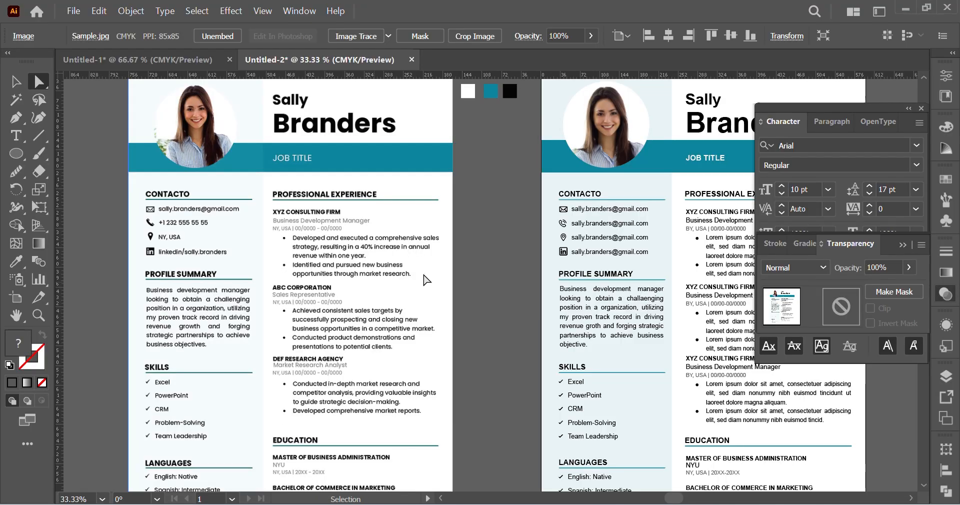
{"action": "scroll", "coordinate": [550, 250], "scroll_direction": "right", "scroll_amount": 3}
{"action": "scroll", "coordinate": [608, 224], "scroll_direction": "right", "scroll_amount": 2}
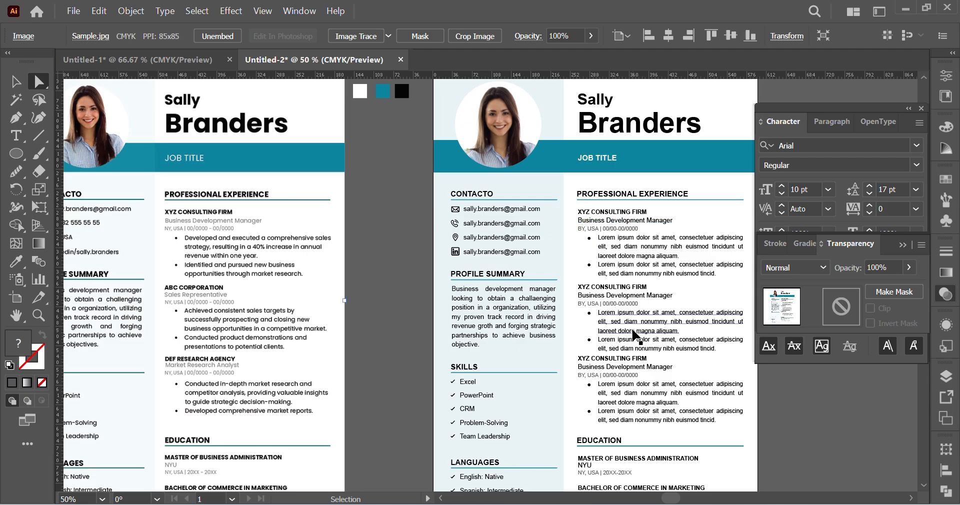
{"action": "key", "text": "ctrl+minus"}
{"action": "scroll", "coordinate": [496, 253], "scroll_direction": "right", "scroll_amount": 5}
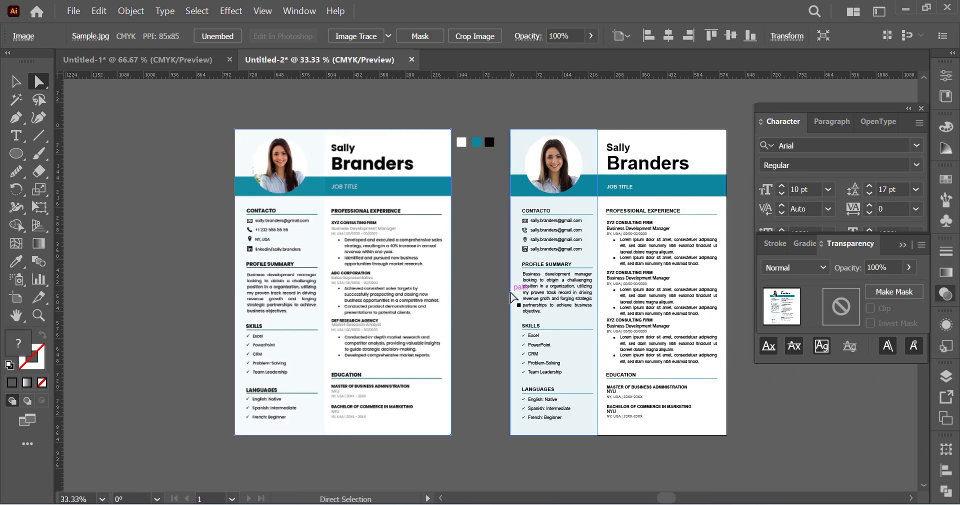
{"action": "key", "text": "ctrl+equal"}
{"action": "scroll", "coordinate": [565, 269], "scroll_direction": "left", "scroll_amount": 2}
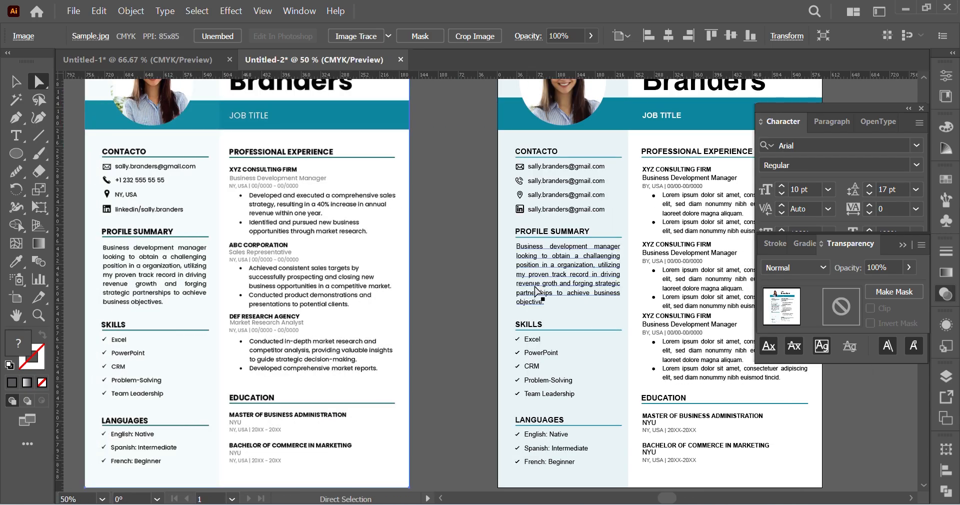
{"action": "scroll", "coordinate": [565, 270], "scroll_direction": "up", "scroll_amount": 1}
Step: Change the blend mode of the recreated resume's pale teal sidebar rectangle to Color Dodge and clear the selection
{"action": "left_click", "coordinate": [628, 130]}
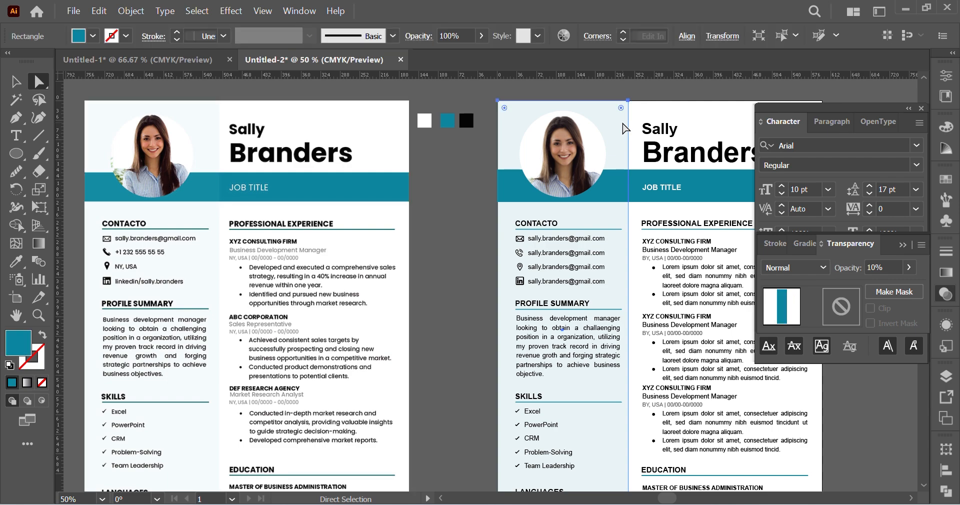
{"action": "left_click", "coordinate": [828, 269]}
{"action": "left_click", "coordinate": [806, 114]}
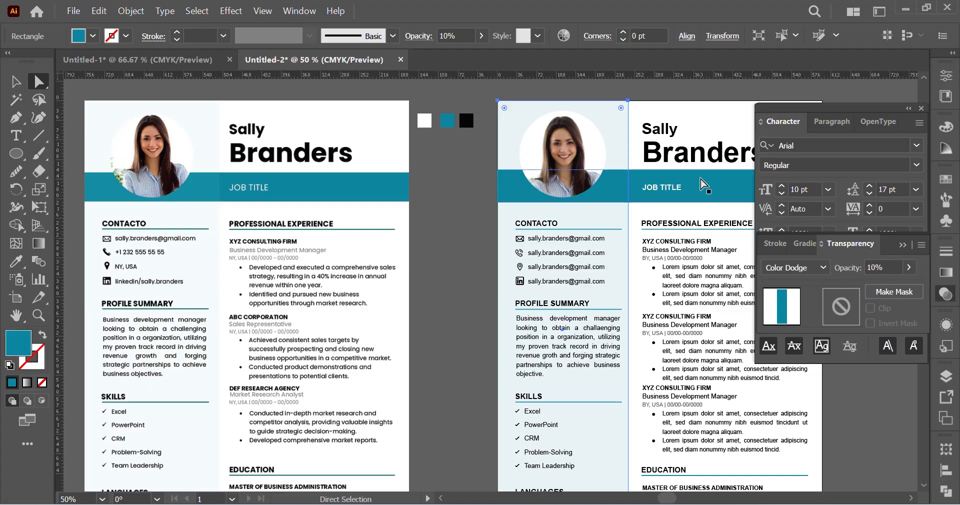
{"action": "left_click", "coordinate": [699, 185]}
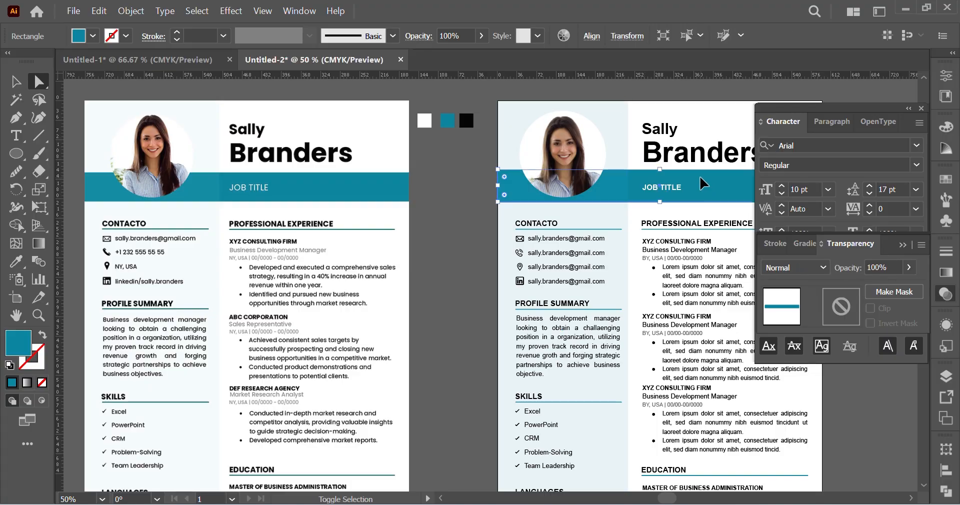
{"action": "left_click", "coordinate": [478, 236]}
{"action": "scroll", "coordinate": [478, 236], "scroll_direction": "left", "scroll_amount": 1}
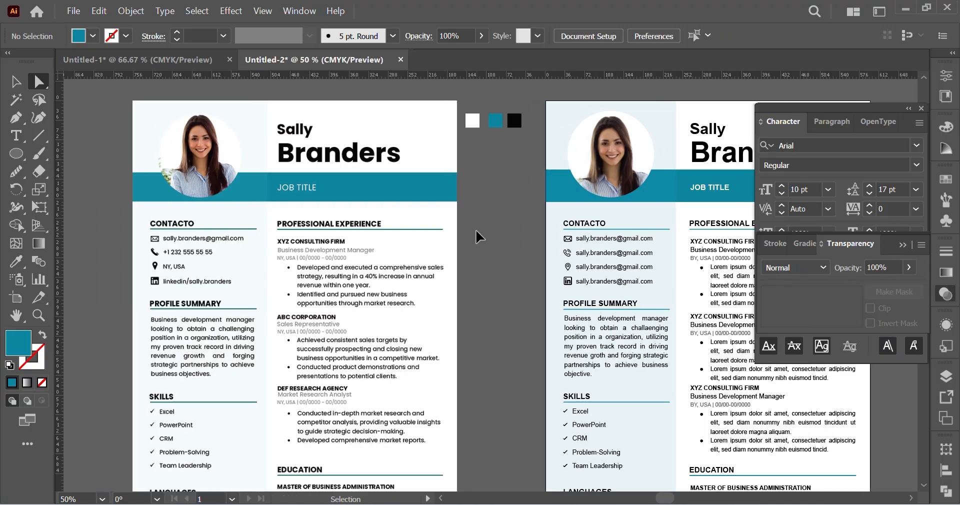
Step: Hide the floating Character and Transparency settings that cover the recreated resume
{"action": "scroll", "coordinate": [605, 205], "scroll_direction": "right", "scroll_amount": 1}
{"action": "left_click", "coordinate": [921, 108]}
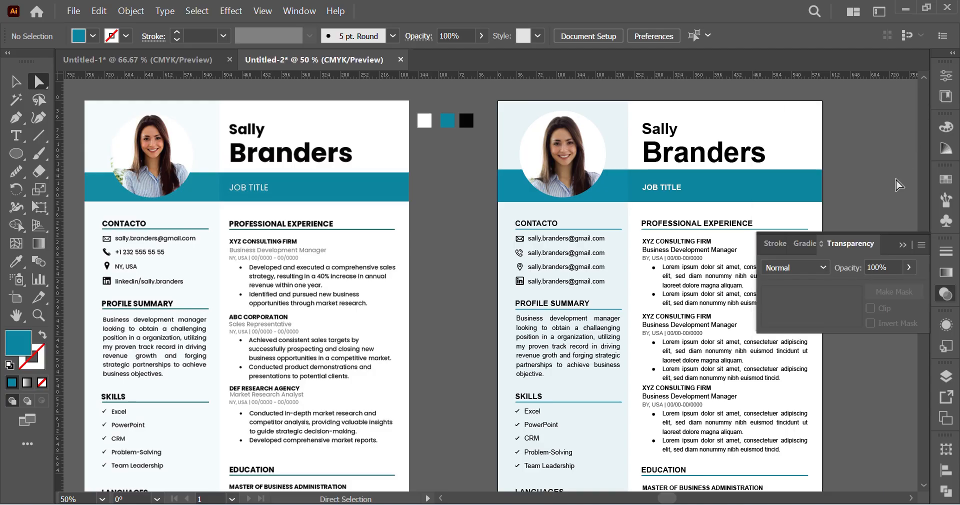
{"action": "left_click", "coordinate": [907, 247]}
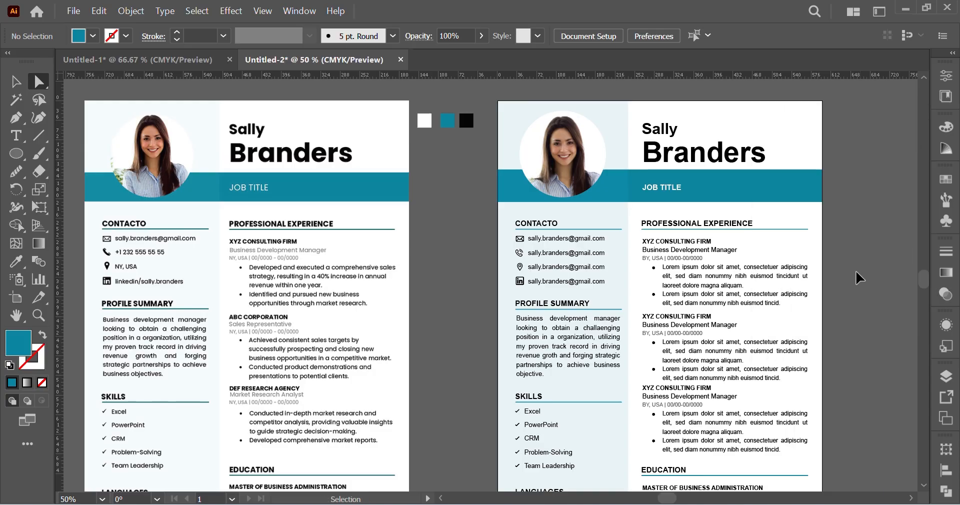
Step: Compare the full page of the recreated resume with the reference beside it, including a closer check of the body sections
{"action": "key", "text": "ctrl+minus"}
{"action": "scroll", "coordinate": [856, 274], "scroll_direction": "down", "scroll_amount": 1}
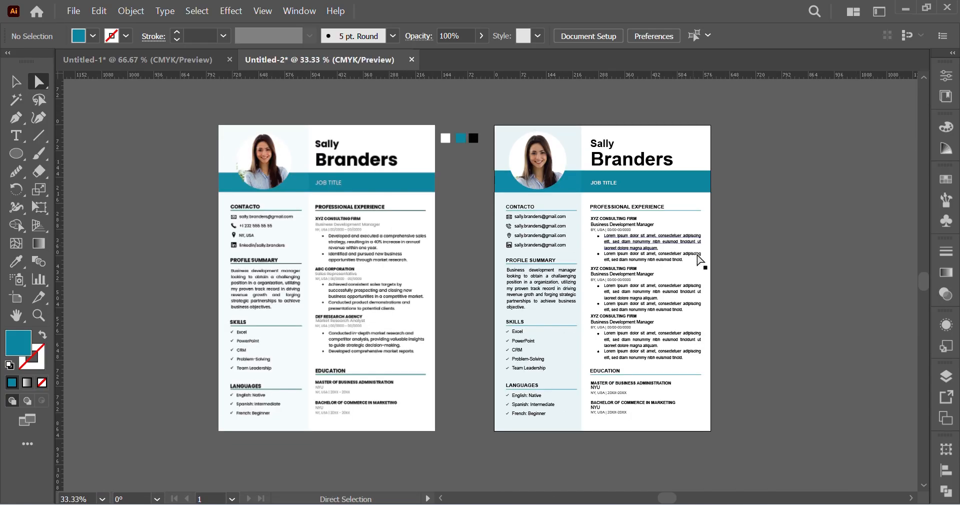
{"action": "scroll", "coordinate": [705, 320], "scroll_direction": "right", "scroll_amount": 1}
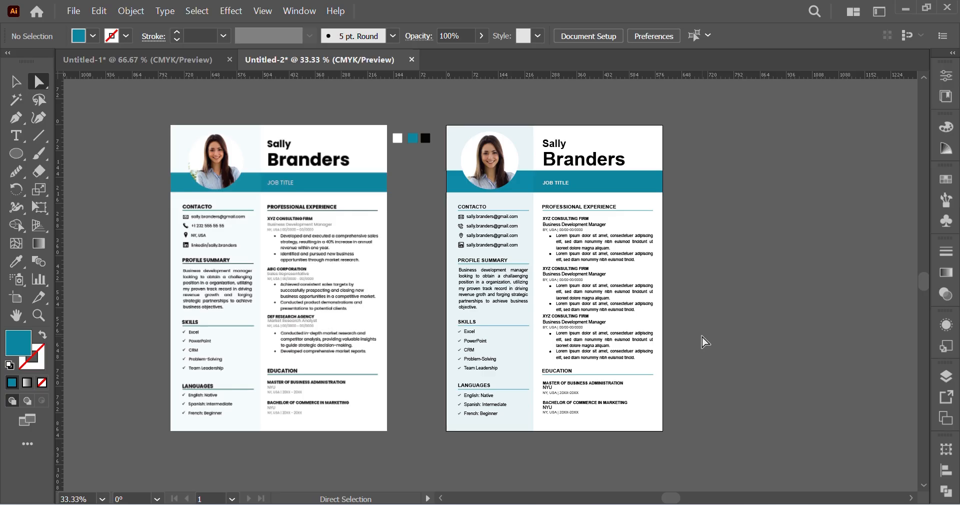
{"action": "key", "text": "ctrl+equal"}
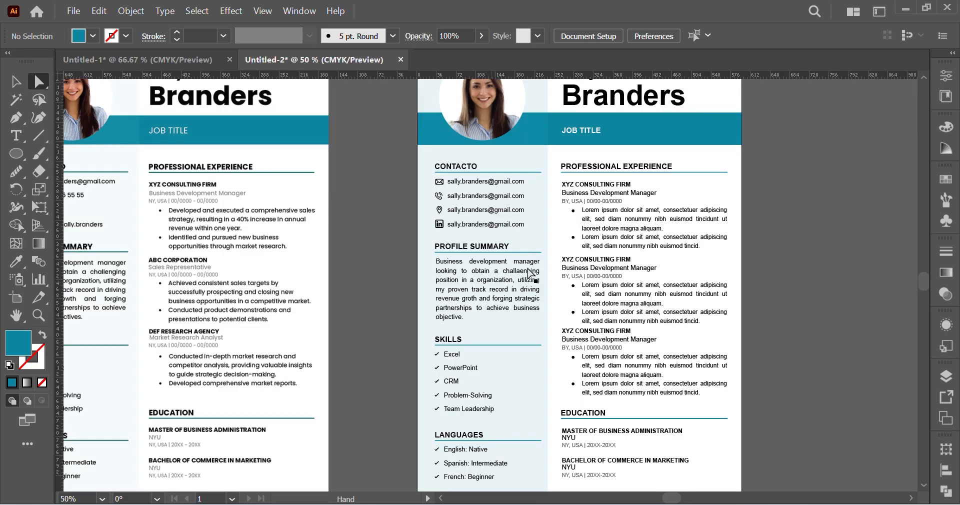
{"action": "scroll", "coordinate": [530, 275], "scroll_direction": "left", "scroll_amount": 2}
{"action": "scroll", "coordinate": [731, 320], "scroll_direction": "left", "scroll_amount": 1}
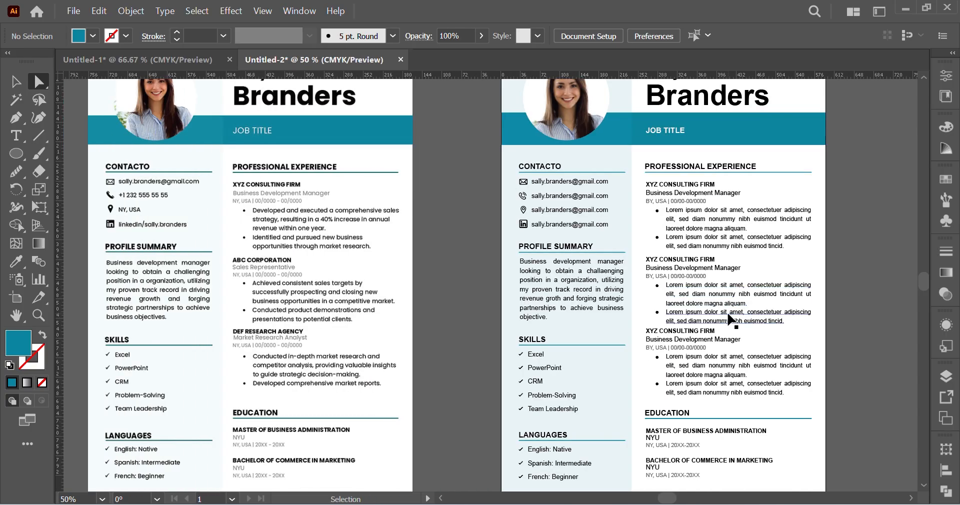
{"action": "scroll", "coordinate": [730, 319], "scroll_direction": "right", "scroll_amount": 1}
{"action": "key", "text": "ctrl+minus"}
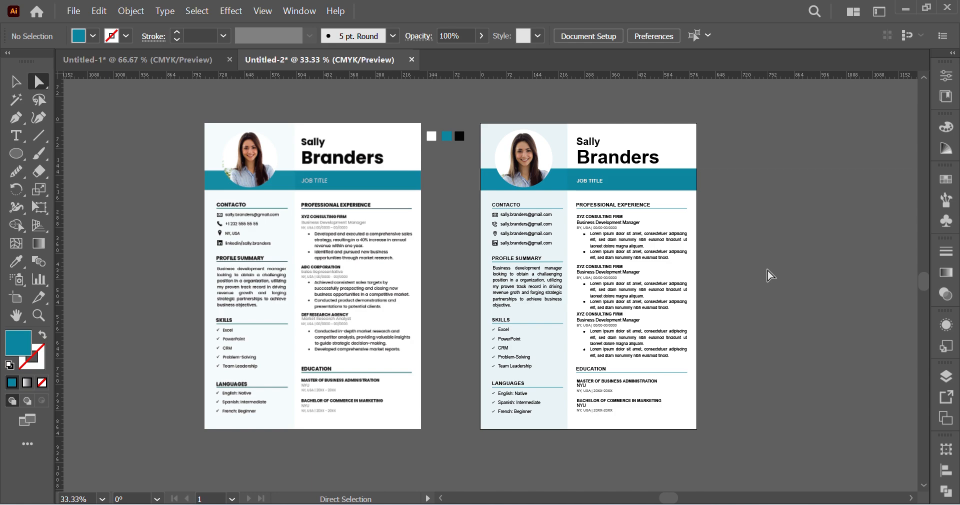
{"action": "scroll", "coordinate": [444, 215], "scroll_direction": "right", "scroll_amount": 1}
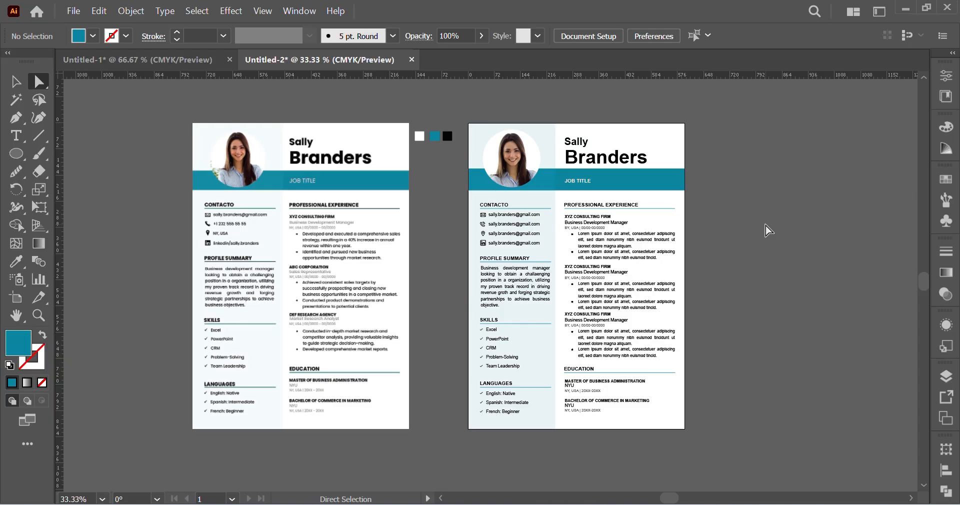
{"action": "scroll", "coordinate": [766, 236], "scroll_direction": "right", "scroll_amount": 2}
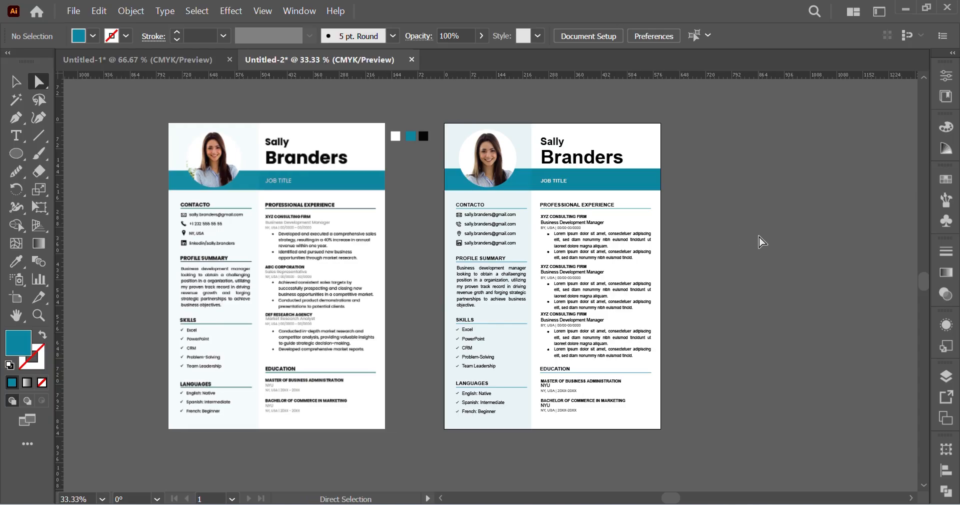